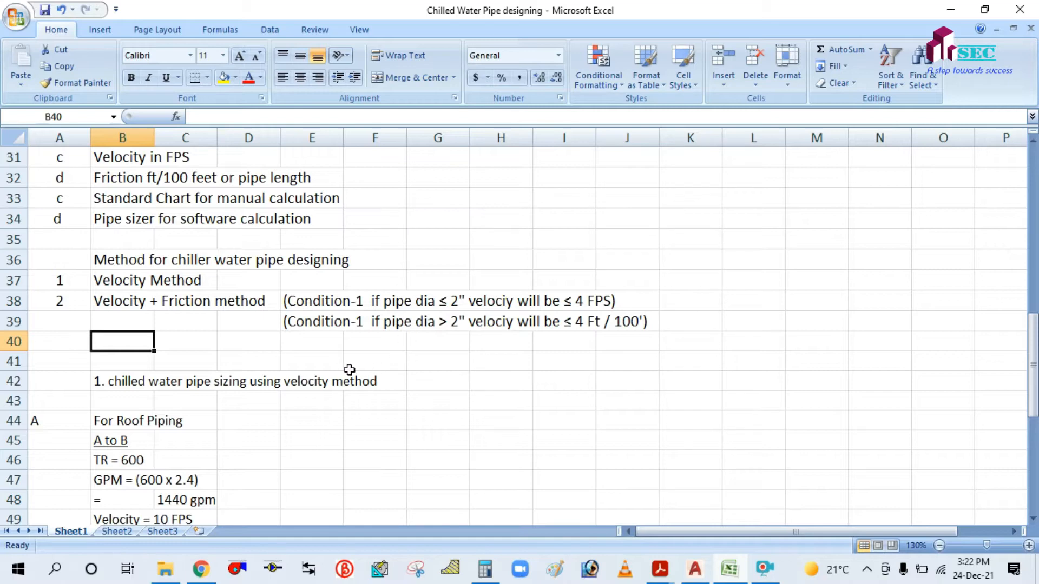
# Launch PipeSizer, park it on the right side, then minimize it to return to the spreadsheet.
pyautogui.click(272, 572)
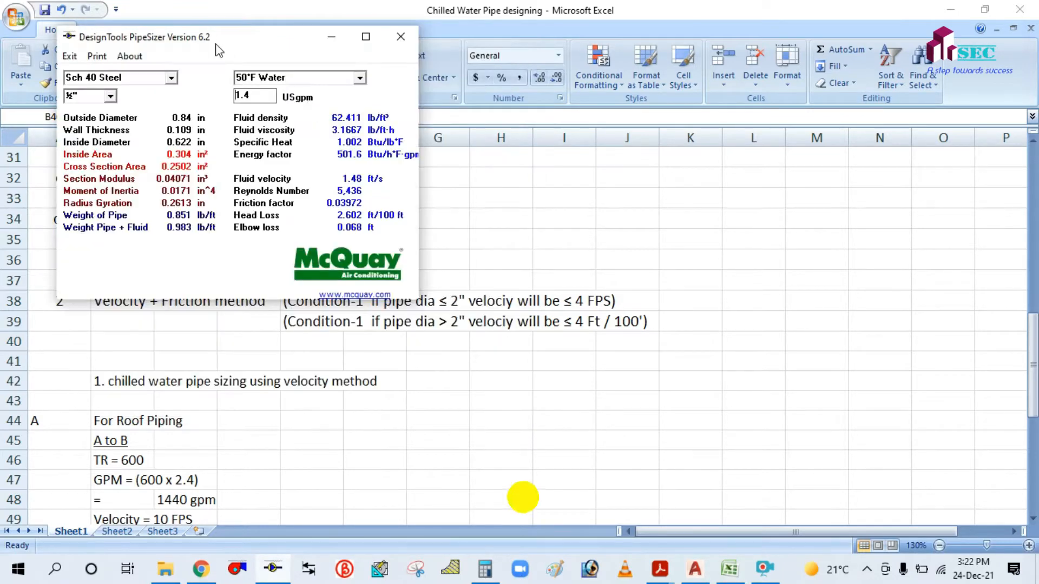
pyautogui.moveTo(219, 42); pyautogui.dragTo(711, 142)
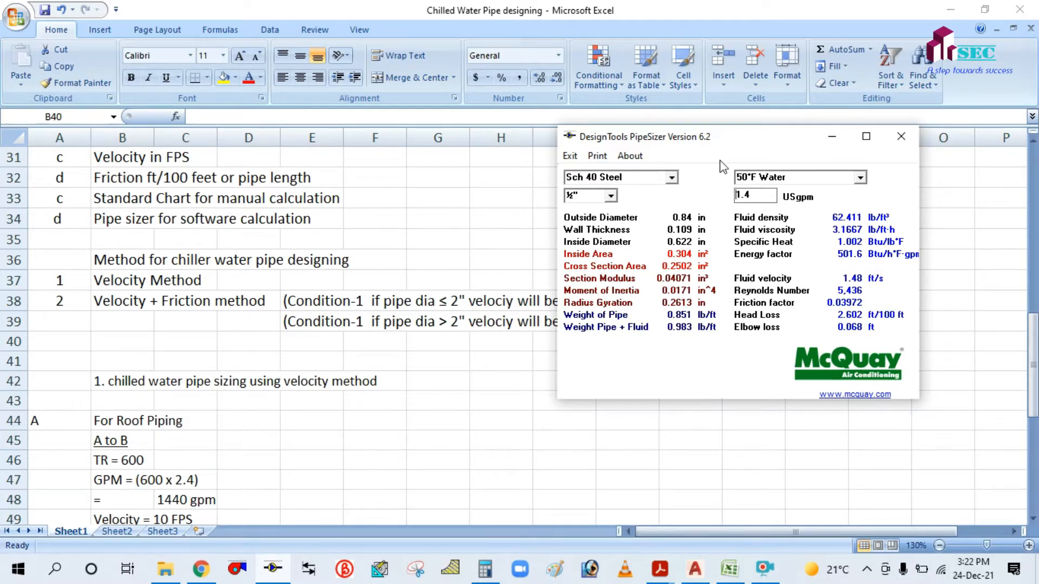
pyautogui.click(832, 137)
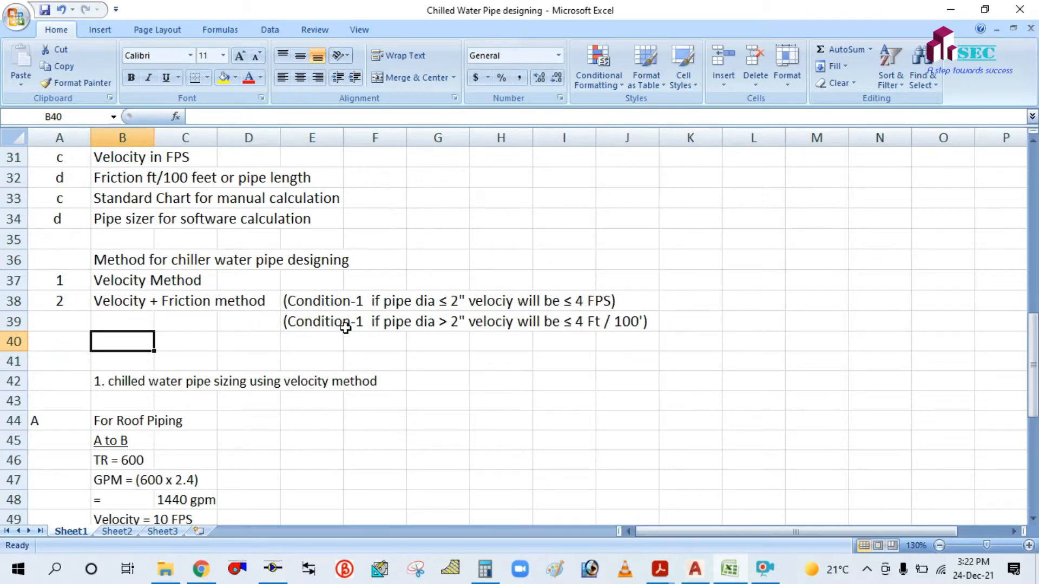
# Scroll down to the D to E floor piping results at row 66 and select cell B68.
pyautogui.keyDown('ctrl'); pyautogui.scroll(1, 345, 328); pyautogui.keyUp('ctrl')
pyautogui.keyDown('ctrl'); pyautogui.scroll(1, 345, 328); pyautogui.keyUp('ctrl')
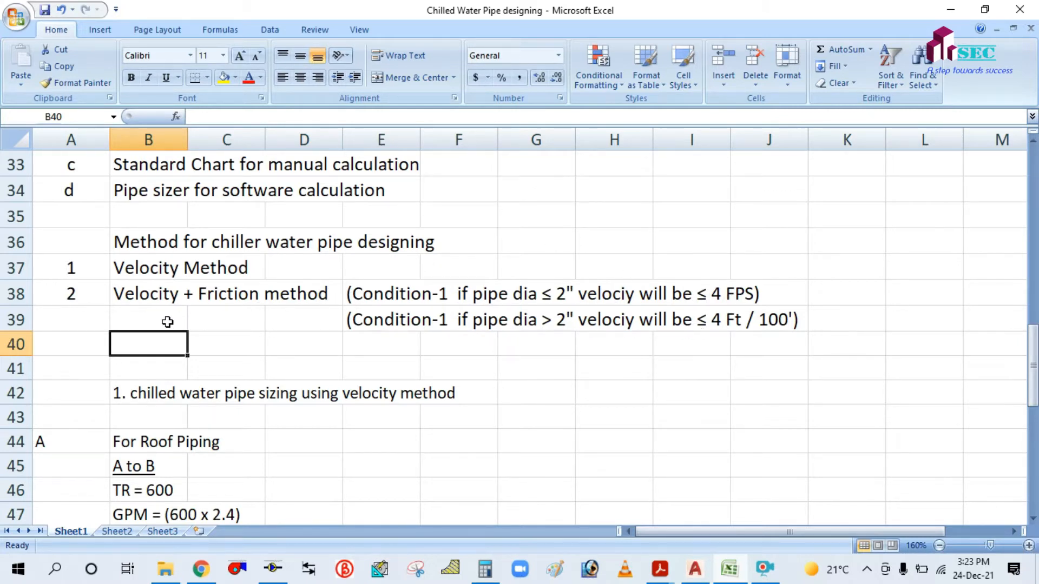
pyautogui.scroll(-1, 197, 368)
pyautogui.scroll(2, 198, 368)
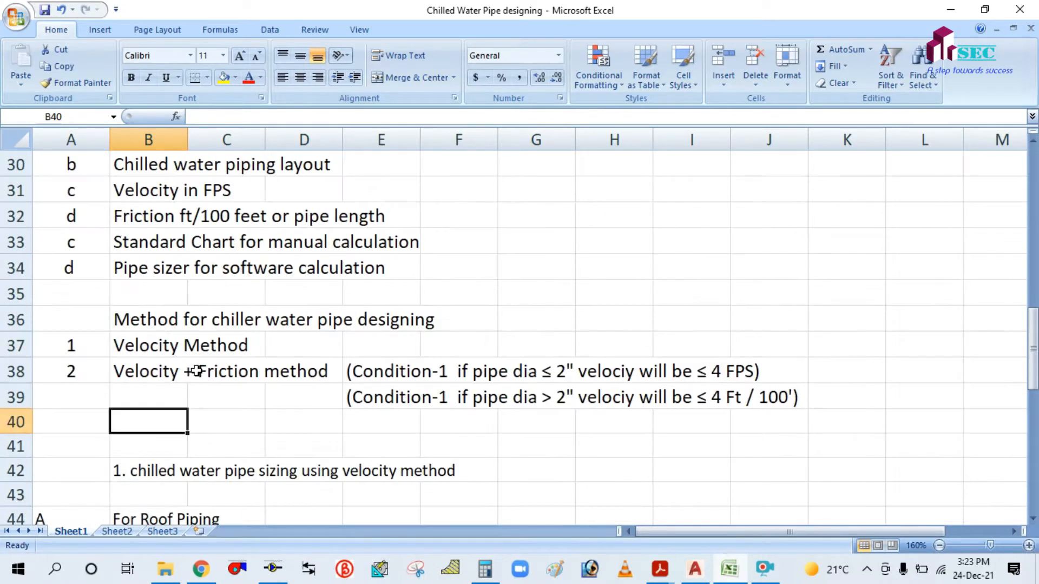
pyautogui.scroll(-1, 197, 372)
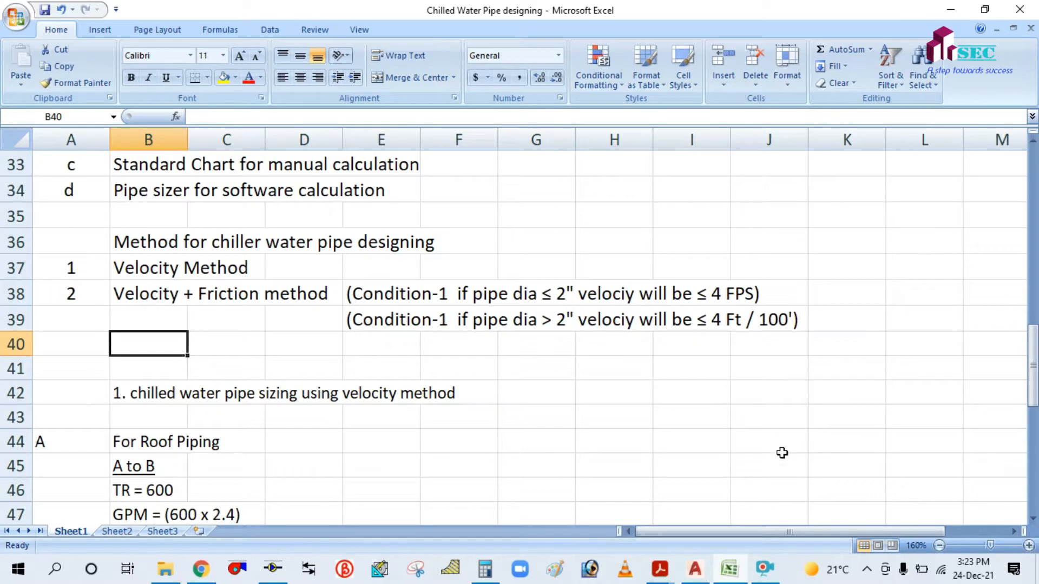
pyautogui.scroll(-3, 608, 334)
pyautogui.scroll(-7, 608, 334)
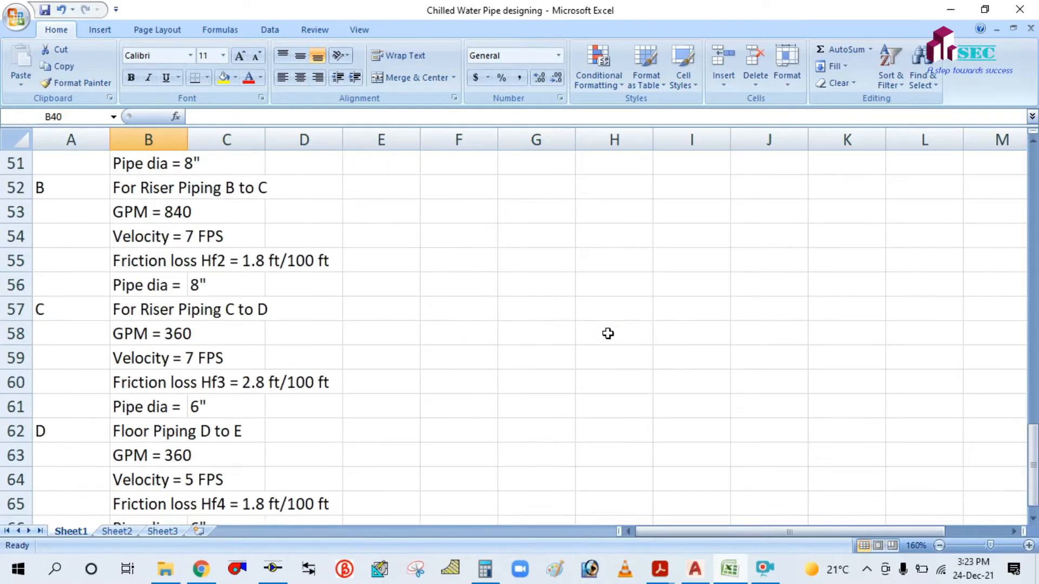
pyautogui.scroll(10, 608, 334)
pyautogui.scroll(-4, 608, 334)
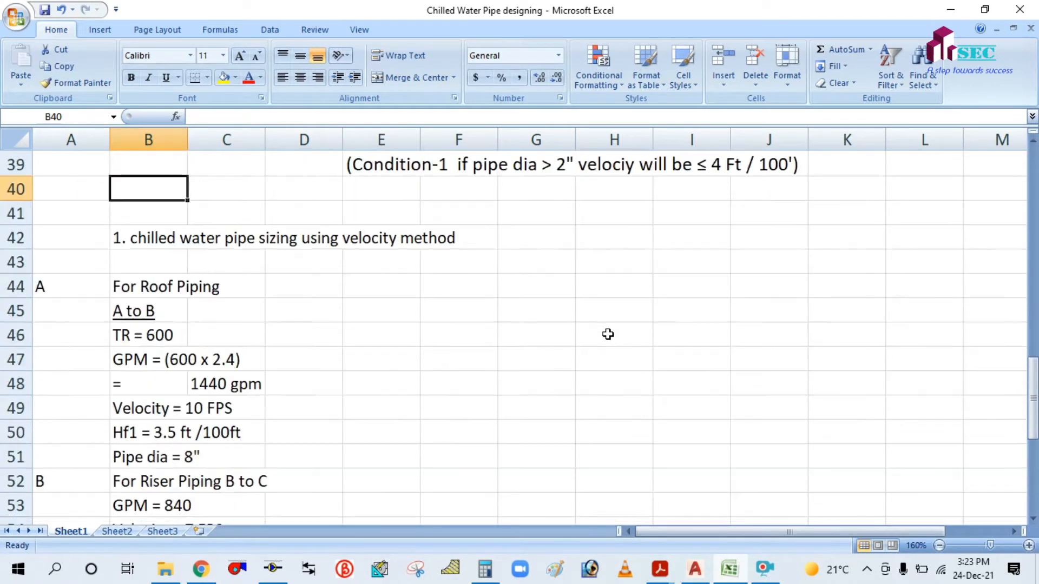
pyautogui.scroll(2, 608, 334)
pyautogui.scroll(-3, 607, 333)
pyautogui.scroll(2, 608, 333)
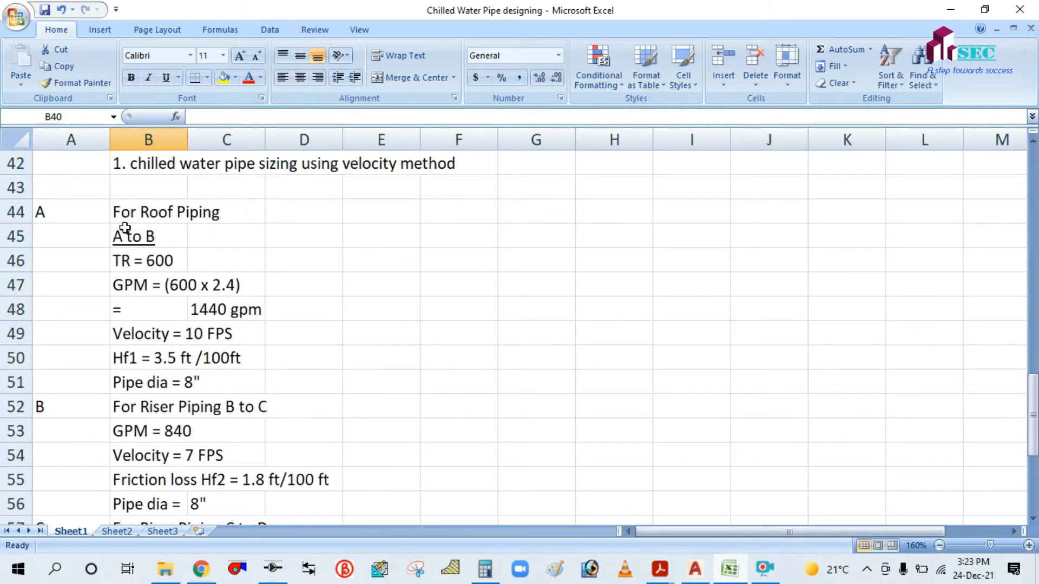
pyautogui.scroll(-5, 274, 262)
pyautogui.scroll(3, 154, 421)
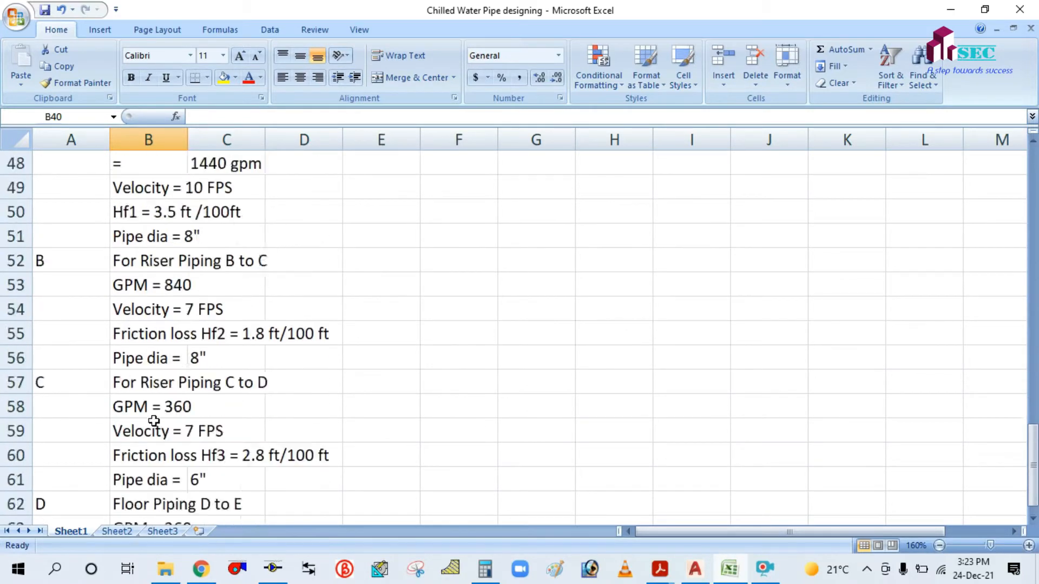
pyautogui.scroll(3, 154, 421)
pyautogui.scroll(-6, 164, 284)
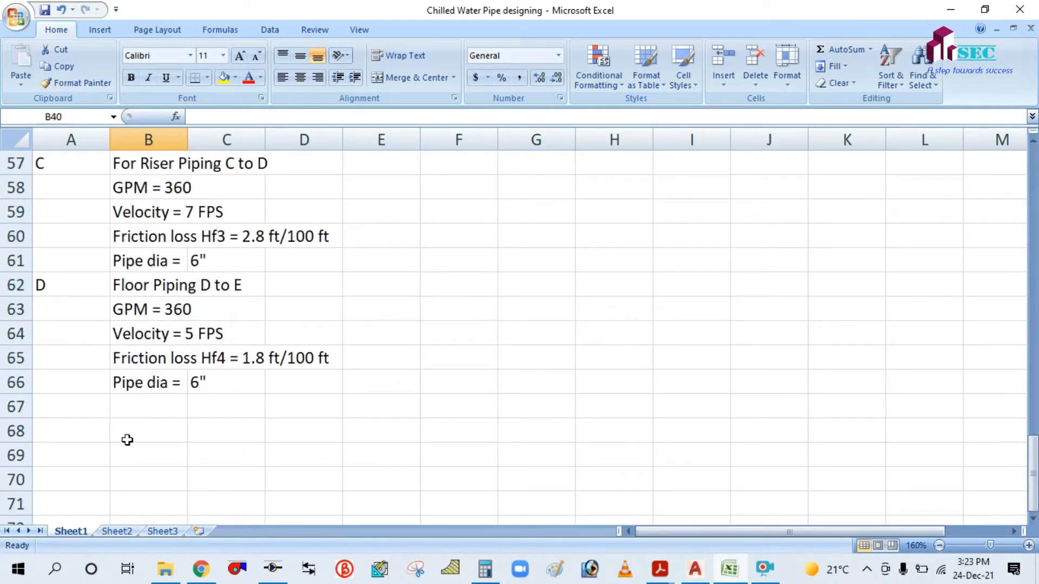
pyautogui.click(136, 431)
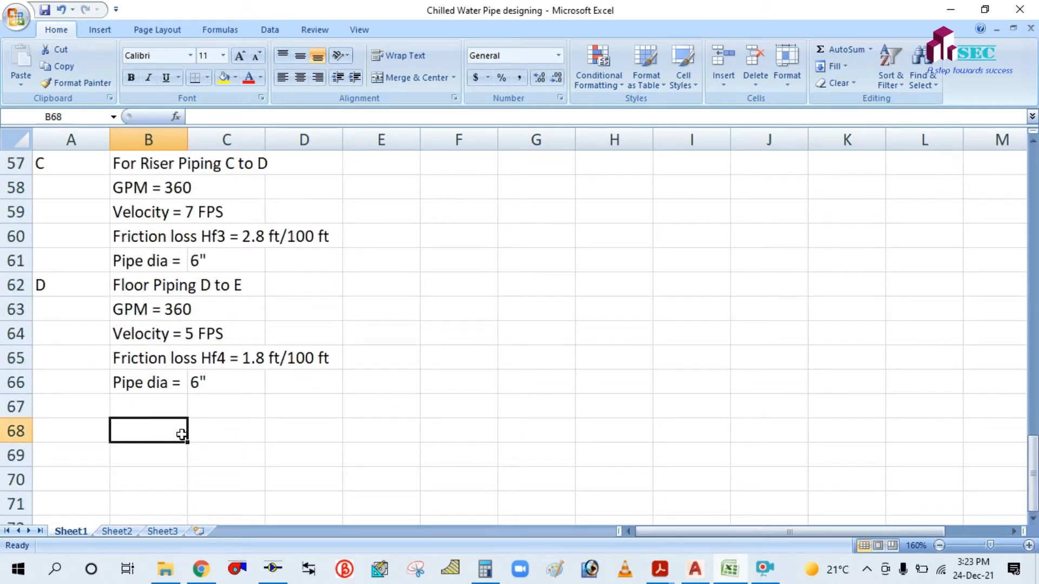
# Enter the heading '2. CHILLED WATER PIPE SIZING / DESIGNING USING MCQUAY PIPE SIZER PROGRAM' in B68.
pyautogui.write('2')
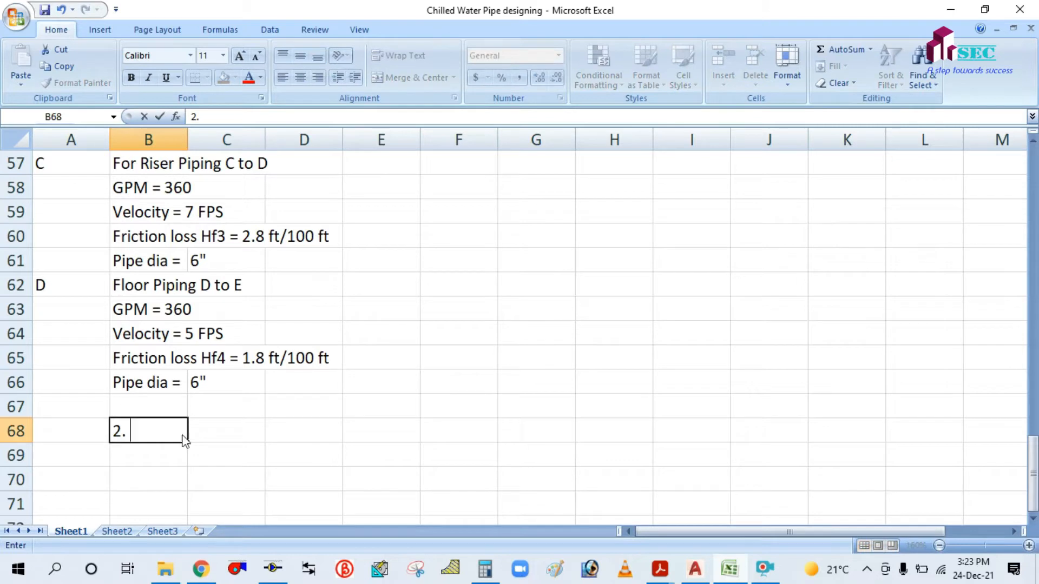
pyautogui.write('. CHILLED WATE')
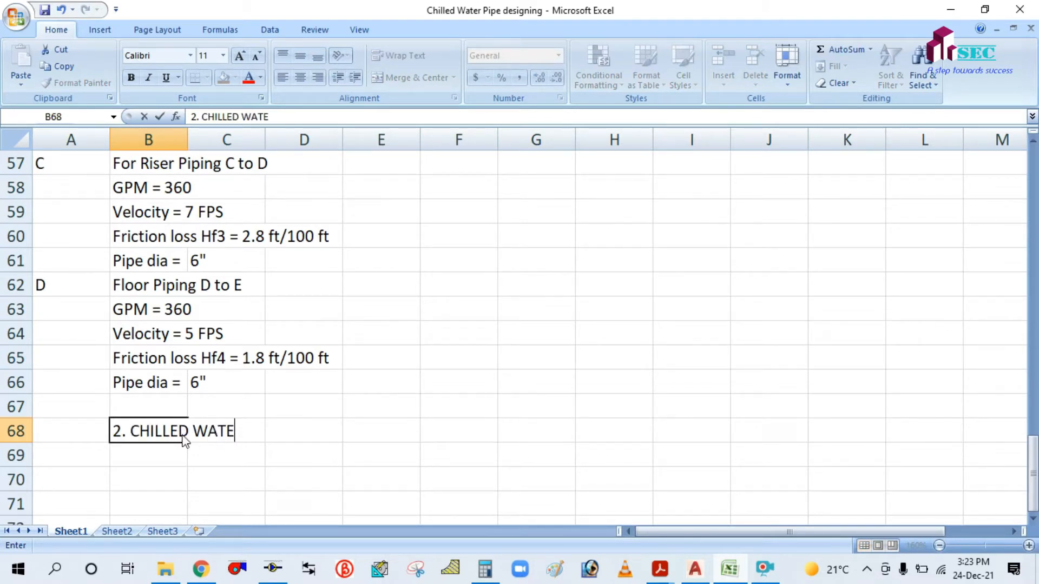
pyautogui.write('R PIPE ')
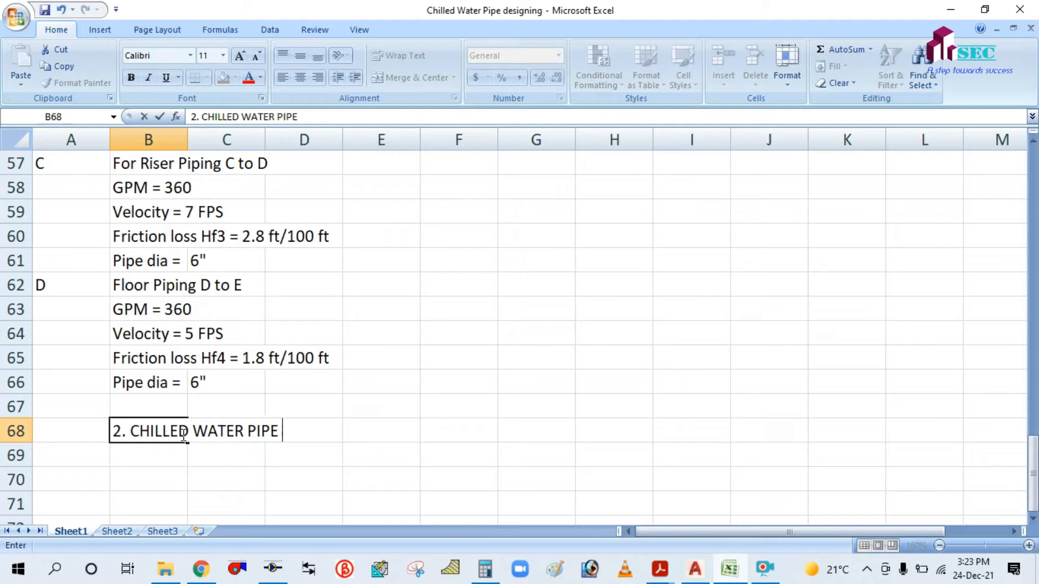
pyautogui.write('SIZING')
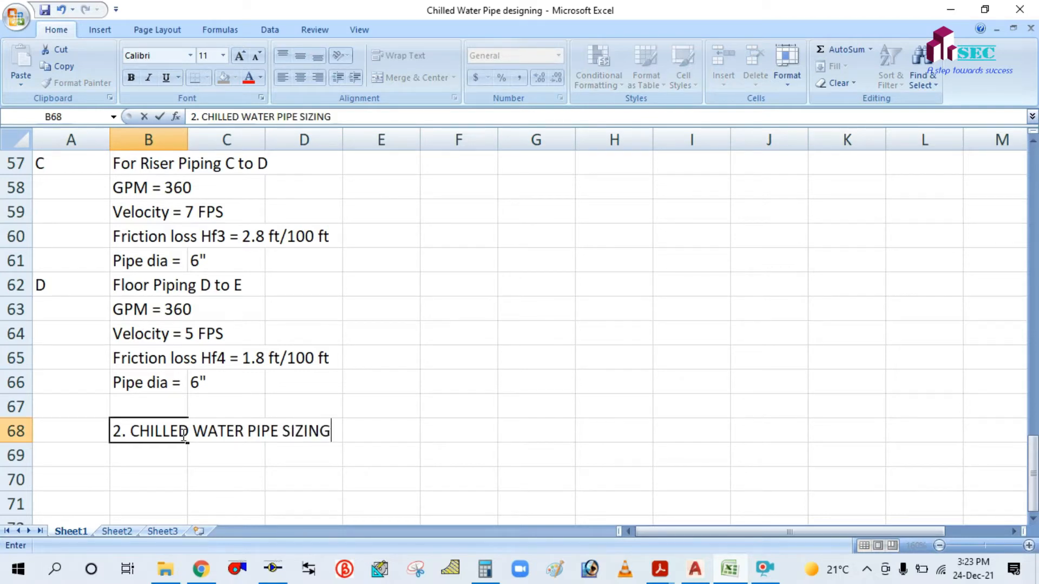
pyautogui.write(' / DES')
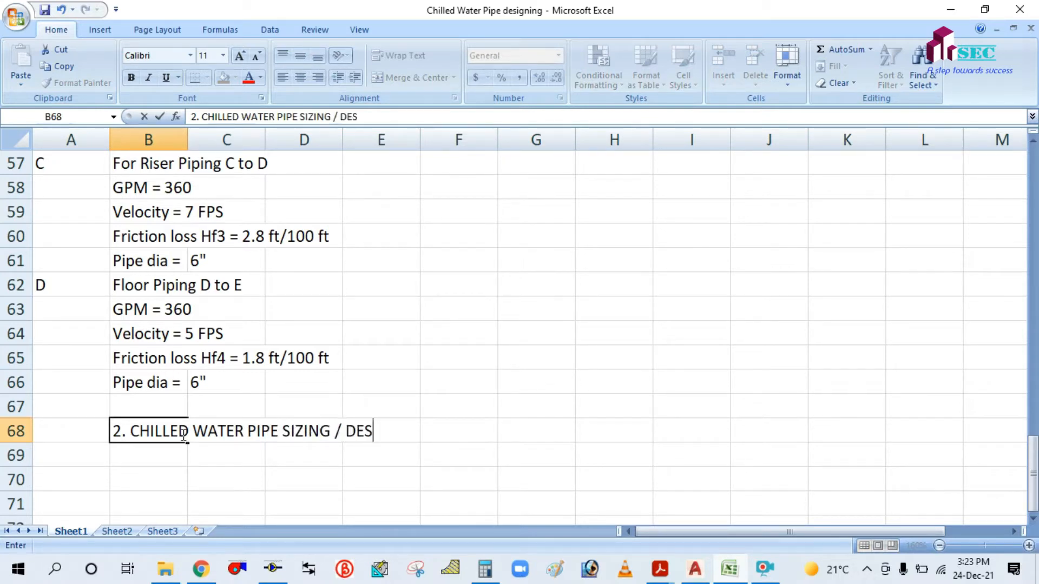
pyautogui.write('IGNING USING ')
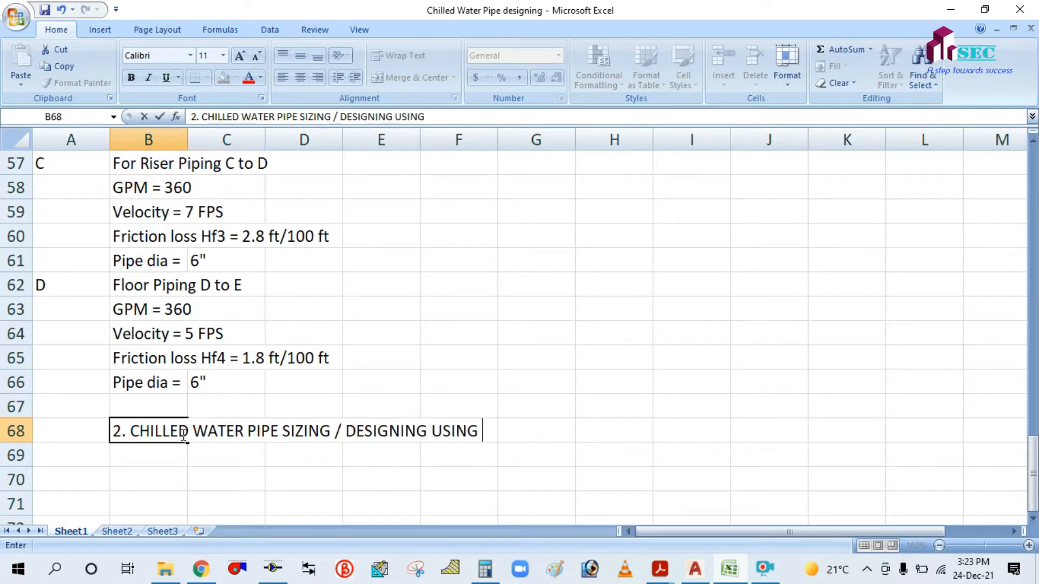
pyautogui.write('MCQ')
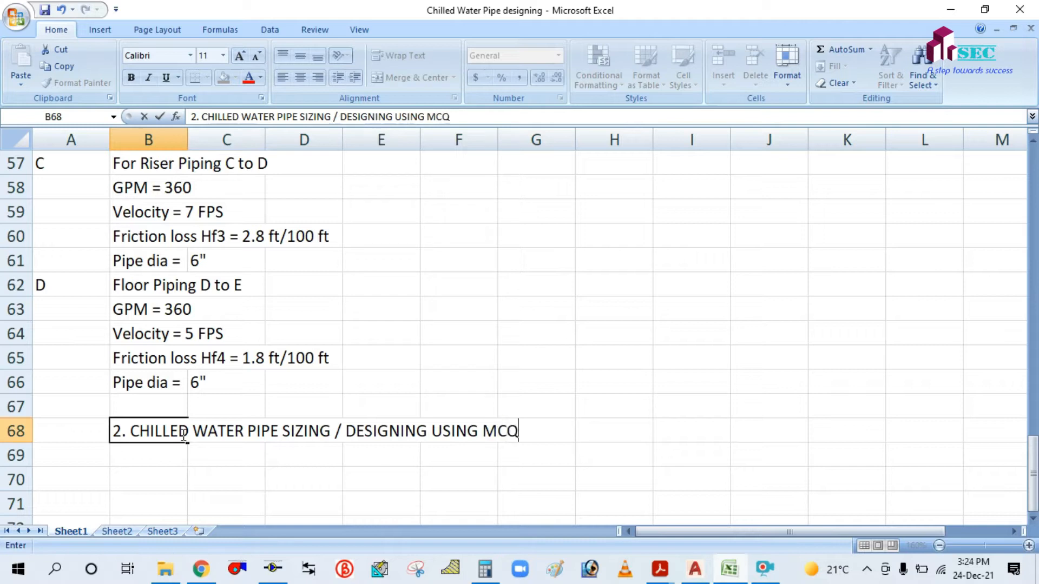
pyautogui.write('UAY8')
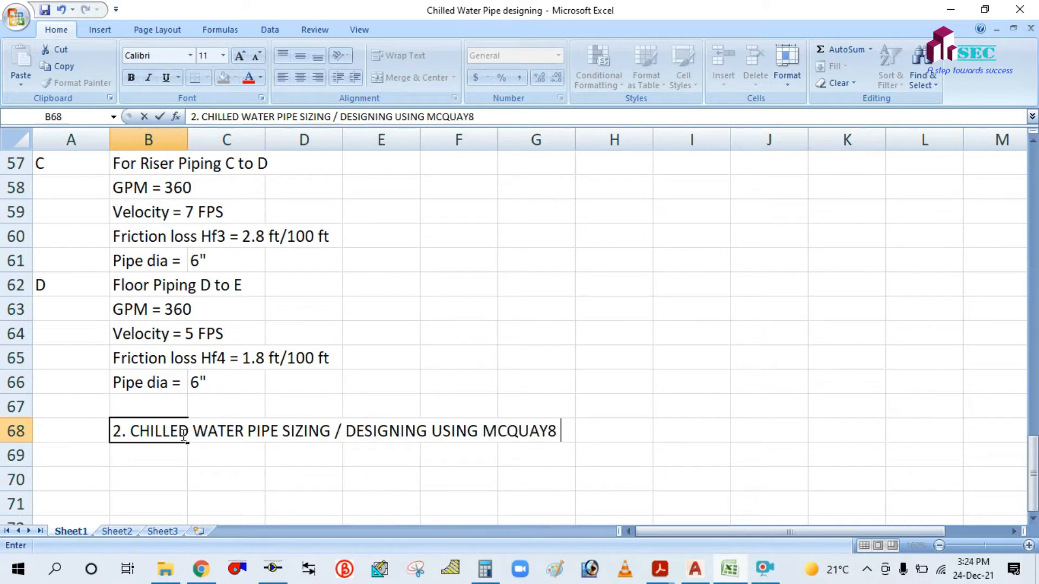
pyautogui.press('BackSpace')
pyautogui.write('PIPE S')
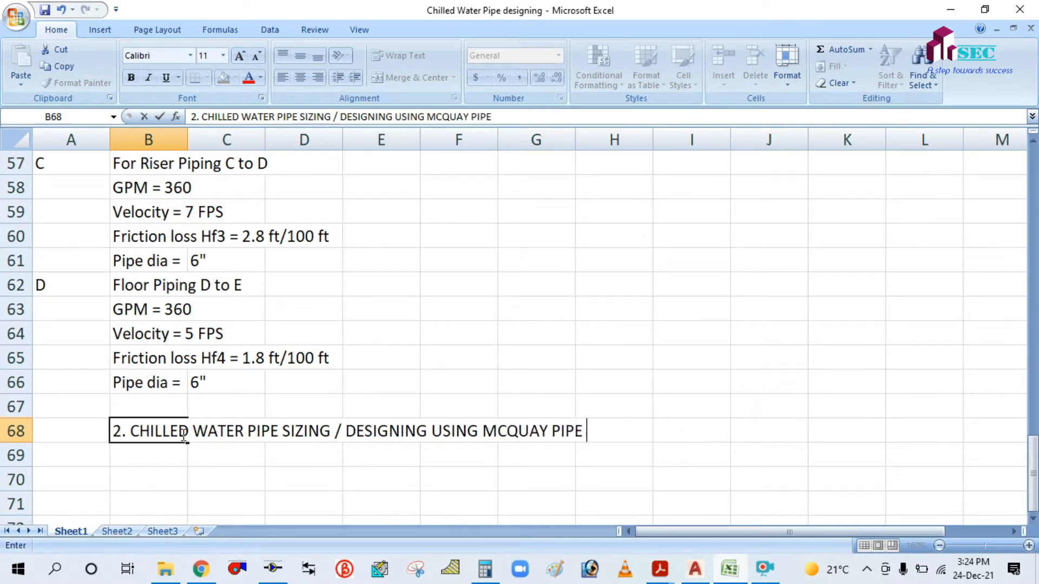
pyautogui.write('IZER ')
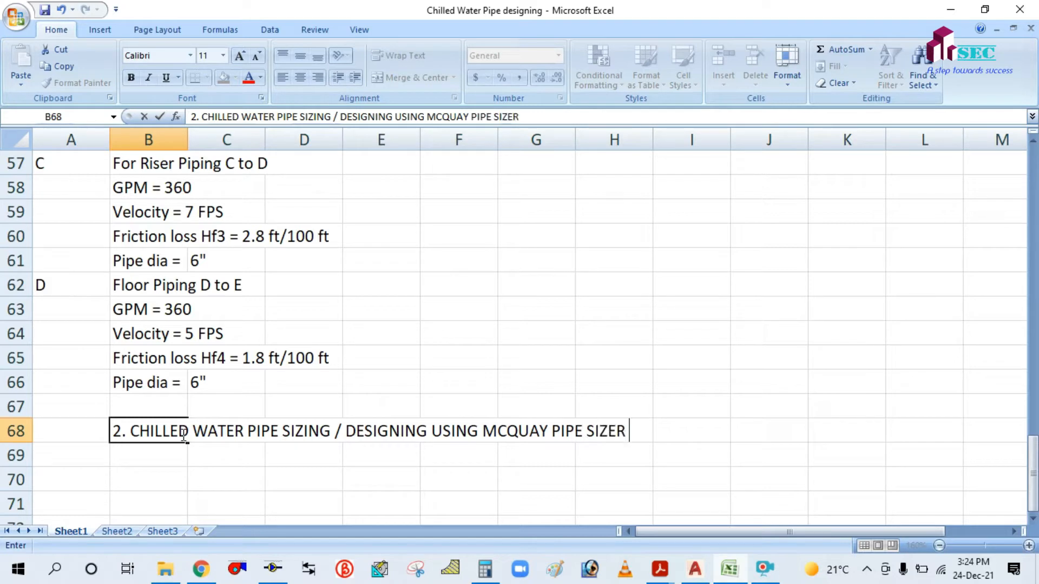
pyautogui.write('PROGRAM')
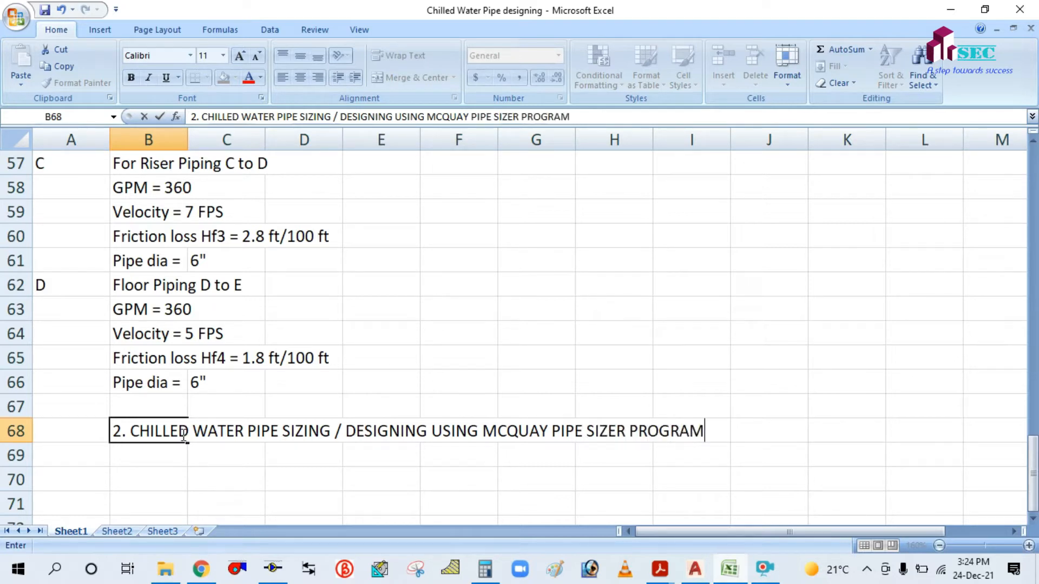
pyautogui.click(198, 474)
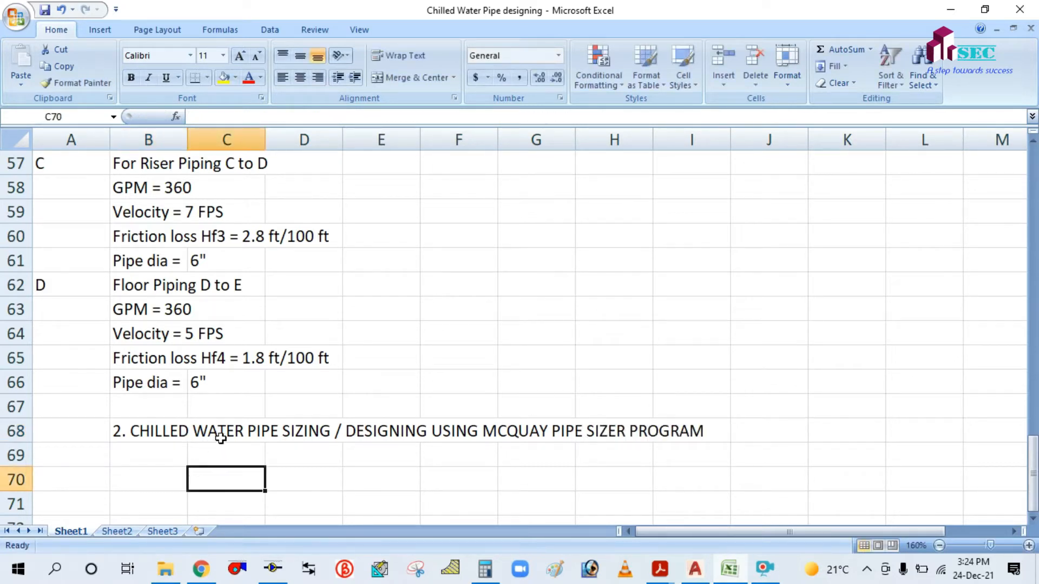
# Write 'Method - Velocity + friction' in cell B69 under the heading.
pyautogui.scroll(-2, 245, 430)
pyautogui.scroll(1, 757, 290)
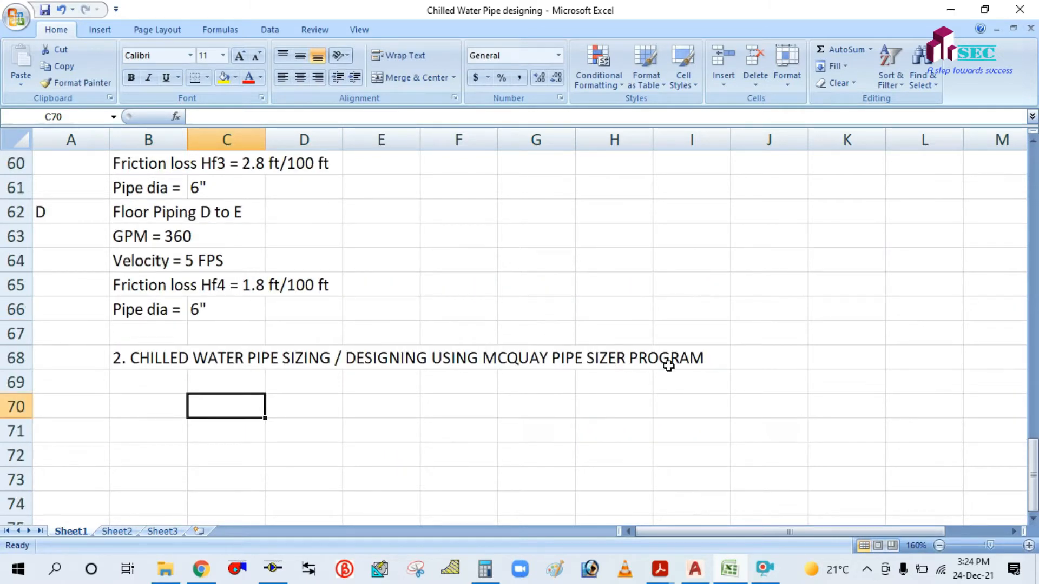
pyautogui.click(168, 382)
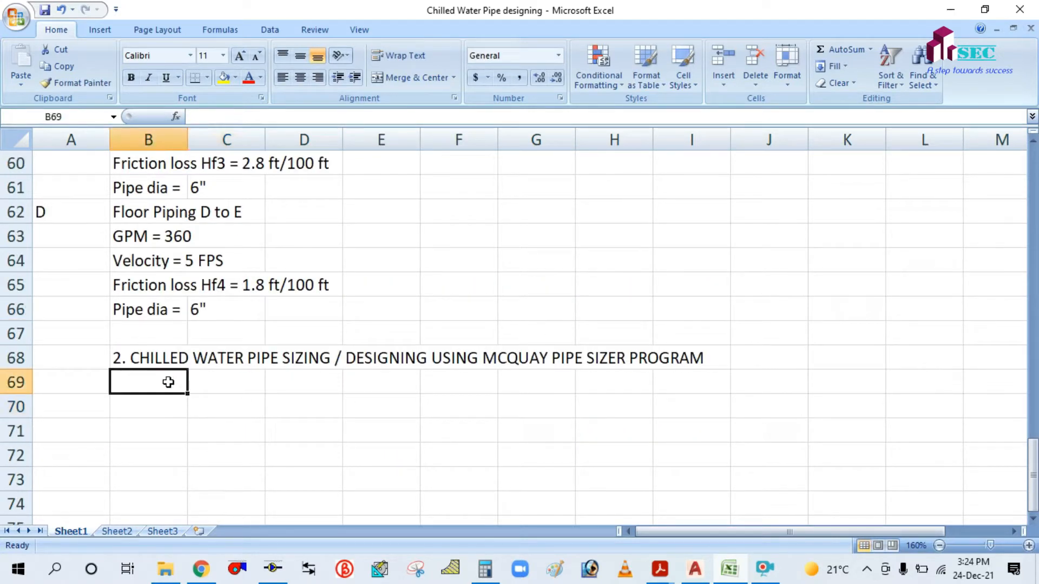
pyautogui.write('m')
pyautogui.press('BackSpace')
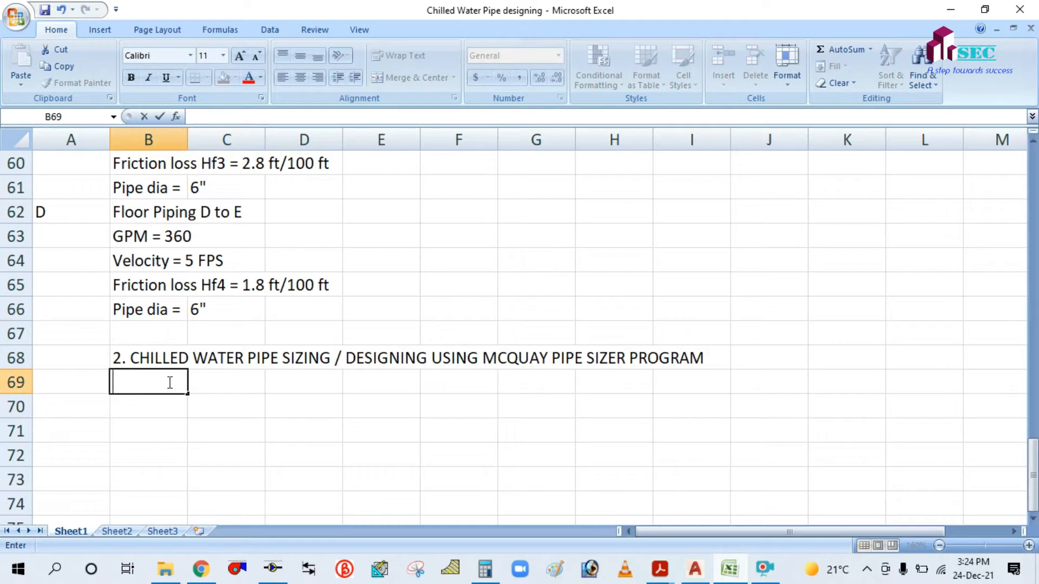
pyautogui.write('Meth')
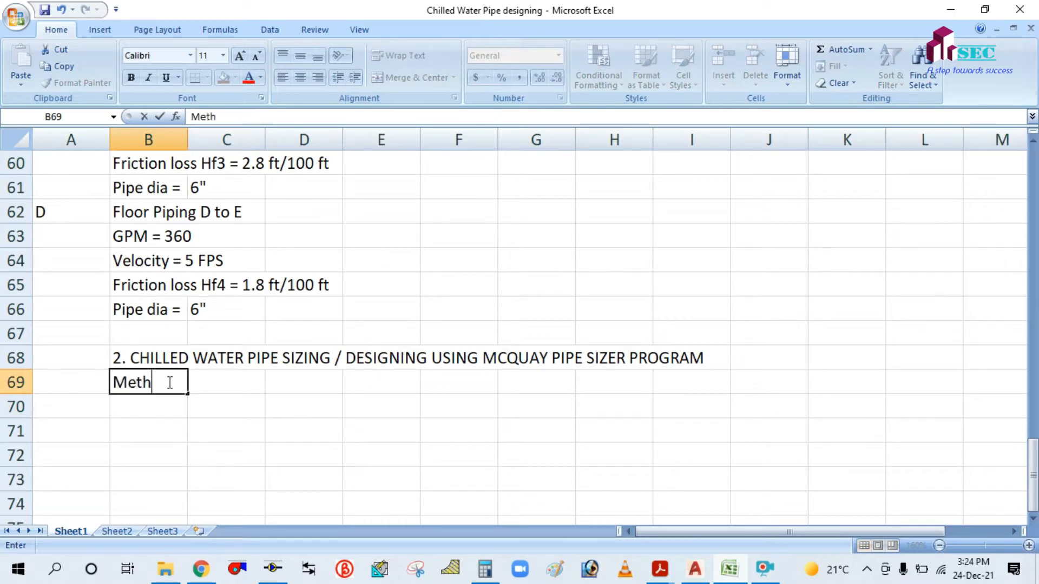
pyautogui.write('od - Velocity ')
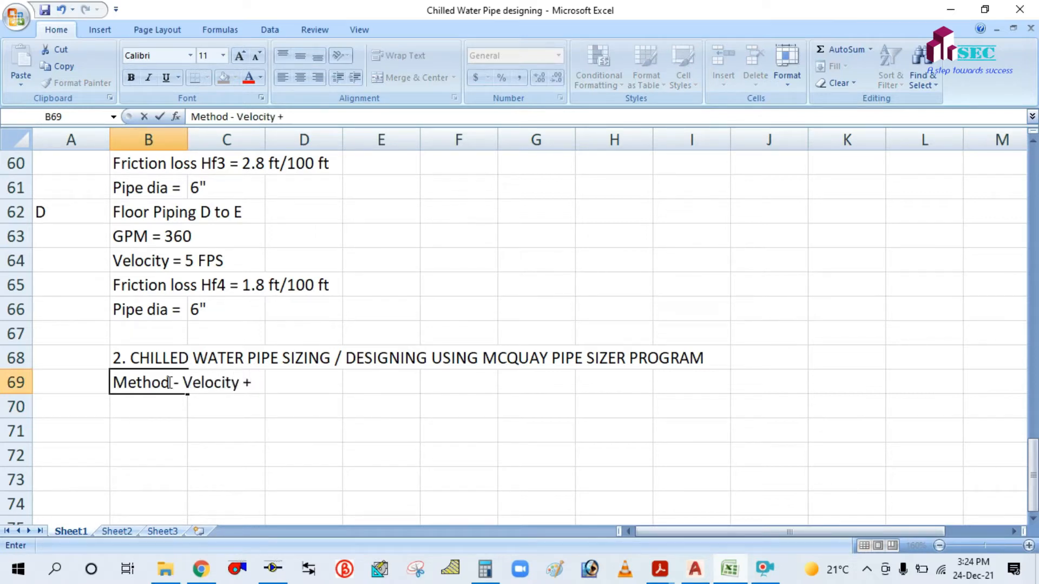
pyautogui.write('+ friction')
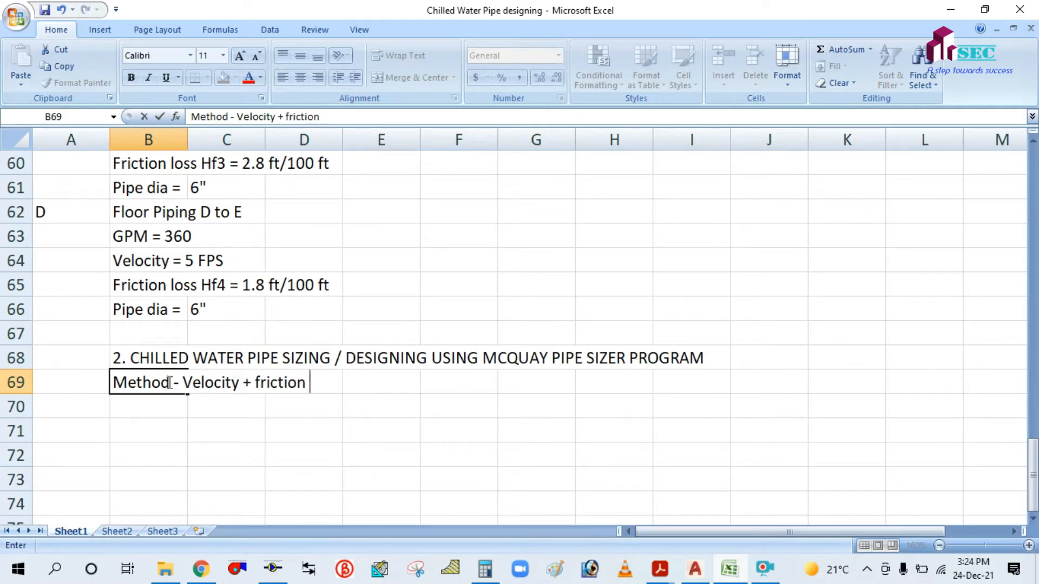
pyautogui.click(155, 405)
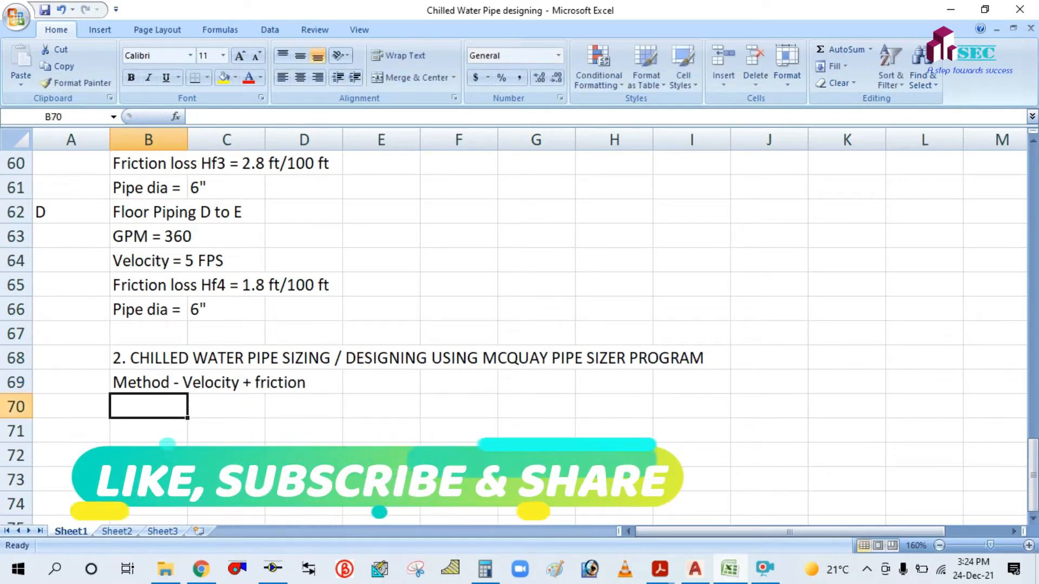
# Label row 71 as item 'a' with 'For Roof piping' in B71.
pyautogui.click(153, 430)
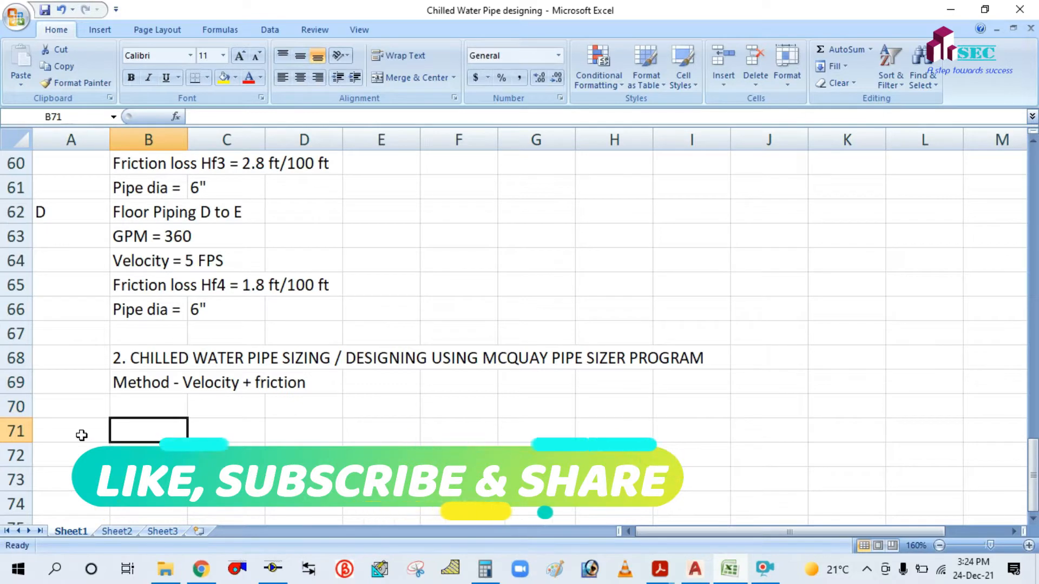
pyautogui.click(81, 435)
pyautogui.write('a')
pyautogui.click(146, 426)
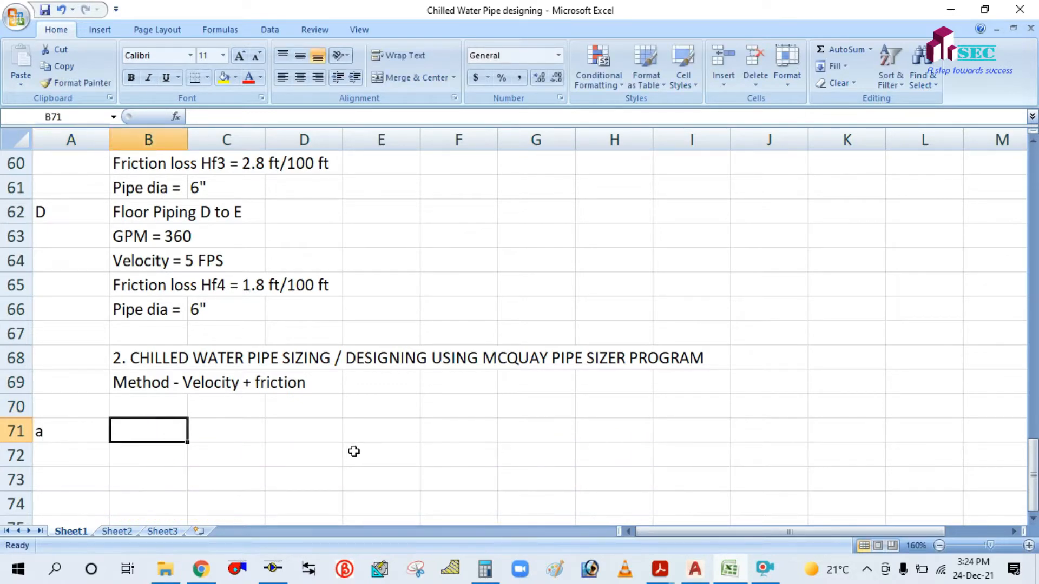
pyautogui.write('For ')
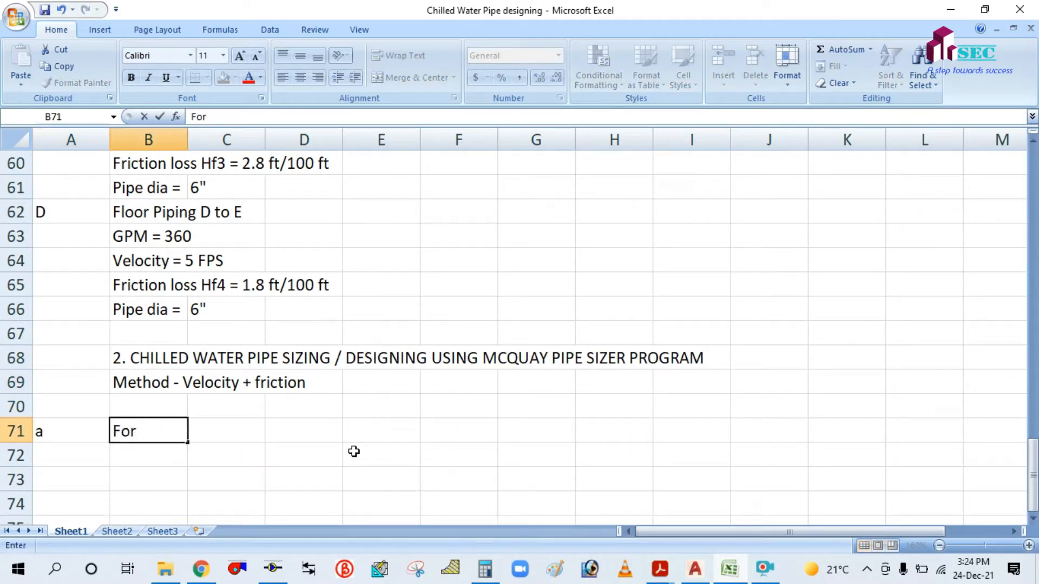
pyautogui.write('Roof piping')
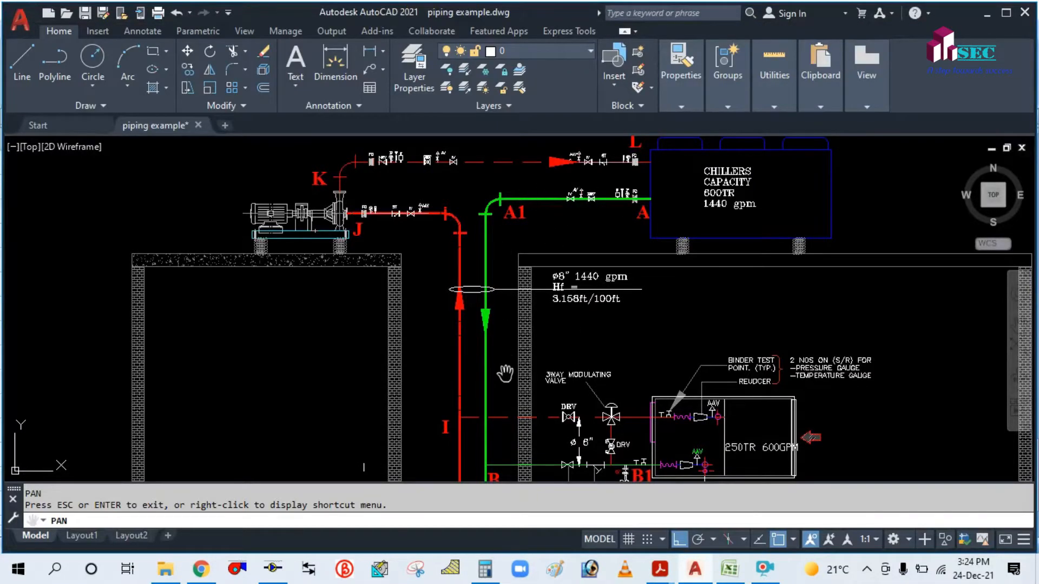
pyautogui.moveTo(497, 415); pyautogui.dragTo(500, 272)
pyautogui.scroll(-2, 500, 272)
pyautogui.moveTo(509, 234); pyautogui.dragTo(498, 280)
pyautogui.scroll(4, 582, 189)
pyautogui.moveTo(582, 189); pyautogui.dragTo(580, 284)
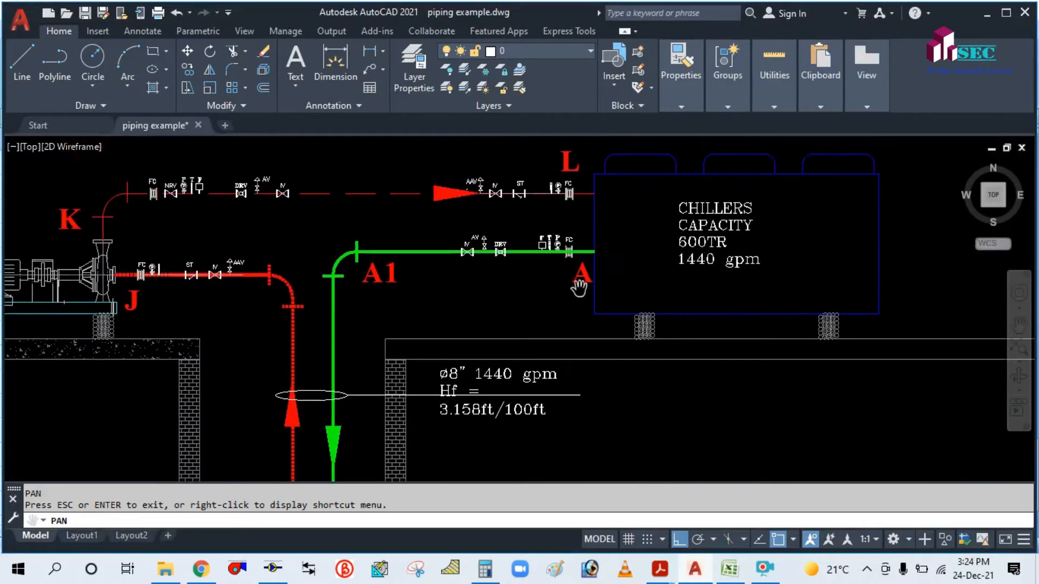
pyautogui.moveTo(401, 406); pyautogui.dragTo(431, 278)
pyautogui.scroll(-3, 431, 278)
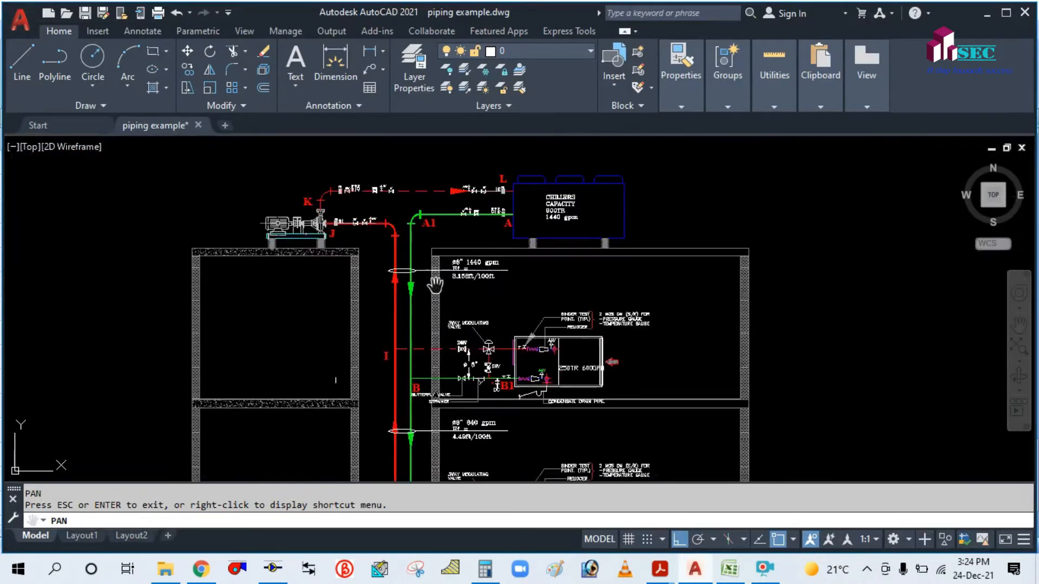
pyautogui.scroll(3, 461, 213)
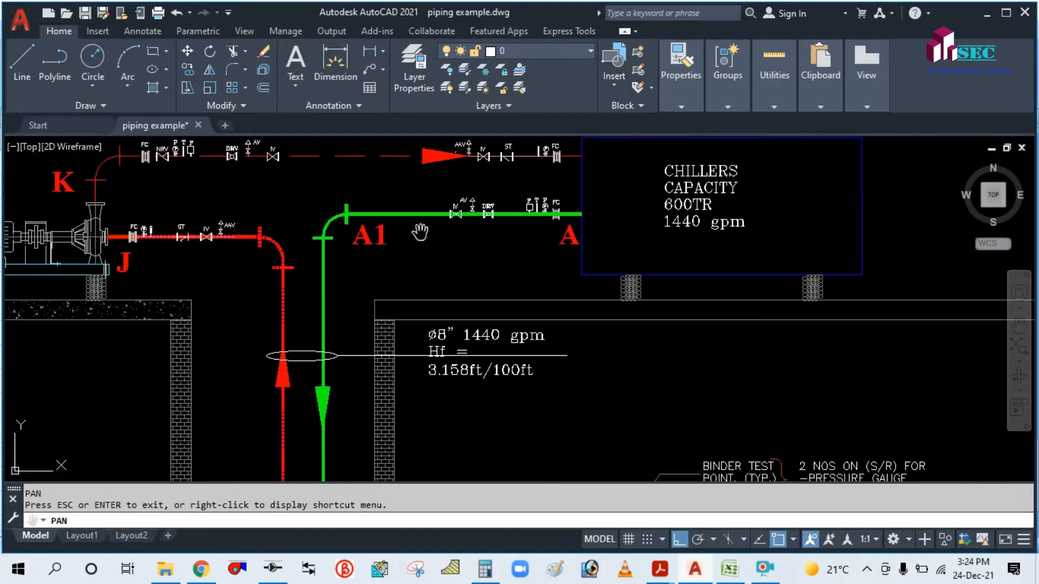
pyautogui.scroll(-2, 416, 234)
pyautogui.moveTo(401, 415)
pyautogui.mouseDown()
pyautogui.moveTo(412, 333)
pyautogui.moveTo(389, 362)
pyautogui.moveTo(390, 414)
pyautogui.mouseUp()
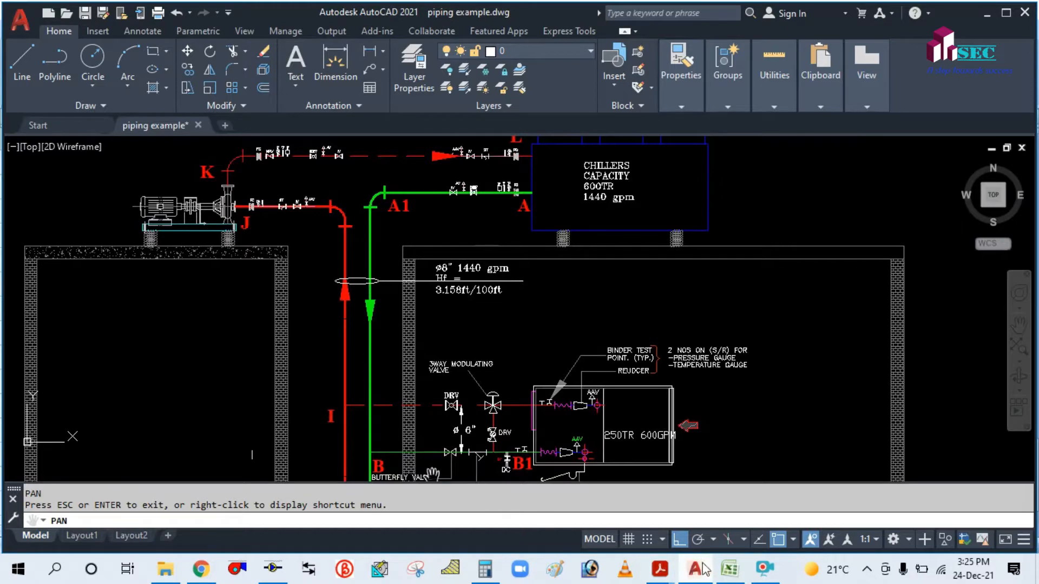
# Correct the B71 label to 'For Roof piping A-B'.
pyautogui.click(725, 576)
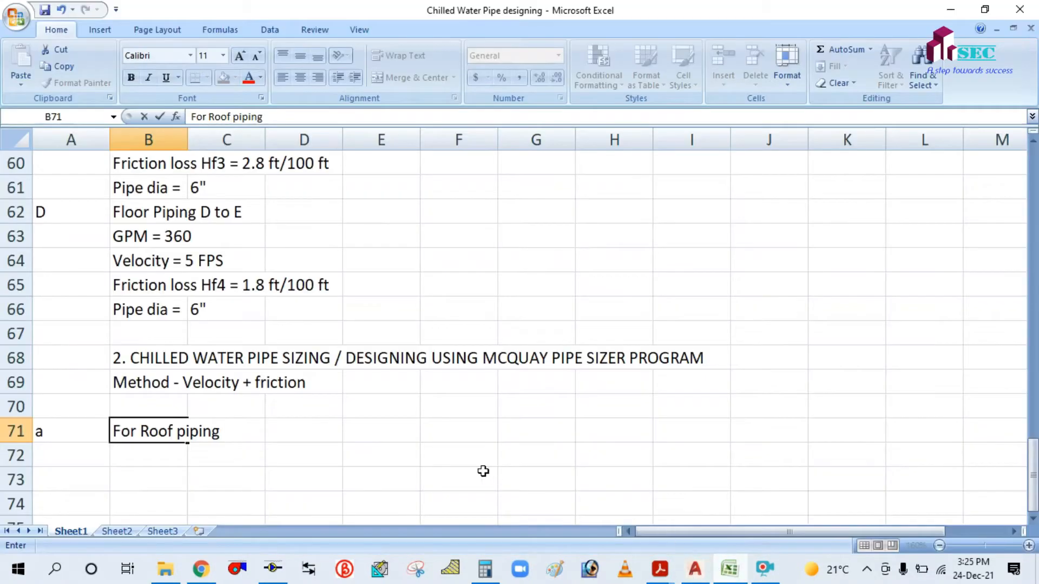
pyautogui.write('A-b')
pyautogui.click(480, 471)
pyautogui.scroll(-2, 440, 378)
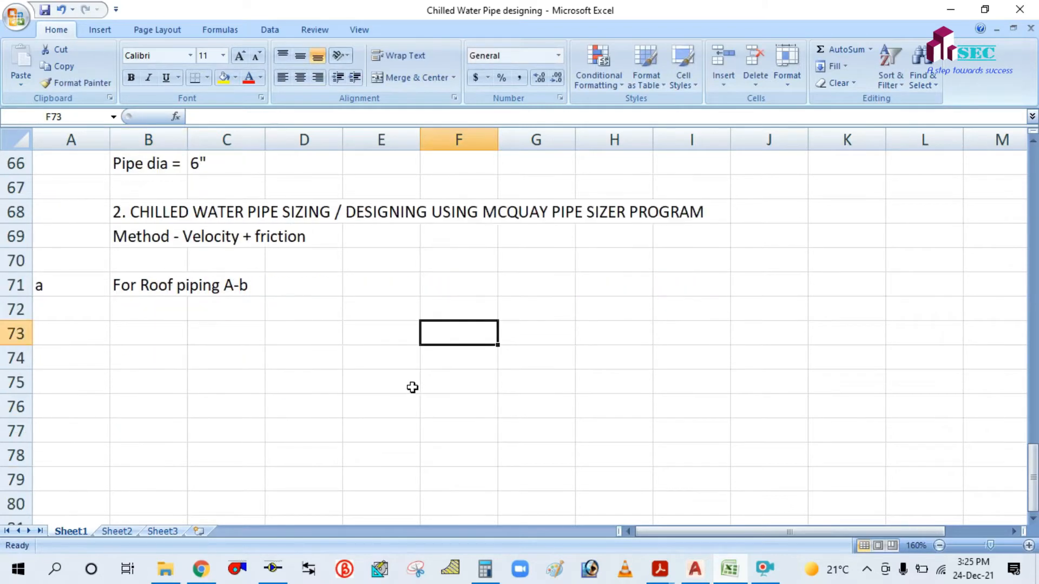
pyautogui.click(157, 280)
pyautogui.click(298, 120)
pyautogui.press('BackSpace')
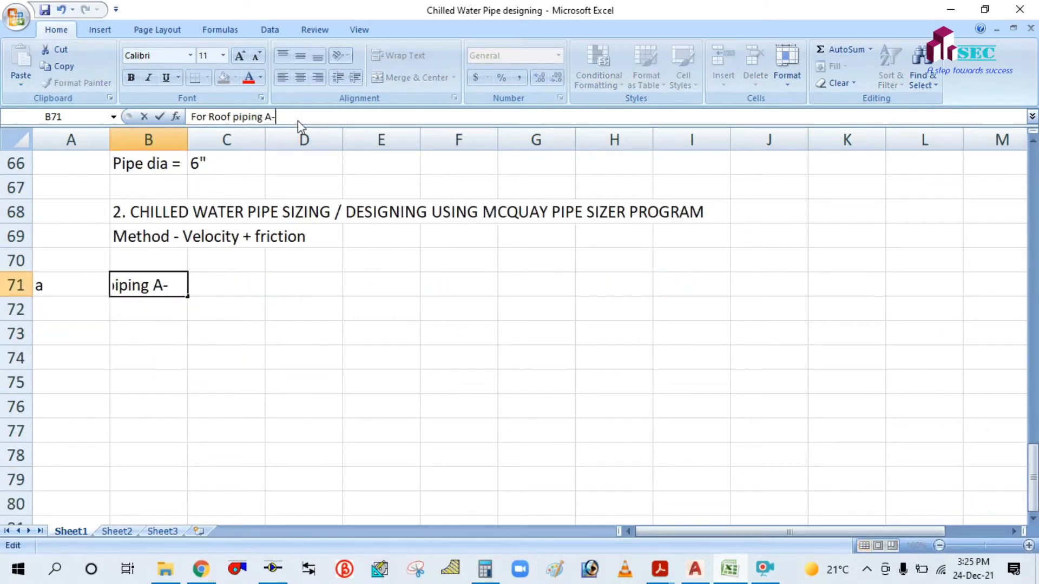
pyautogui.write('B')
pyautogui.click(157, 302)
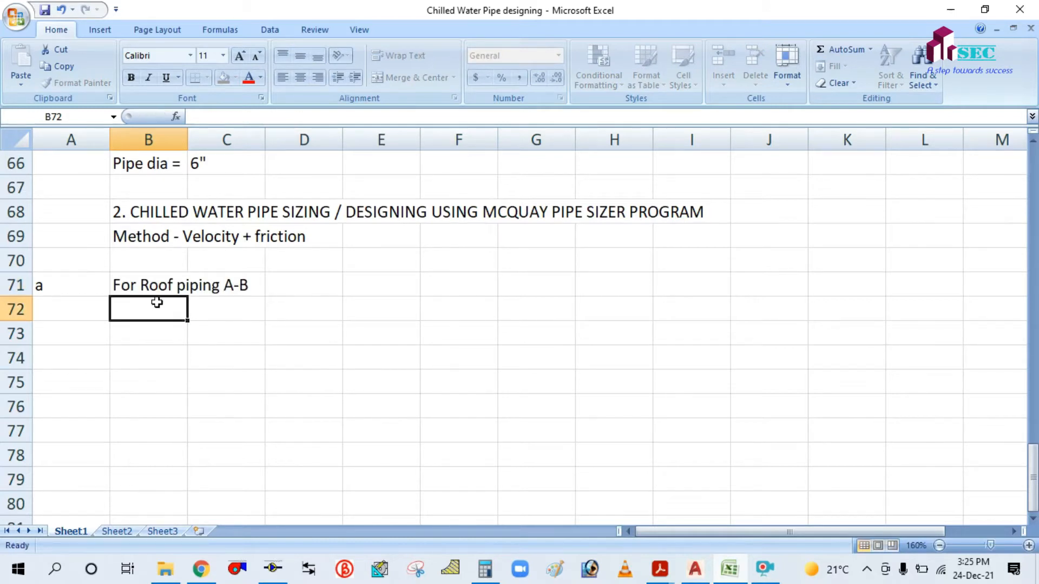
# Enter 'GPM - 1440' and 'Velocity - 10 FPS' below the roof piping heading.
pyautogui.write('GP')
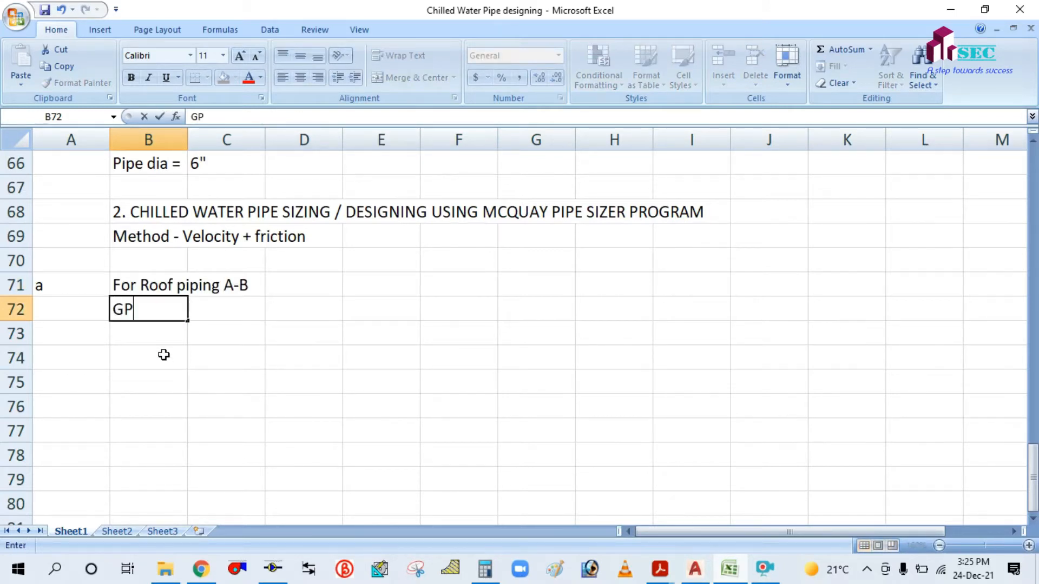
pyautogui.write('M - 1440')
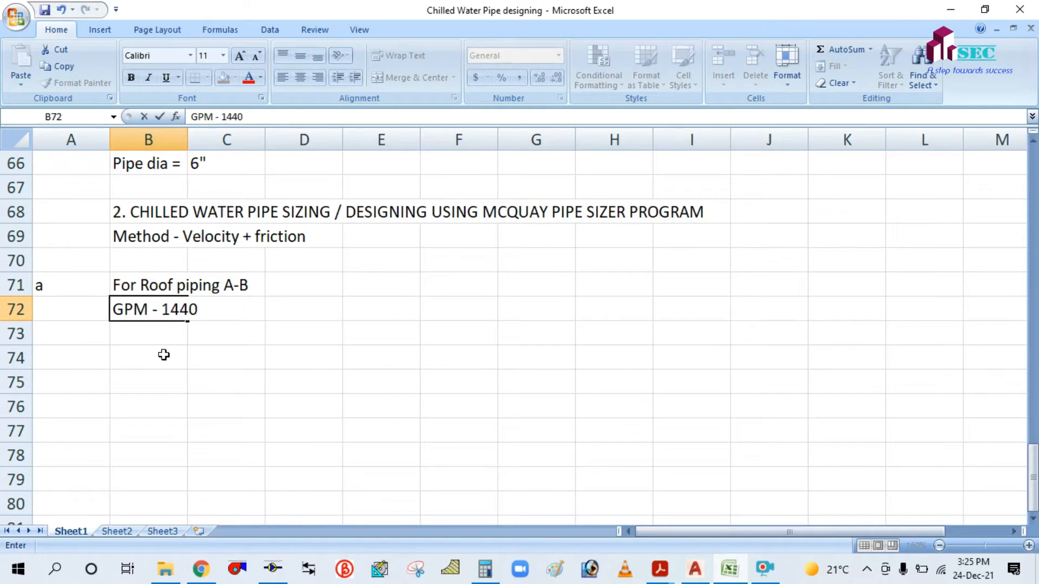
pyautogui.press('Return')
pyautogui.write('V')
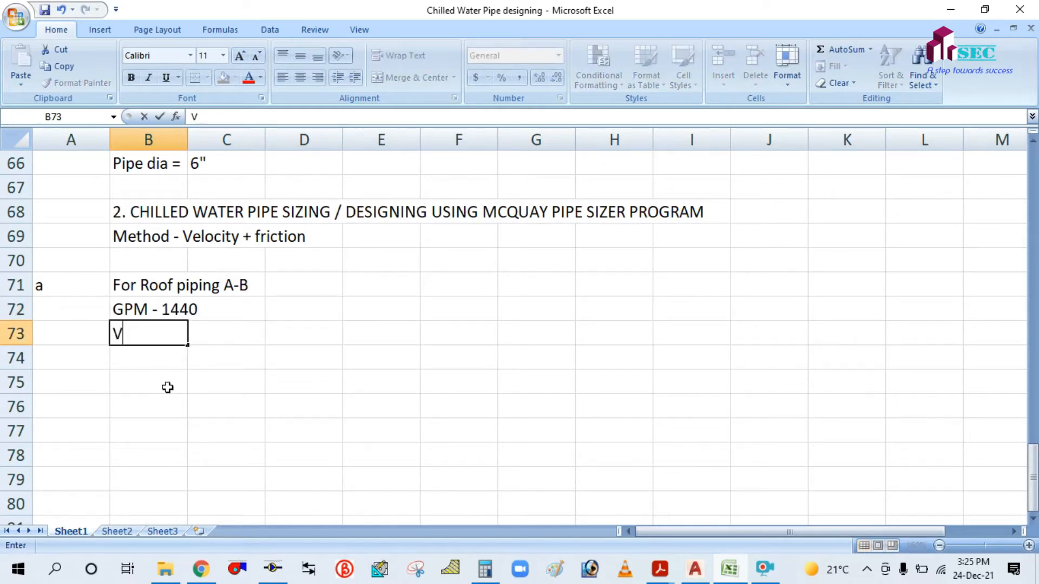
pyautogui.write('elocu')
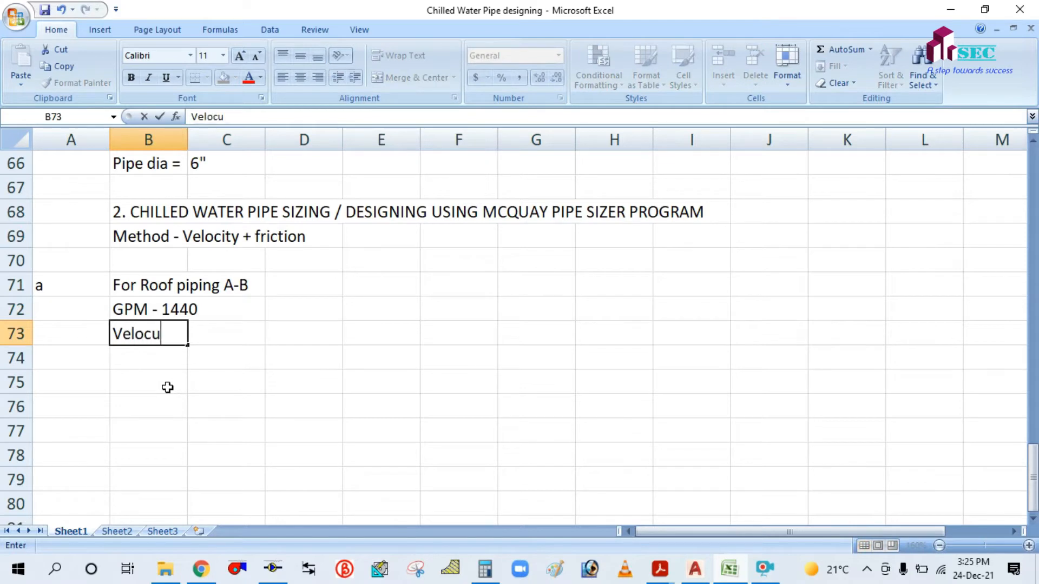
pyautogui.write('ty - 10 FPS')
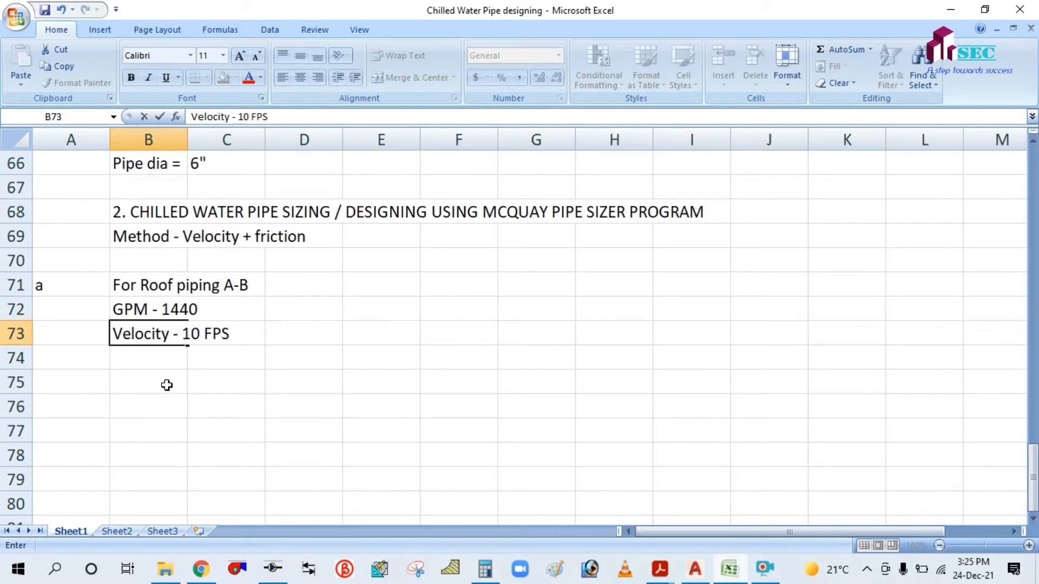
pyautogui.click(153, 359)
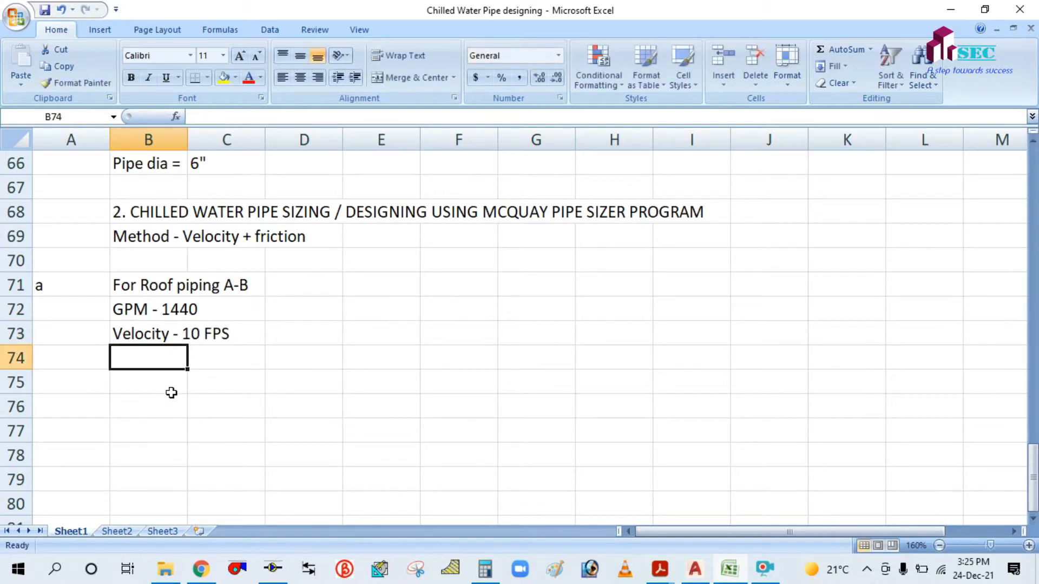
# Add the 'Pipe dia =' and 'Hf1 -' rows, left blank for the results.
pyautogui.write('Dai')
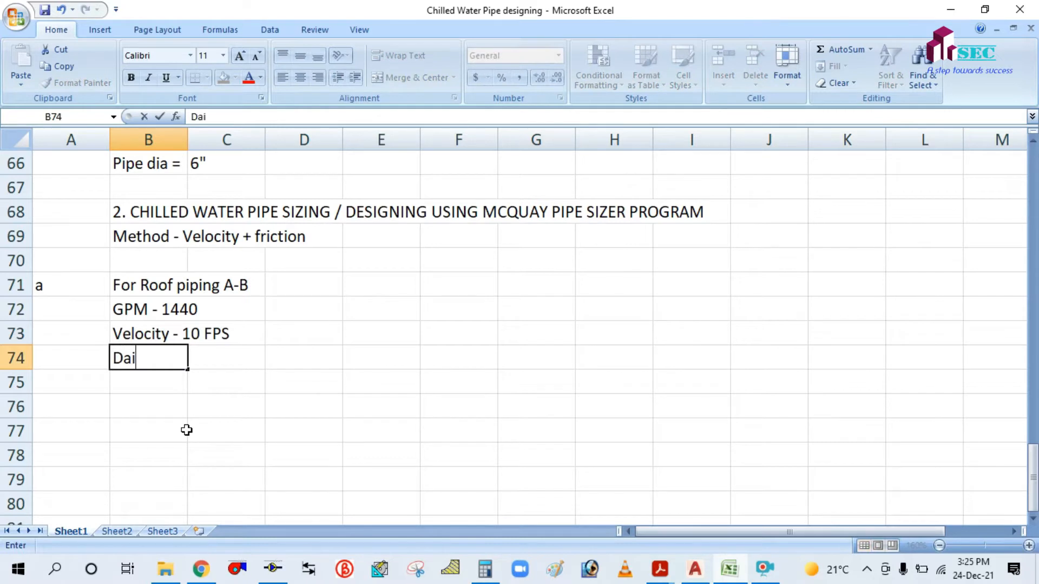
pyautogui.press('BackSpace')
pyautogui.write('i')
pyautogui.press('BackSpace')
pyautogui.press('BackSpace')
pyautogui.write('Pipe da')
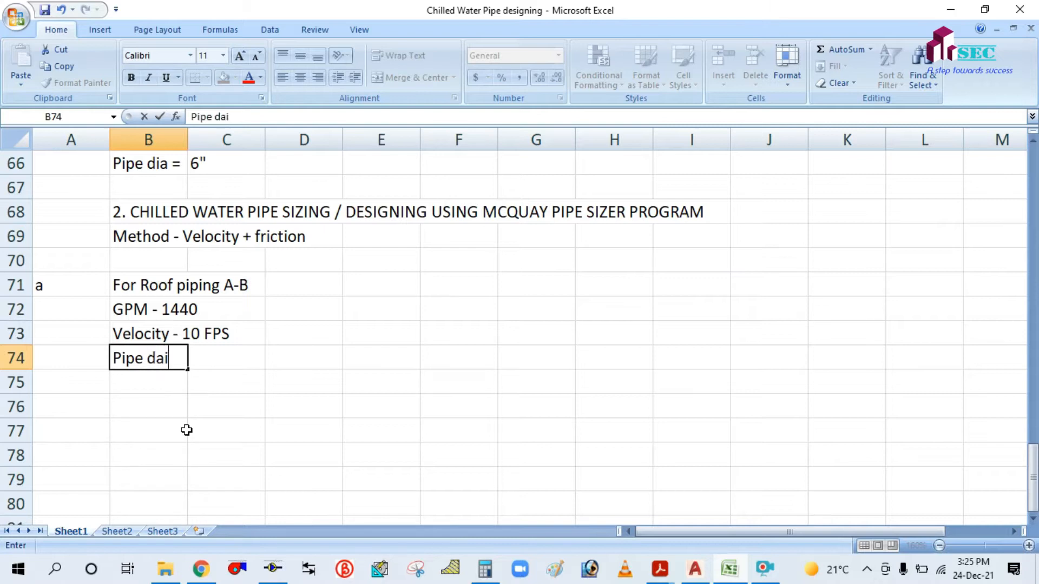
pyautogui.press('BackSpace')
pyautogui.press('BackSpace')
pyautogui.write('ia =')
pyautogui.click(157, 388)
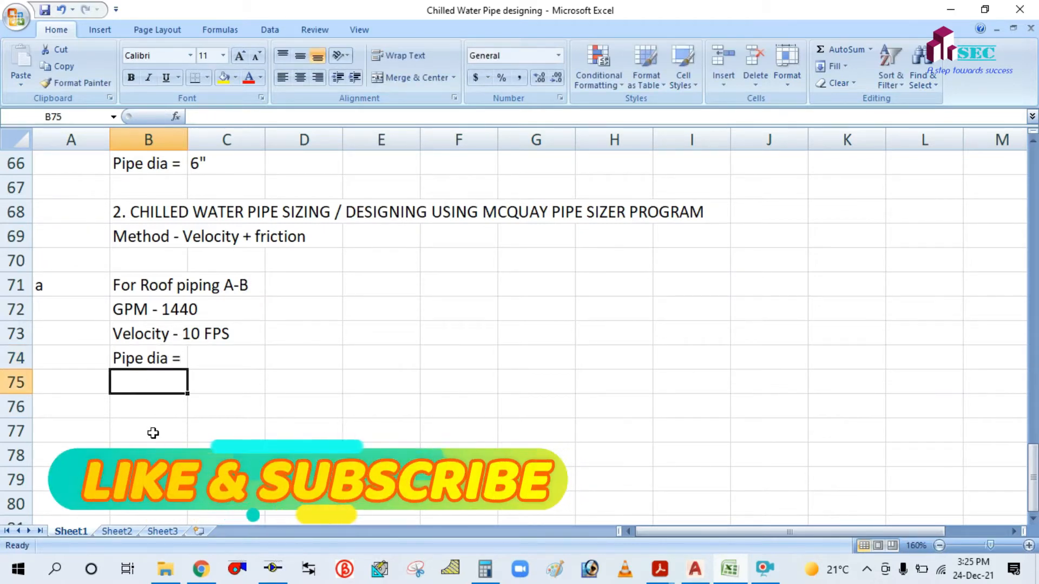
pyautogui.write('Fr')
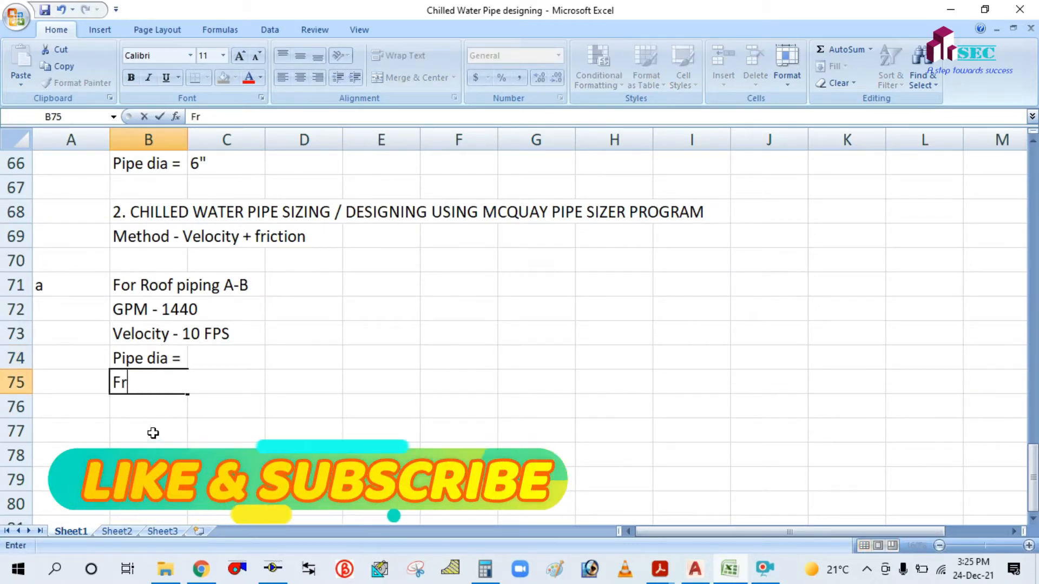
pyautogui.press('BackSpace')
pyautogui.press('BackSpace')
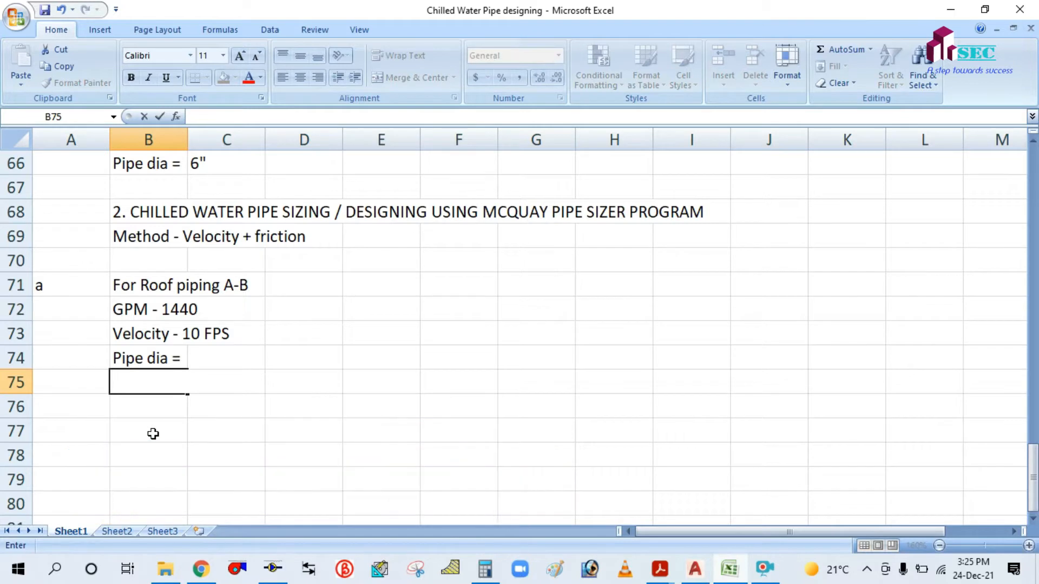
pyautogui.write('Hf1 -')
pyautogui.click(312, 416)
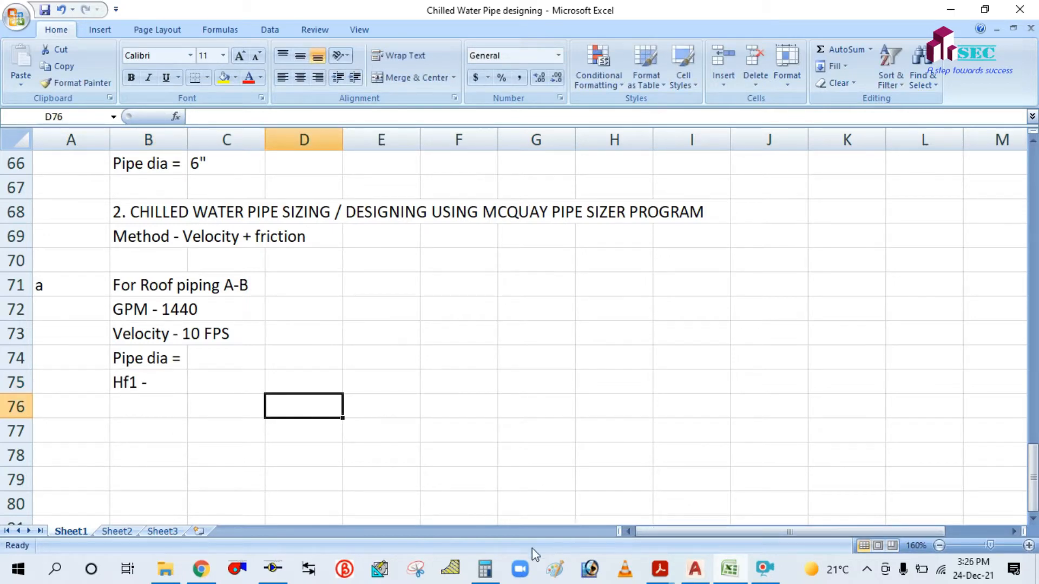
# Enter a flow of 1440 USgpm in PipeSizer, replacing the old 1.4 value.
pyautogui.click(273, 568)
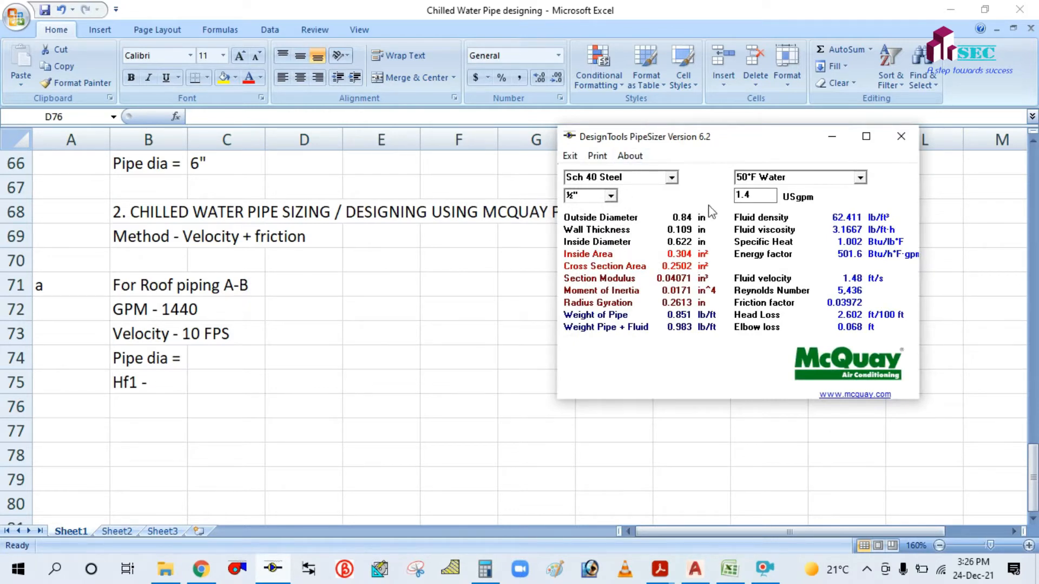
pyautogui.moveTo(759, 196); pyautogui.dragTo(731, 196)
pyautogui.press('BackSpace')
pyautogui.write('1440')
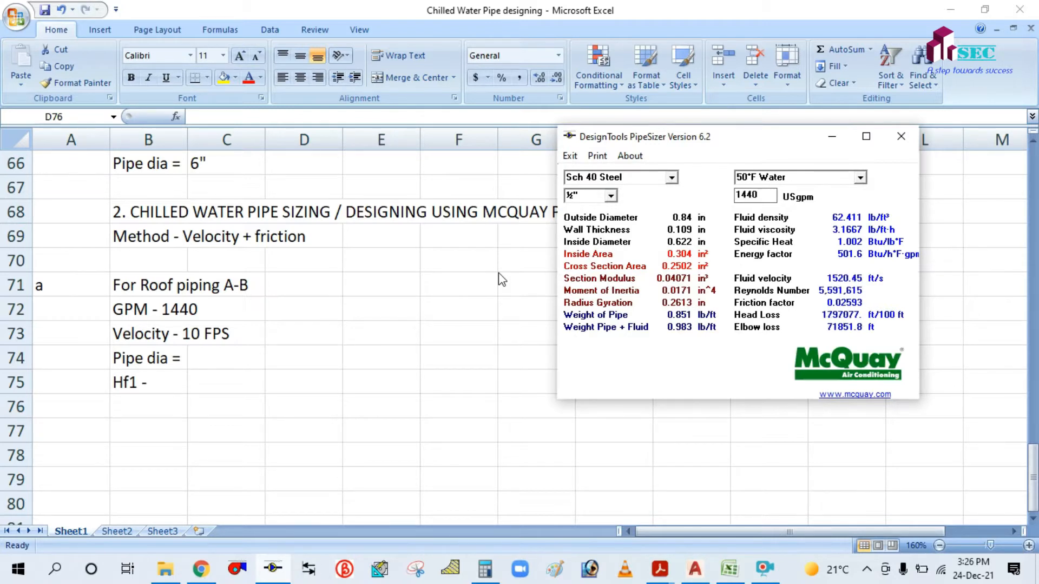
pyautogui.moveTo(672, 136); pyautogui.dragTo(607, 173)
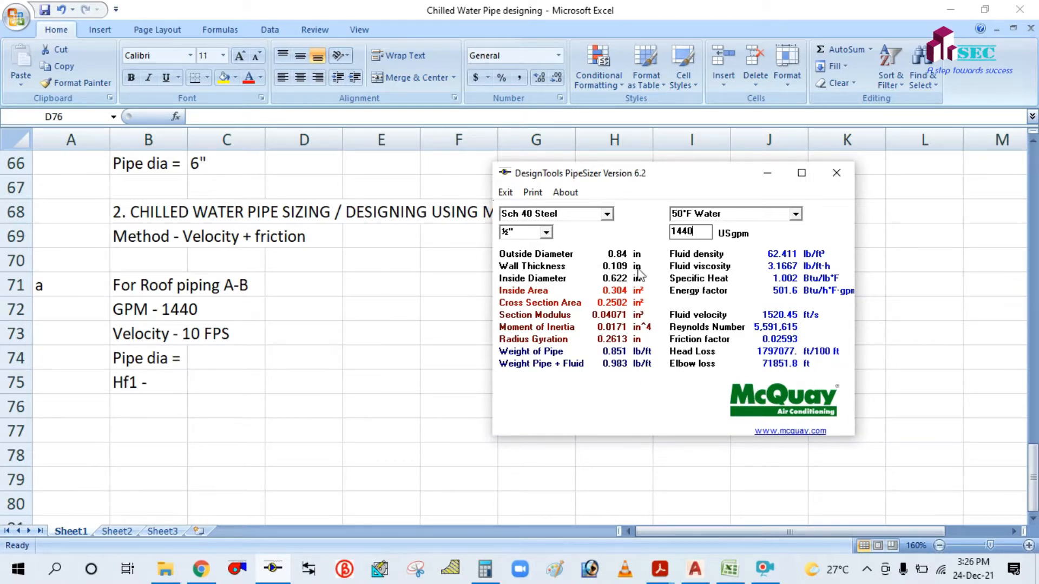
# Set the PipeSizer pipe size to 2".
pyautogui.click(546, 233)
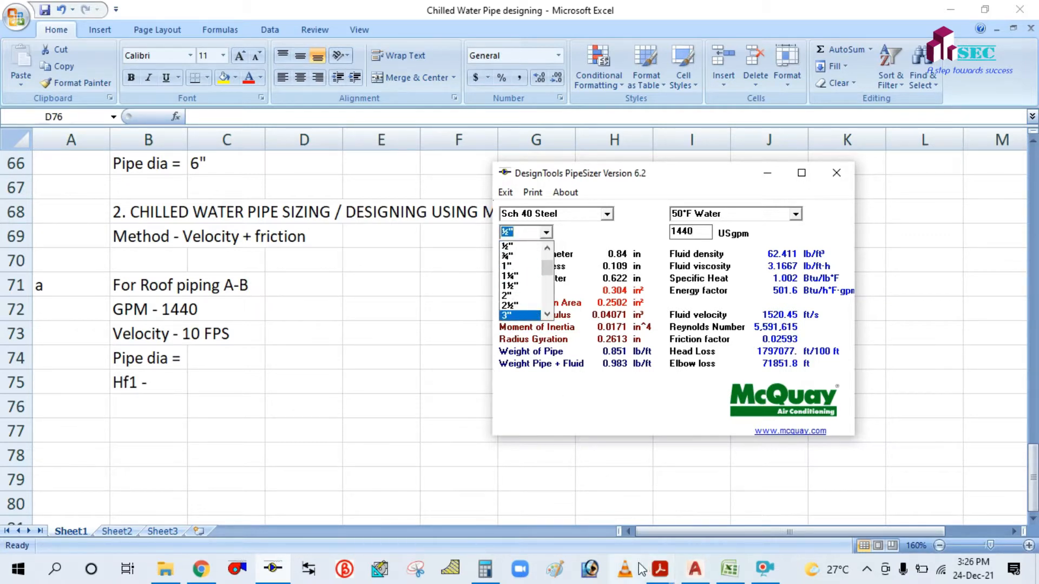
pyautogui.click(764, 568)
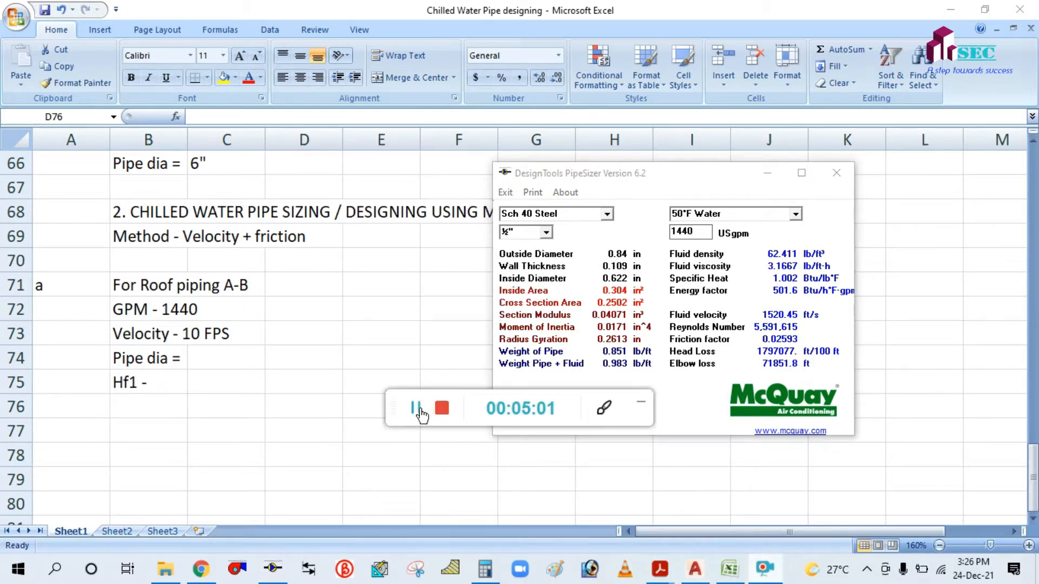
pyautogui.click(640, 404)
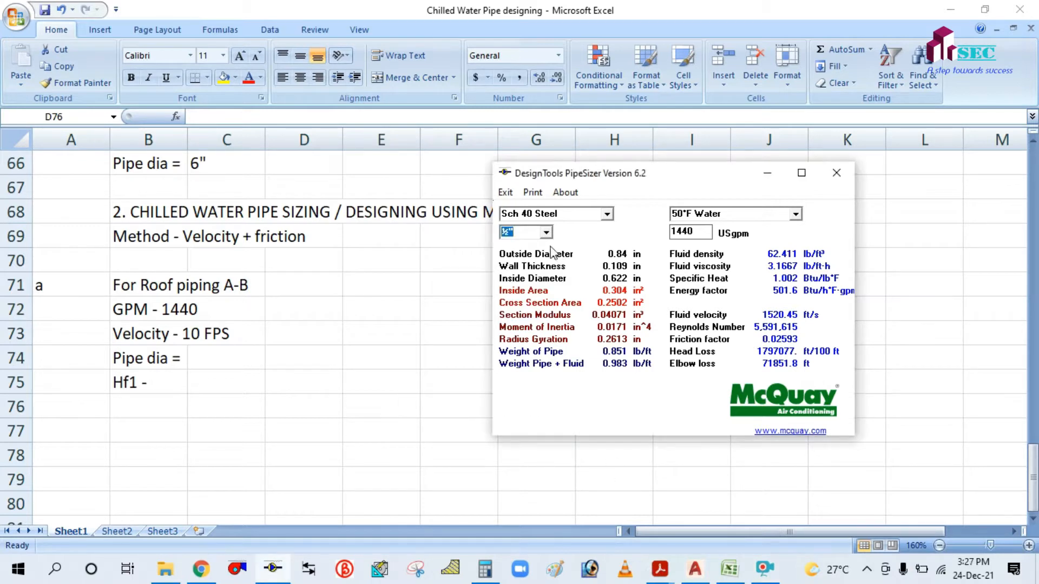
pyautogui.click(546, 233)
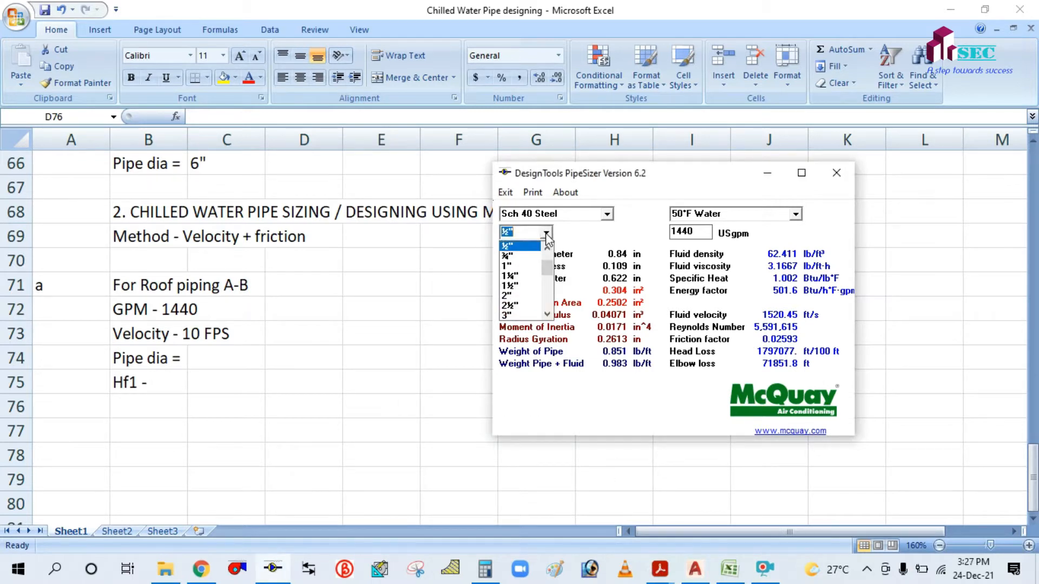
pyautogui.click(514, 297)
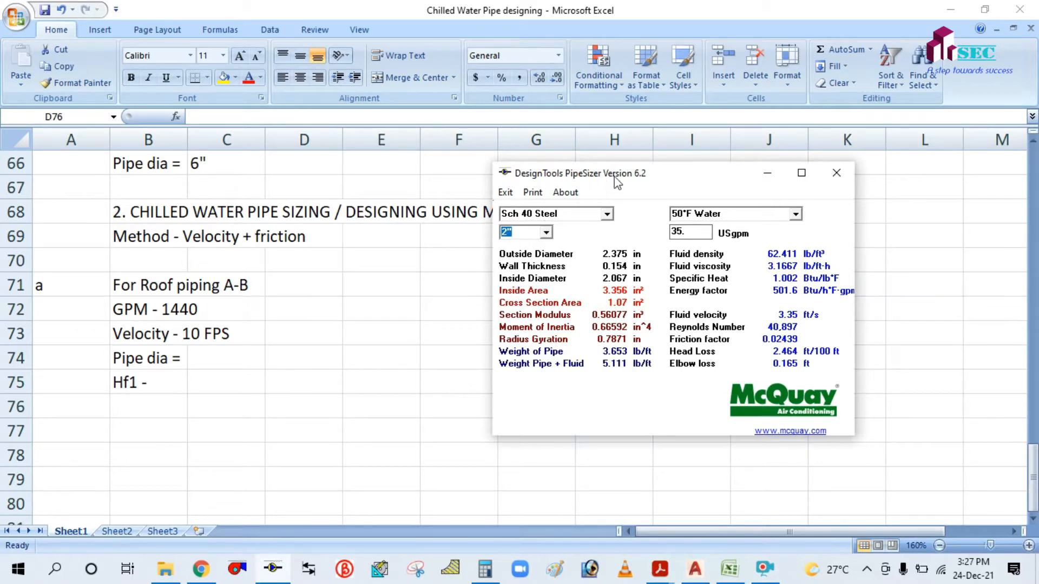
pyautogui.moveTo(616, 182); pyautogui.dragTo(619, 194)
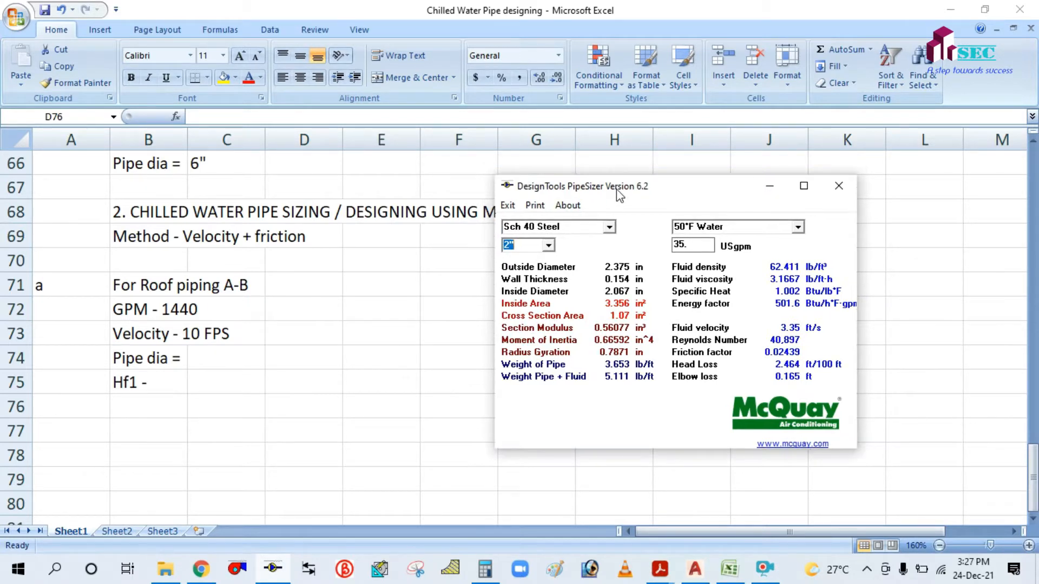
# Keep Sch 40 Steel as the pipe material and change the pipe size to 4".
pyautogui.click(609, 227)
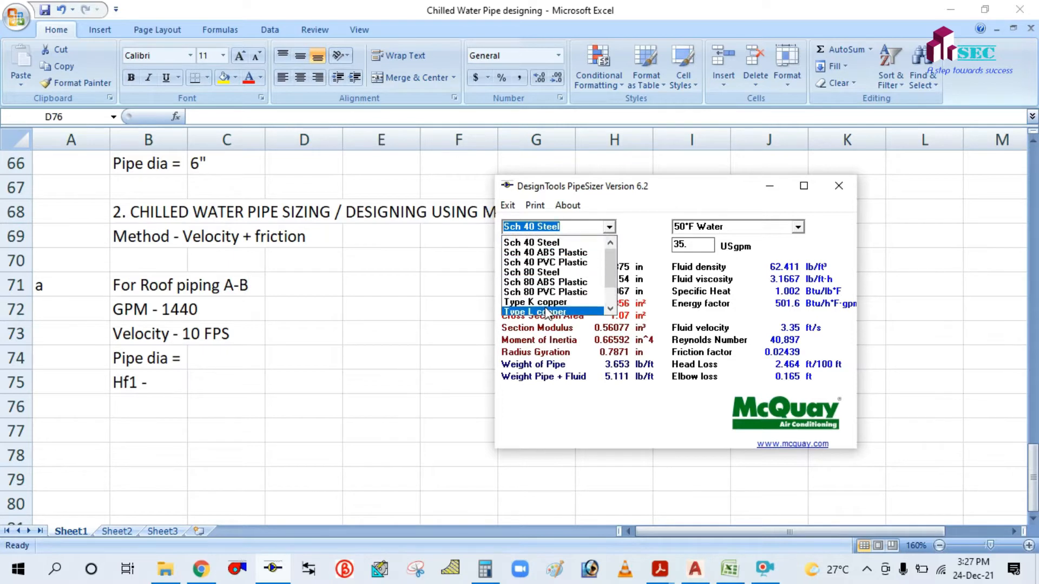
pyautogui.scroll(1, 544, 311)
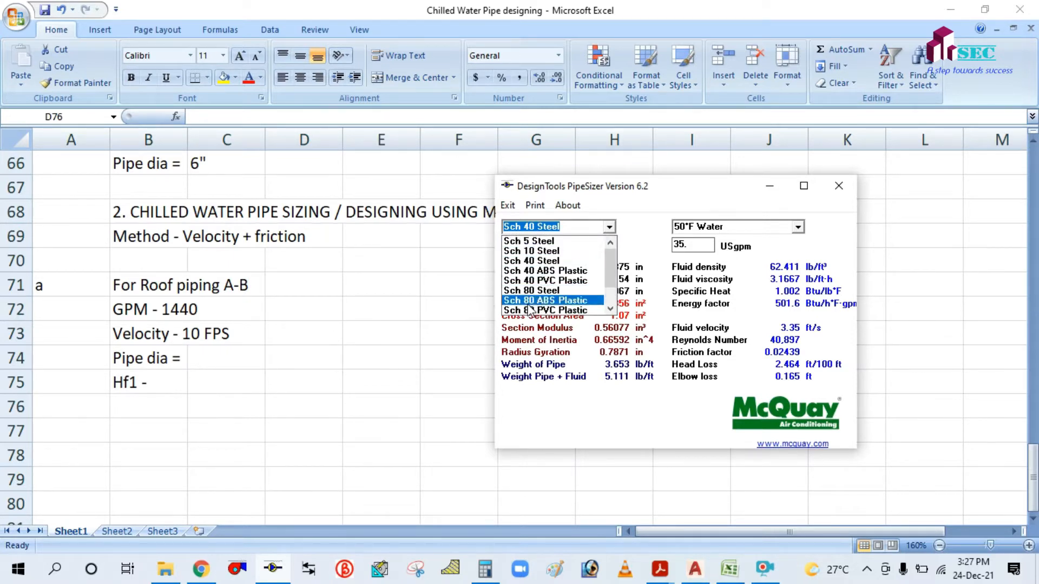
pyautogui.click(550, 263)
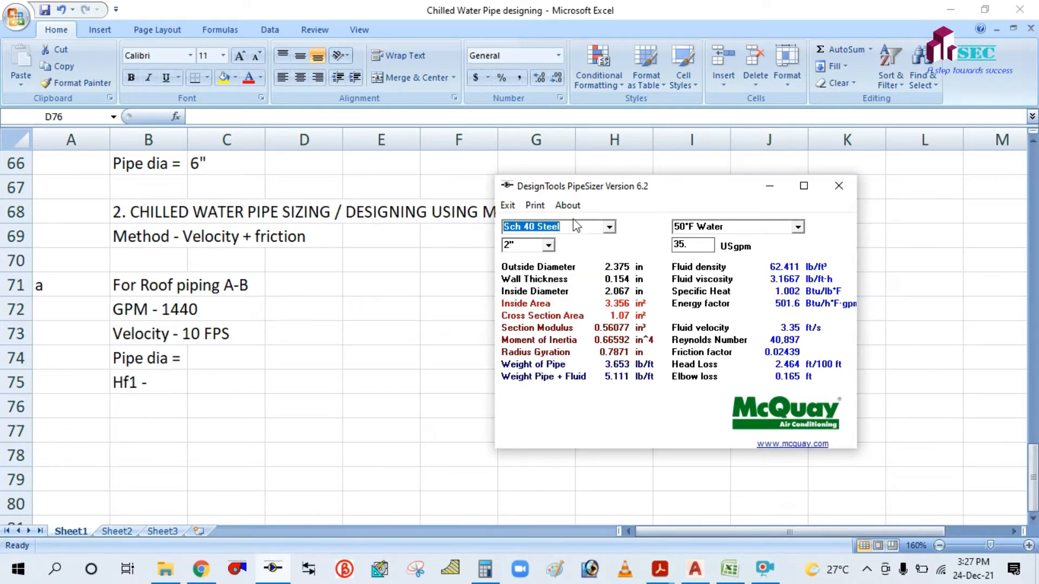
pyautogui.click(548, 245)
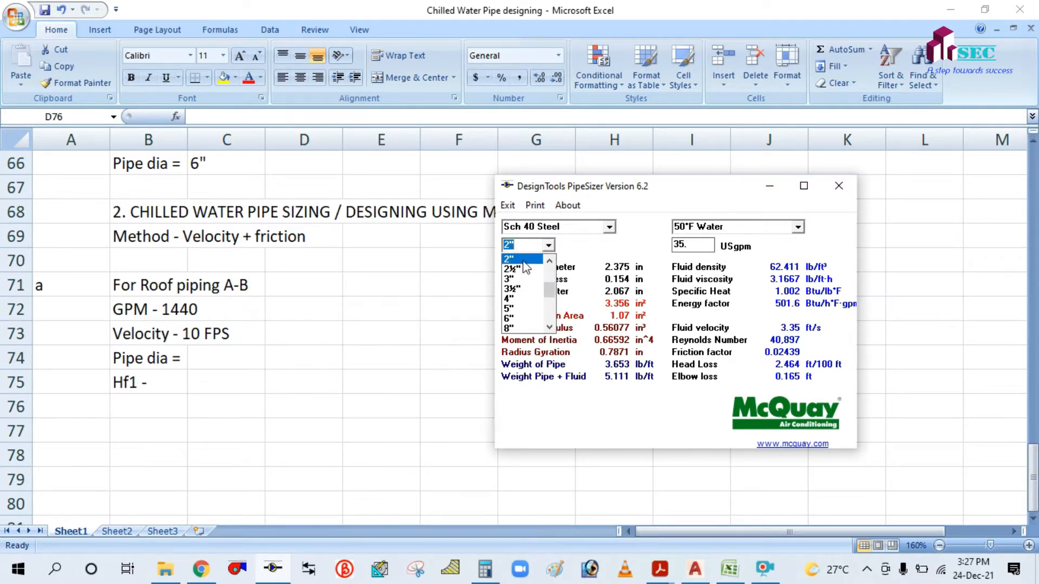
pyautogui.click(523, 260)
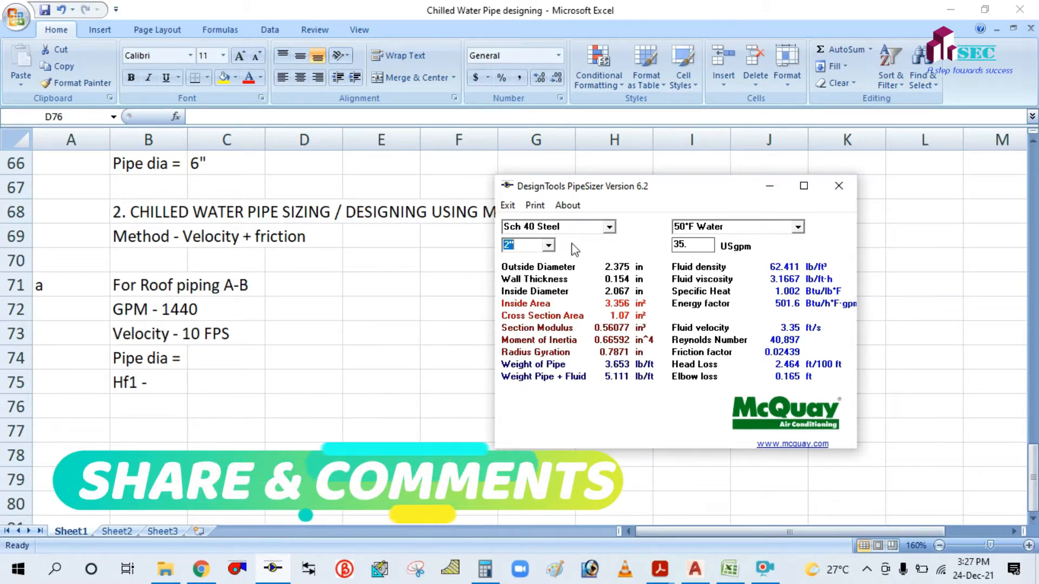
pyautogui.click(548, 246)
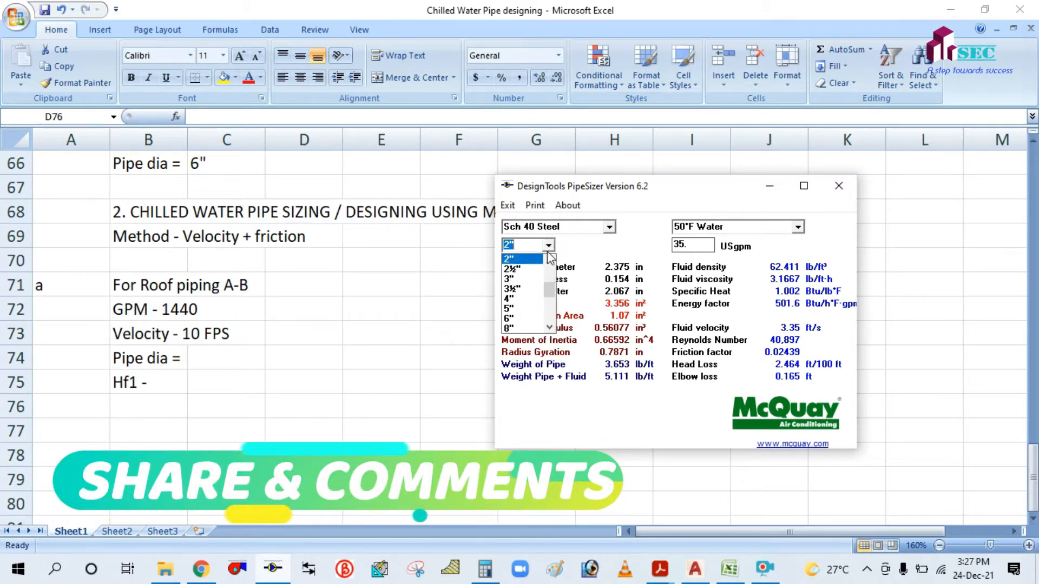
pyautogui.click(520, 299)
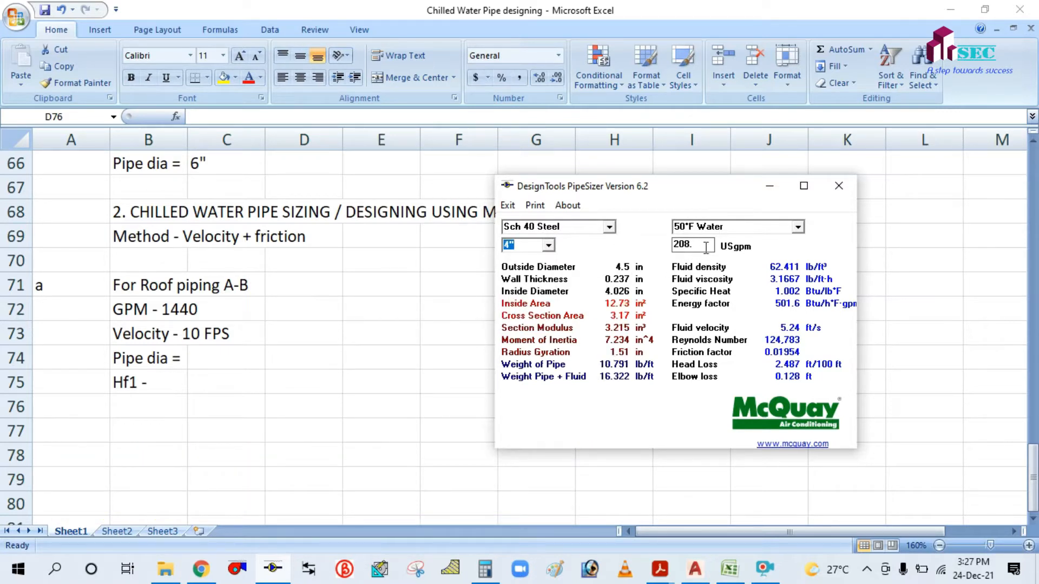
pyautogui.moveTo(691, 186); pyautogui.dragTo(630, 186)
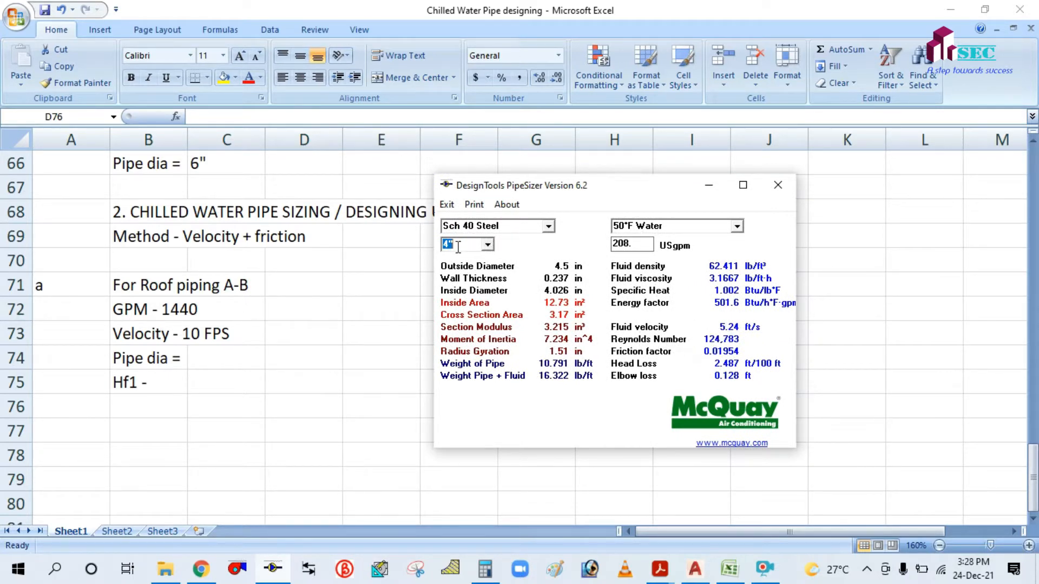
pyautogui.click(317, 296)
pyautogui.scroll(3, 316, 282)
pyautogui.scroll(9, 316, 282)
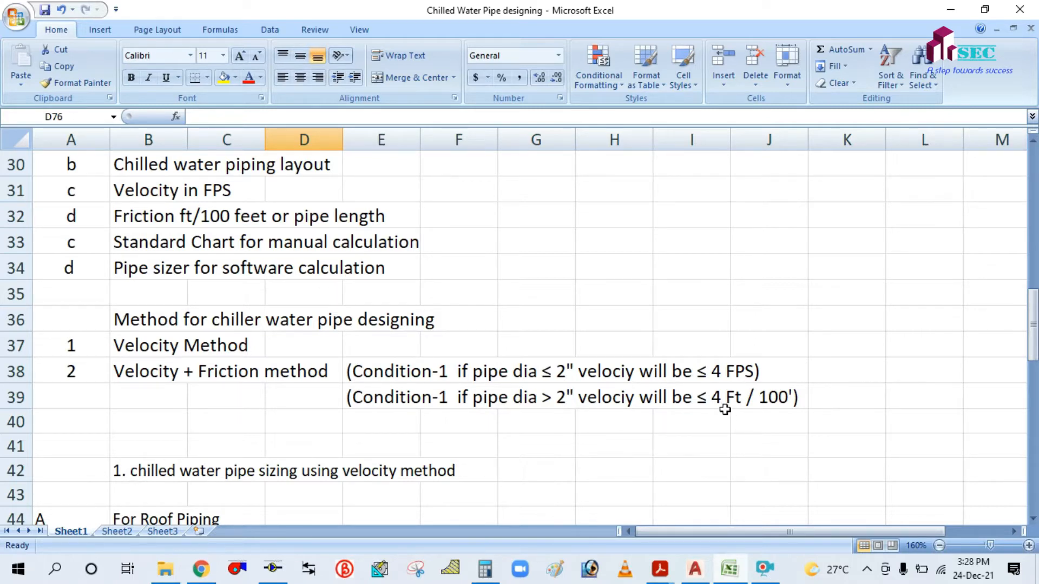
pyautogui.scroll(-13, 725, 410)
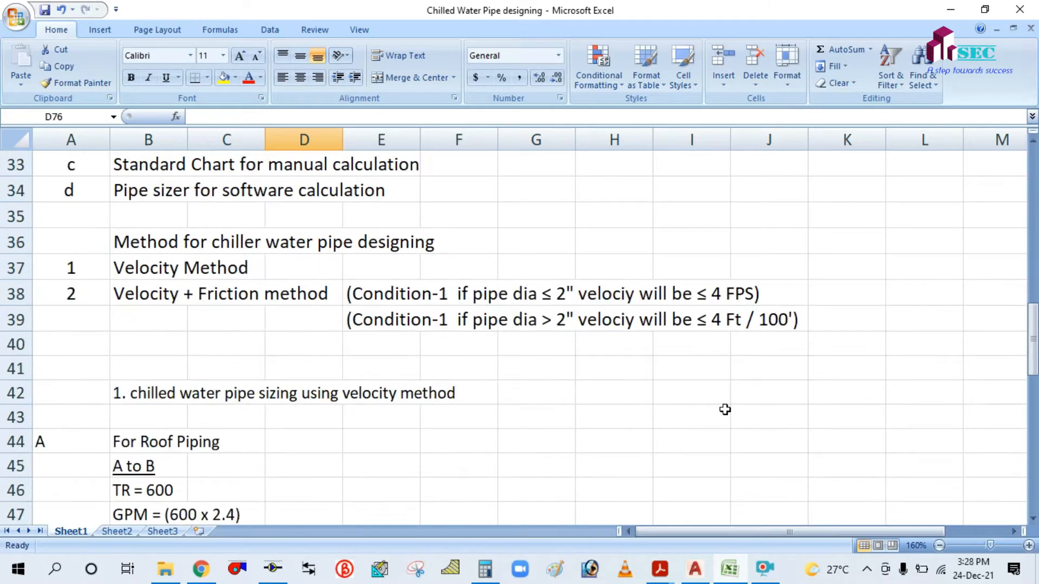
pyautogui.scroll(-2, 724, 409)
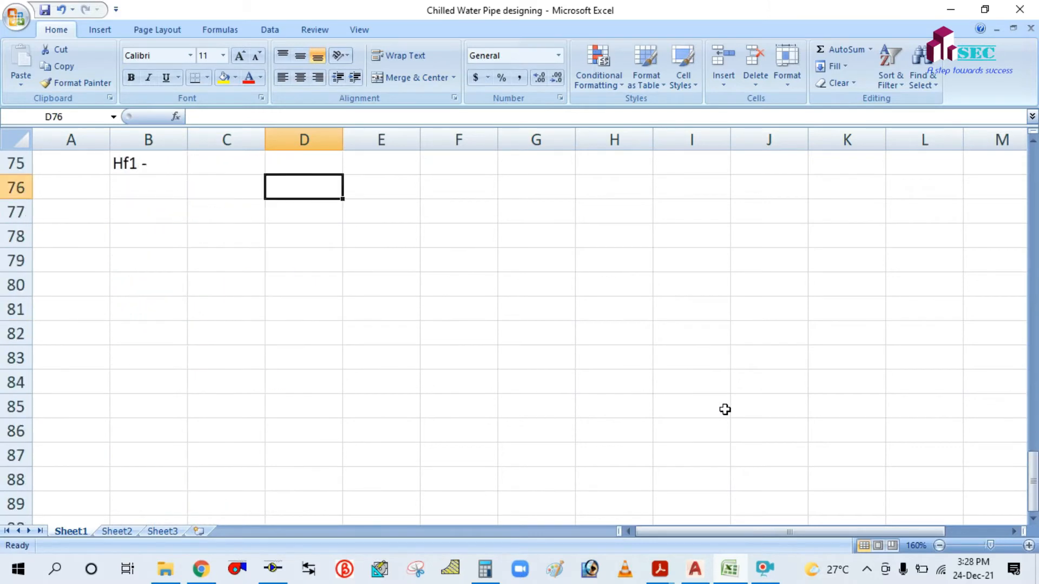
pyautogui.scroll(1, 723, 408)
pyautogui.click(273, 569)
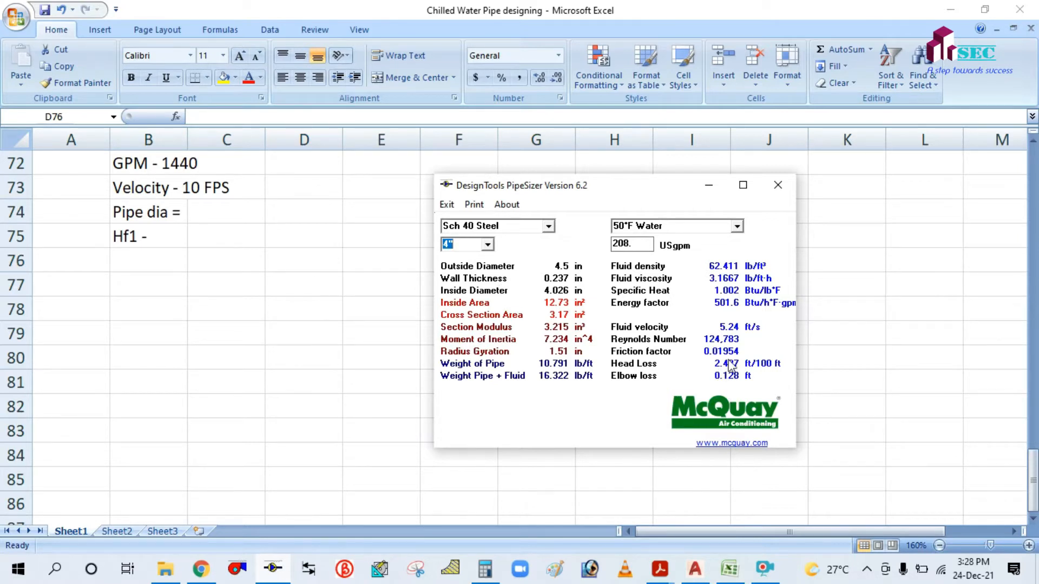
# Try a 6" pipe at 1440 USgpm, re-entering the flow after the size change.
pyautogui.doubleClick(643, 244)
pyautogui.press('BackSpace')
pyautogui.write('1440')
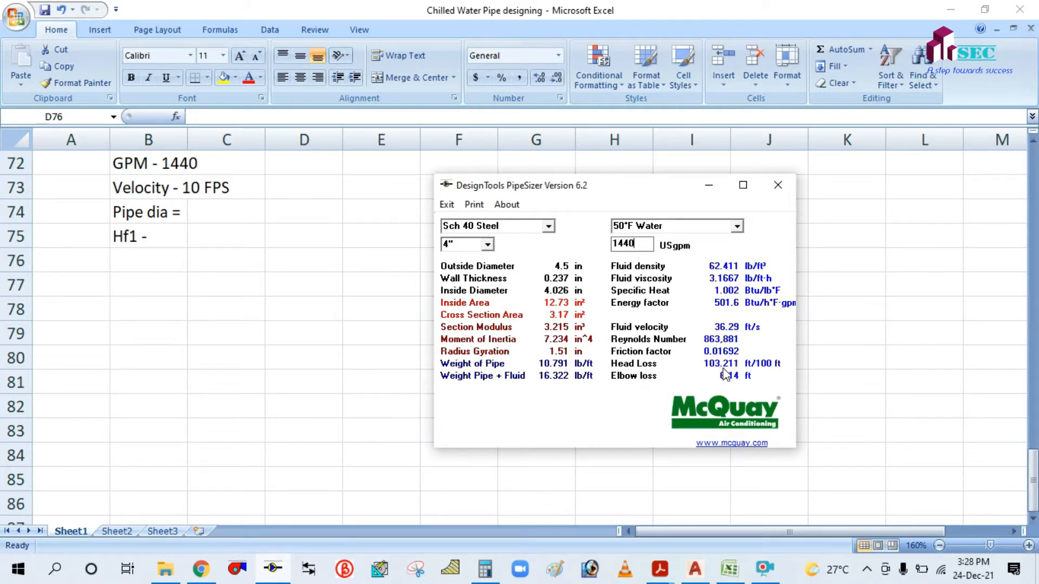
pyautogui.click(487, 247)
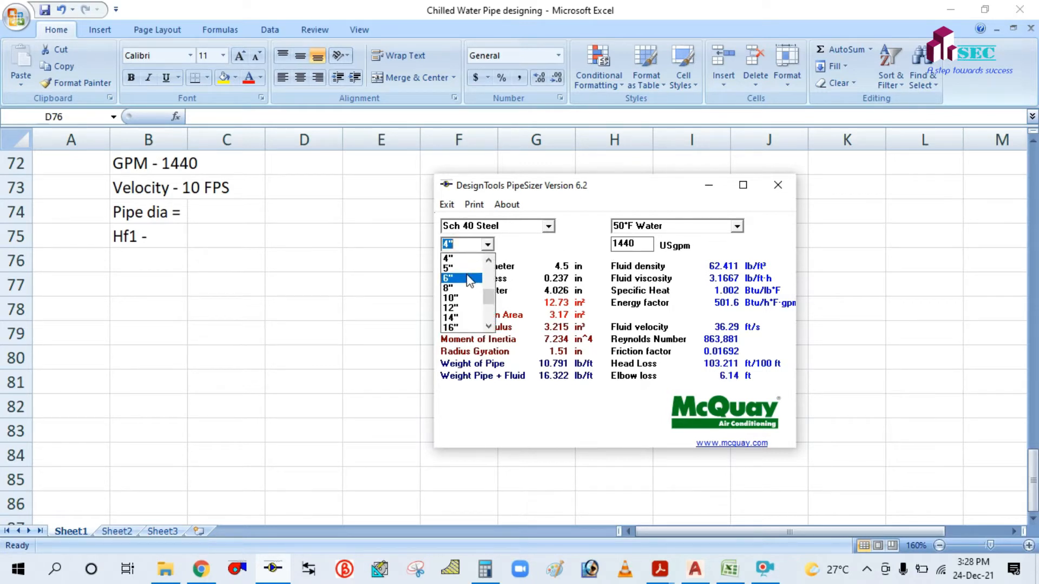
pyautogui.click(468, 278)
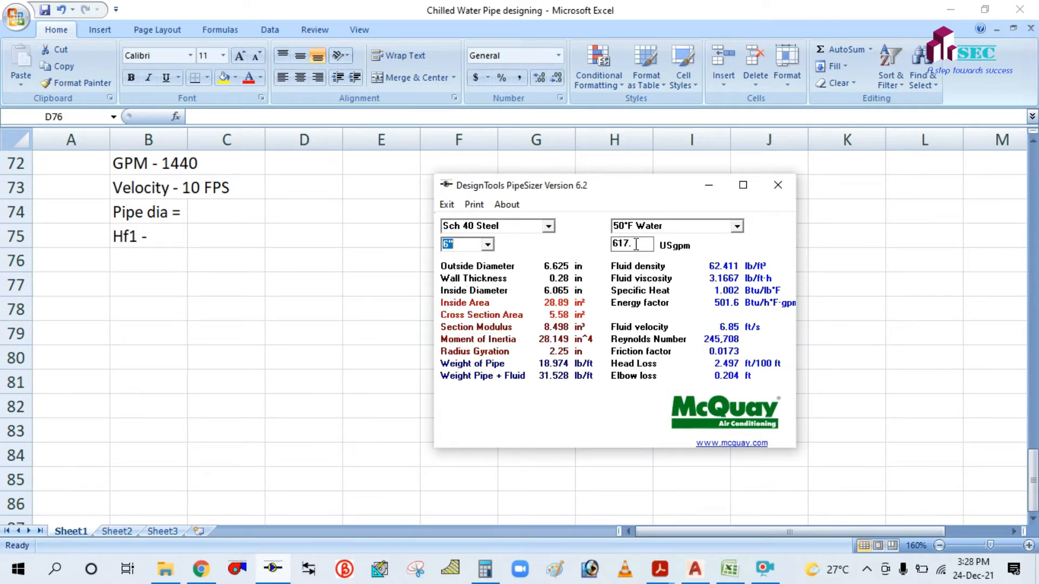
pyautogui.moveTo(636, 244); pyautogui.dragTo(601, 245)
pyautogui.press('BackSpace')
pyautogui.write('1440')
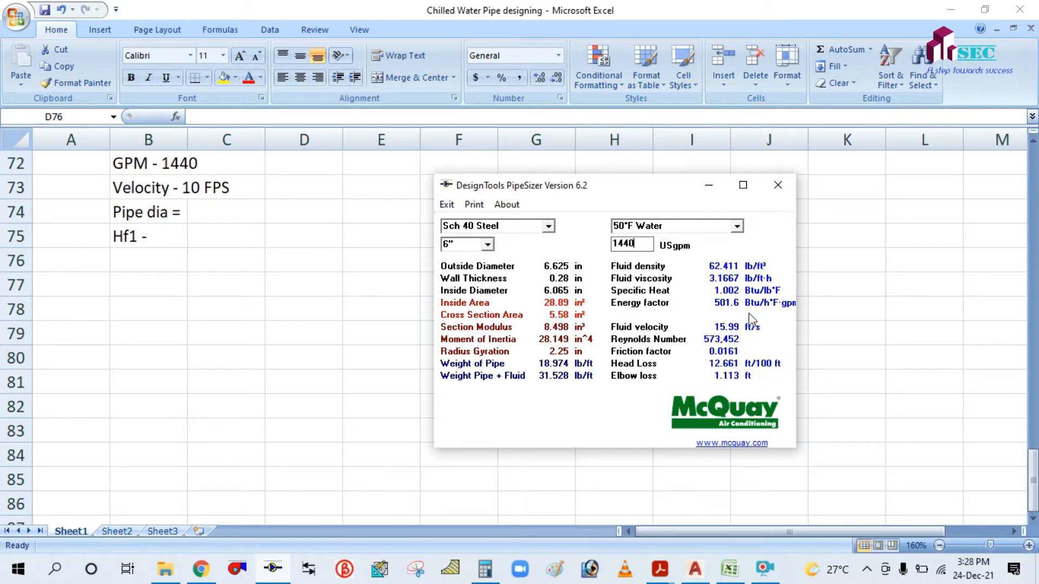
# Switch to an 8" pipe at 1440 USgpm, giving 9.24 ft/s and 3.158 ft/100 ft.
pyautogui.click(488, 245)
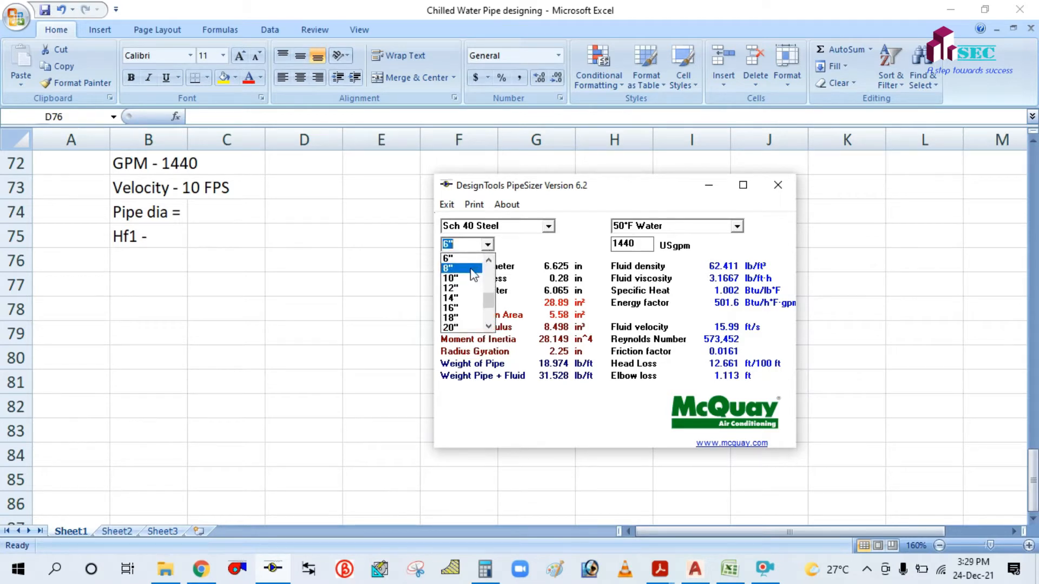
pyautogui.click(471, 268)
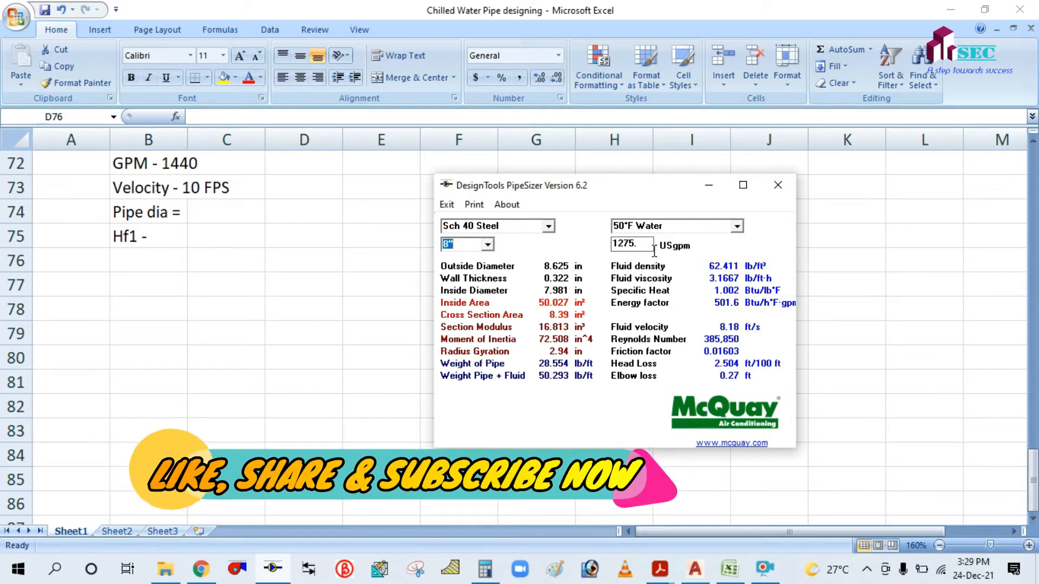
pyautogui.doubleClick(616, 244)
pyautogui.press('BackSpace')
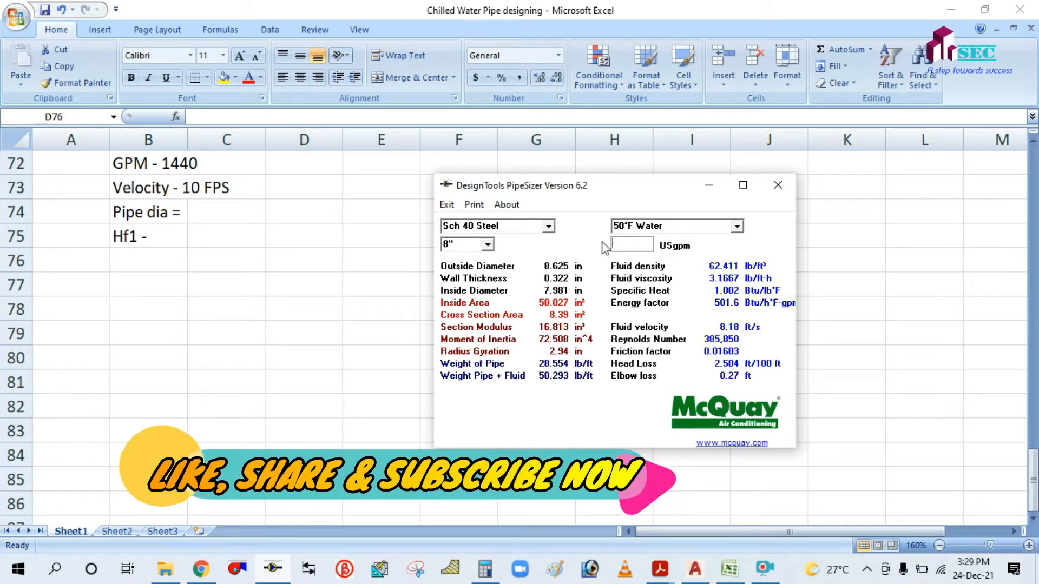
pyautogui.write('144')
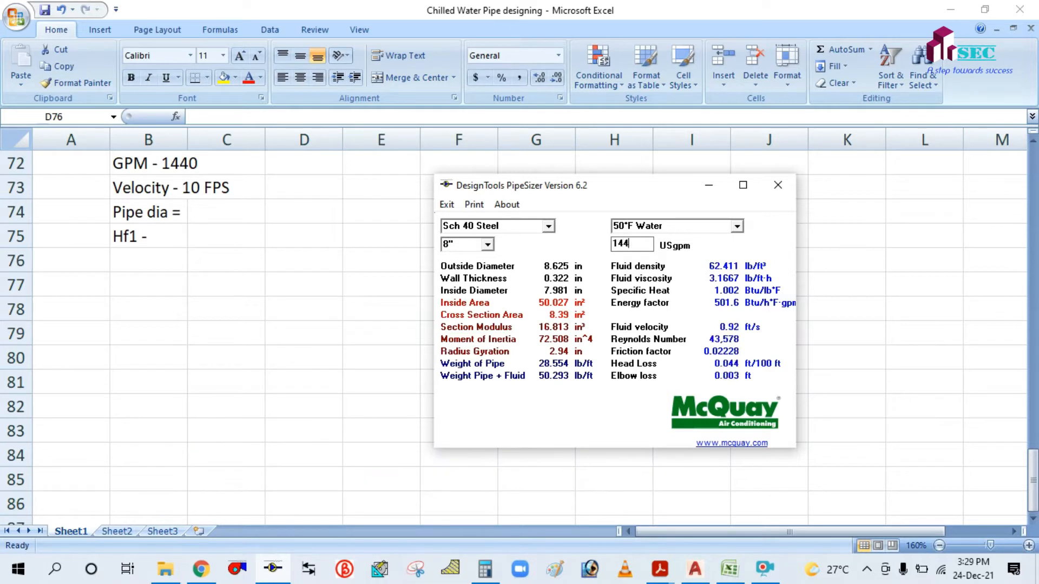
pyautogui.write('0')
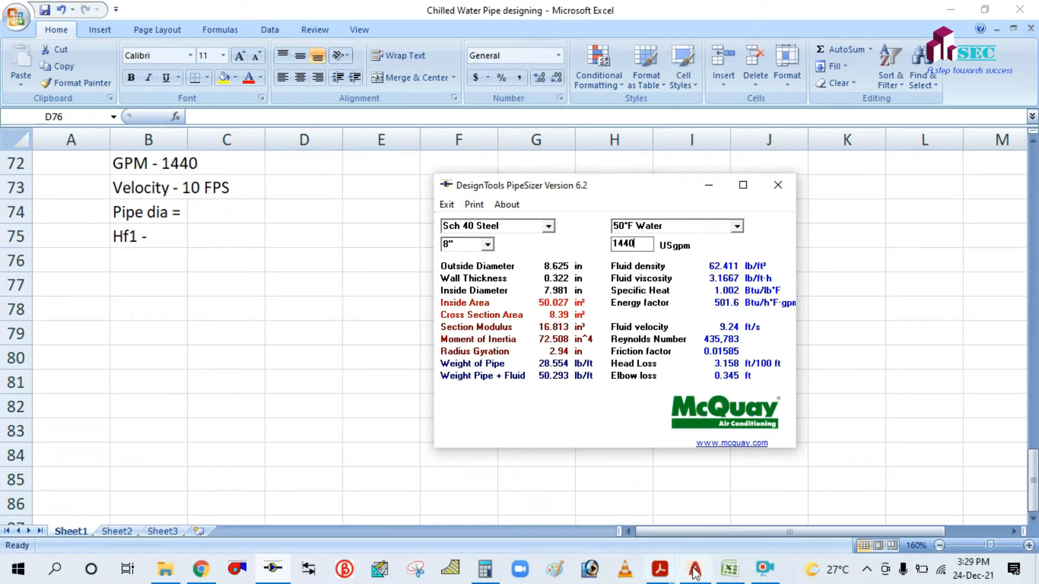
pyautogui.click(764, 568)
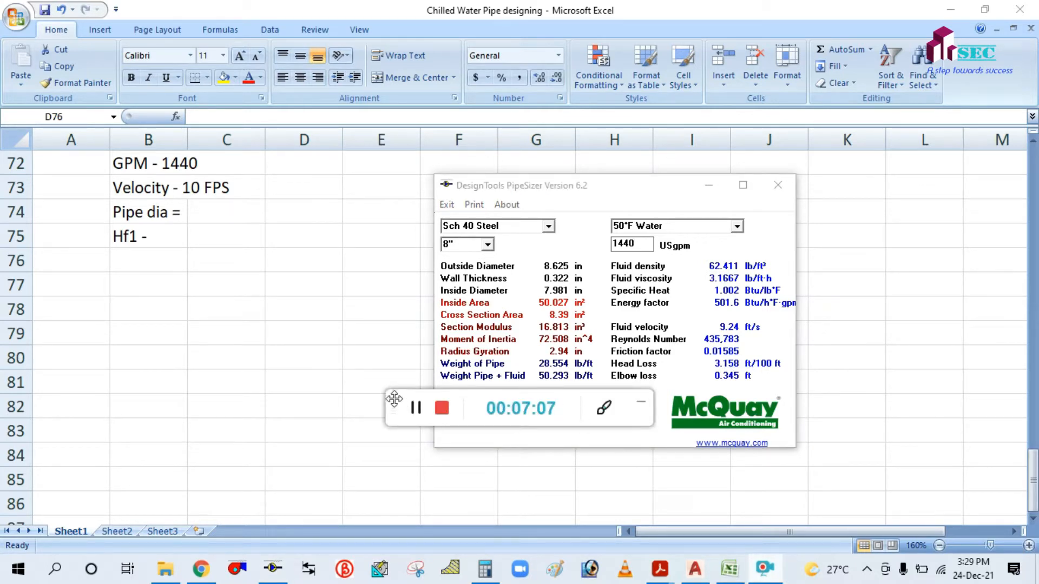
# Rearrange the windows and minimize PipeSizer to leave the roof piping A-B list showing.
pyautogui.moveTo(393, 398); pyautogui.dragTo(53, 385)
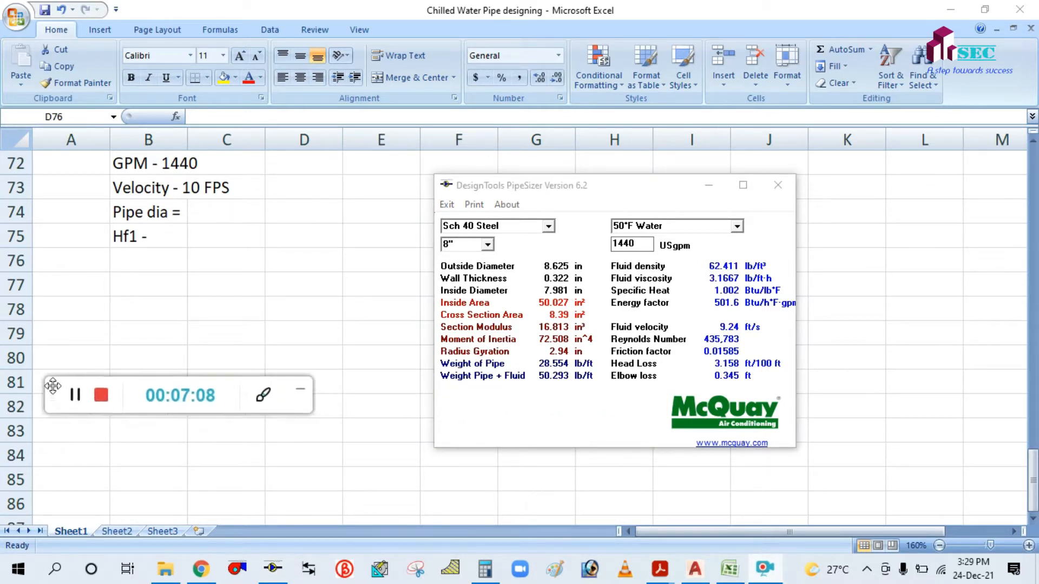
pyautogui.click(263, 394)
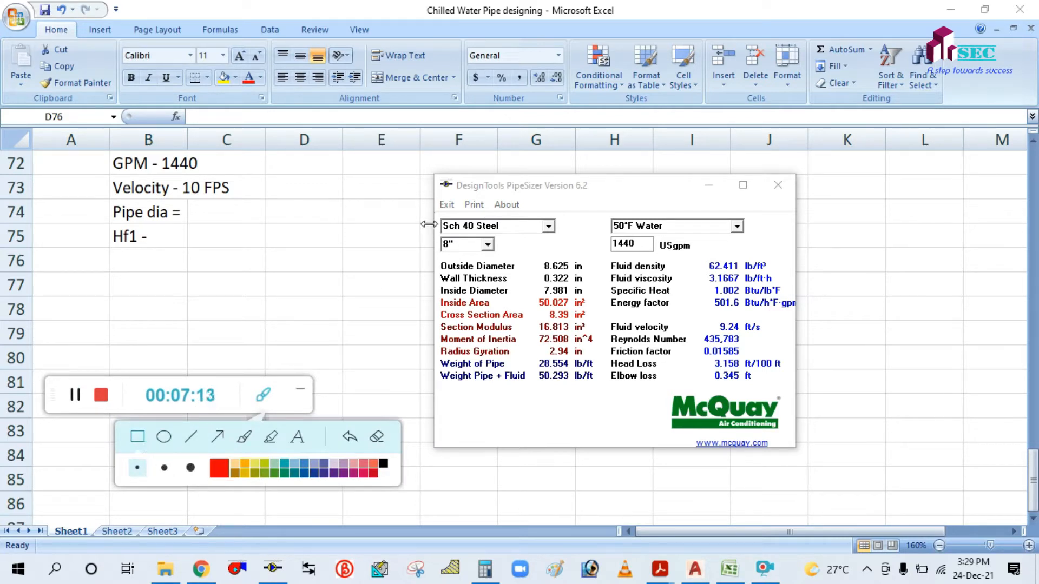
pyautogui.moveTo(418, 229)
pyautogui.mouseDown()
pyautogui.moveTo(427, 243)
pyautogui.moveTo(474, 253)
pyautogui.mouseUp()
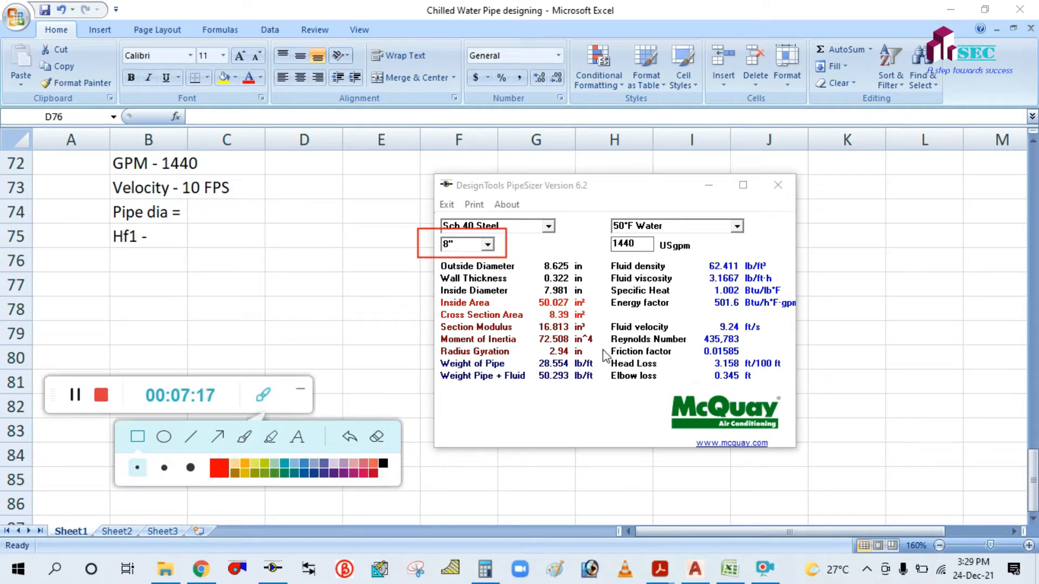
pyautogui.moveTo(603, 357)
pyautogui.mouseDown()
pyautogui.moveTo(643, 379)
pyautogui.moveTo(744, 394)
pyautogui.moveTo(787, 369)
pyautogui.mouseUp()
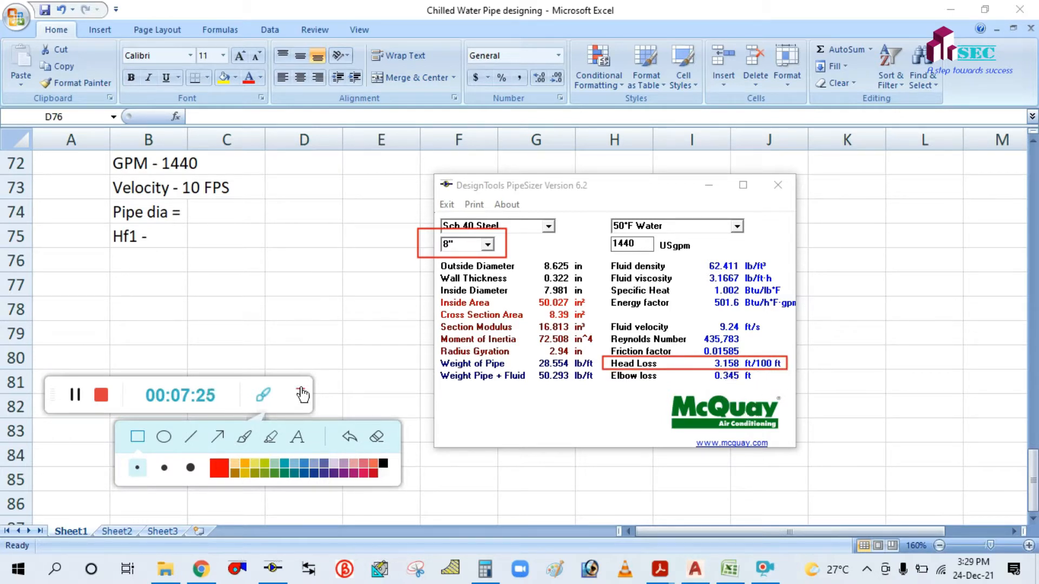
pyautogui.click(377, 436)
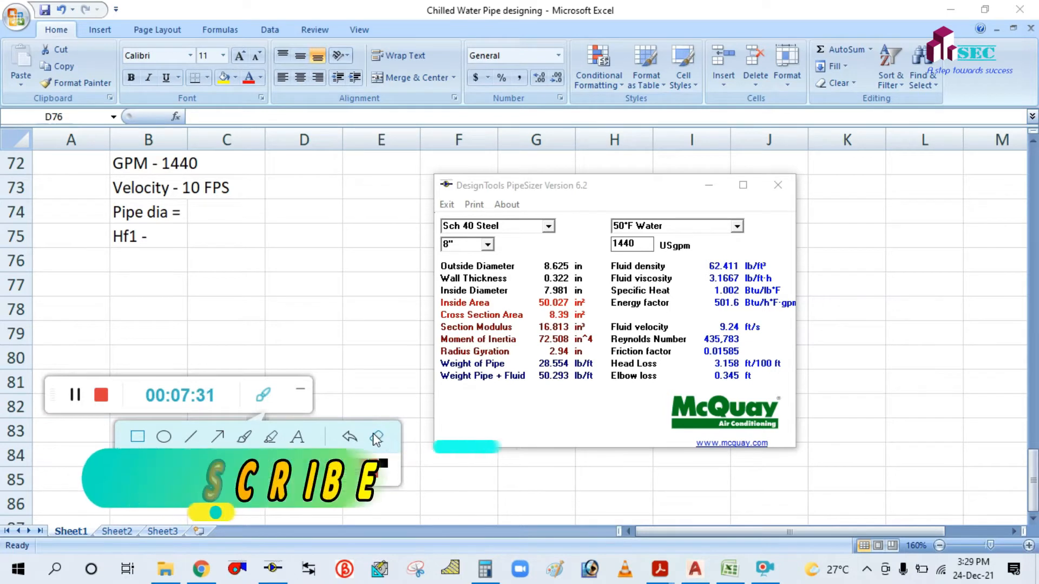
pyautogui.click(300, 390)
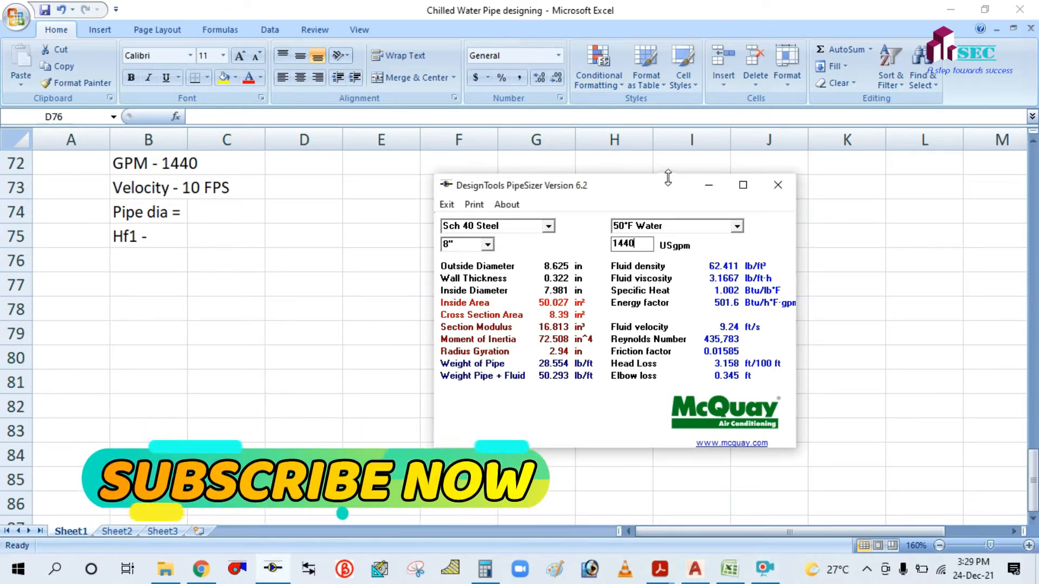
pyautogui.click(705, 188)
# Fill in Pipe dia = 8" and Hf1 - 3.15 ft/100 ft for roof piping A-B.
pyautogui.click(226, 205)
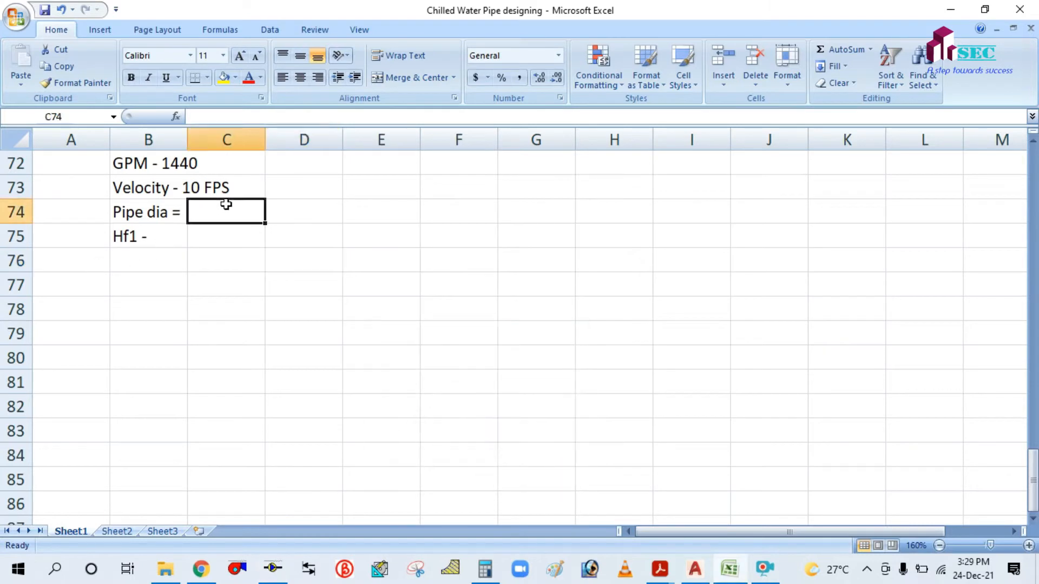
pyautogui.write('8')
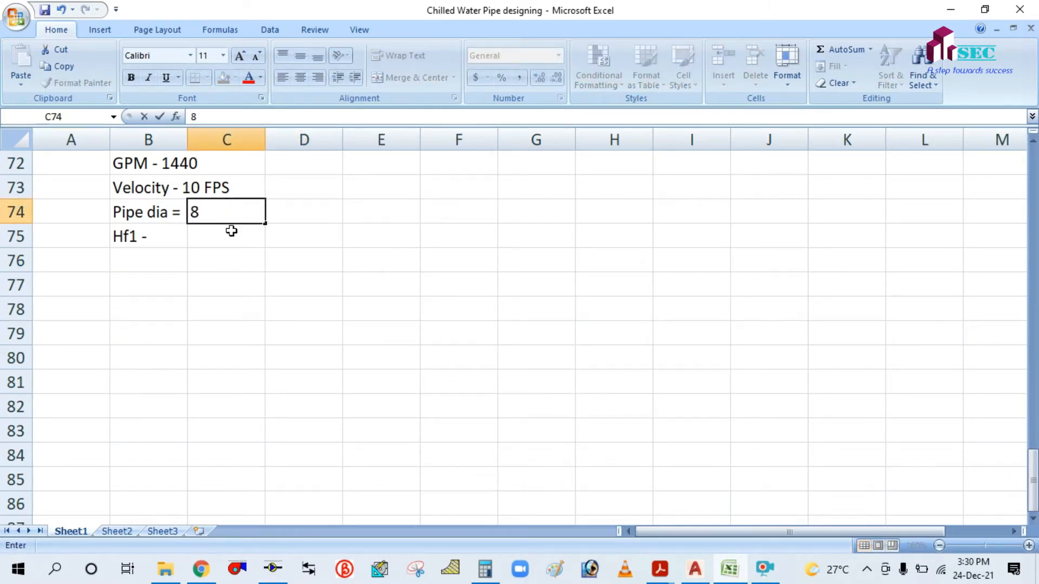
pyautogui.press('Return')
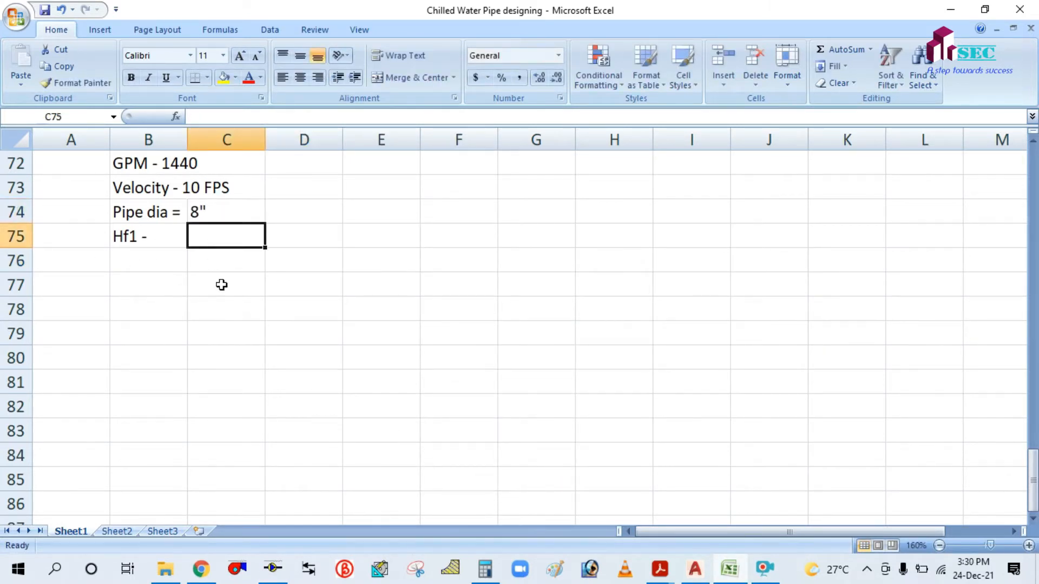
pyautogui.write('3.15 ft')
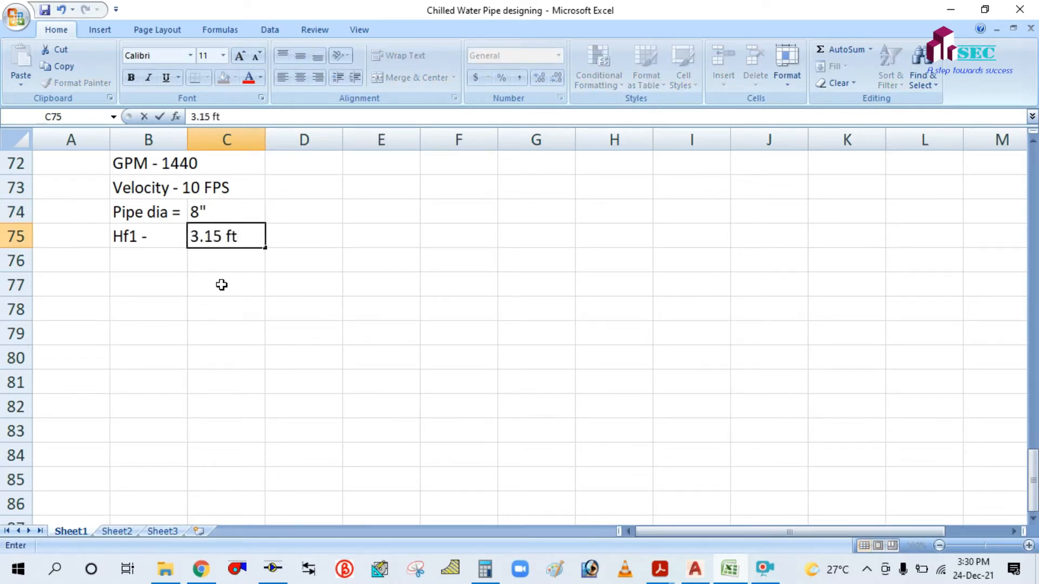
pyautogui.write('/100 ft')
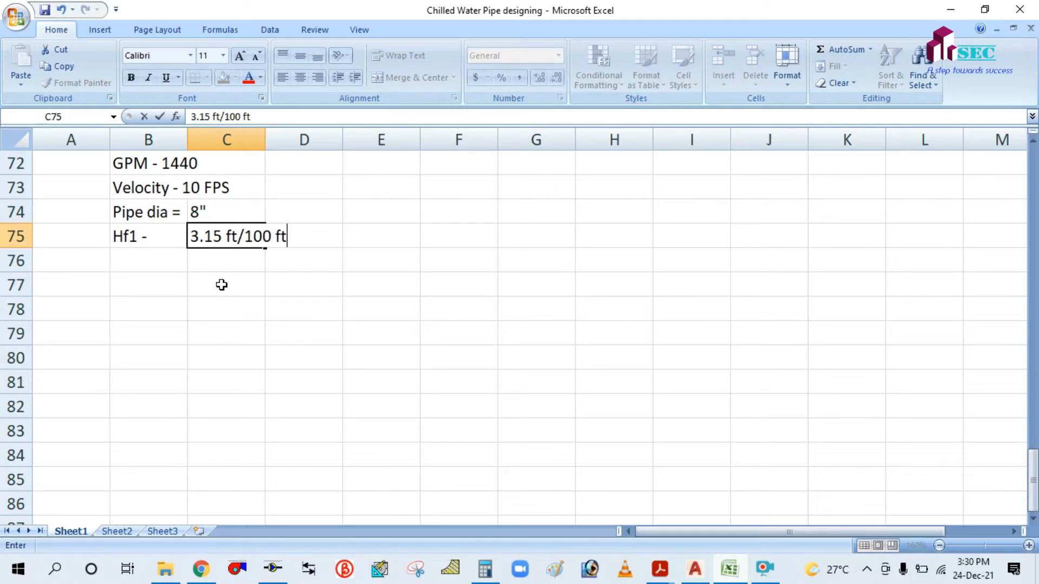
pyautogui.click(236, 305)
pyautogui.scroll(2, 236, 304)
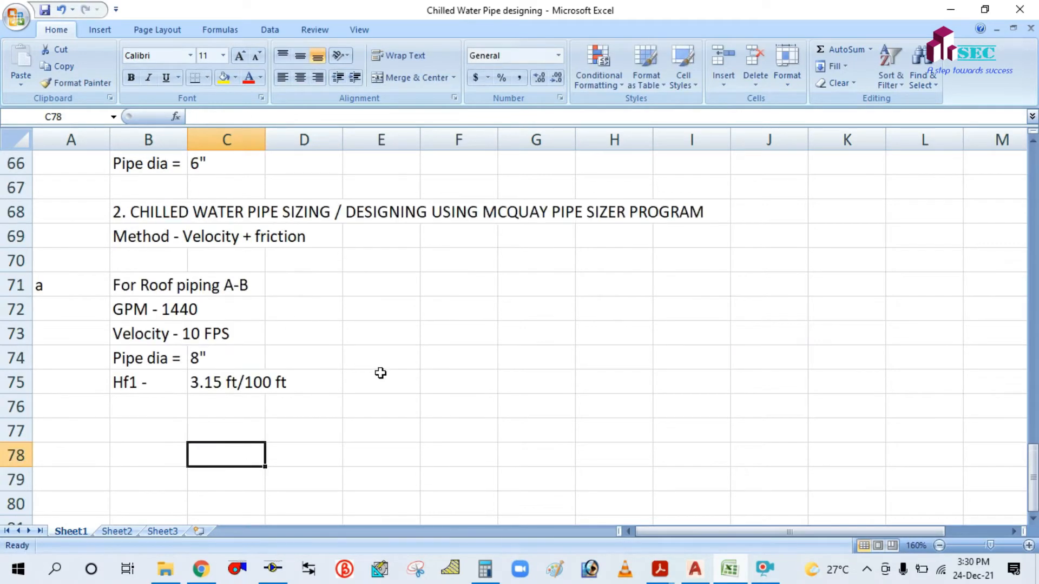
pyautogui.click(694, 568)
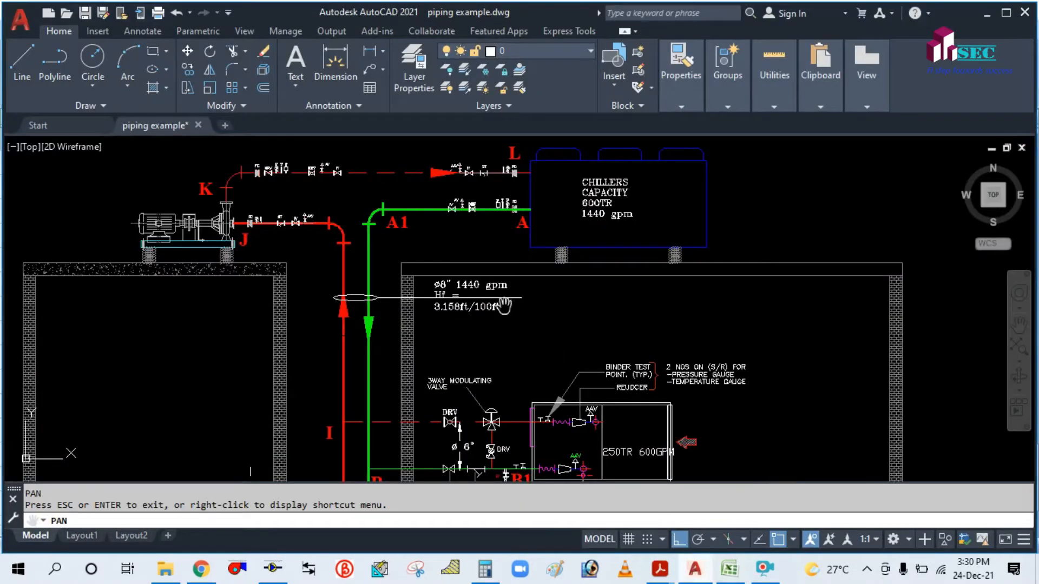
pyautogui.scroll(-3, 459, 316)
pyautogui.scroll(6, 433, 397)
pyautogui.moveTo(434, 399); pyautogui.dragTo(442, 231)
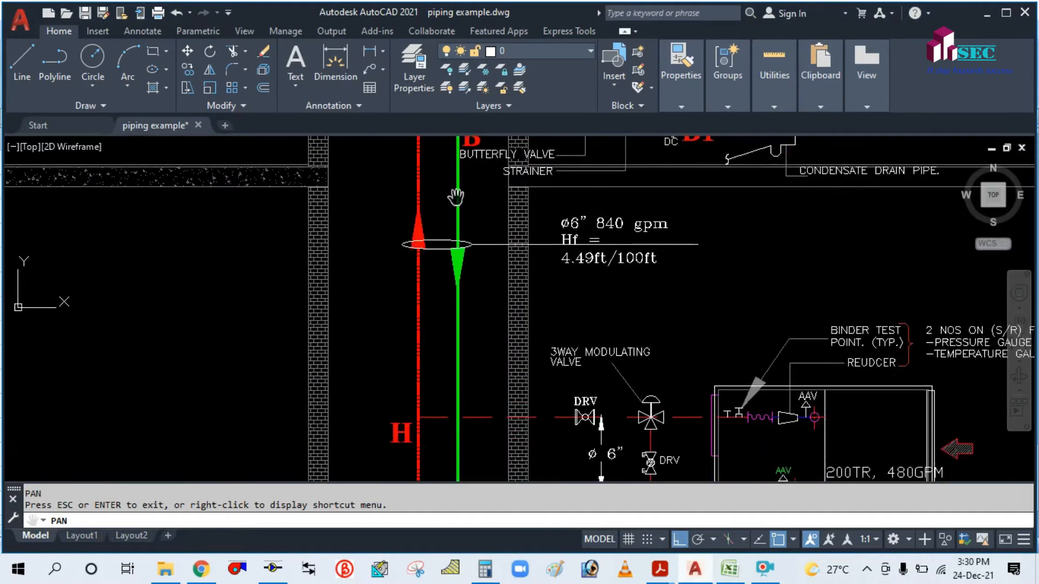
pyautogui.scroll(-4, 455, 197)
pyautogui.scroll(2, 494, 323)
pyautogui.moveTo(487, 306); pyautogui.dragTo(486, 375)
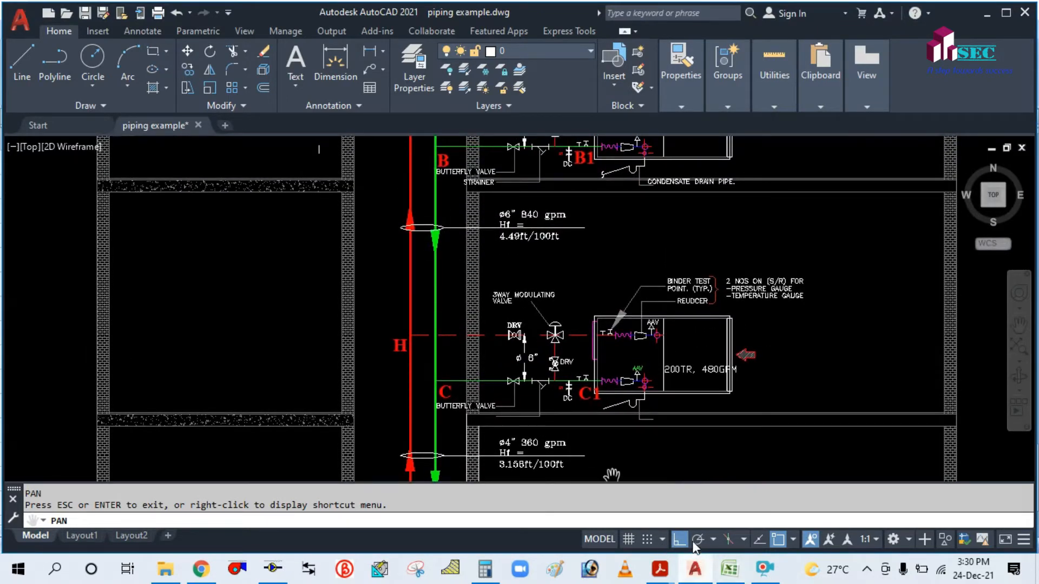
pyautogui.click(727, 569)
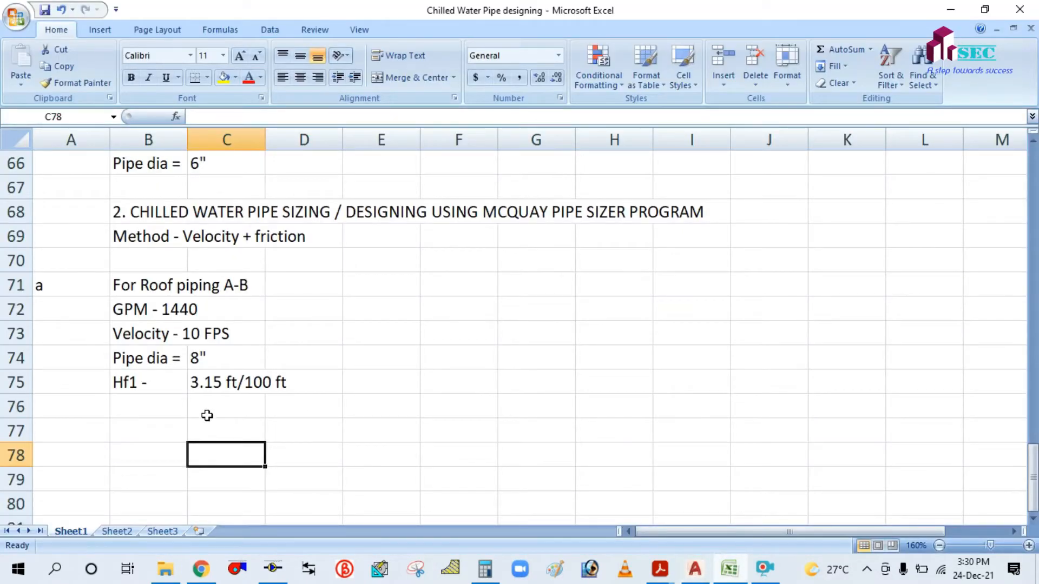
# Start item 'b' with the heading 'For Riser piping B-C' in row 77.
pyautogui.click(72, 432)
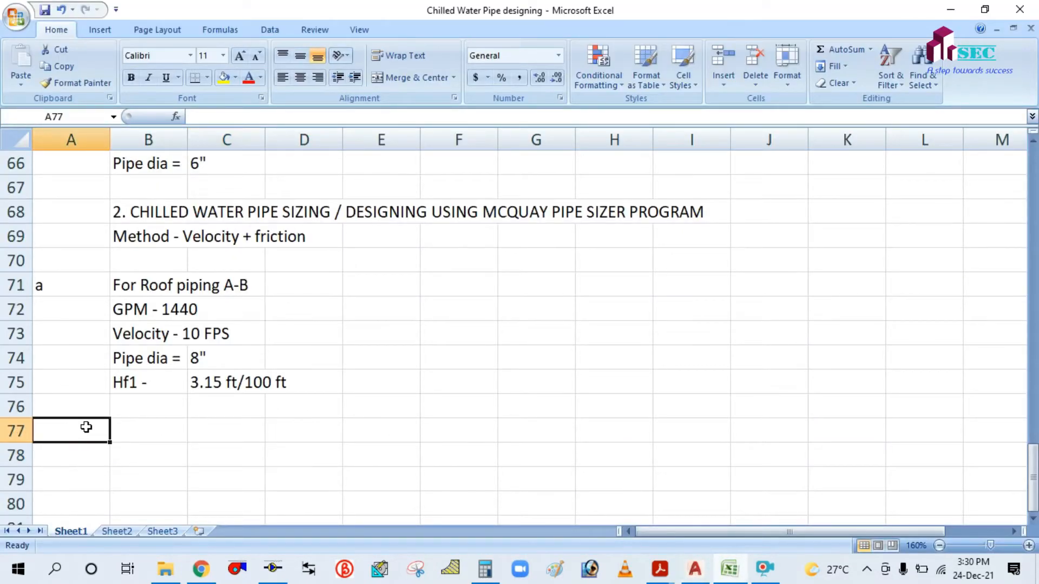
pyautogui.write('b')
pyautogui.click(166, 431)
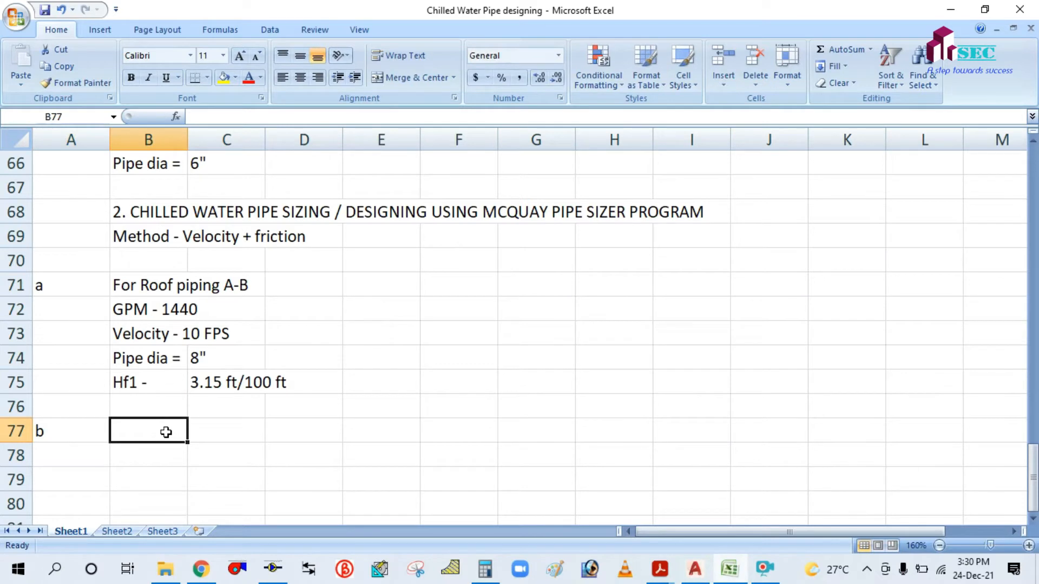
pyautogui.write('For R')
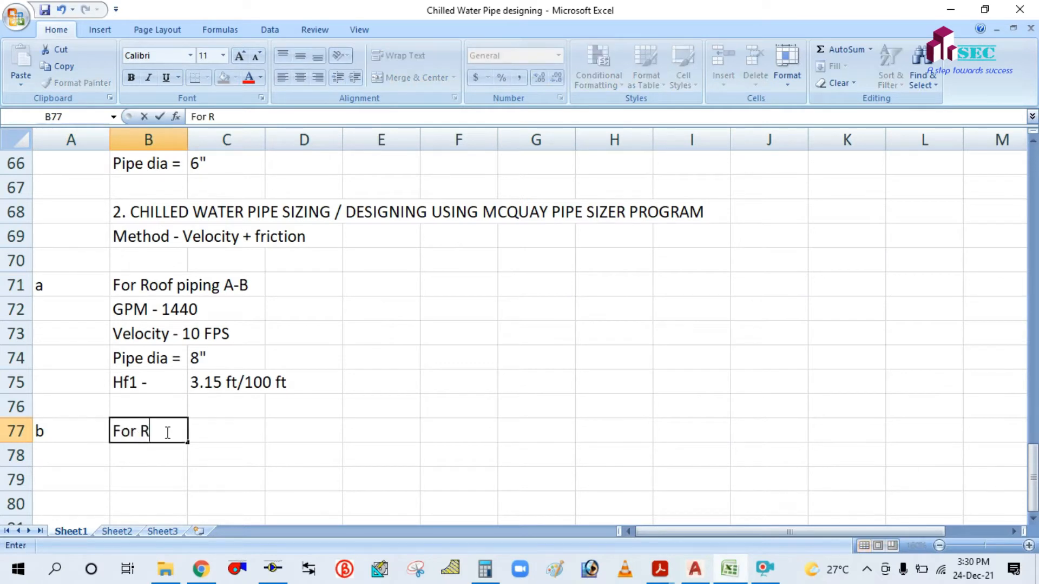
pyautogui.write('iser piping')
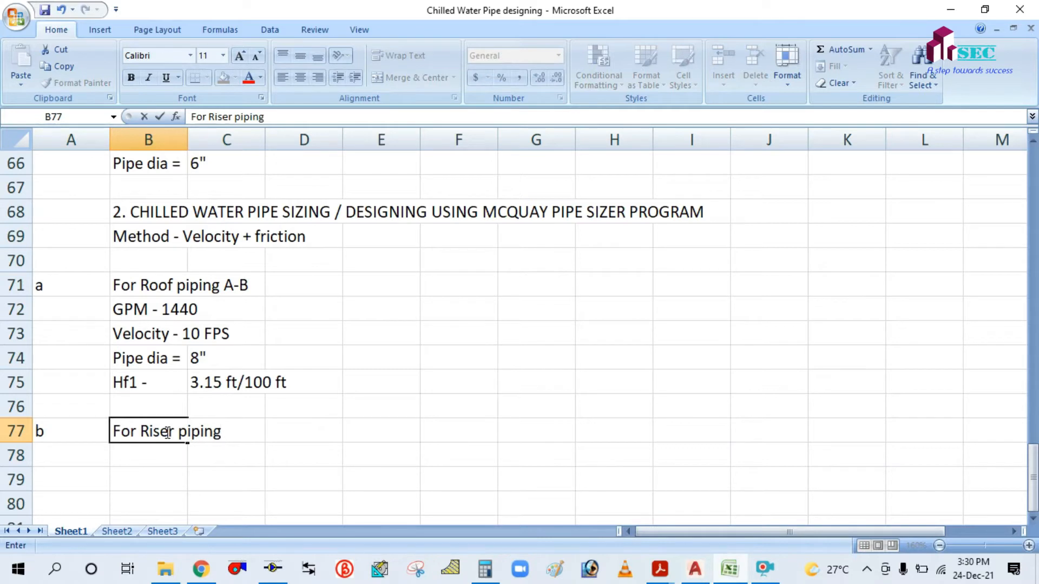
pyautogui.write(' B-C')
pyautogui.click(446, 411)
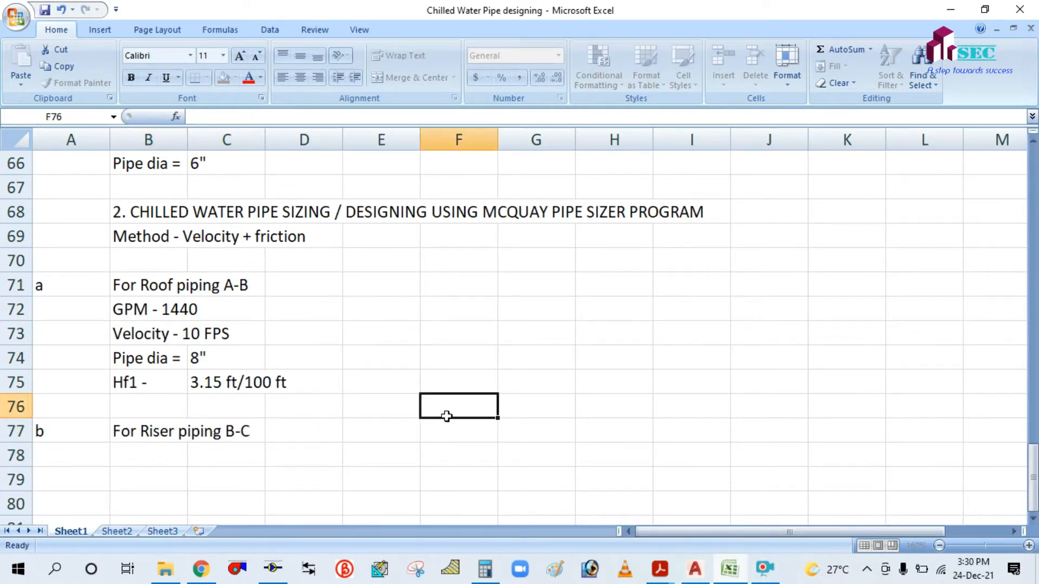
# Enter 'GPM - 840' and 'Velocity - 7 fps' under the riser heading.
pyautogui.scroll(-1, 447, 419)
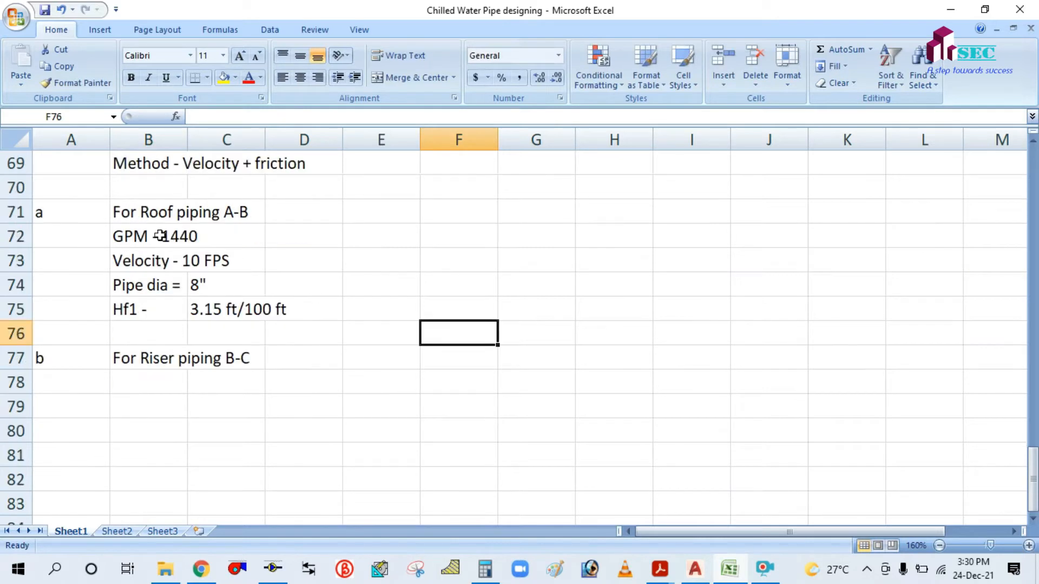
pyautogui.click(136, 381)
pyautogui.write('GPM -')
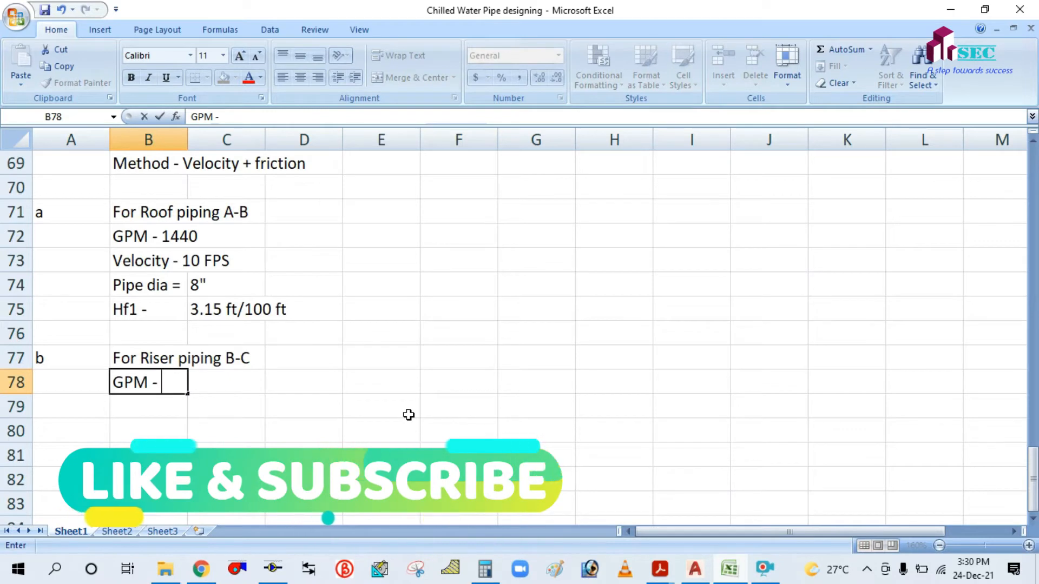
pyautogui.write(' 840')
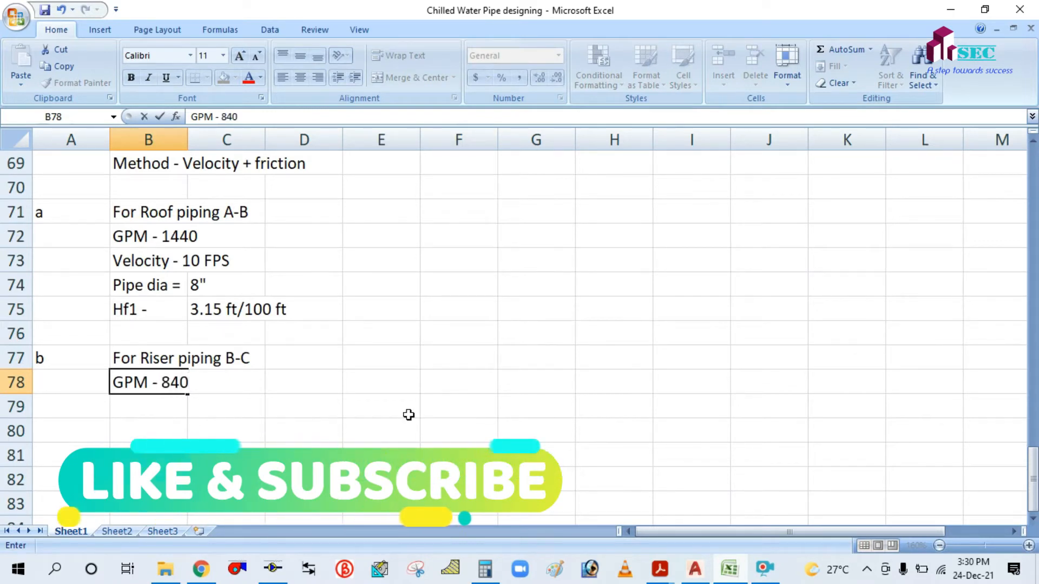
pyautogui.click(139, 406)
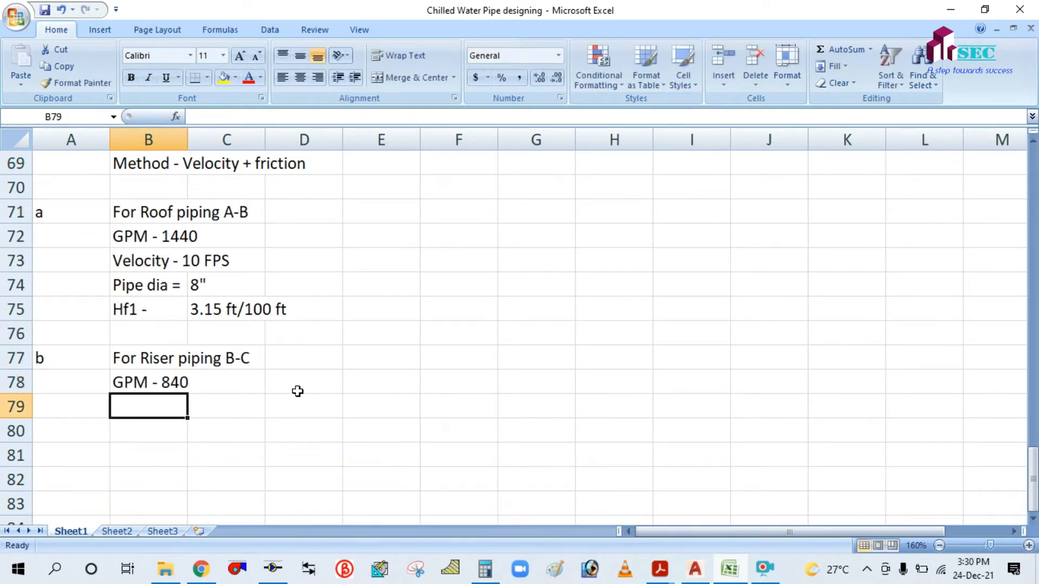
pyautogui.write('Velocity -')
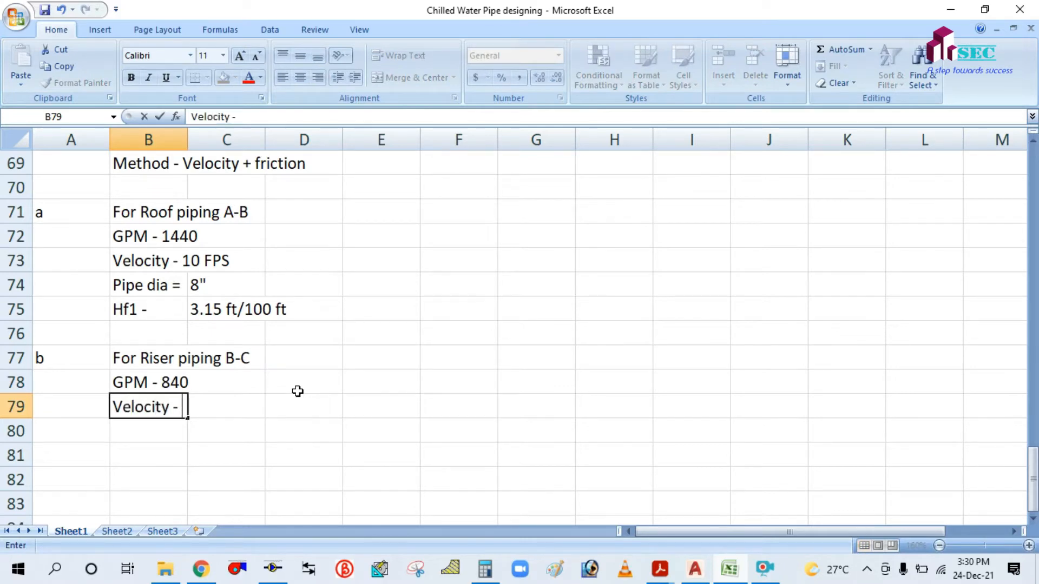
pyautogui.click(427, 373)
pyautogui.scroll(6, 371, 332)
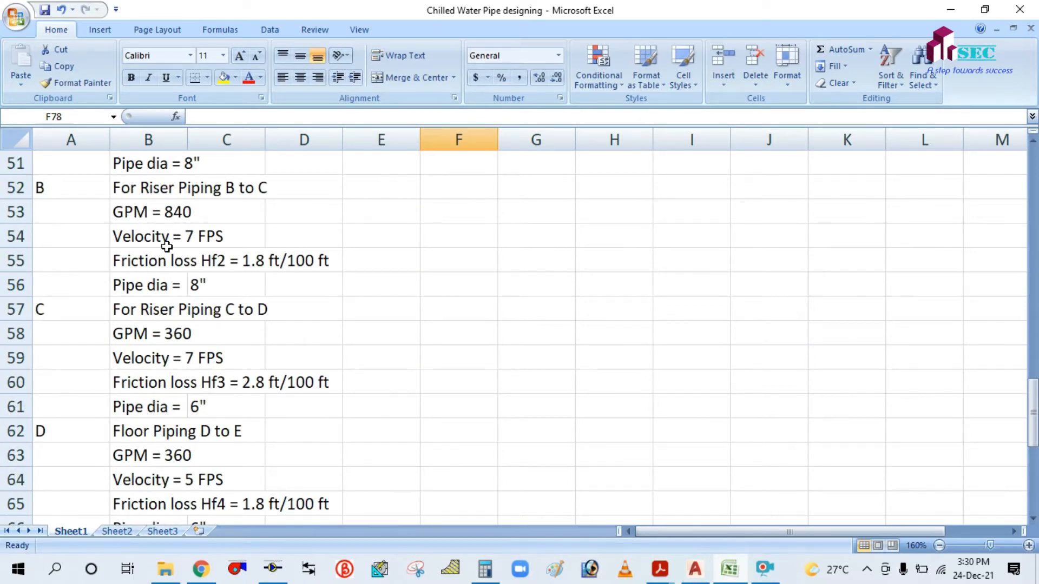
pyautogui.scroll(-7, 301, 271)
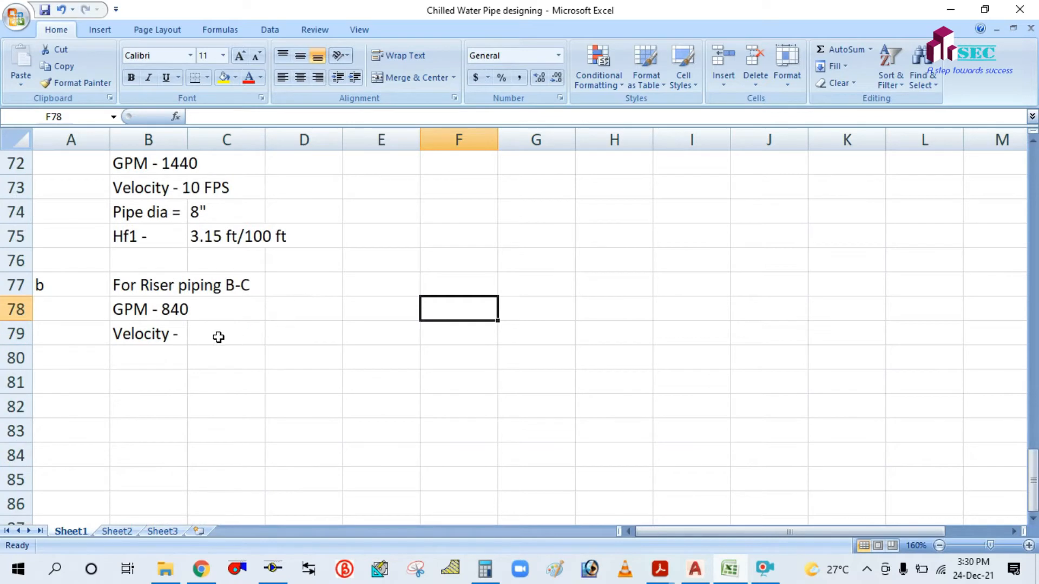
pyautogui.click(219, 336)
pyautogui.write('7')
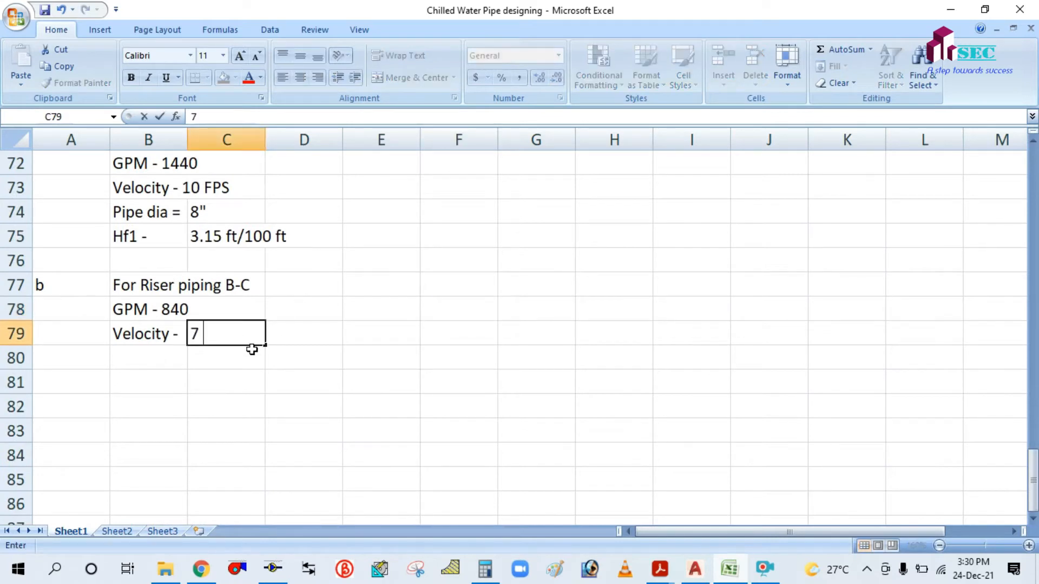
pyautogui.write(' fps')
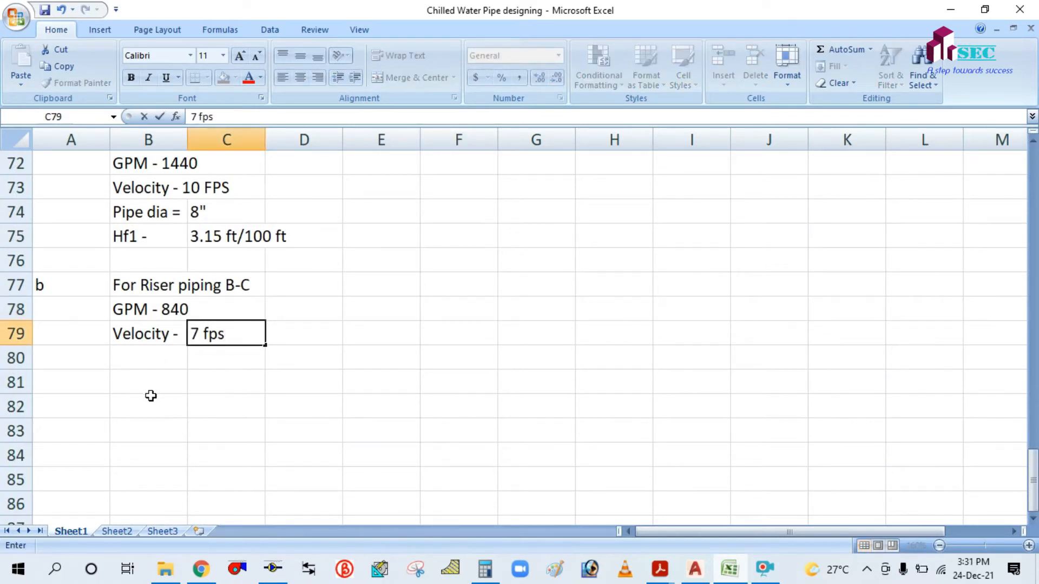
pyautogui.click(143, 352)
# Copy the 'Pipe dia =' and 'Hf1 -' labels into the riser B-C section.
pyautogui.moveTo(133, 210); pyautogui.dragTo(130, 232)
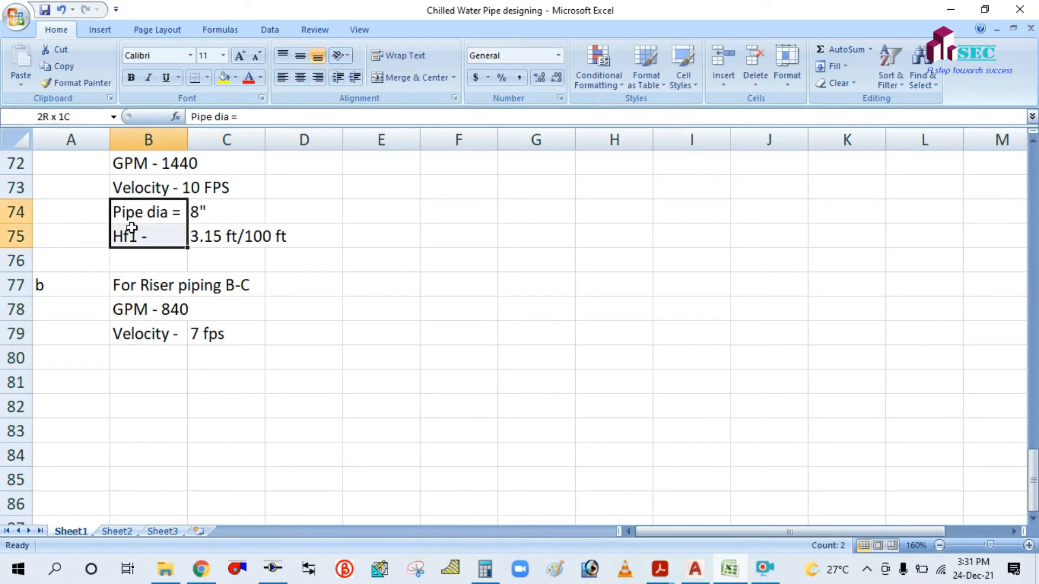
pyautogui.hotkey('ctrl', 'c')
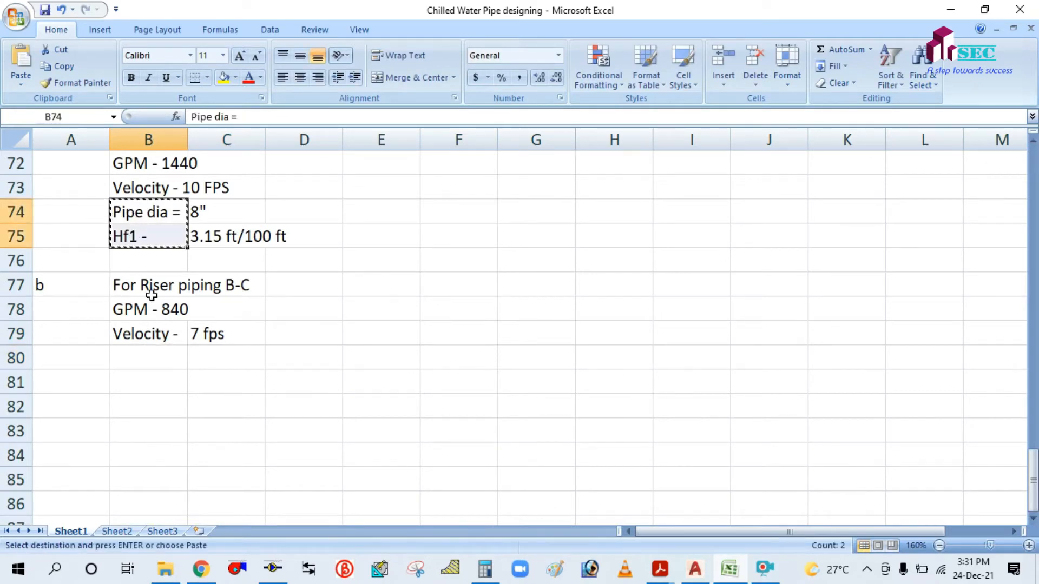
pyautogui.click(142, 359)
pyautogui.hotkey('ctrl', 'v')
pyautogui.press('Escape')
pyautogui.click(426, 336)
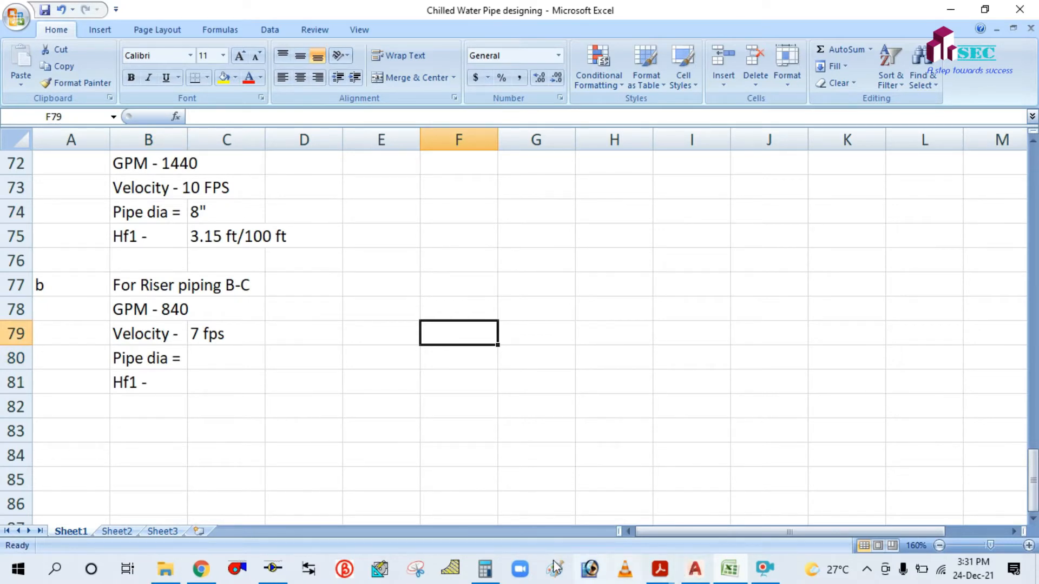
# Enter 840 USgpm in PipeSizer and test it on 4" and then 5" pipe.
pyautogui.click(261, 578)
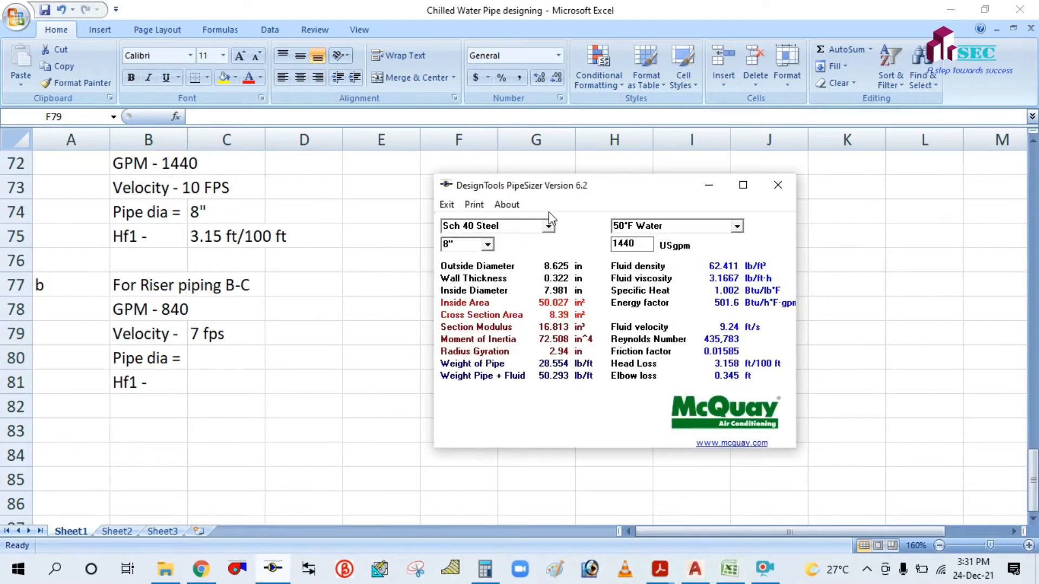
pyautogui.click(487, 245)
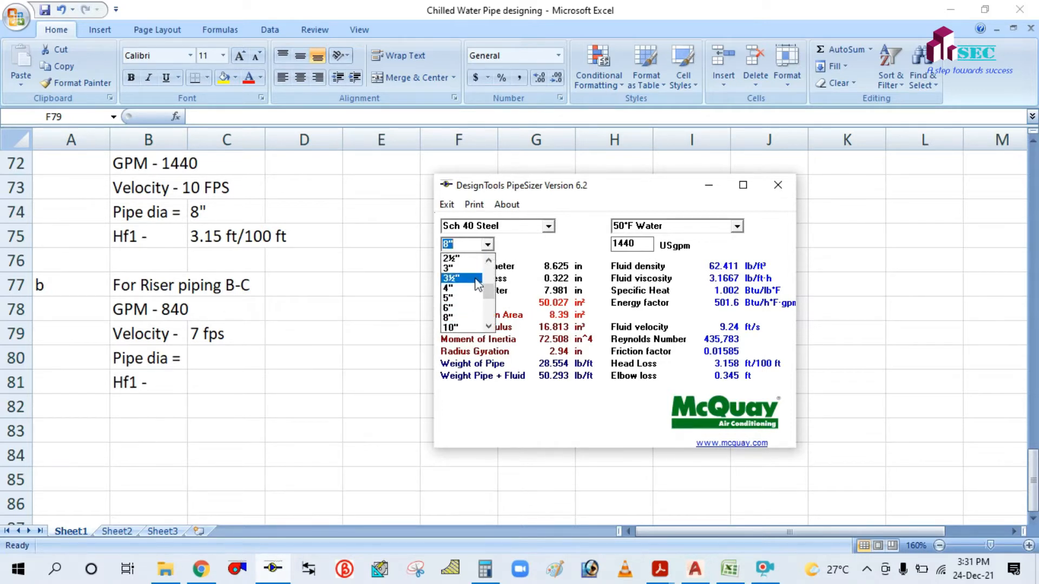
pyautogui.click(457, 290)
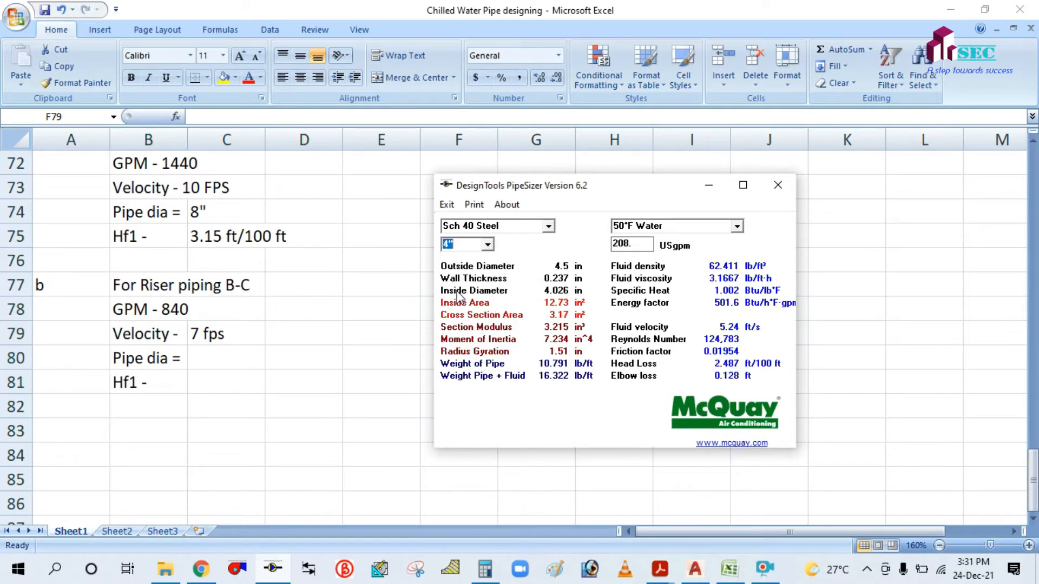
pyautogui.press('Tab')
pyautogui.press('Tab')
pyautogui.press('BackSpace')
pyautogui.write('840')
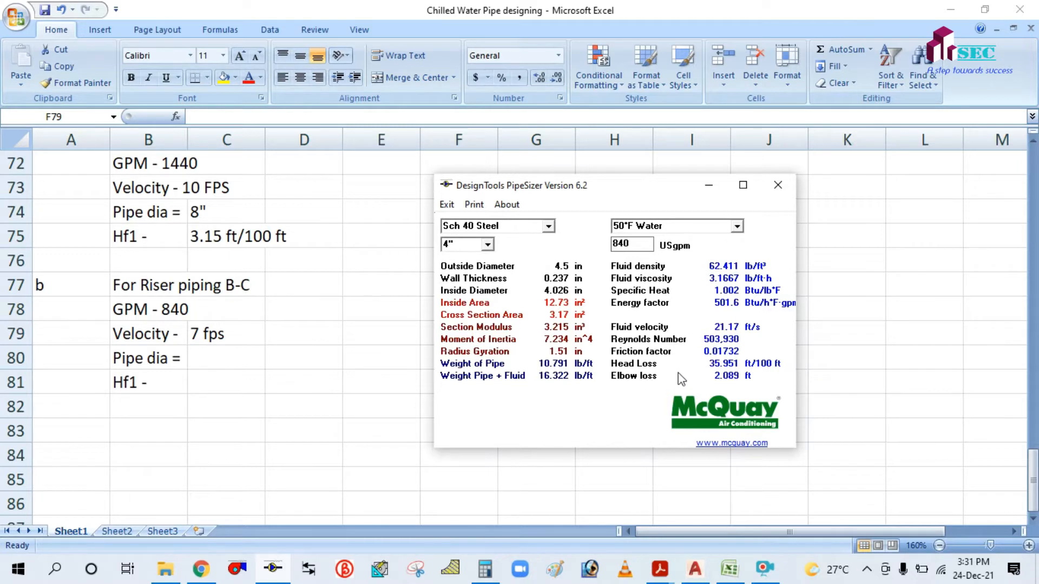
pyautogui.click(489, 246)
pyautogui.click(472, 270)
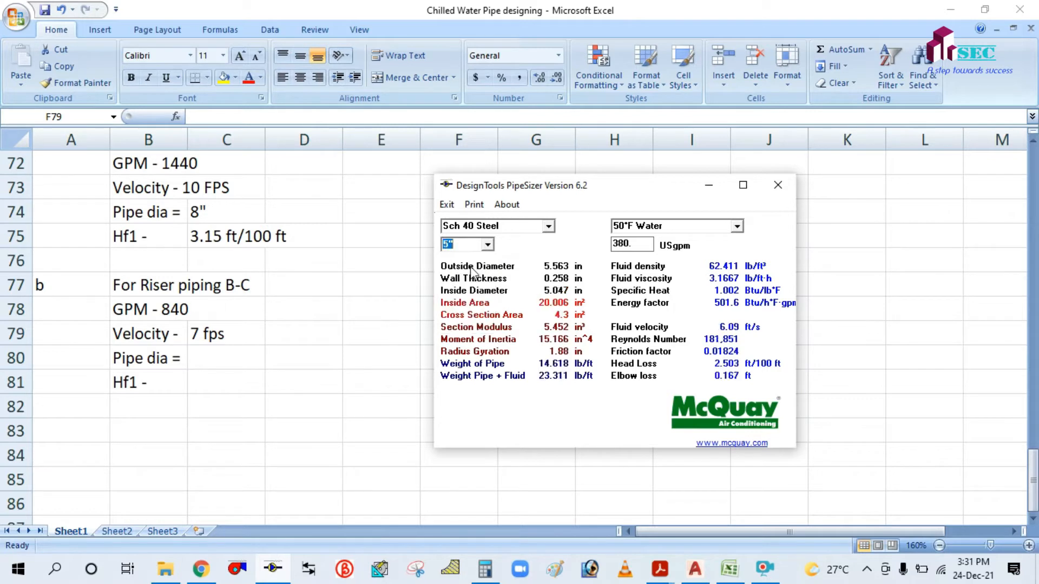
pyautogui.moveTo(640, 246); pyautogui.dragTo(609, 247)
pyautogui.press('BackSpace')
pyautogui.write('840')
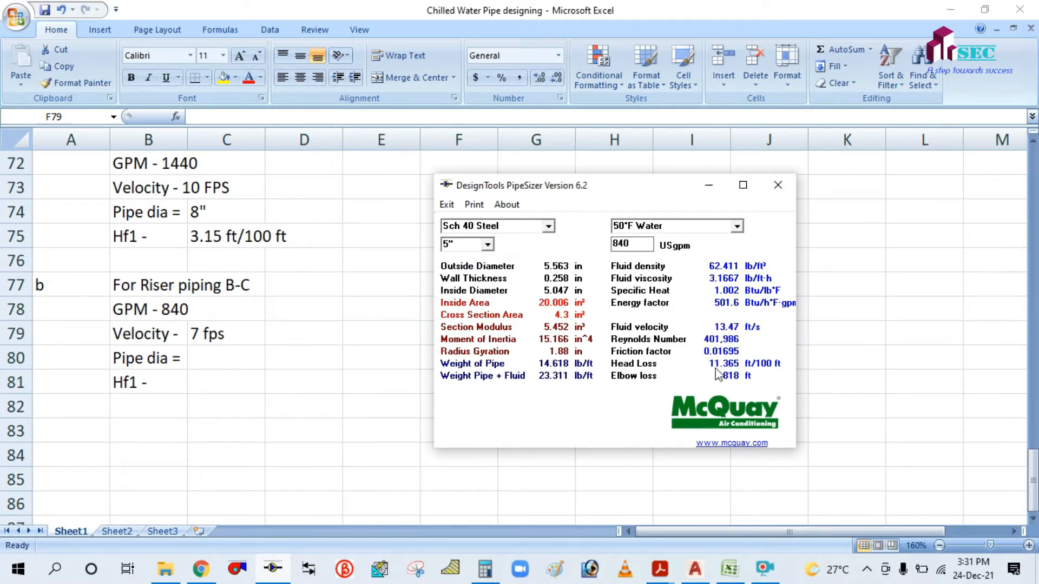
# Retest 840 USgpm on 6" pipe, then switch to 8" and re-enter the flow.
pyautogui.click(487, 245)
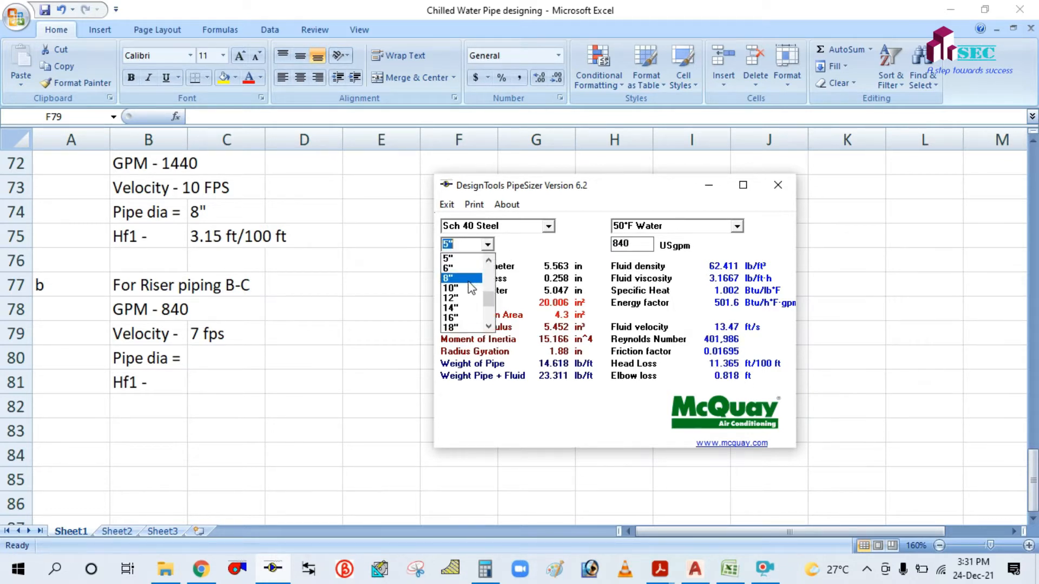
pyautogui.click(465, 273)
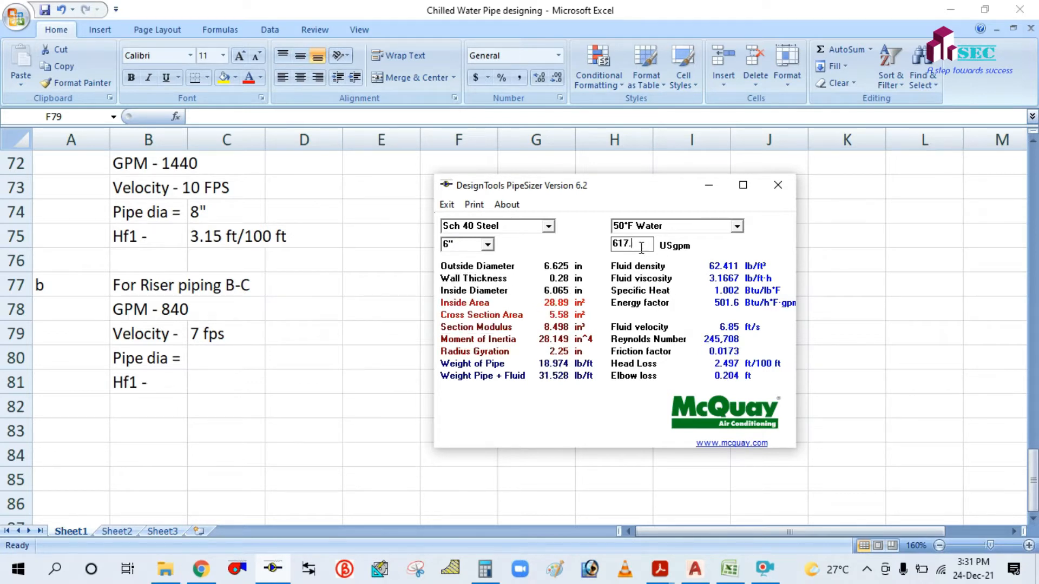
pyautogui.moveTo(643, 244); pyautogui.dragTo(605, 249)
pyautogui.press('BackSpace')
pyautogui.write('840')
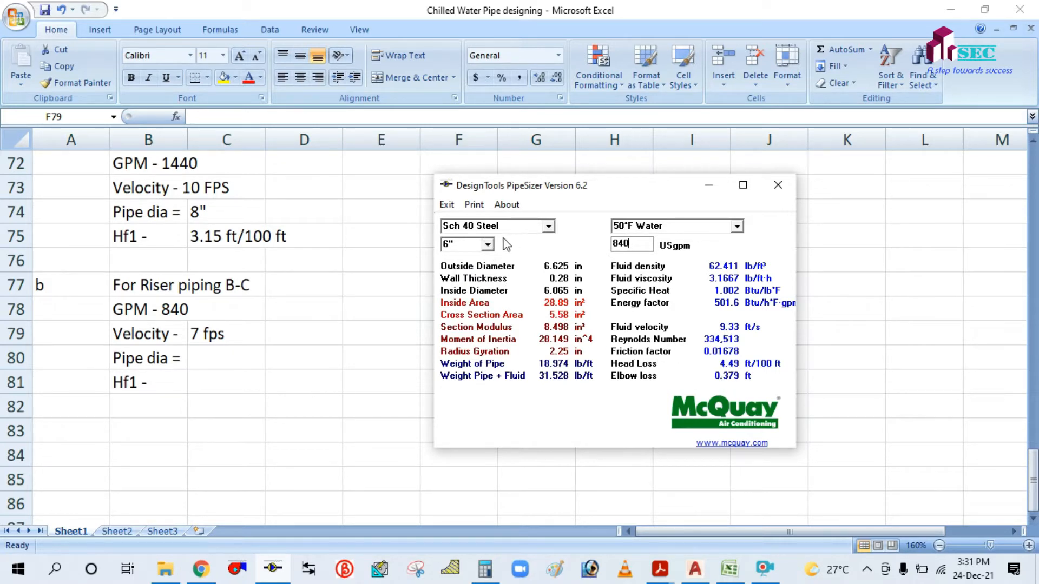
pyautogui.click(488, 244)
pyautogui.click(466, 275)
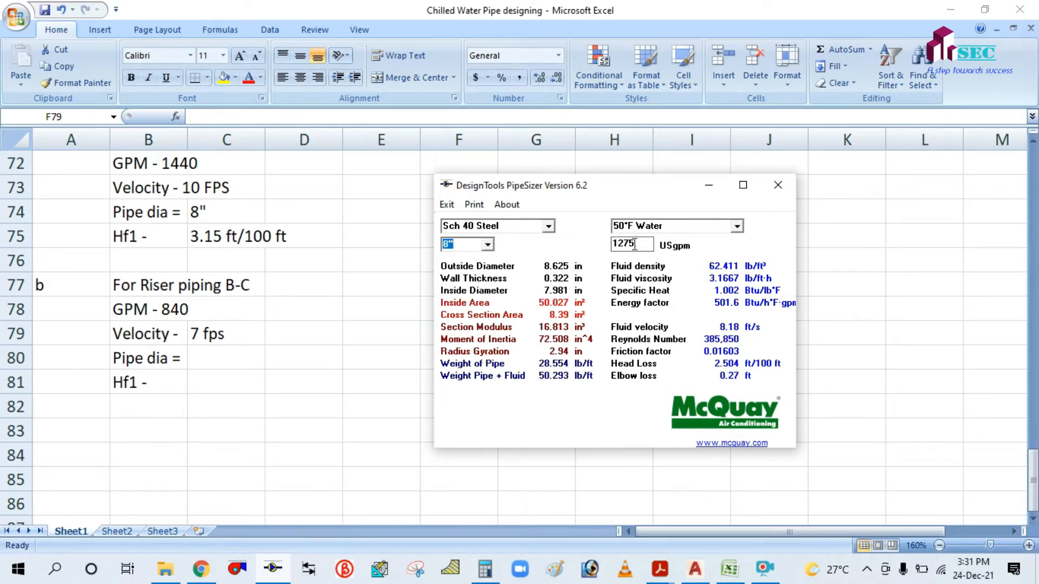
pyautogui.moveTo(634, 244); pyautogui.dragTo(612, 244)
pyautogui.press('BackSpace')
pyautogui.write('1')
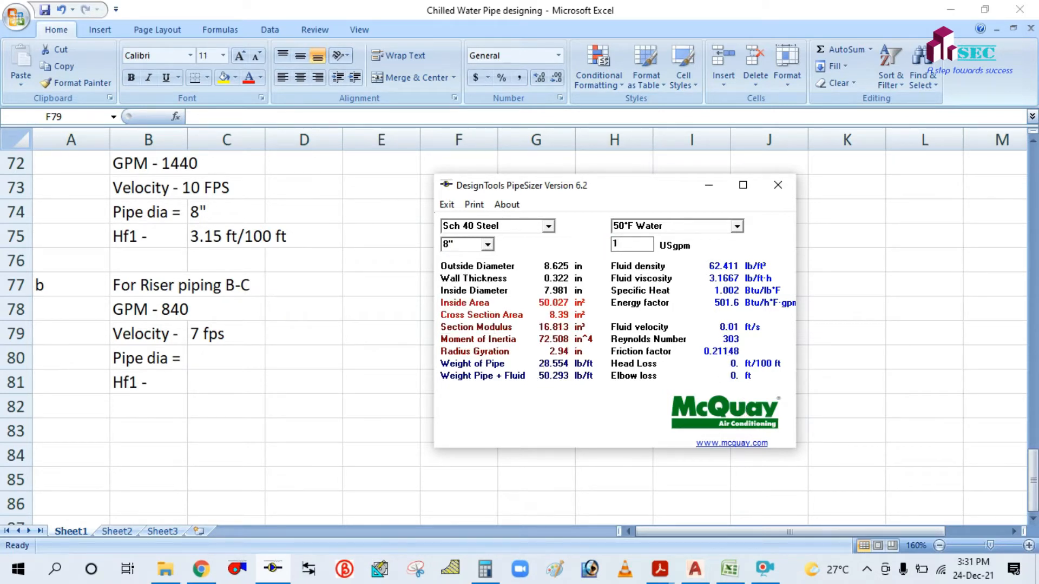
pyautogui.write('840')
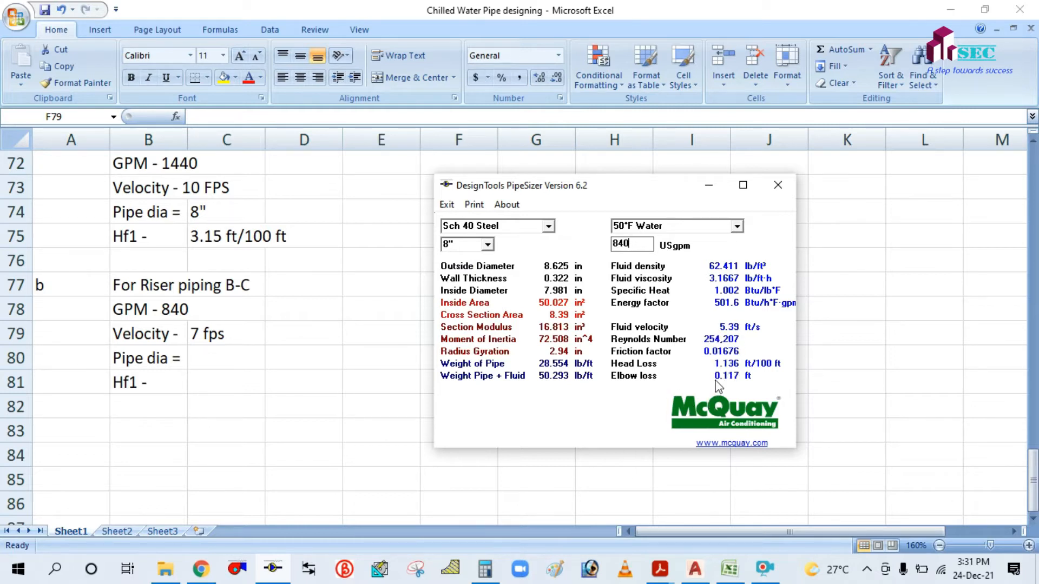
# Record the B-C riser pipe diameter as 8" in C80.
pyautogui.click(709, 186)
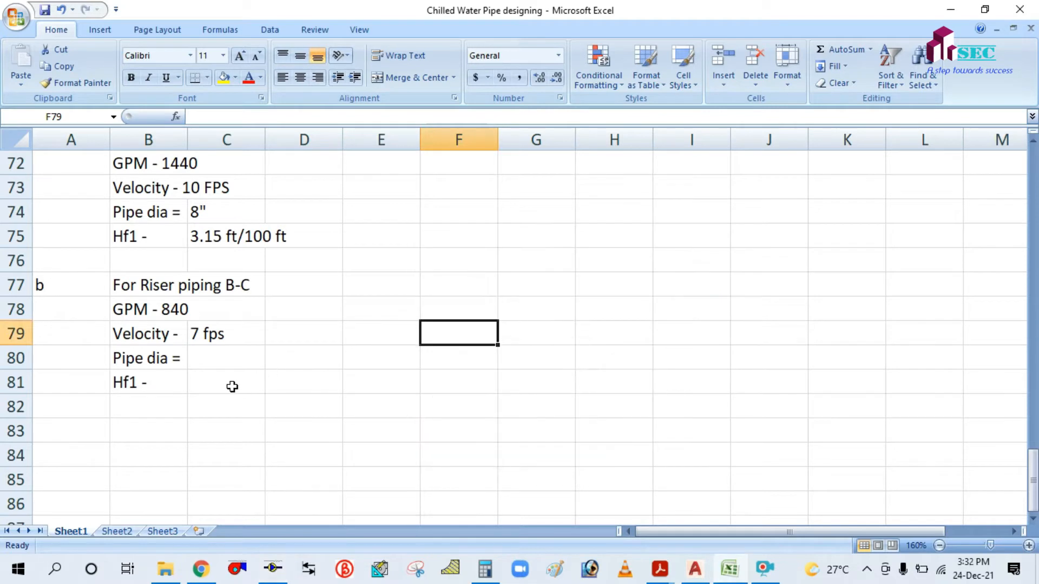
pyautogui.click(202, 360)
pyautogui.write('8"')
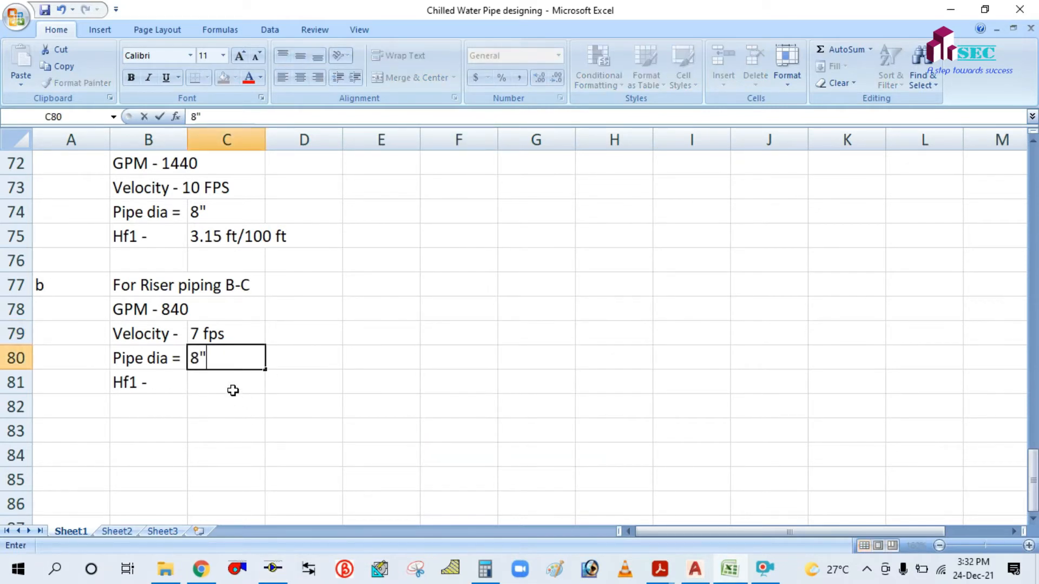
pyautogui.press('Return')
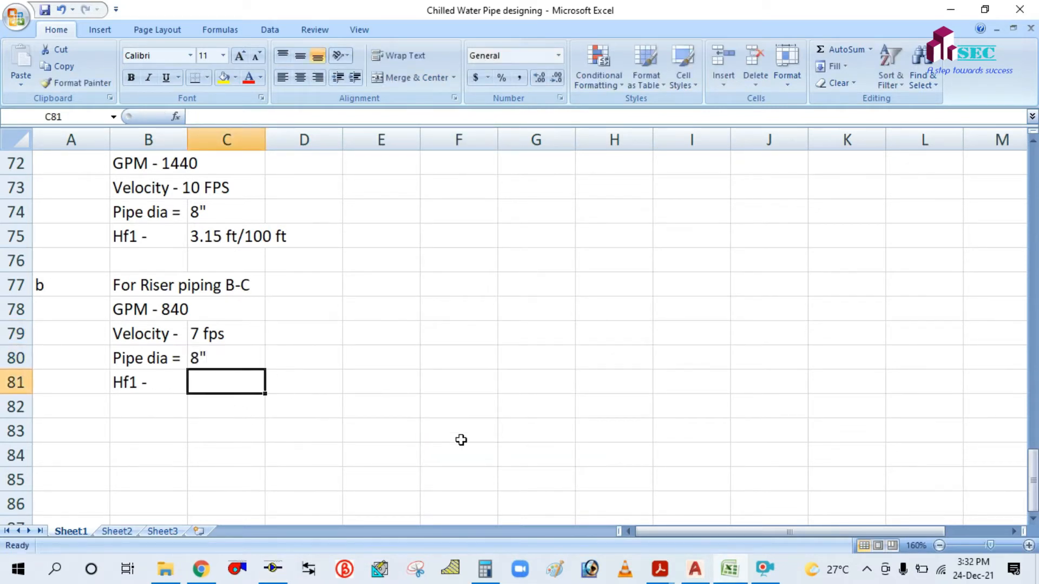
# Enter the Hf1 friction loss as 1.13ft/100ft in C81.
pyautogui.click(273, 571)
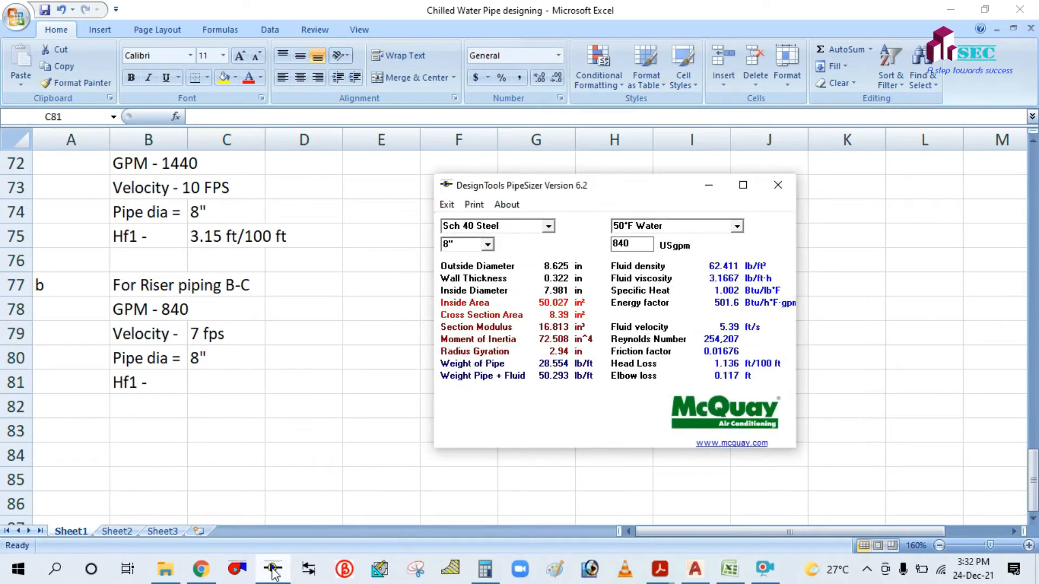
pyautogui.click(273, 571)
pyautogui.write('1')
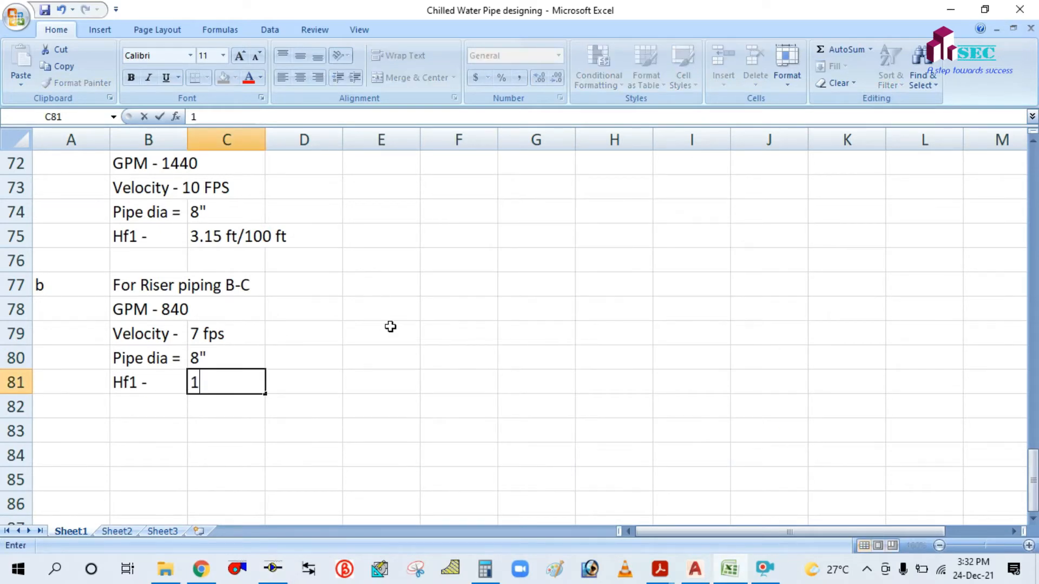
pyautogui.write('.13ft')
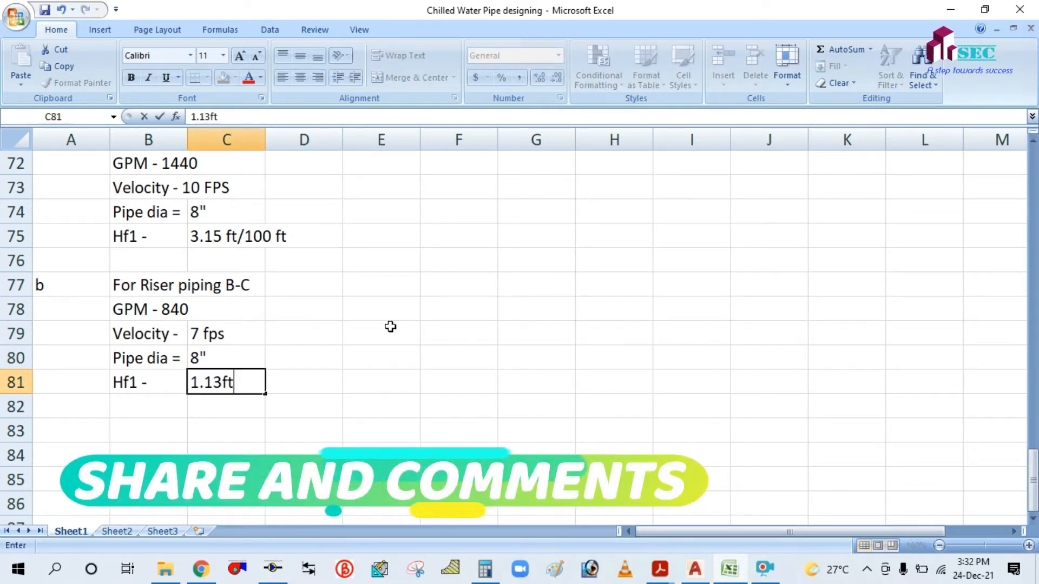
pyautogui.write('/100ft')
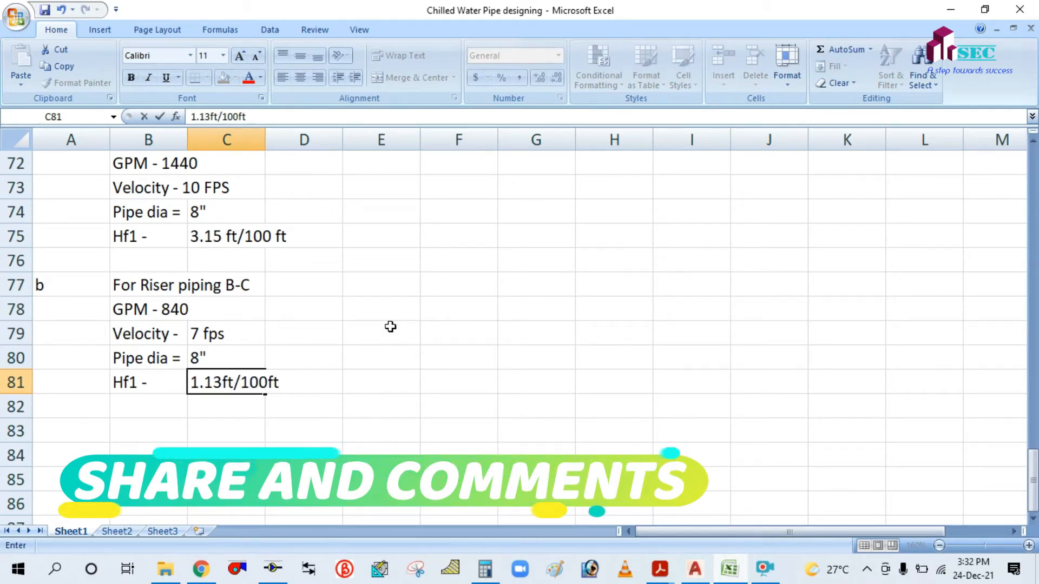
pyautogui.click(398, 372)
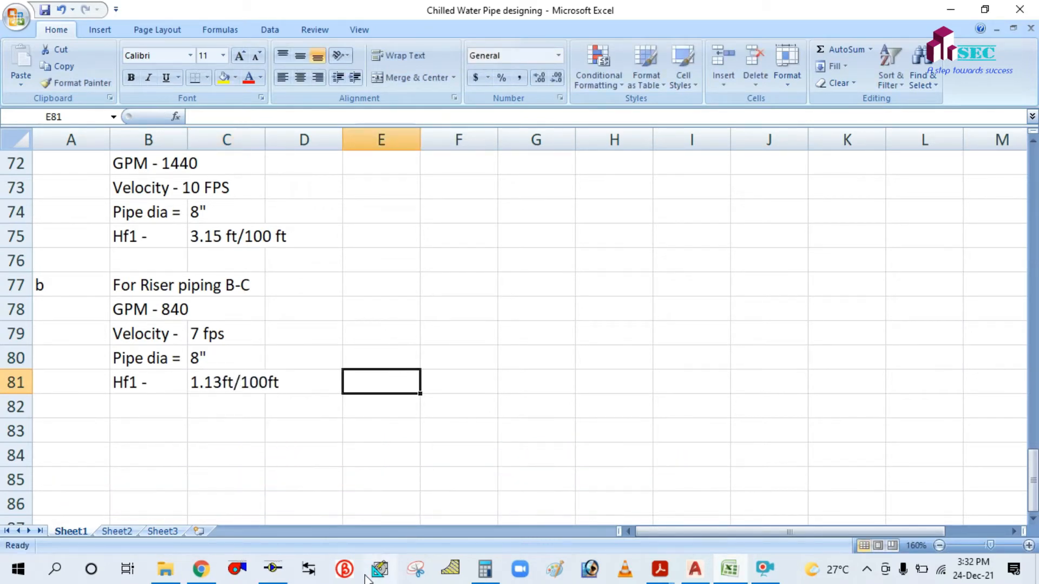
pyautogui.click(273, 569)
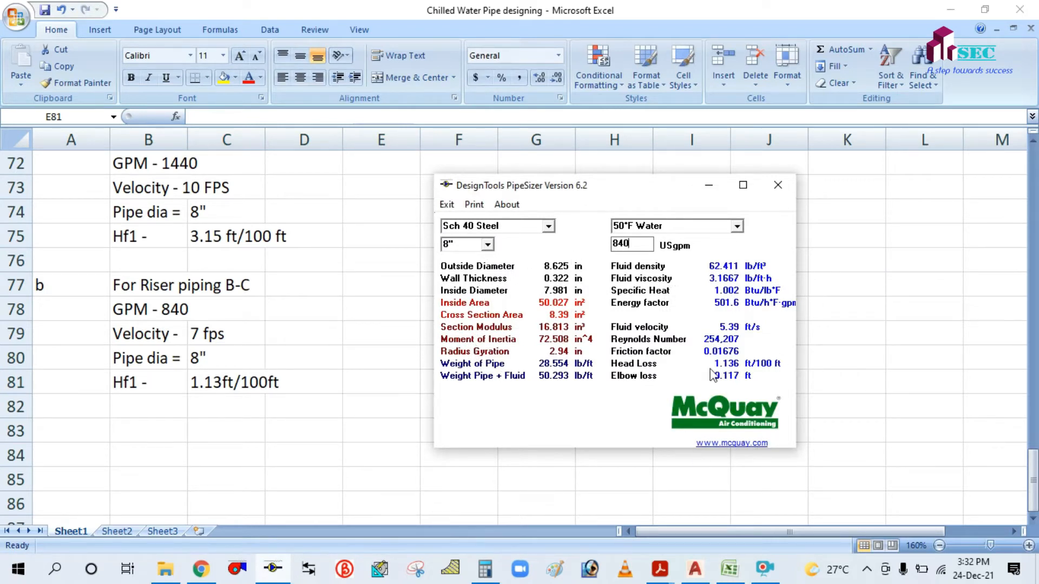
pyautogui.hotkey('alt', 'Tab')
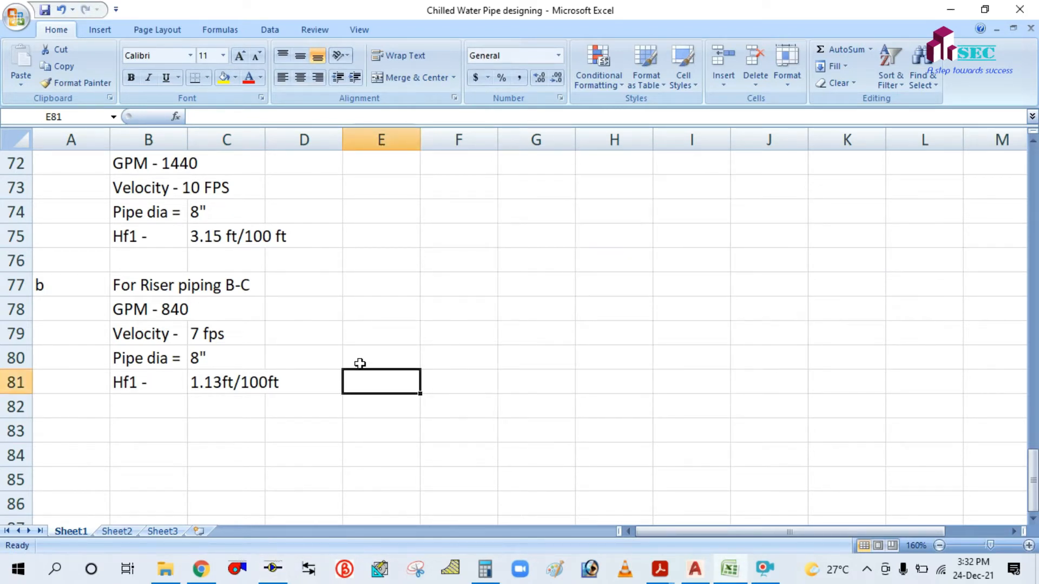
pyautogui.scroll(1, 360, 364)
pyautogui.scroll(2, 248, 341)
pyautogui.scroll(3, 253, 370)
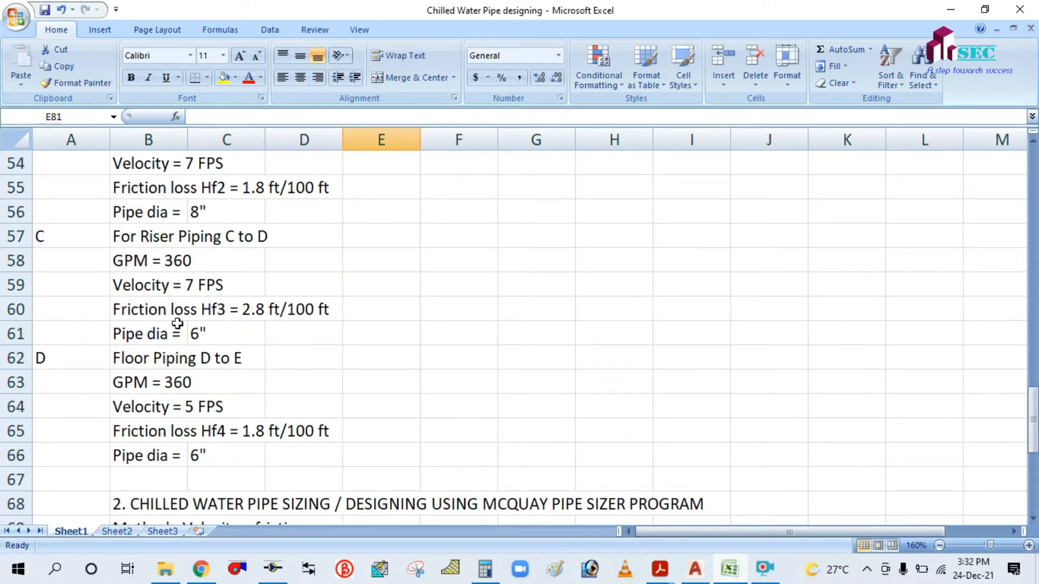
pyautogui.scroll(2, 99, 264)
pyautogui.scroll(1, 107, 269)
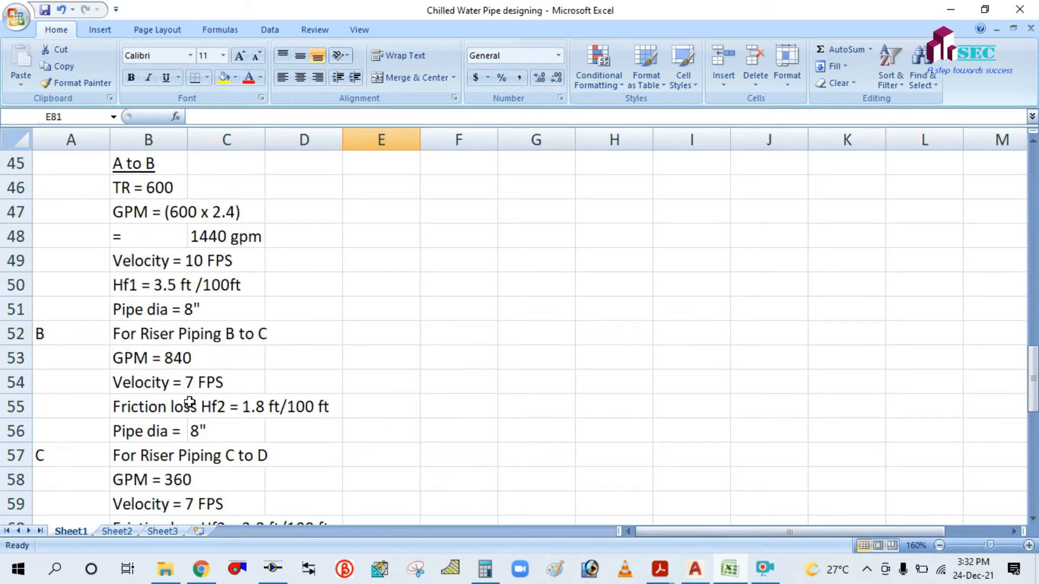
pyautogui.scroll(2, 188, 403)
pyautogui.scroll(-3, 167, 354)
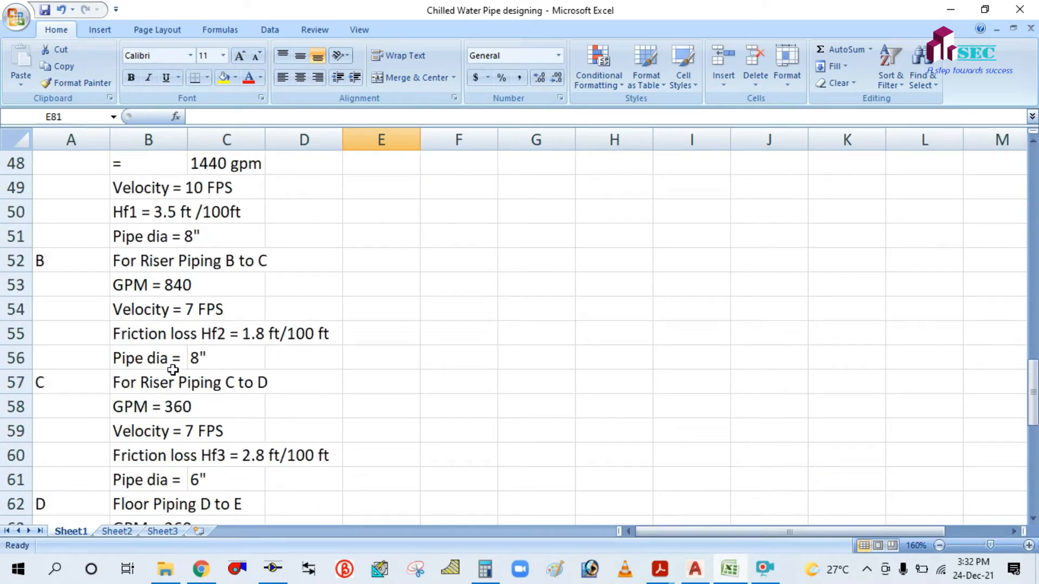
pyautogui.scroll(-1, 449, 363)
pyautogui.scroll(-7, 449, 363)
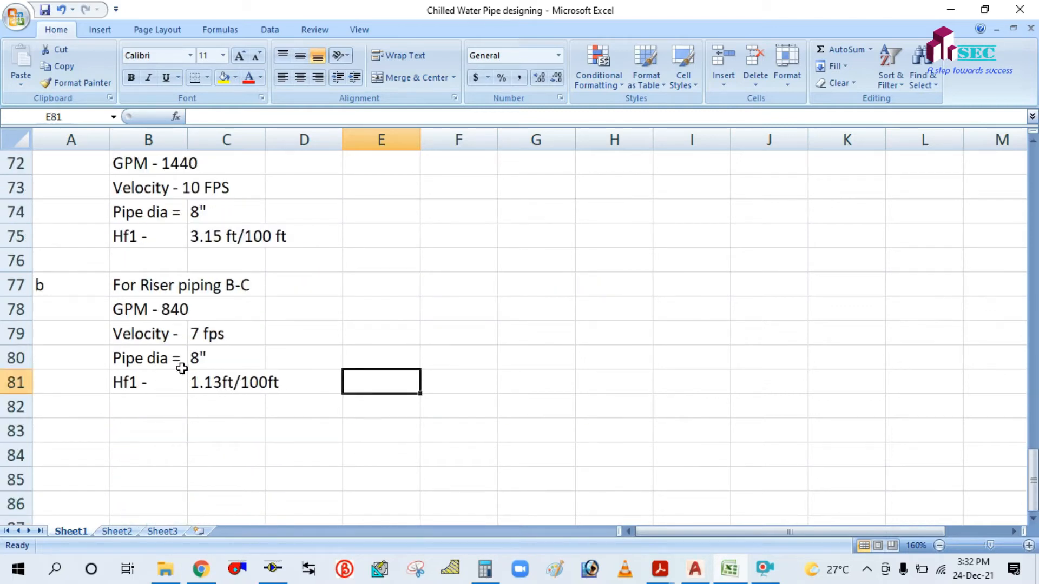
pyautogui.click(227, 358)
pyautogui.click(250, 436)
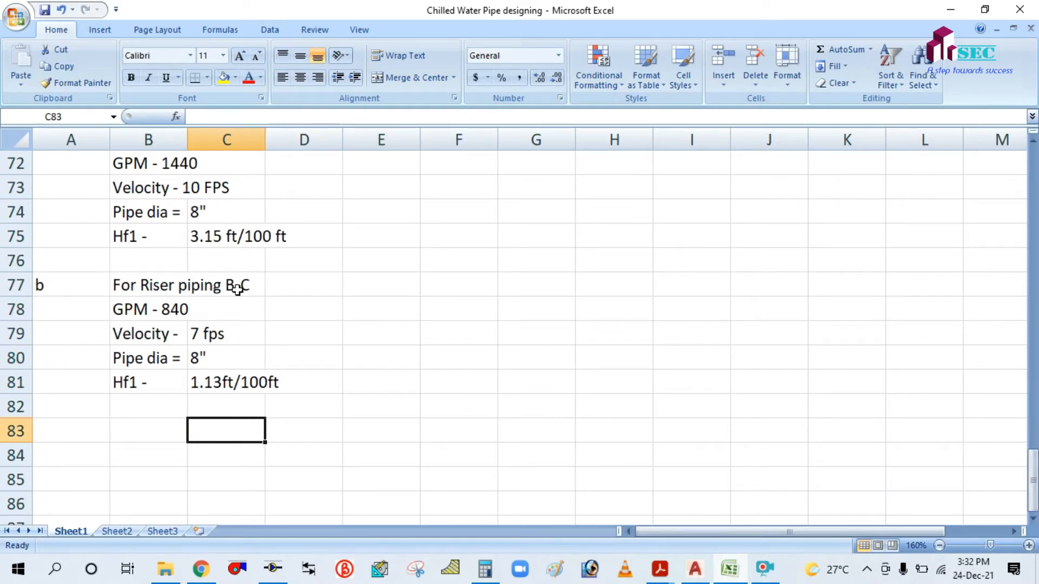
pyautogui.scroll(2, 327, 362)
pyautogui.scroll(-2, 328, 364)
# Copy the riser B-C block A77:D81 to A83 and label the copy c.
pyautogui.moveTo(59, 288); pyautogui.dragTo(293, 390)
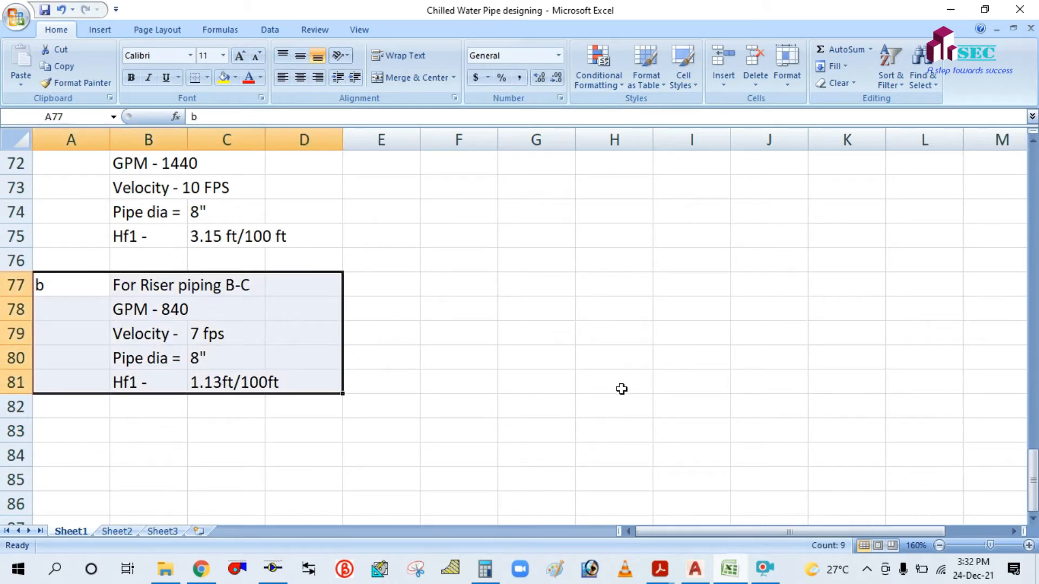
pyautogui.hotkey('ctrl', 'c')
pyautogui.click(80, 433)
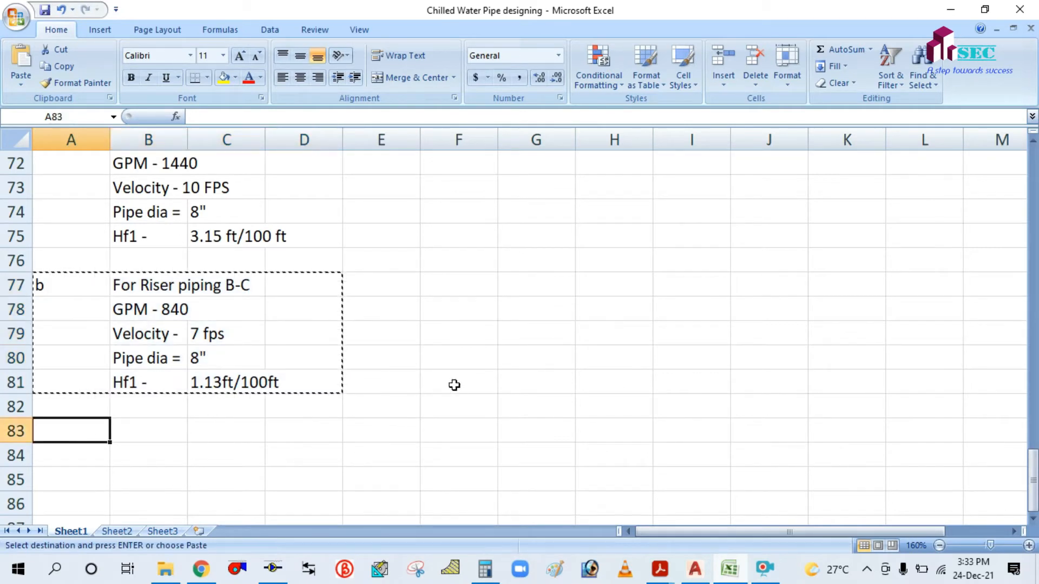
pyautogui.hotkey('ctrl', 'v')
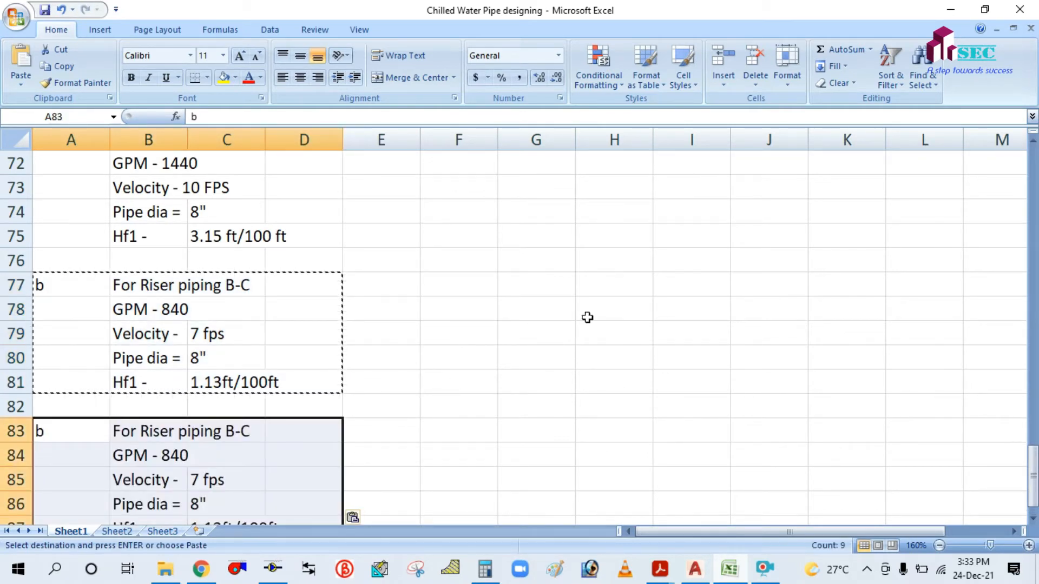
pyautogui.click(587, 316)
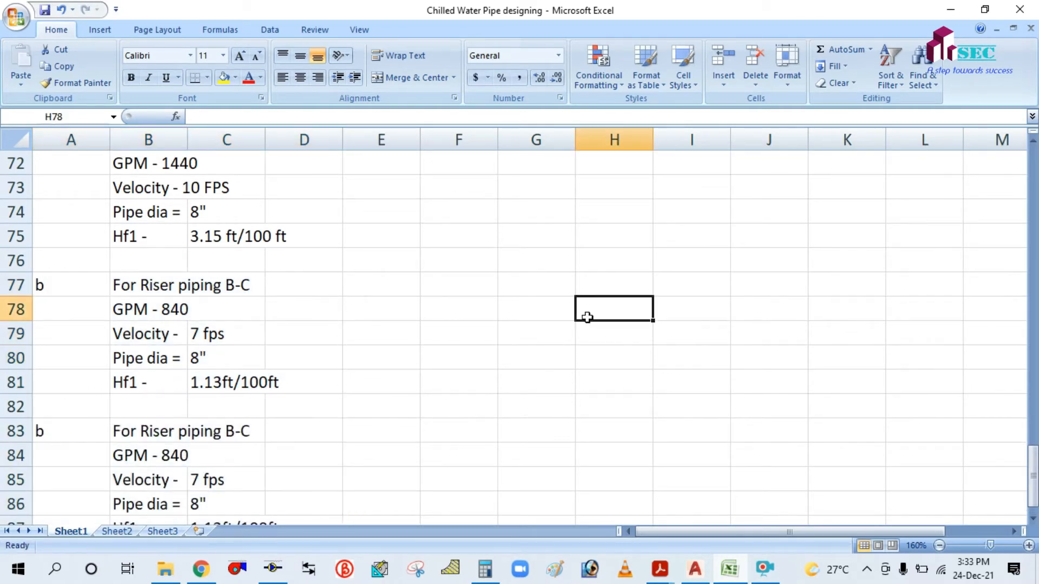
pyautogui.click(46, 431)
pyautogui.write('c')
pyautogui.click(579, 403)
# Check riser C-D on the piping drawing, then scroll down in the spreadsheet.
pyautogui.click(694, 568)
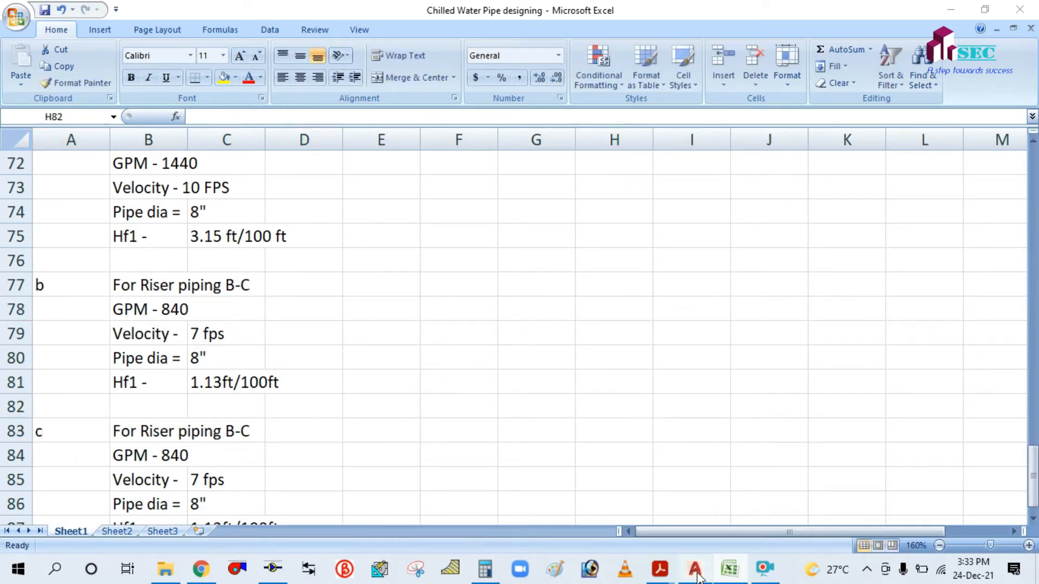
pyautogui.moveTo(453, 327); pyautogui.dragTo(454, 190)
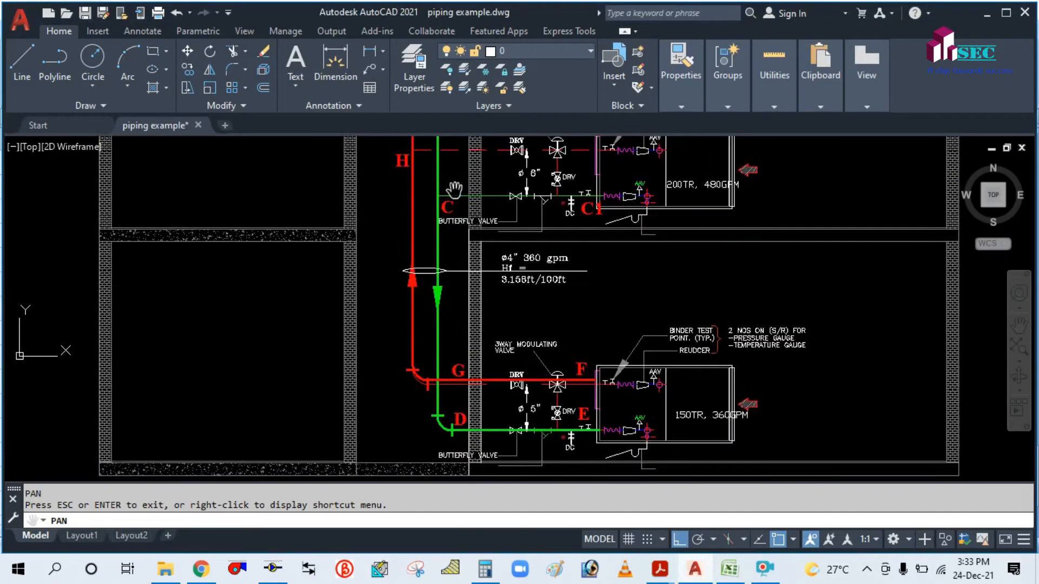
pyautogui.click(729, 568)
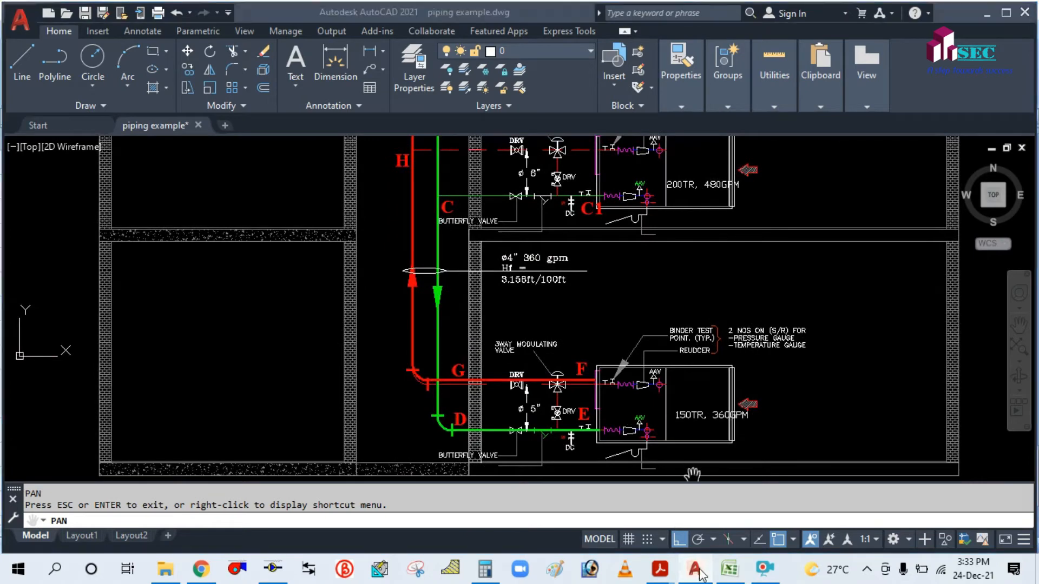
pyautogui.scroll(-1, 161, 439)
pyautogui.scroll(-1, 160, 438)
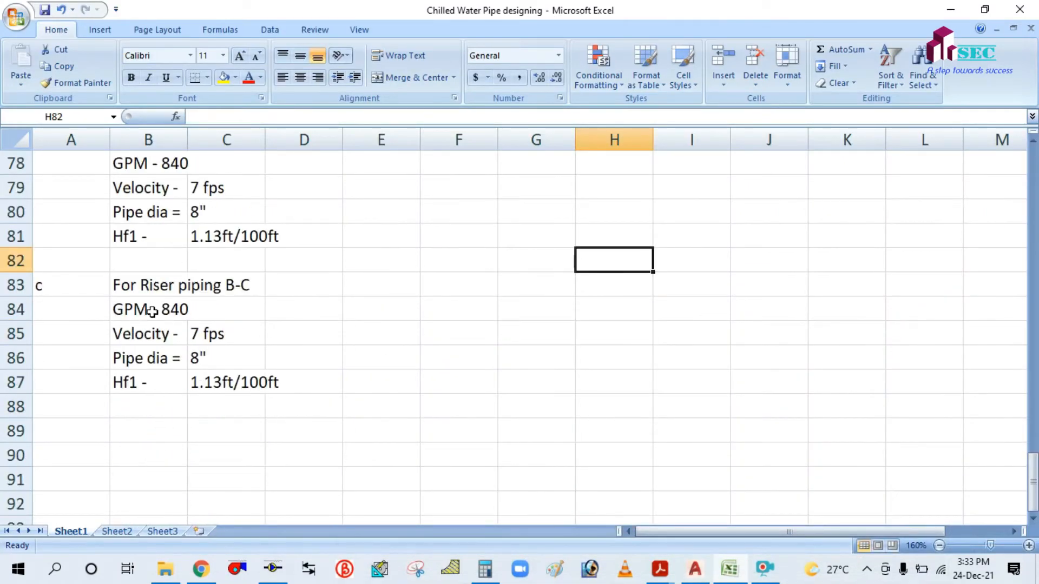
# Change the B83 heading to 'For Riser piping C-D'.
pyautogui.click(125, 283)
pyautogui.click(274, 118)
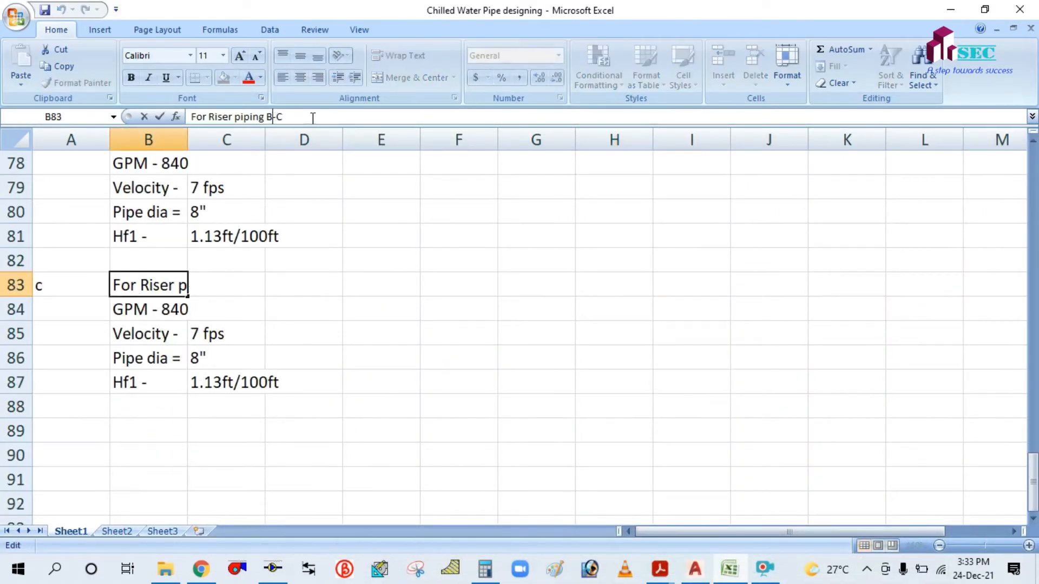
pyautogui.press('BackSpace')
pyautogui.press('BackSpace')
pyautogui.press('BackSpace')
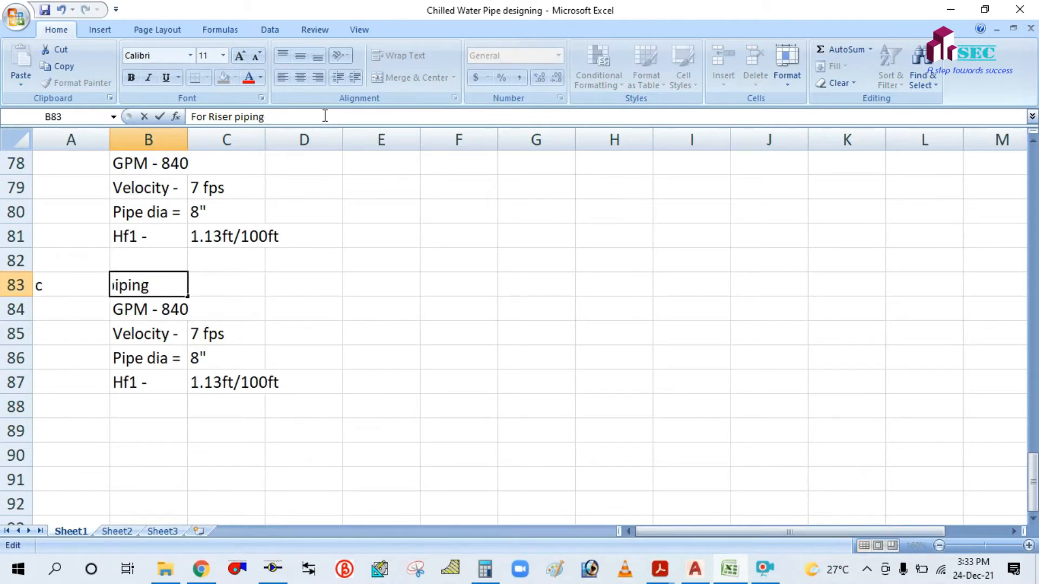
pyautogui.write('c-')
pyautogui.press('BackSpace')
pyautogui.press('BackSpace')
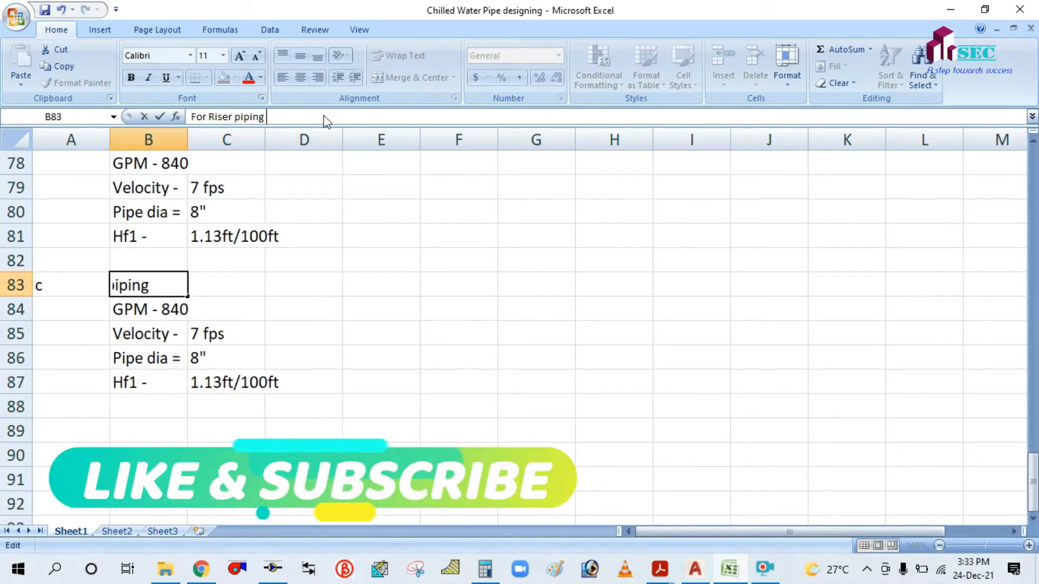
pyautogui.write('C-D')
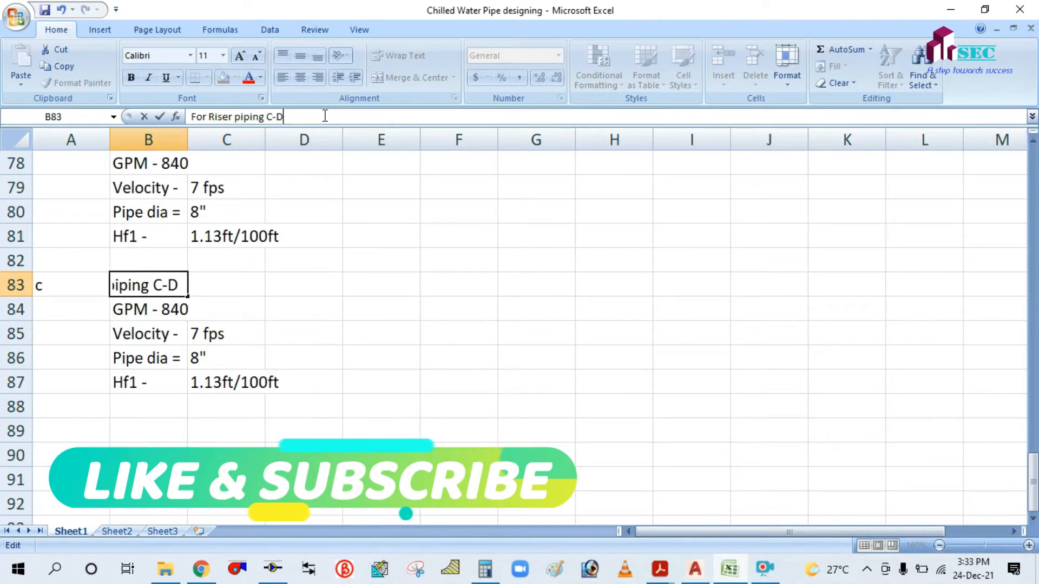
pyautogui.click(371, 378)
# Change the flow line in B84 from 'GPM - 840' to 'GPM - 360'.
pyautogui.click(132, 309)
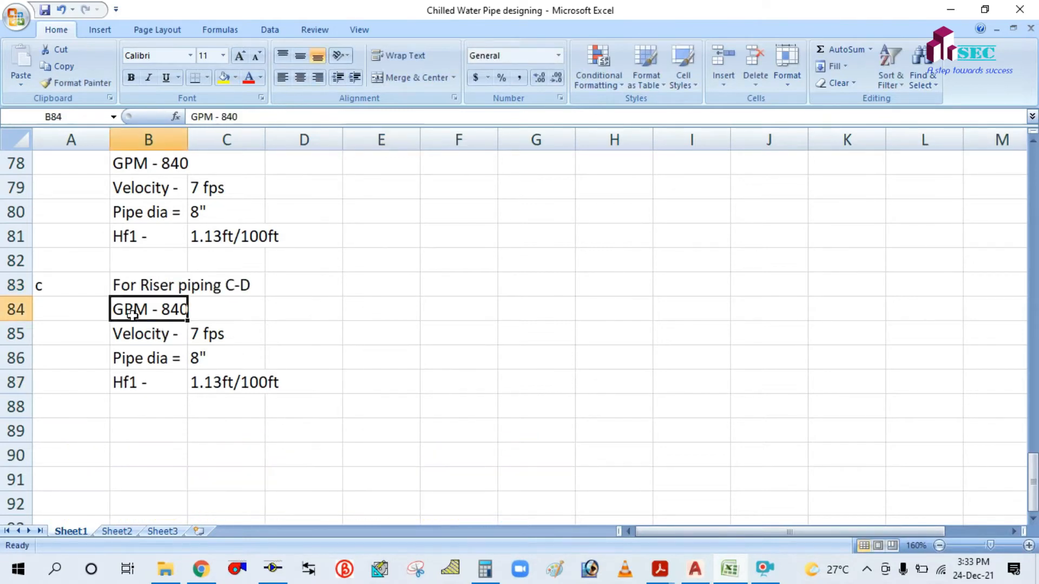
pyautogui.scroll(1, 371, 282)
pyautogui.scroll(2, 231, 253)
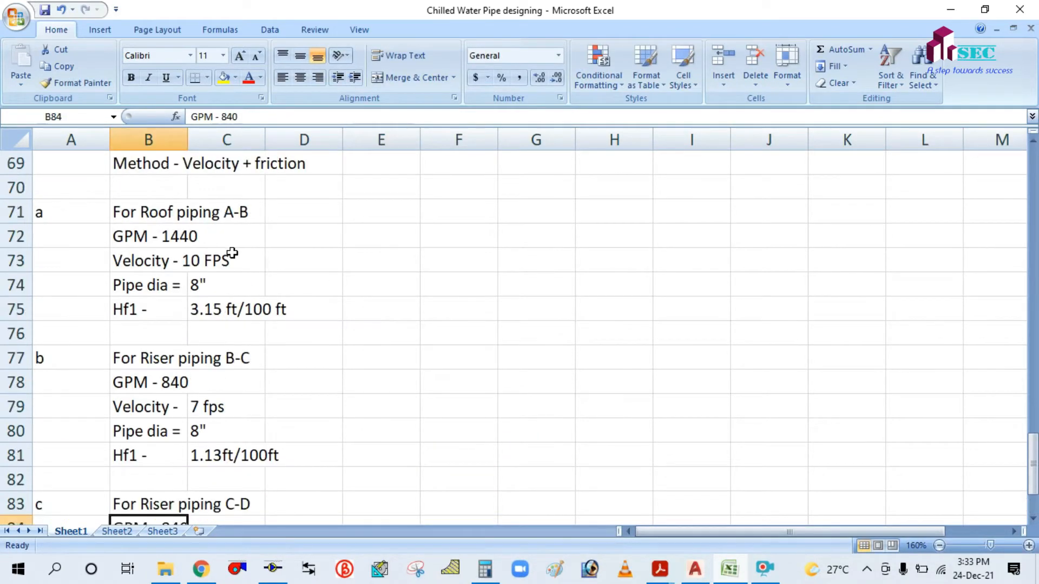
pyautogui.scroll(2, 161, 261)
pyautogui.scroll(1, 135, 277)
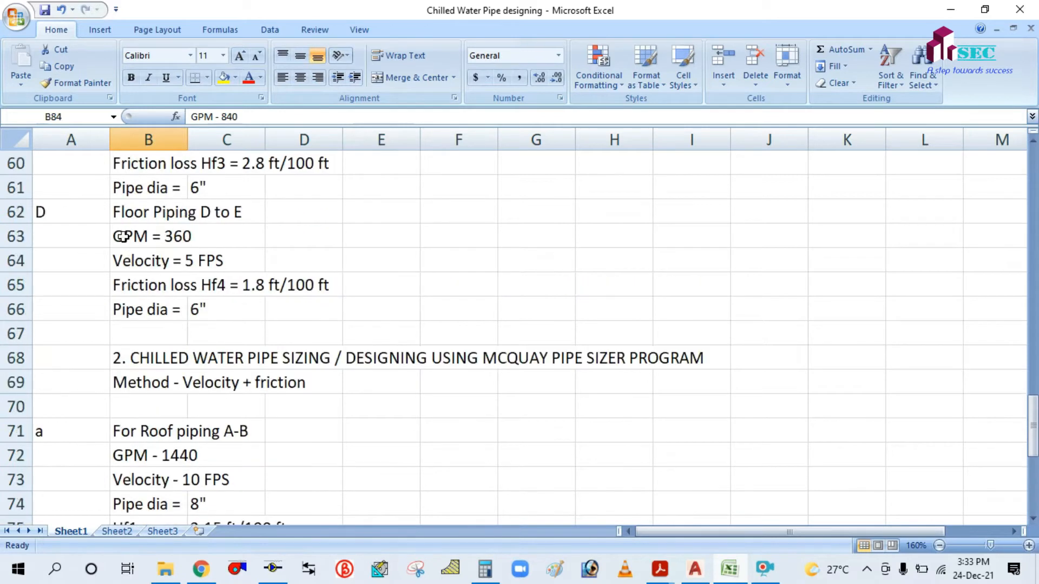
pyautogui.scroll(1, 199, 226)
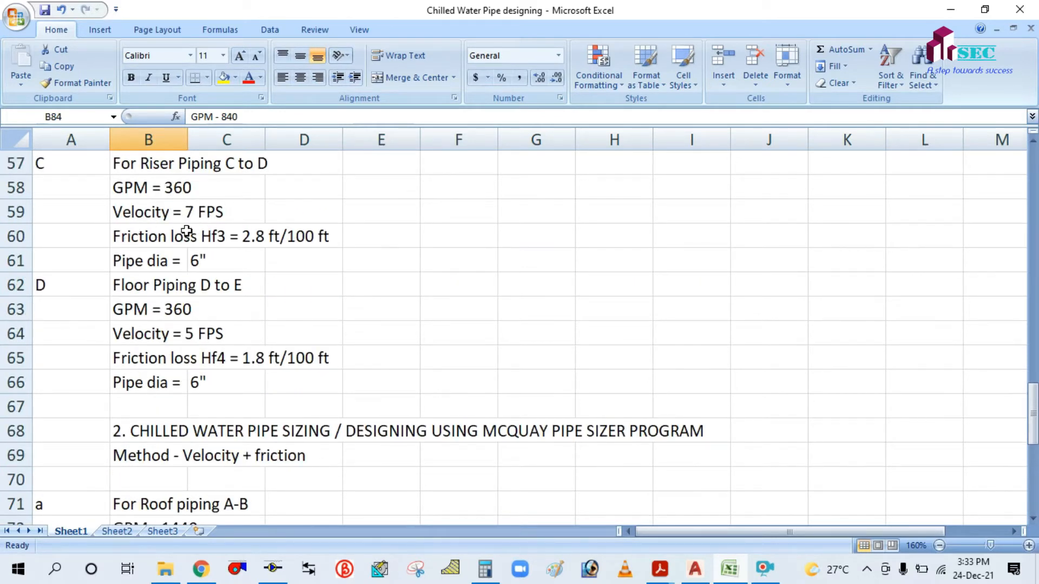
pyautogui.scroll(-6, 301, 316)
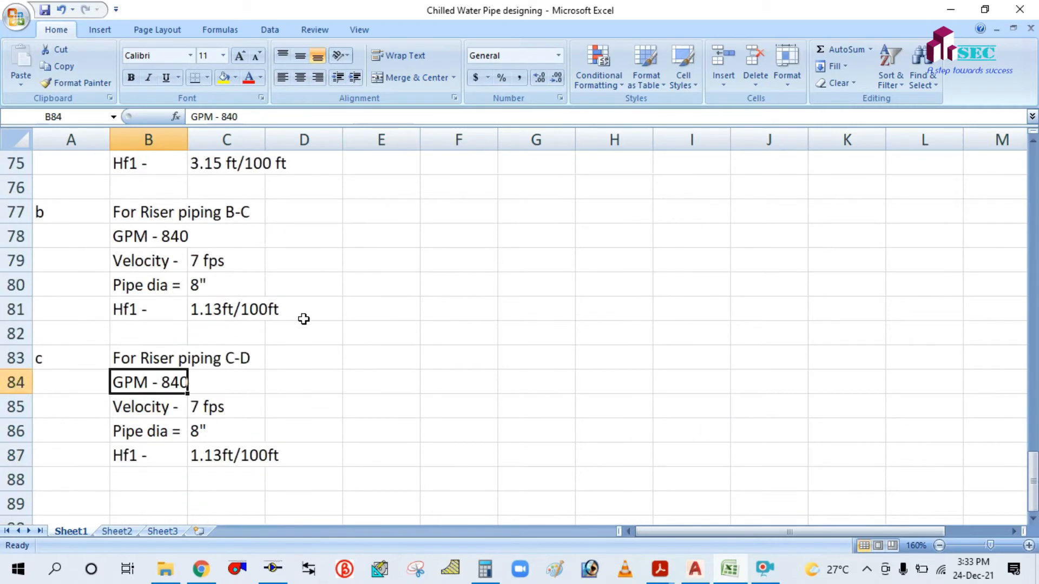
pyautogui.scroll(-1, 170, 379)
pyautogui.click(127, 336)
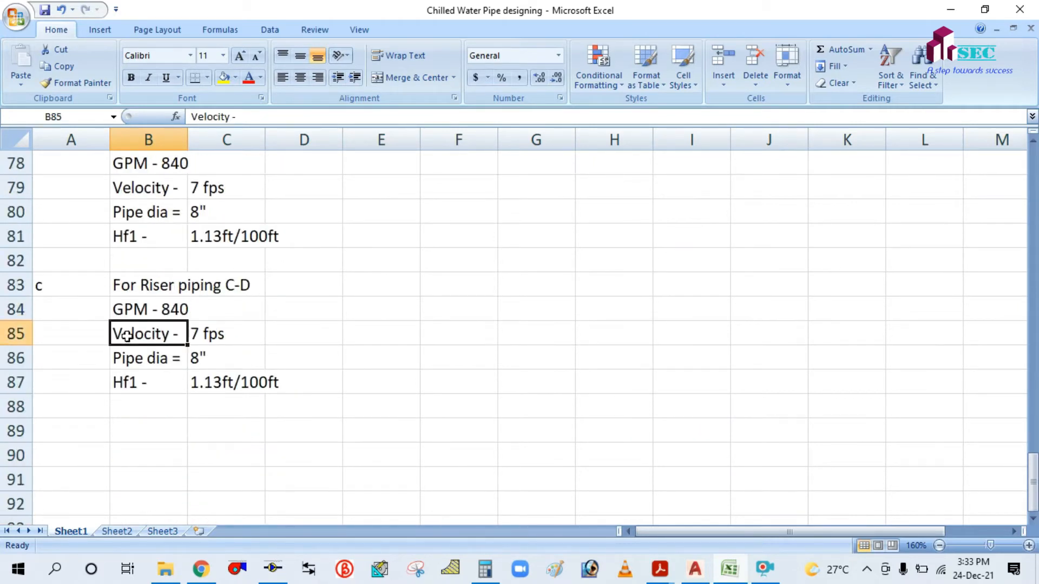
pyautogui.click(128, 310)
pyautogui.click(258, 115)
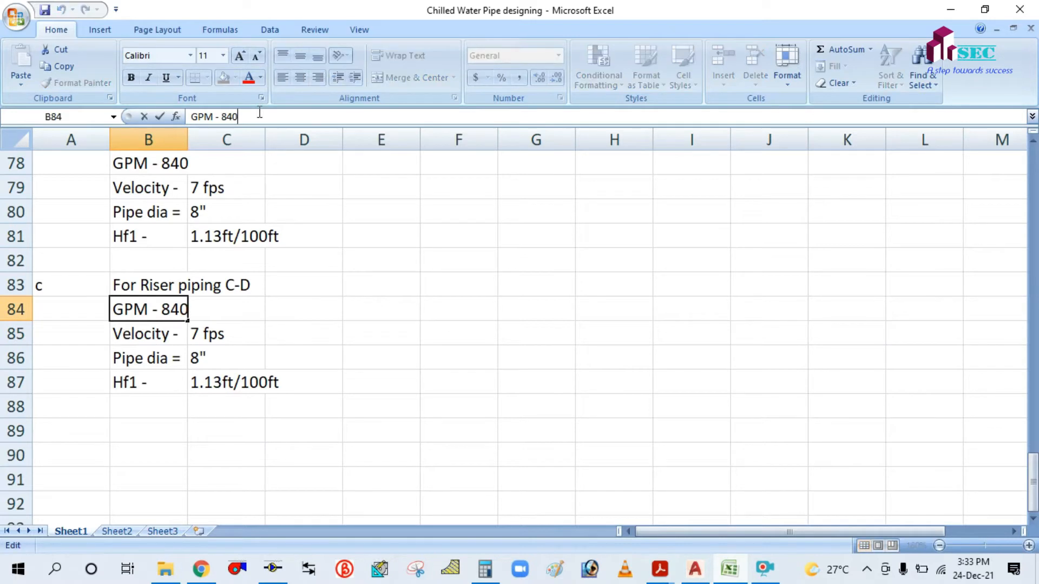
pyautogui.press('BackSpace')
pyautogui.press('BackSpace')
pyautogui.write('360')
pyautogui.click(127, 333)
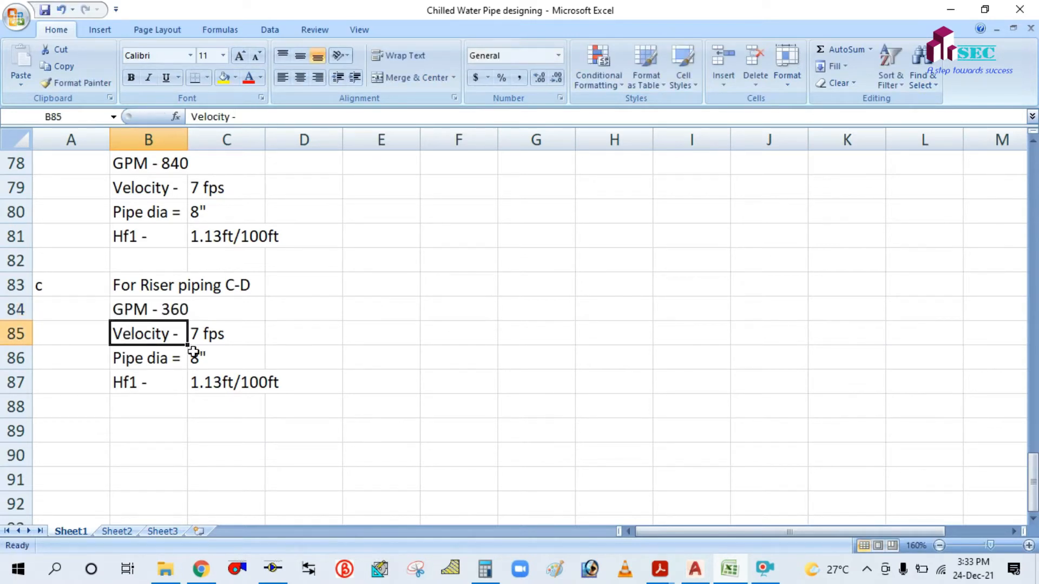
# Clear the old pipe diameter and Hf1 values in C86:C87.
pyautogui.moveTo(199, 359); pyautogui.dragTo(212, 382)
pyautogui.press('Delete')
pyautogui.click(440, 315)
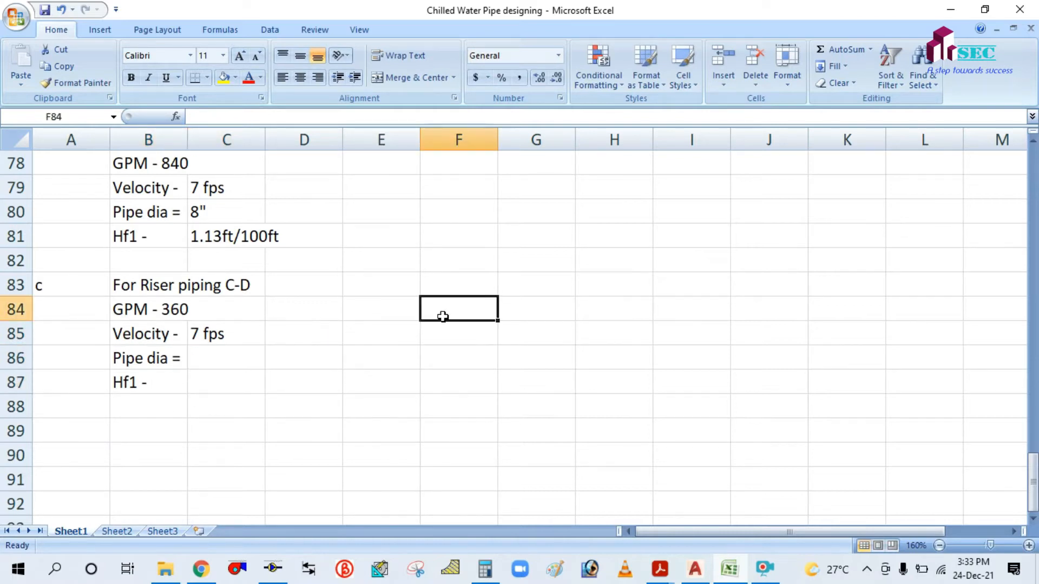
pyautogui.click(147, 365)
pyautogui.click(156, 375)
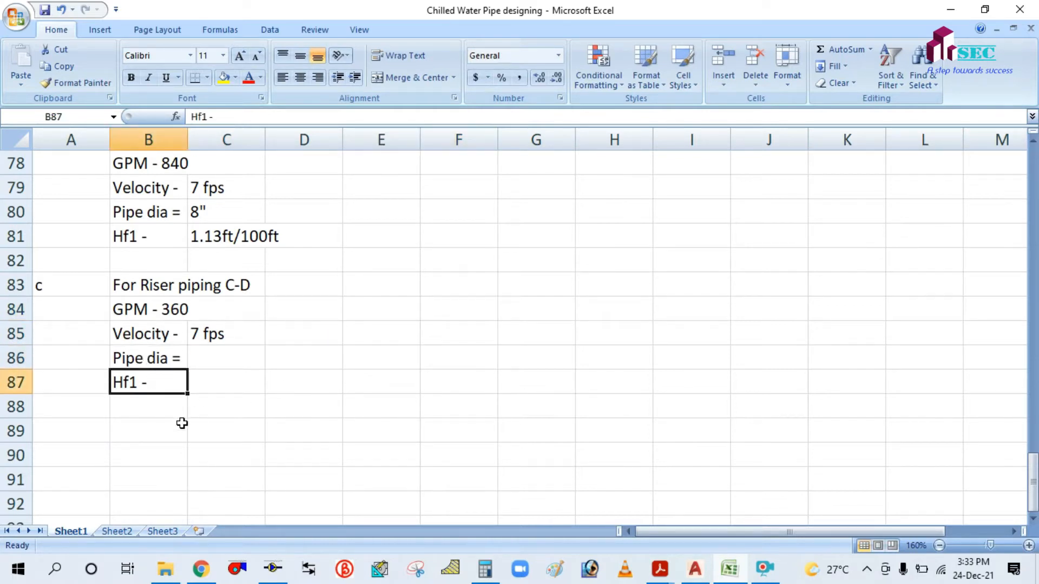
# Enter 360 USgpm in PipeSizer and test it on 6" pipe.
pyautogui.click(273, 569)
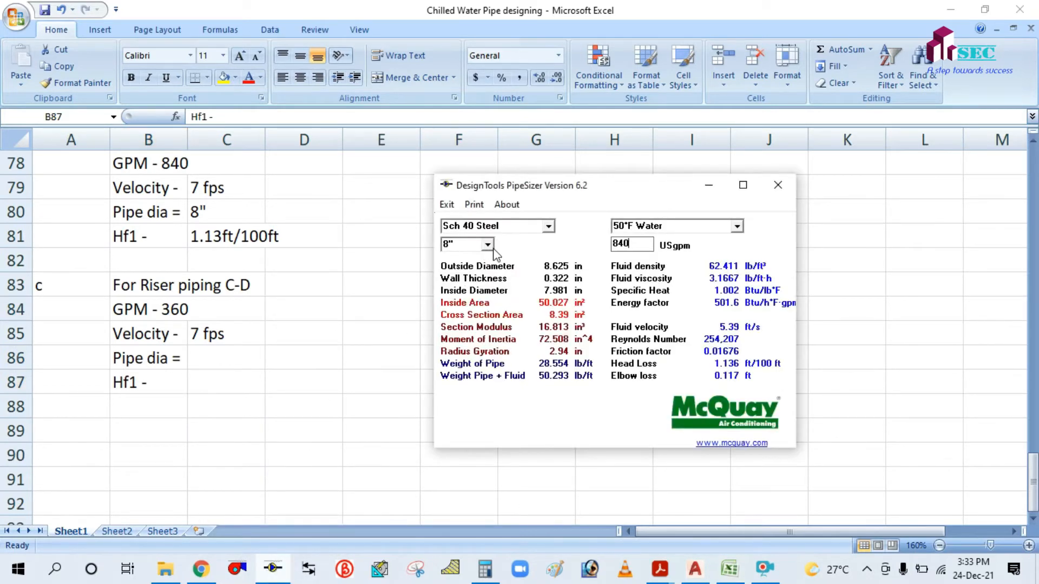
pyautogui.moveTo(632, 246); pyautogui.dragTo(609, 249)
pyautogui.write('360')
pyautogui.click(489, 244)
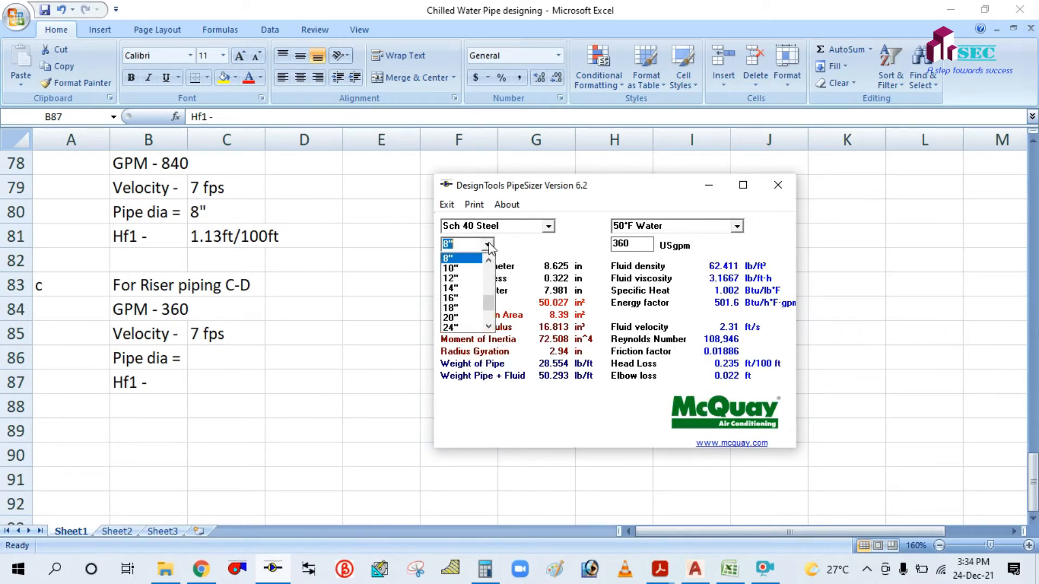
pyautogui.click(453, 278)
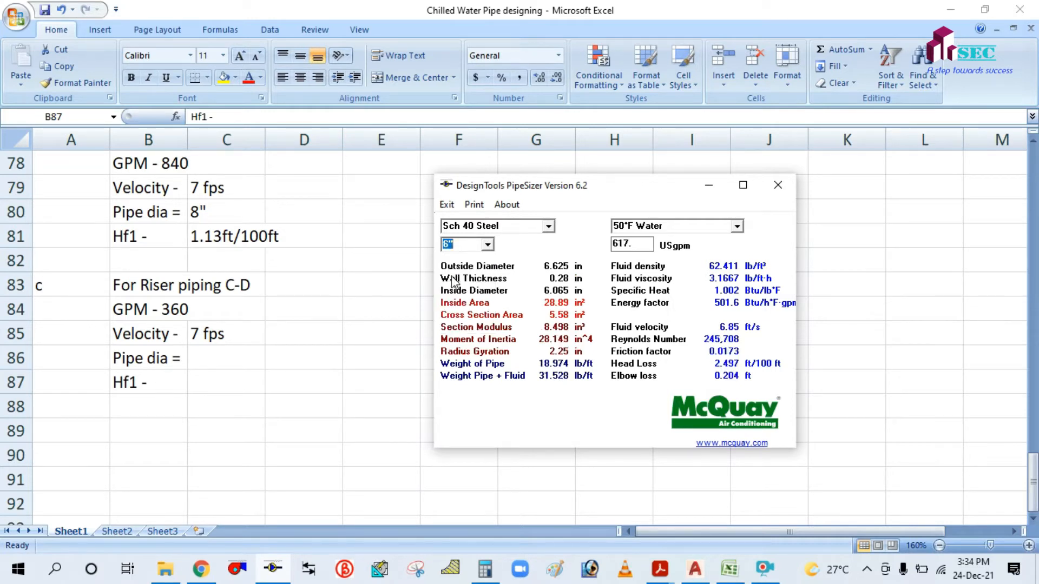
pyautogui.moveTo(638, 247); pyautogui.dragTo(611, 245)
pyautogui.write('360')
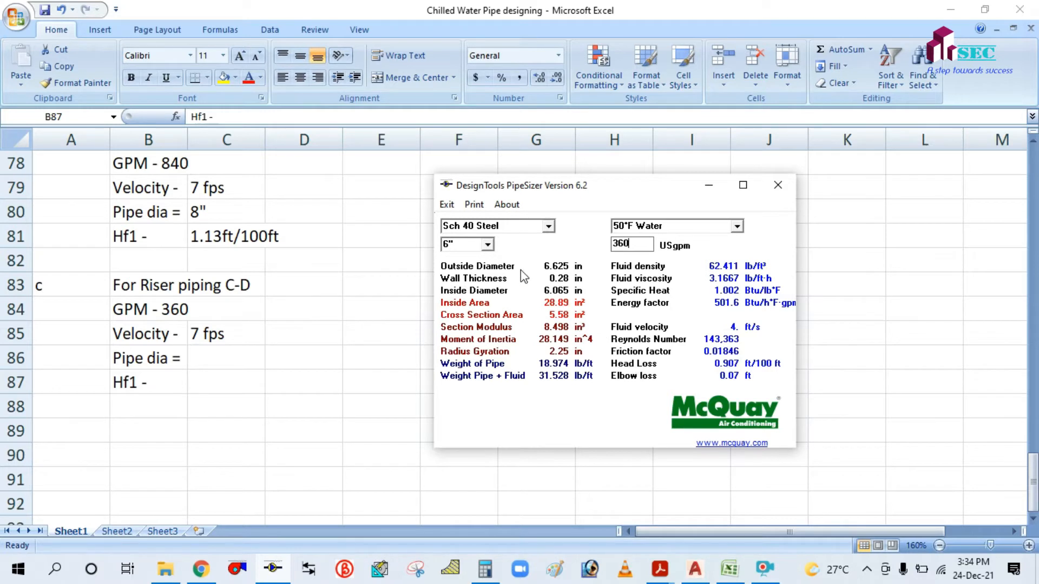
# Retest 360 USgpm on 4" then 5" pipe, ending at 5.77 ft/s and 2.261 ft/100 ft.
pyautogui.click(487, 245)
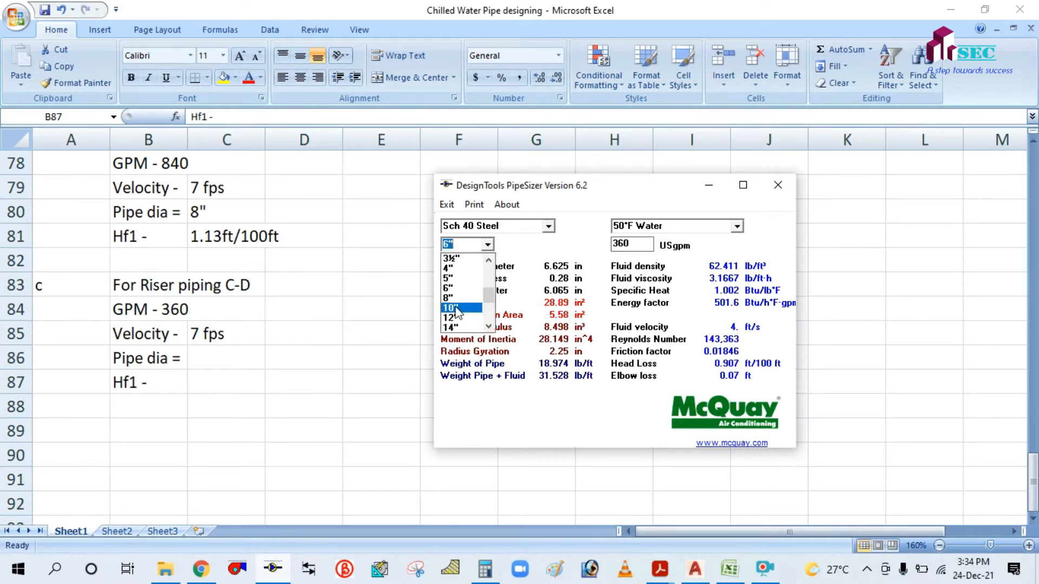
pyautogui.click(456, 269)
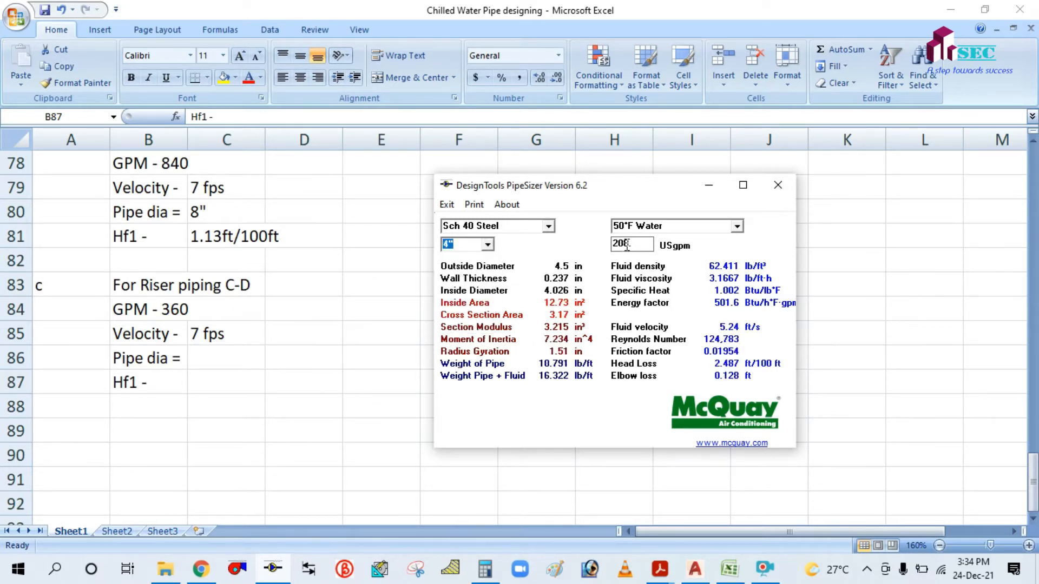
pyautogui.moveTo(635, 243); pyautogui.dragTo(625, 244)
pyautogui.press('BackSpace')
pyautogui.write('360')
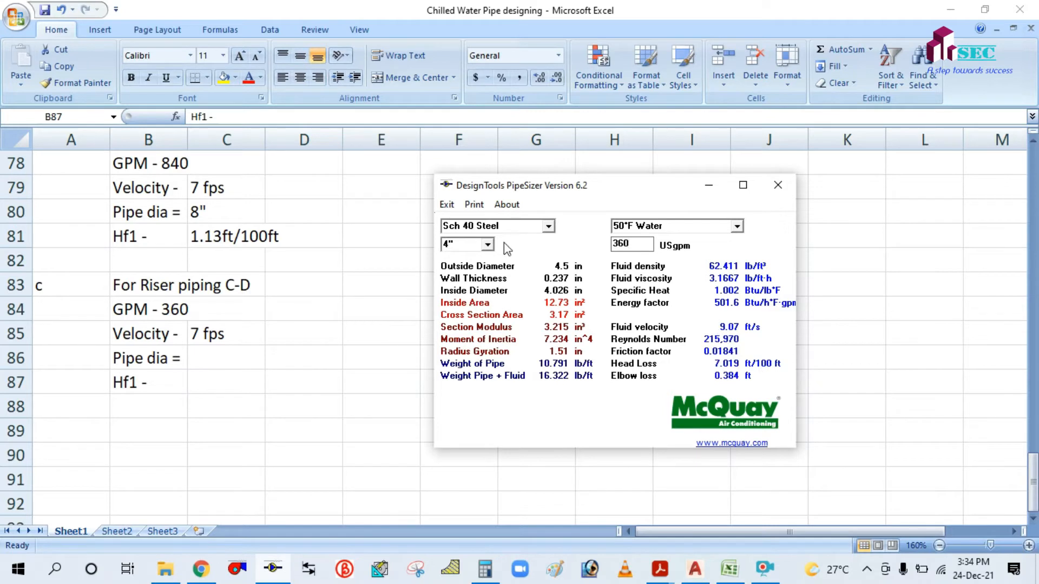
pyautogui.click(488, 245)
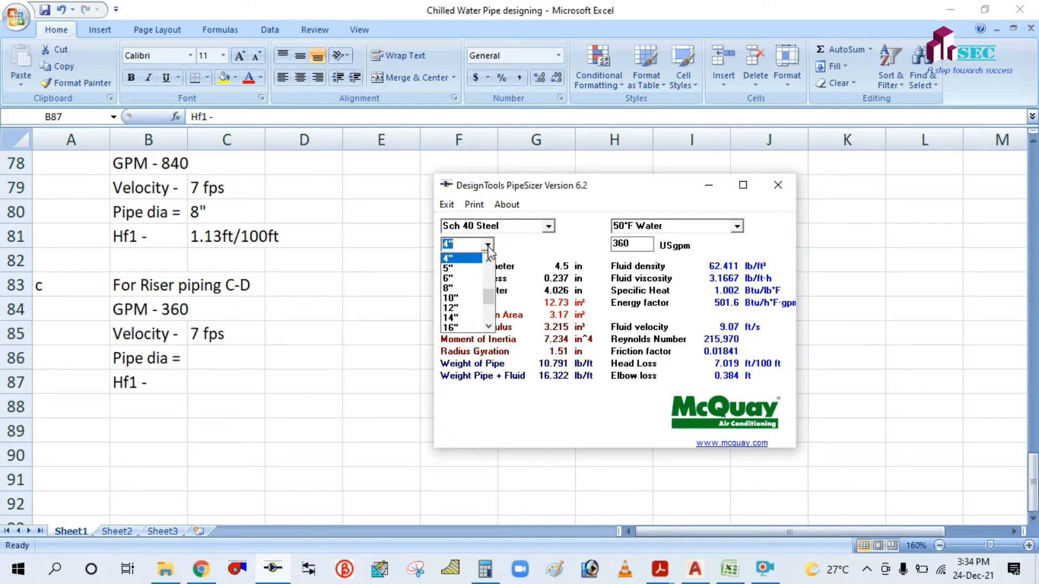
pyautogui.click(468, 269)
pyautogui.click(623, 245)
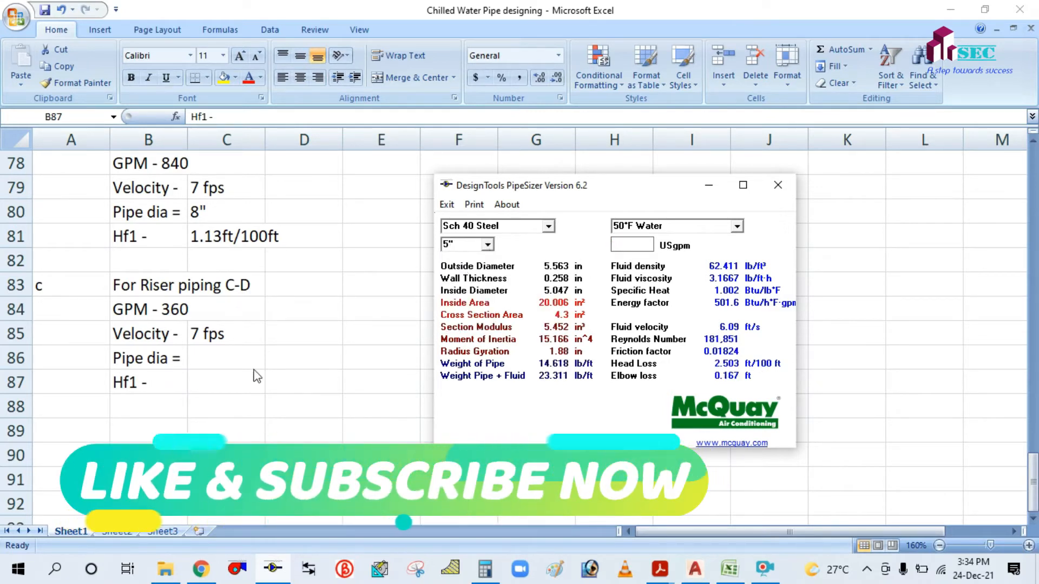
pyautogui.write('360')
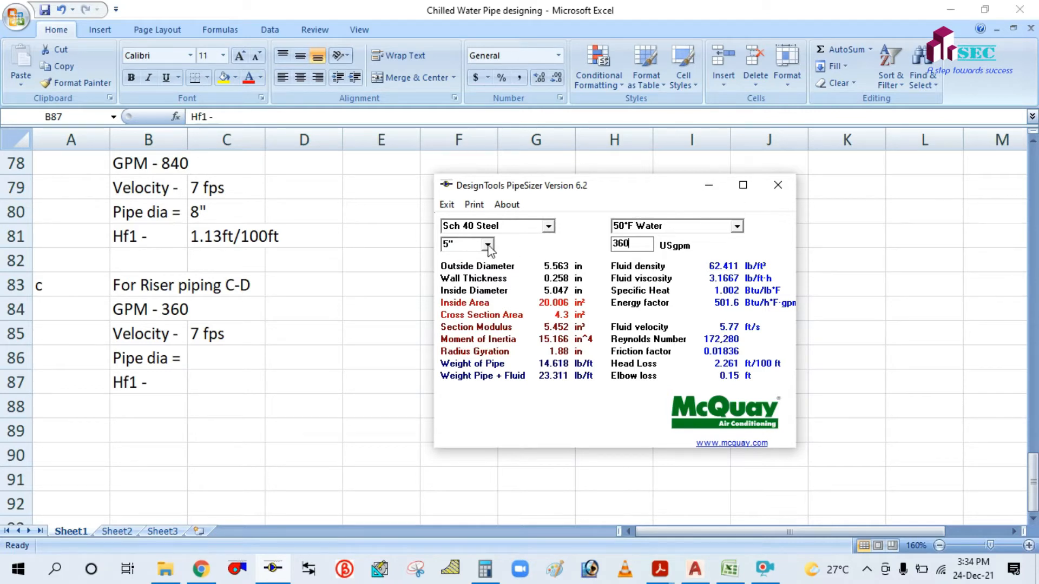
pyautogui.click(709, 185)
# Enter 6" as the C-D pipe diameter in C86 and 2.261 ft/100 as Hf1 in C87.
pyautogui.click(216, 360)
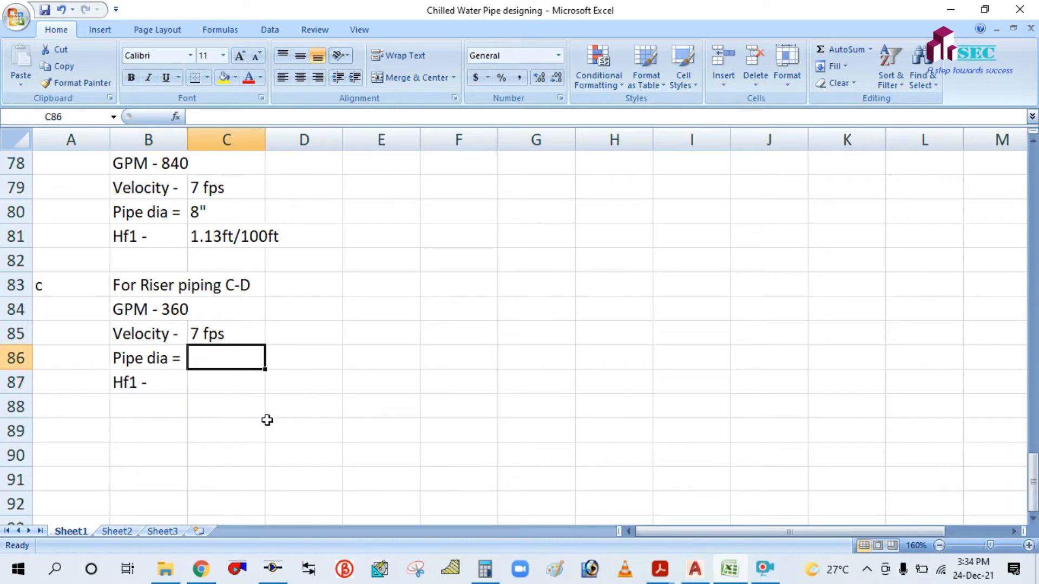
pyautogui.write('6')
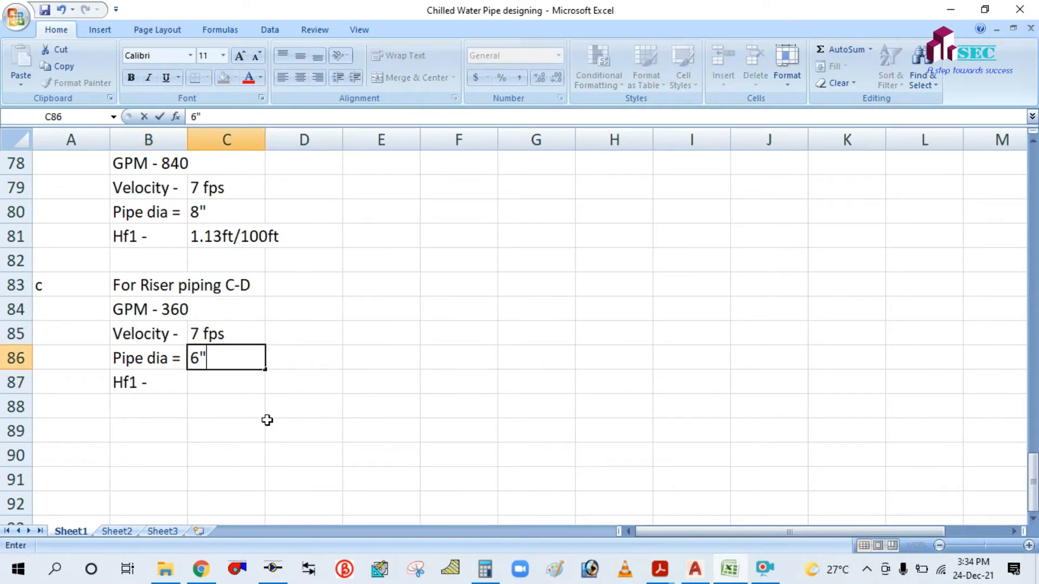
pyautogui.write('"')
pyautogui.click(267, 420)
pyautogui.click(221, 383)
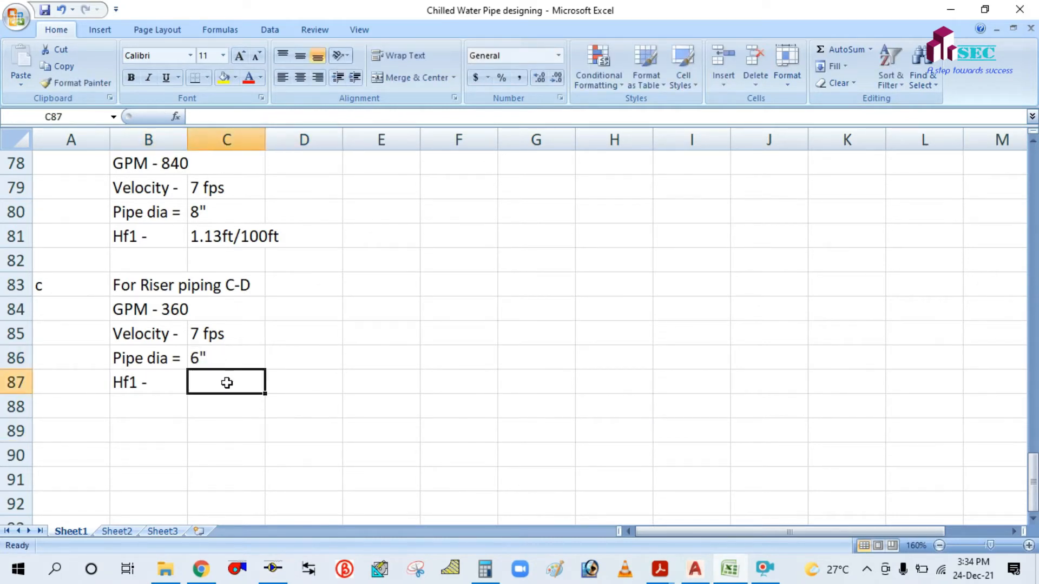
pyautogui.click(271, 569)
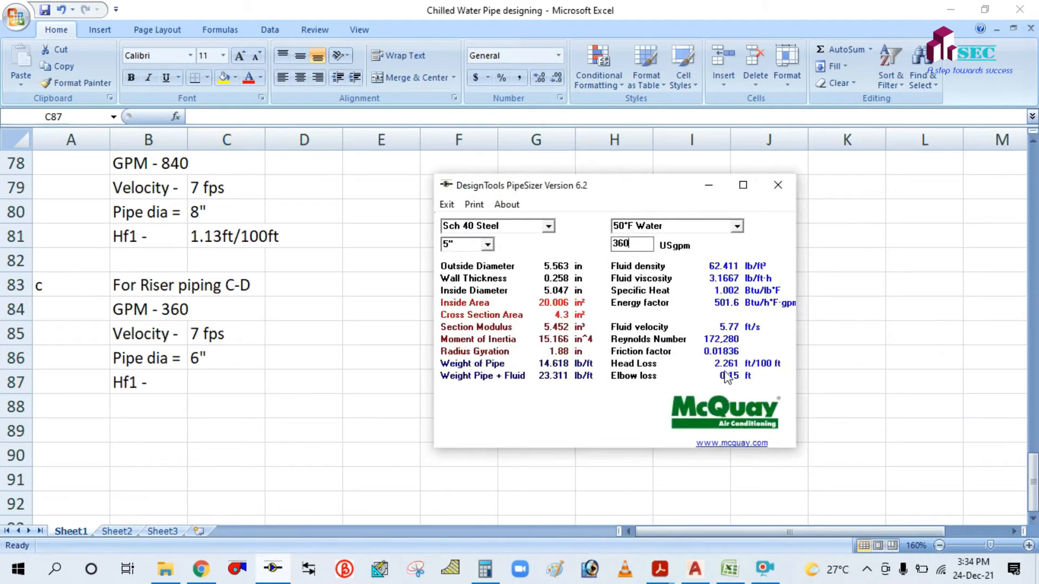
pyautogui.click(709, 185)
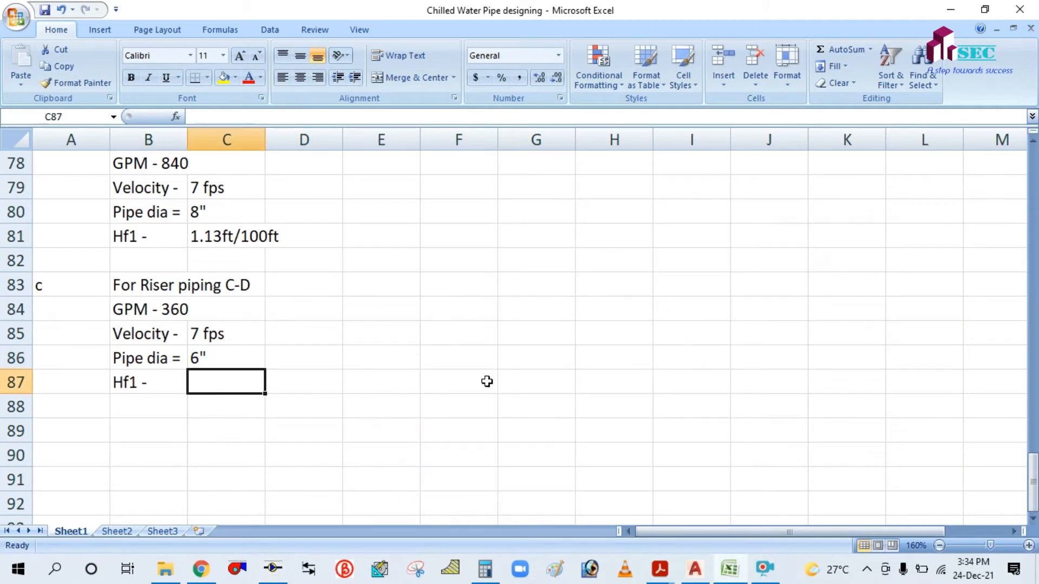
pyautogui.write('2.261 ft')
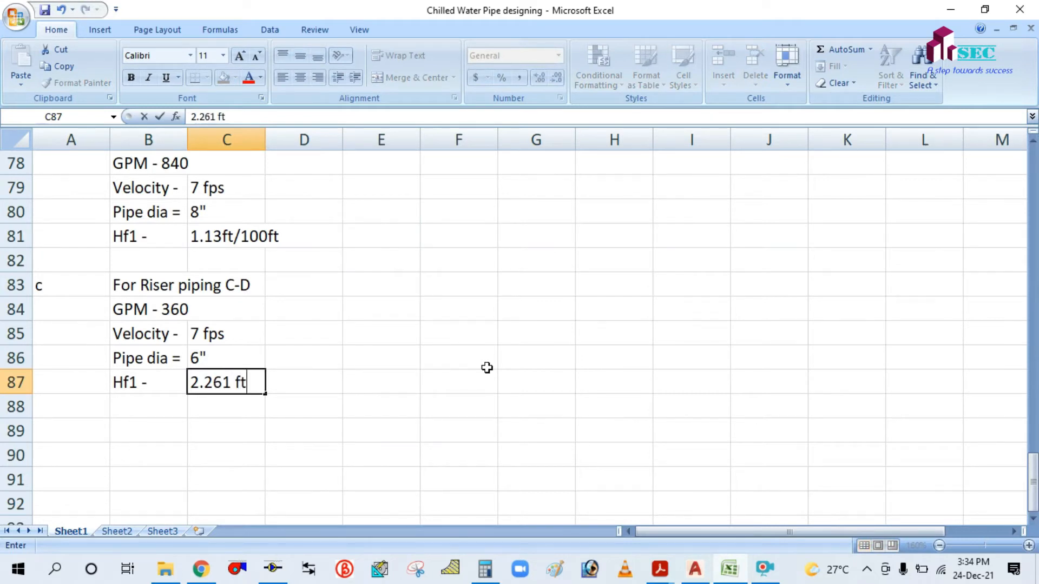
pyautogui.write('/100ft')
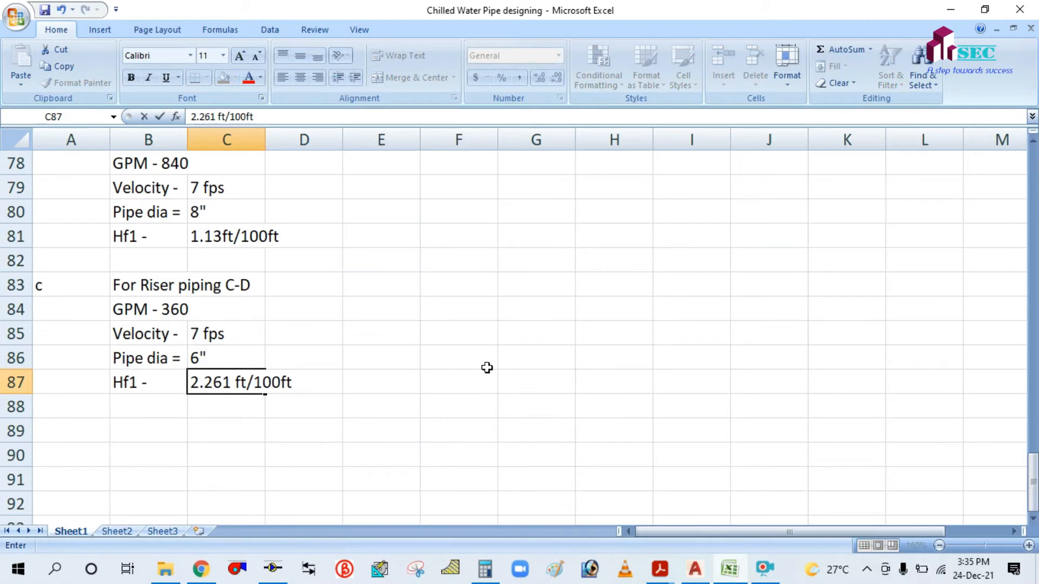
pyautogui.click(487, 367)
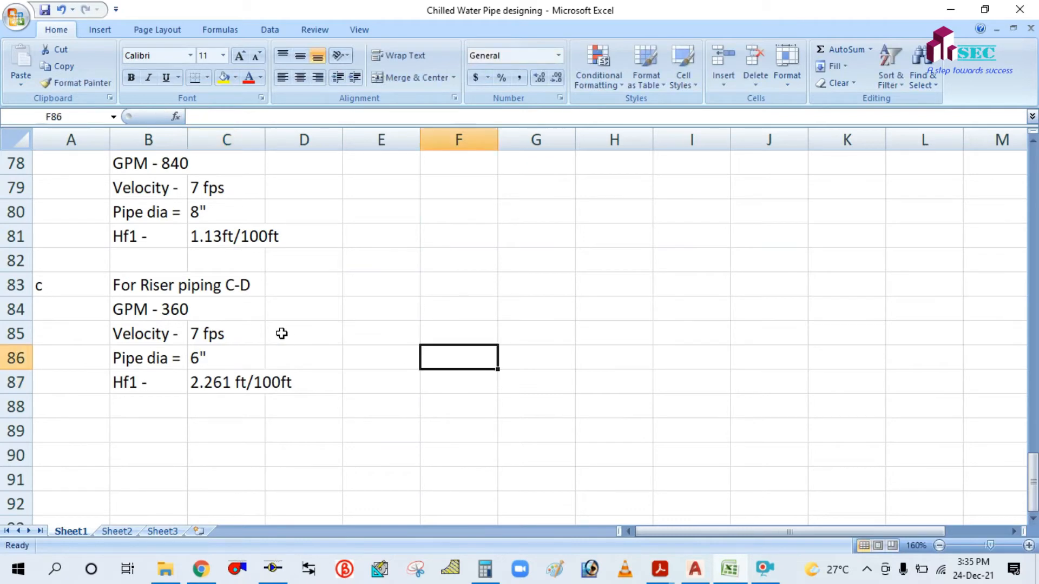
pyautogui.scroll(4, 281, 332)
pyautogui.scroll(3, 144, 311)
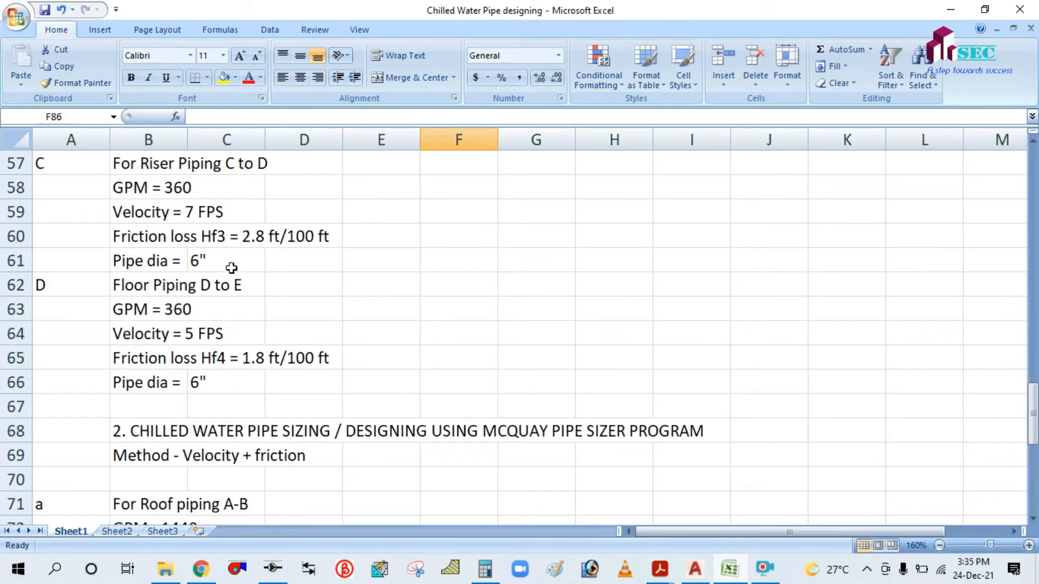
pyautogui.scroll(-7, 366, 286)
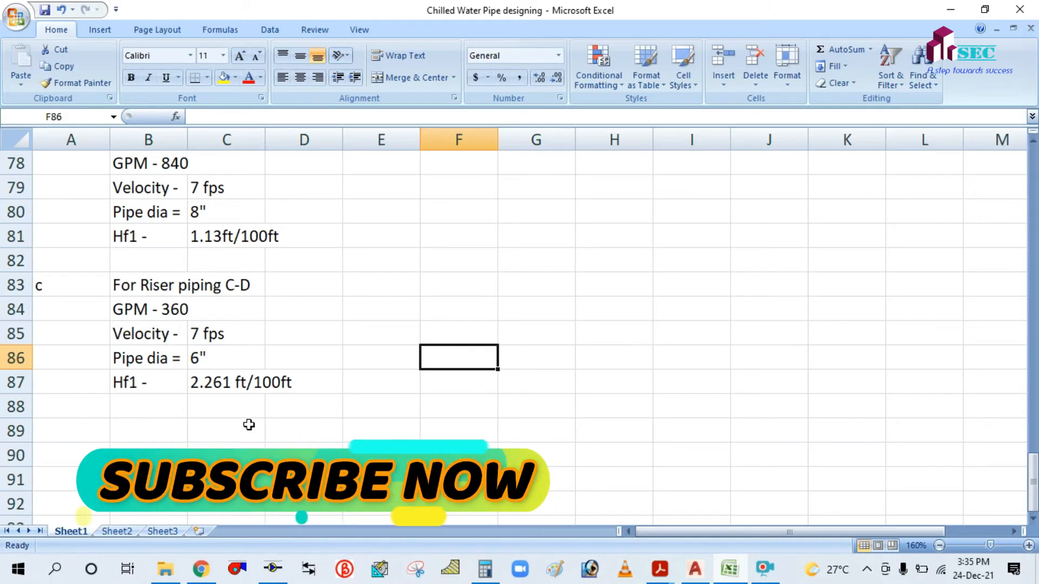
pyautogui.click(770, 571)
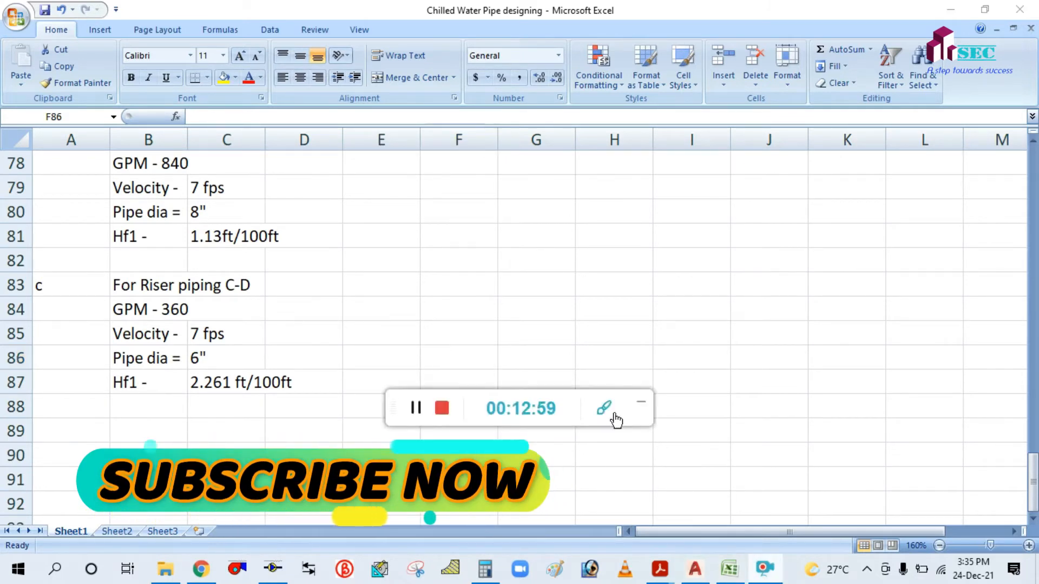
pyautogui.click(644, 406)
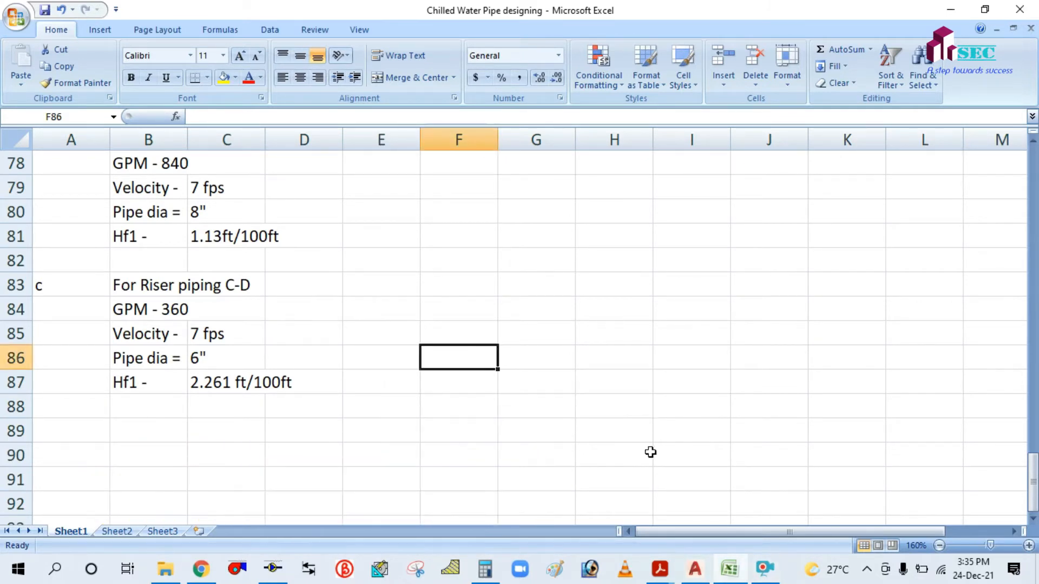
pyautogui.scroll(-2, 610, 459)
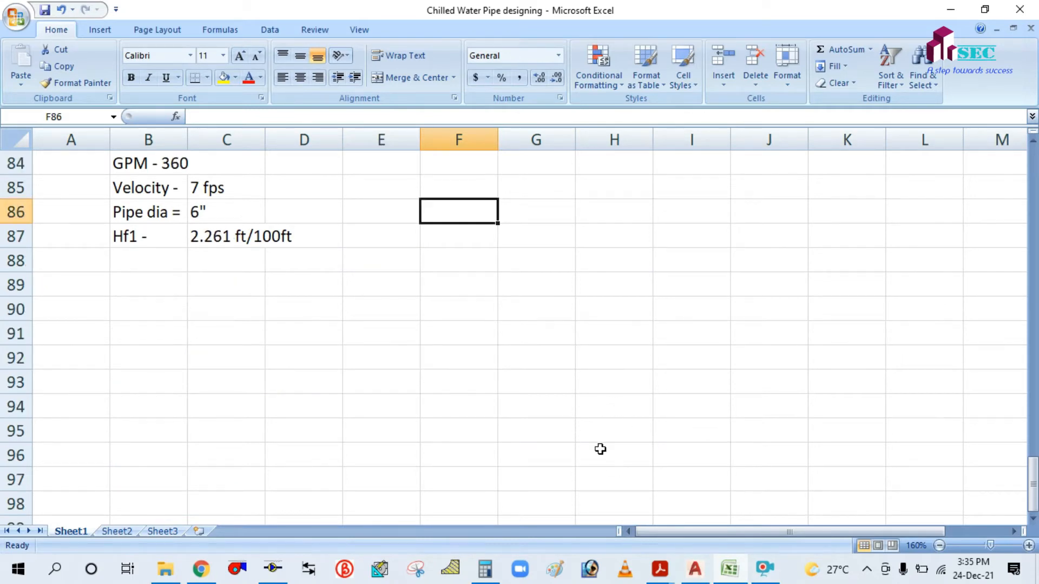
pyautogui.hotkey('alt', 'Tab')
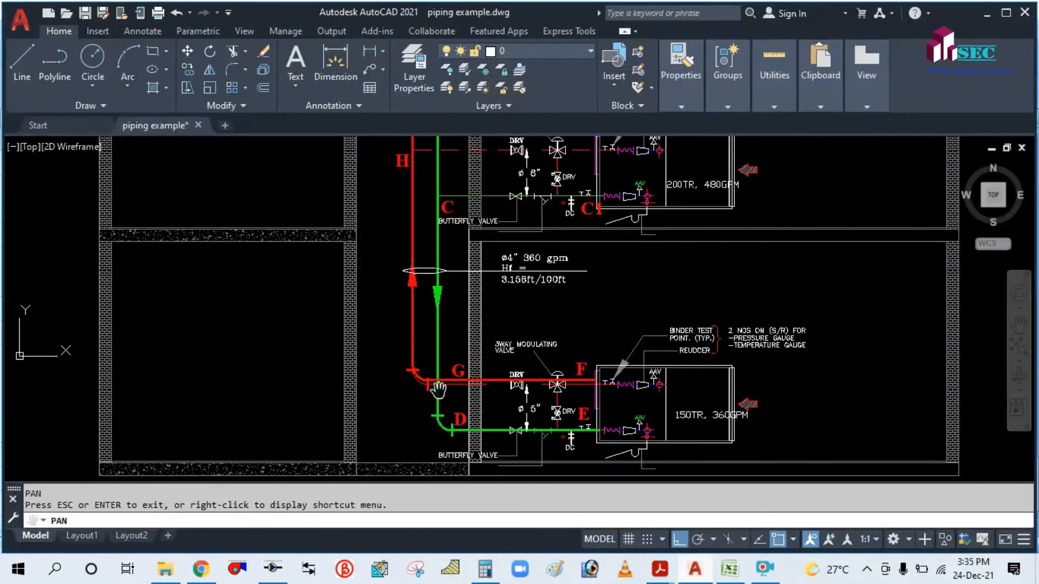
pyautogui.scroll(4, 502, 411)
pyautogui.moveTo(494, 399); pyautogui.dragTo(408, 321)
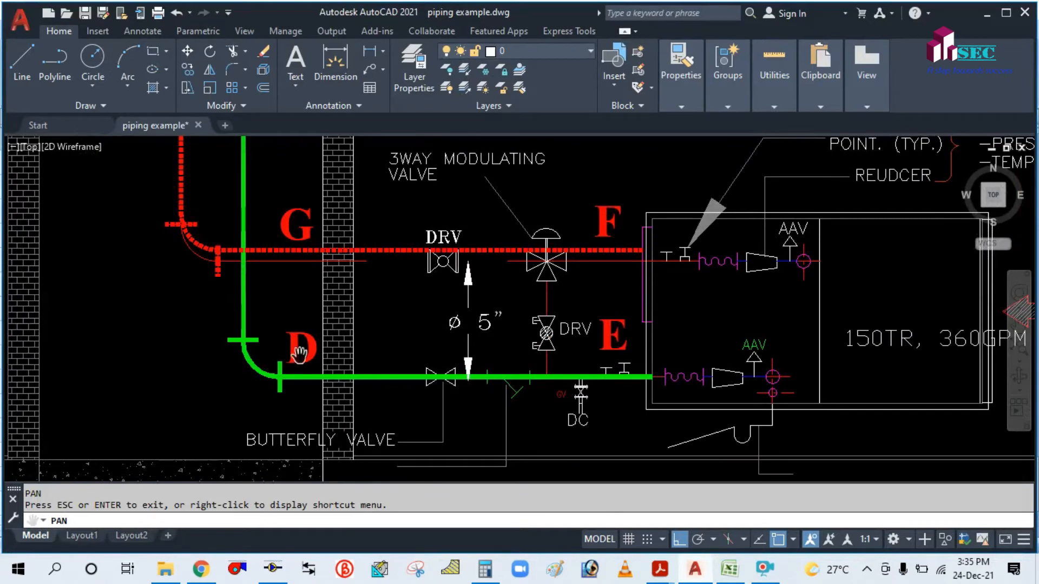
pyautogui.click(729, 568)
pyautogui.scroll(2, 80, 297)
pyautogui.scroll(-1, 81, 313)
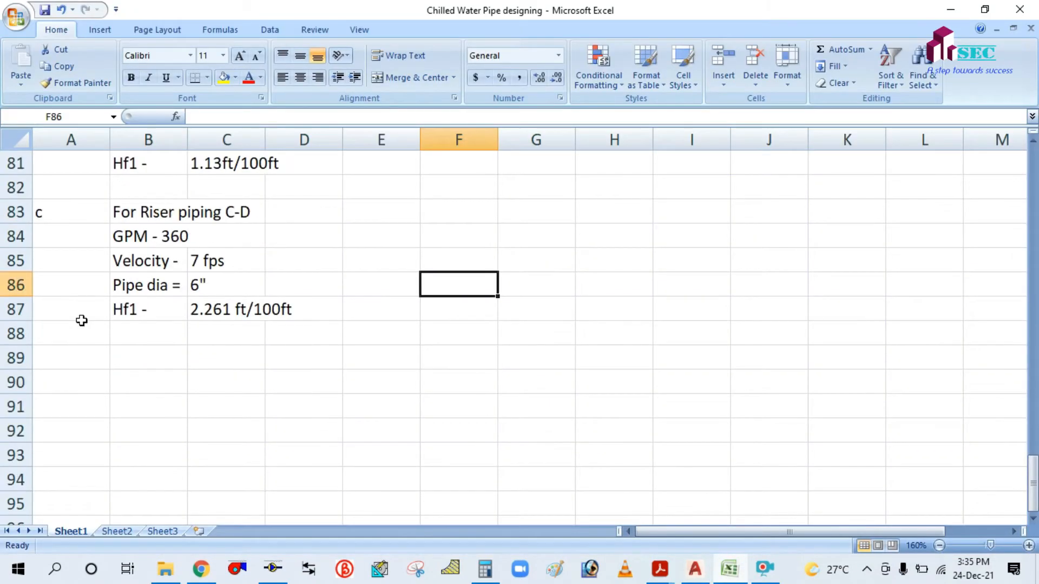
# Label the new section e with the heading 'Floor piping D-E'.
pyautogui.click(66, 356)
pyautogui.write('e')
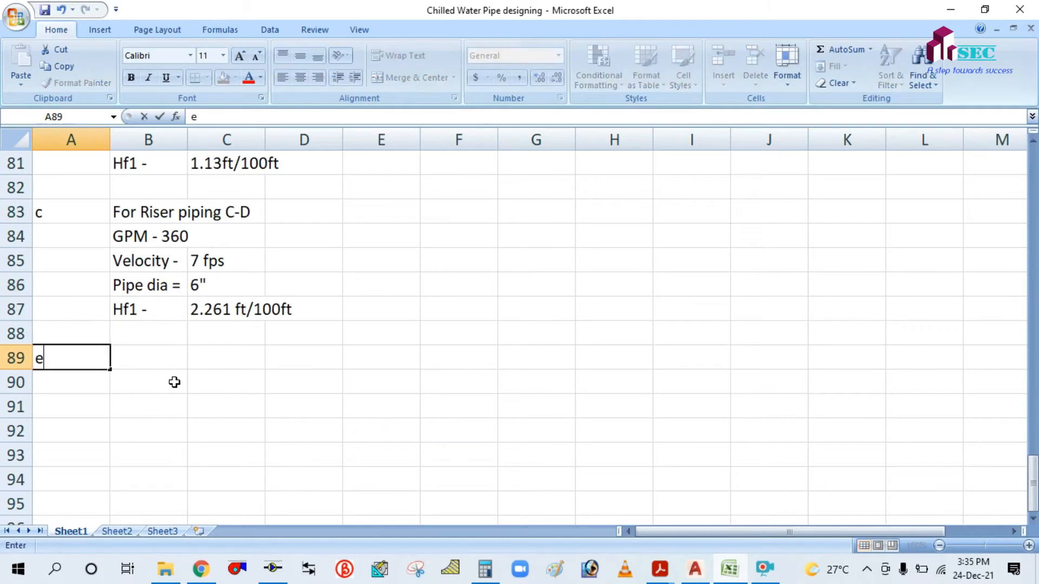
pyautogui.click(164, 358)
pyautogui.write('F')
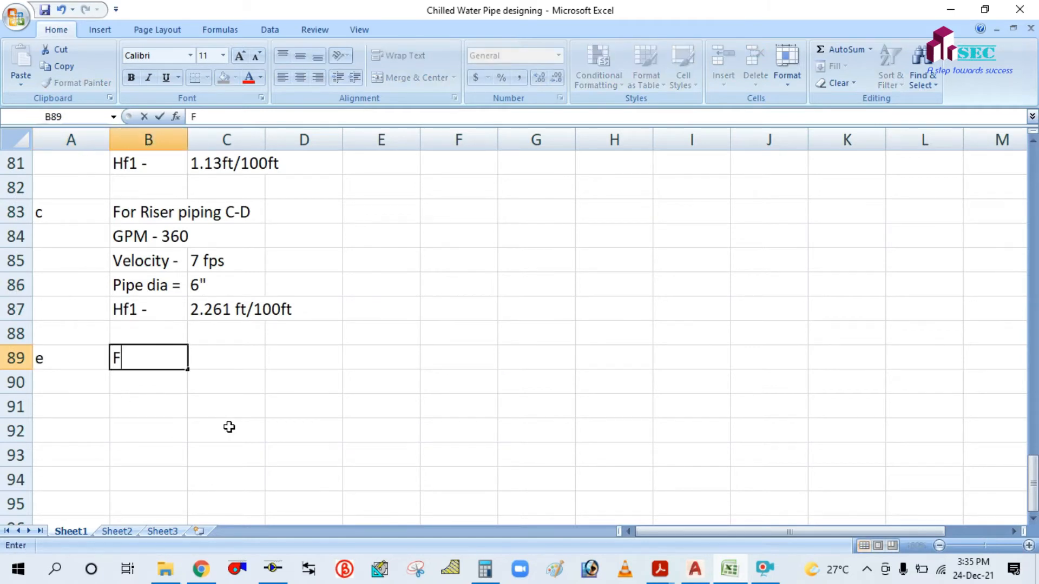
pyautogui.write('loor pi')
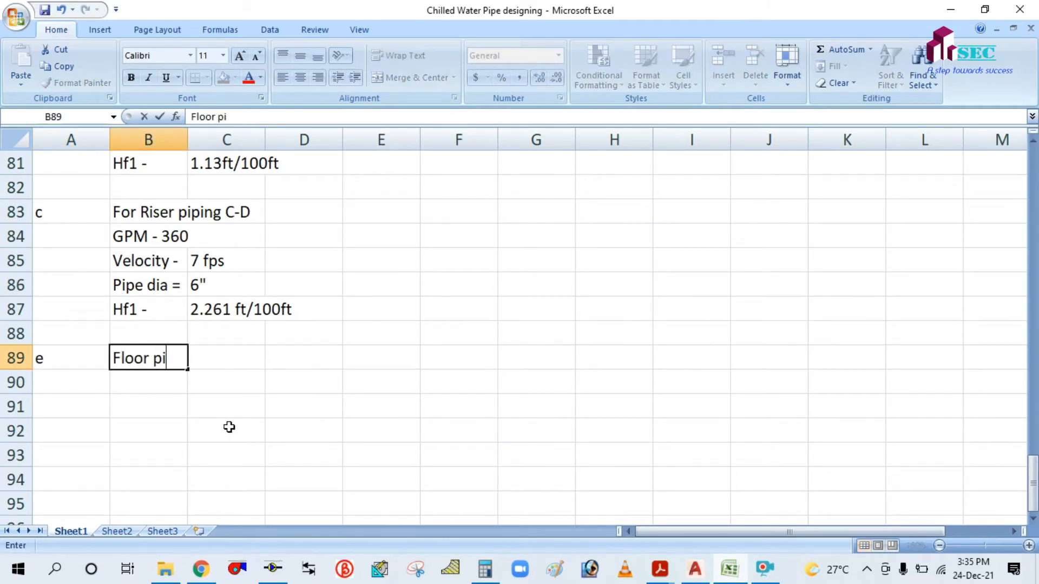
pyautogui.write('ping D')
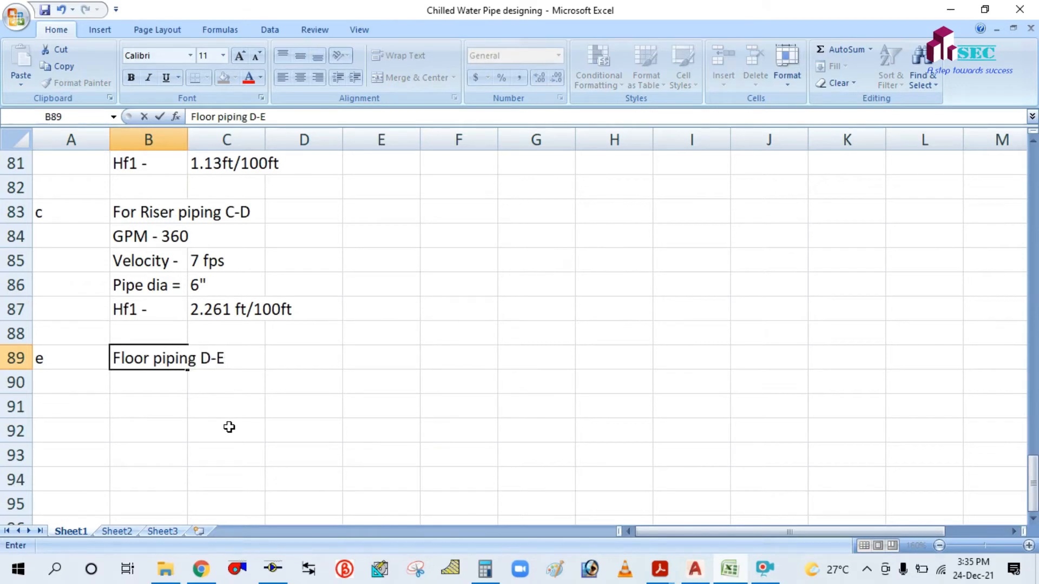
pyautogui.write('-E')
pyautogui.click(229, 427)
# Copy the GPM - 360, Velocity, Pipe dia and Hf1 labels into B90 below the heading.
pyautogui.moveTo(130, 237); pyautogui.dragTo(144, 303)
pyautogui.hotkey('ctrl', 'c')
pyautogui.click(138, 390)
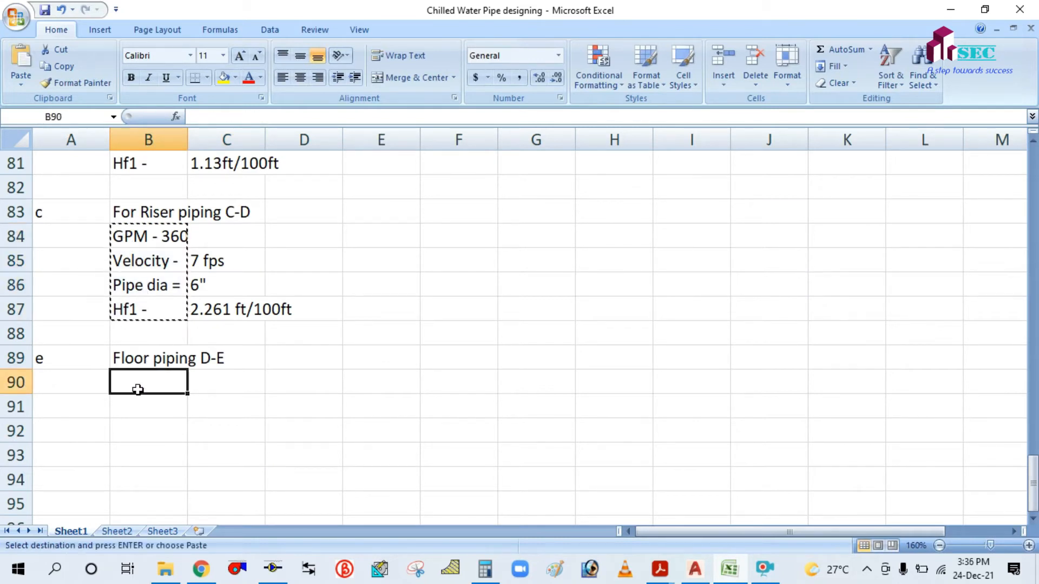
pyautogui.hotkey('ctrl', 'v')
pyautogui.press('Escape')
pyautogui.click(376, 400)
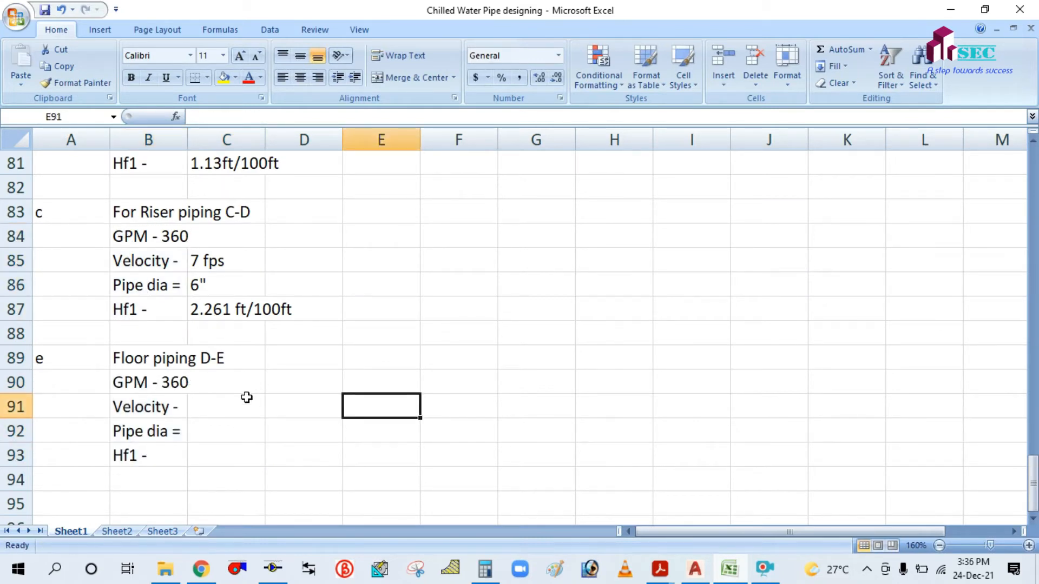
pyautogui.click(127, 380)
pyautogui.click(128, 410)
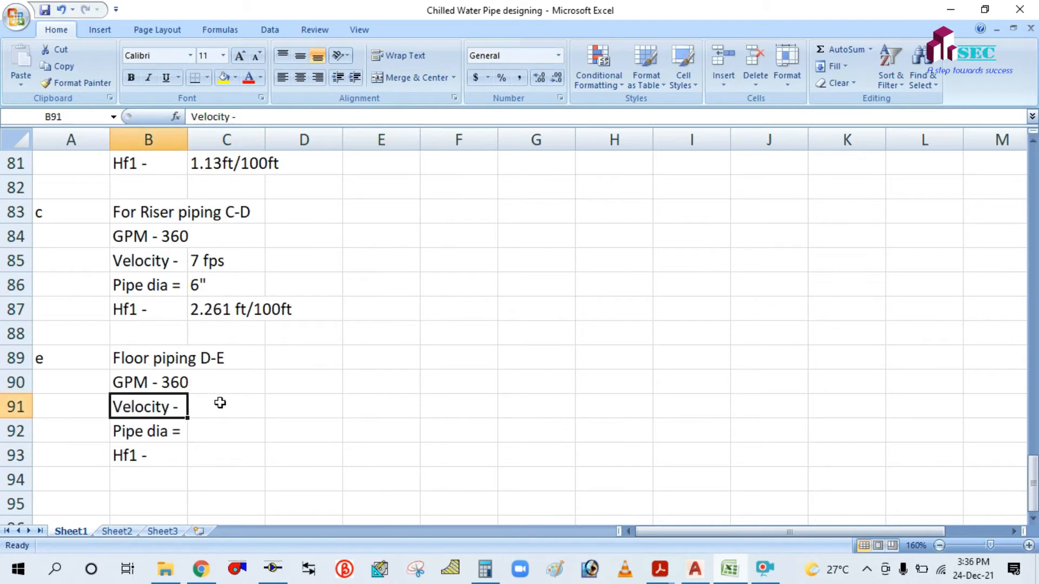
# Enter 5FPS as the floor piping velocity value.
pyautogui.click(219, 402)
pyautogui.write('5')
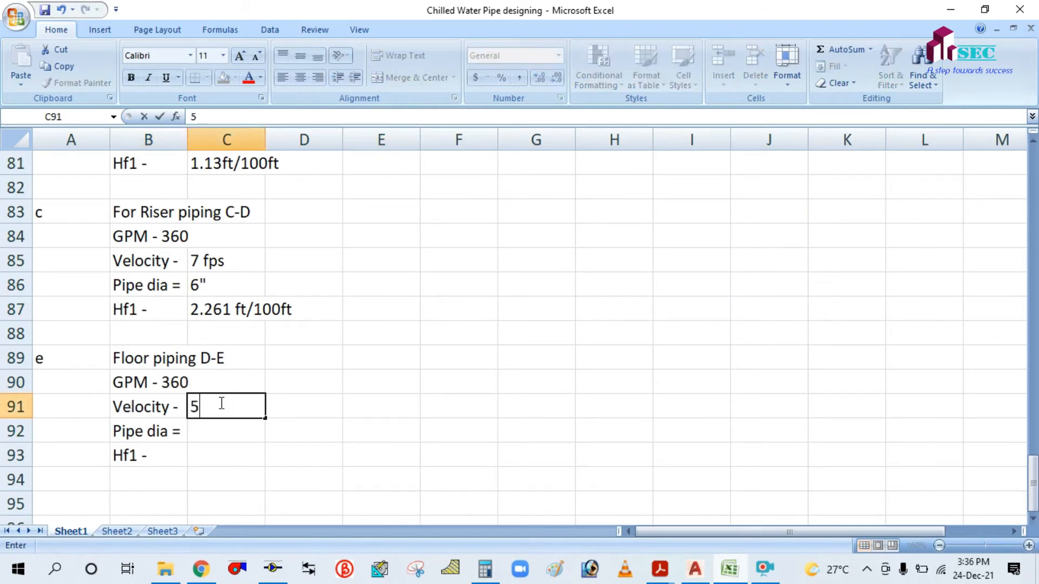
pyautogui.write('FPS')
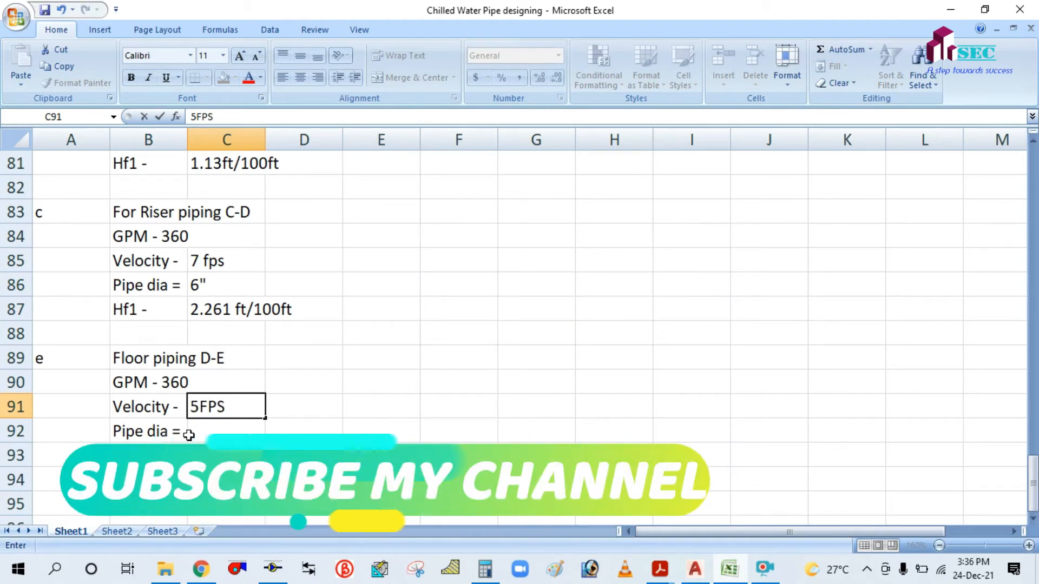
pyautogui.click(150, 431)
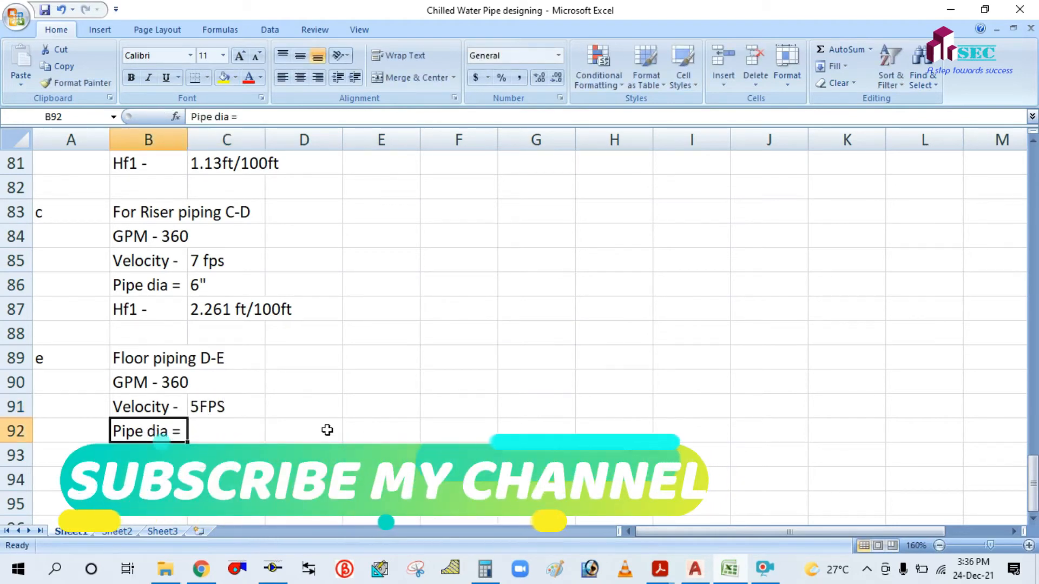
pyautogui.click(275, 572)
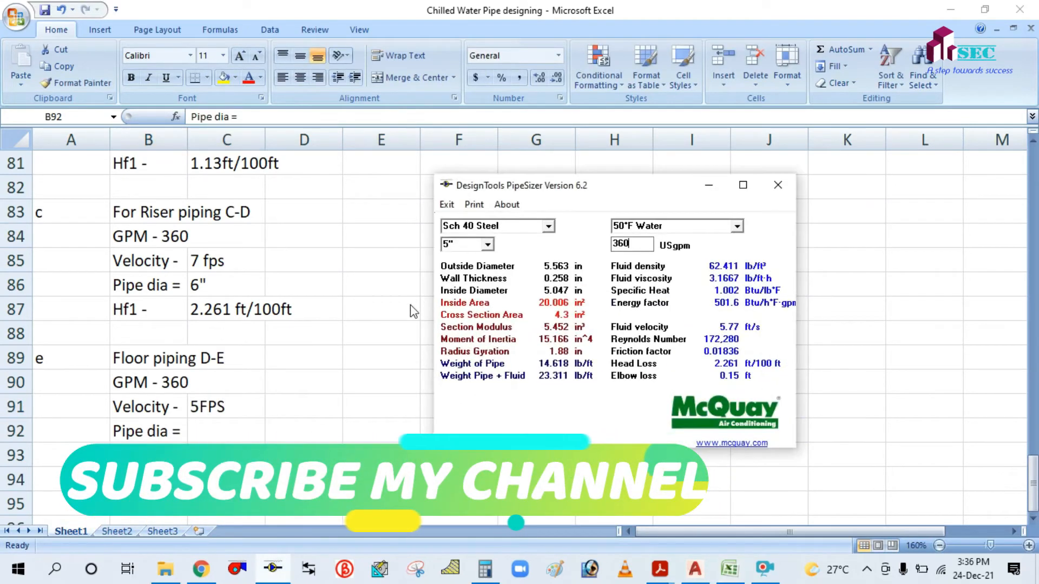
# Test 360 USgpm on 4" pipe, then switch to 5" pipe and re-enter 360.
pyautogui.click(489, 244)
pyautogui.scroll(2, 469, 278)
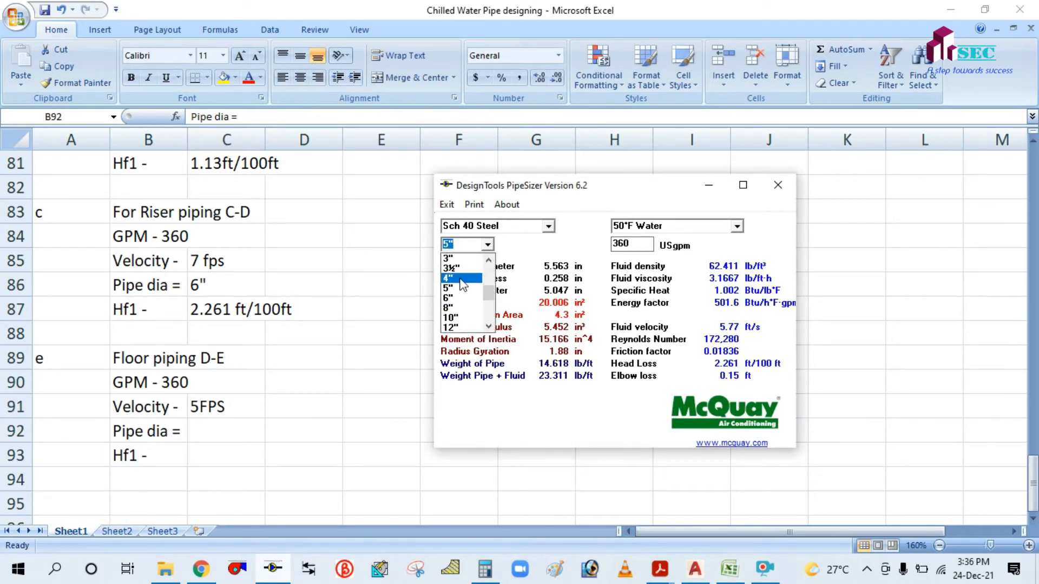
pyautogui.click(469, 279)
pyautogui.doubleClick(650, 243)
pyautogui.press('BackSpace')
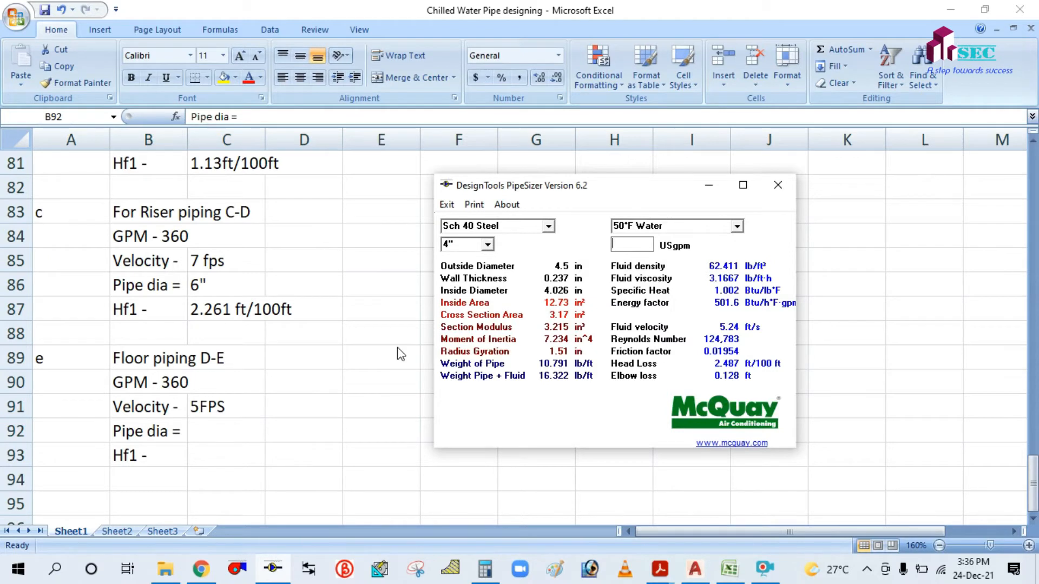
pyautogui.write('360')
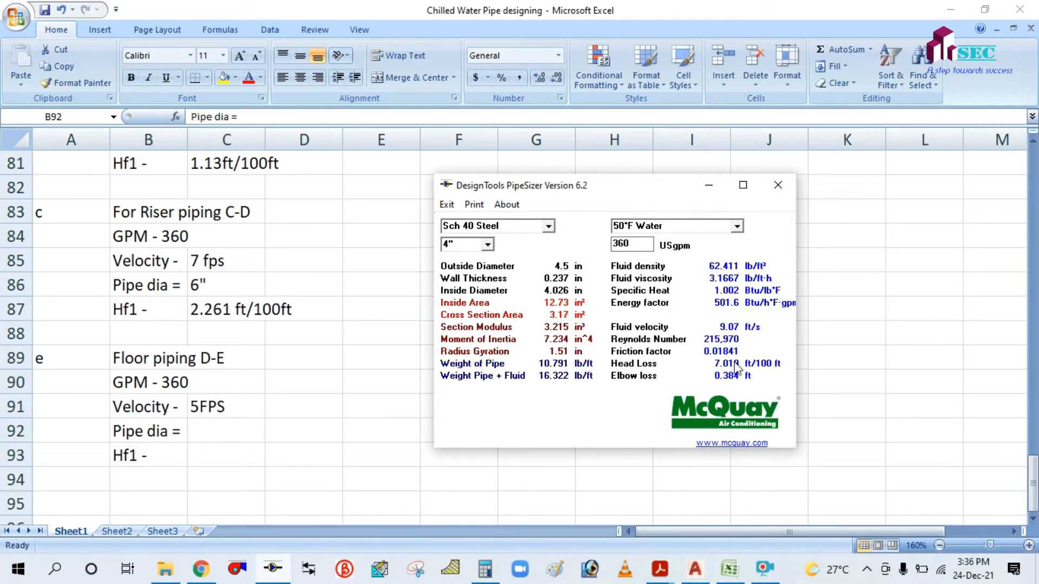
pyautogui.click(489, 246)
pyautogui.click(472, 270)
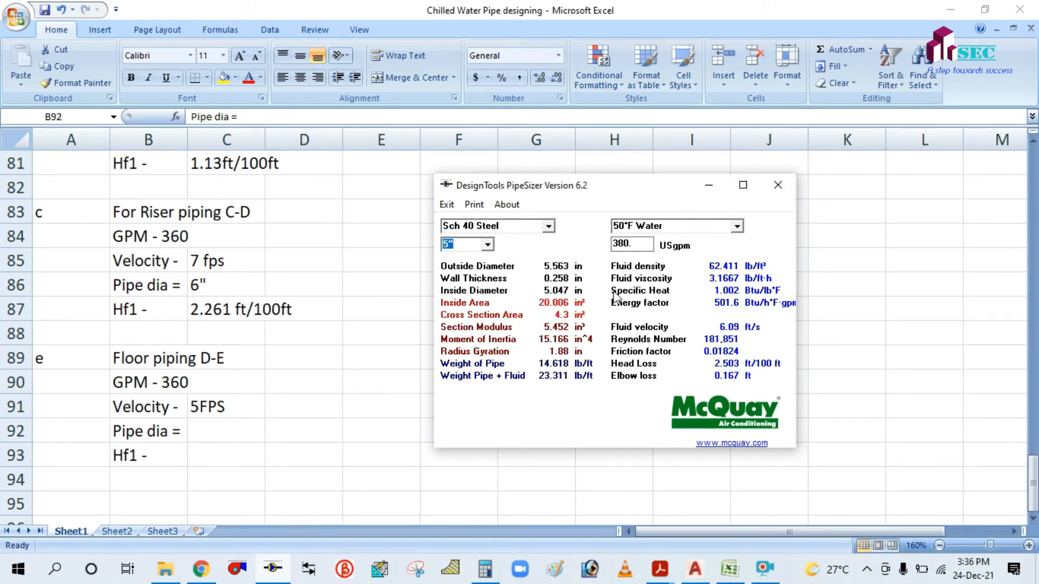
pyautogui.moveTo(650, 243); pyautogui.dragTo(596, 240)
pyautogui.write('3')
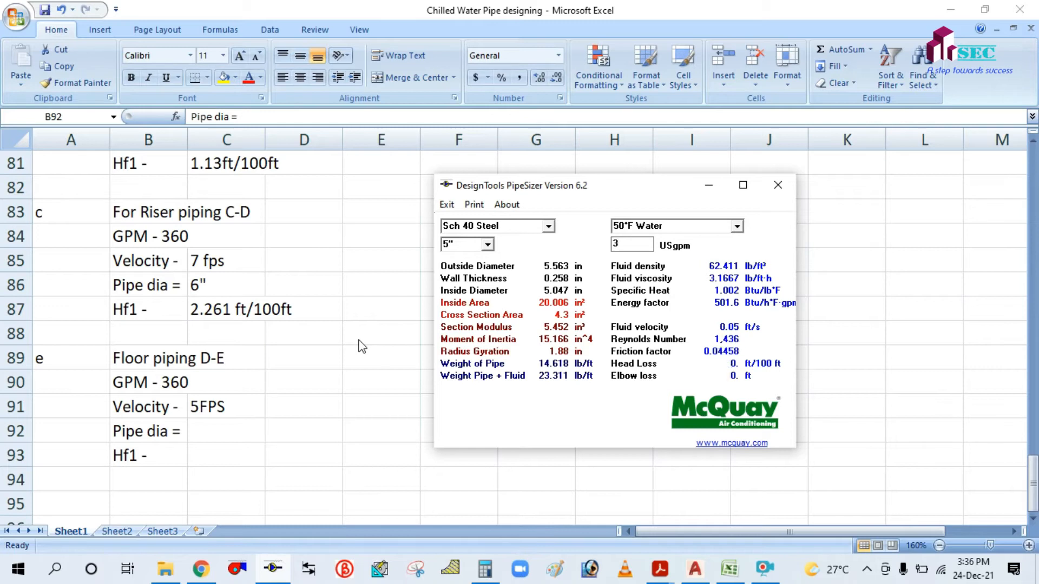
pyautogui.write('60')
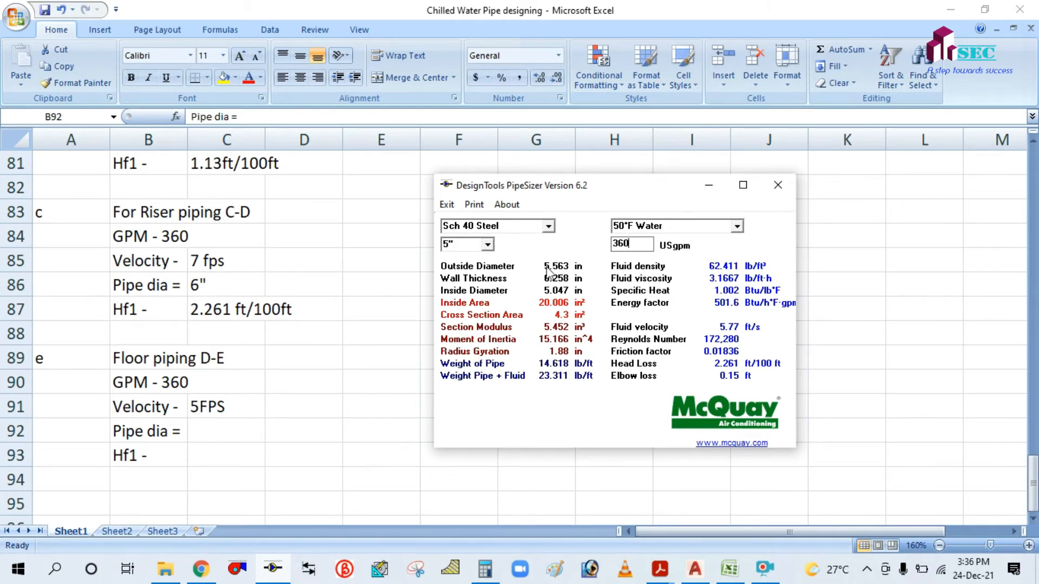
# Enter 6" as the Floor piping D-E pipe diameter in C92.
pyautogui.click(709, 185)
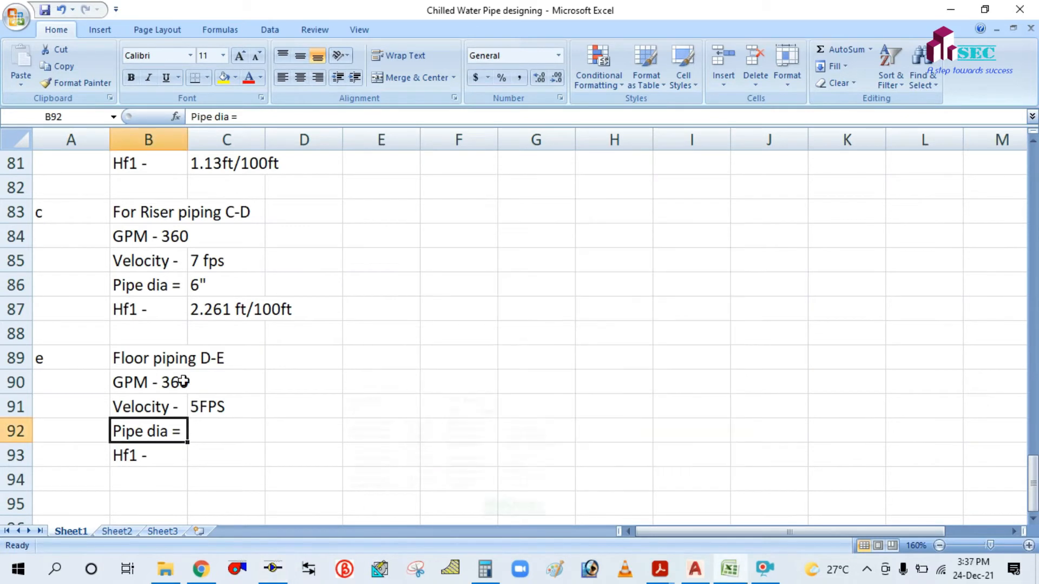
pyautogui.click(215, 436)
pyautogui.write('6')
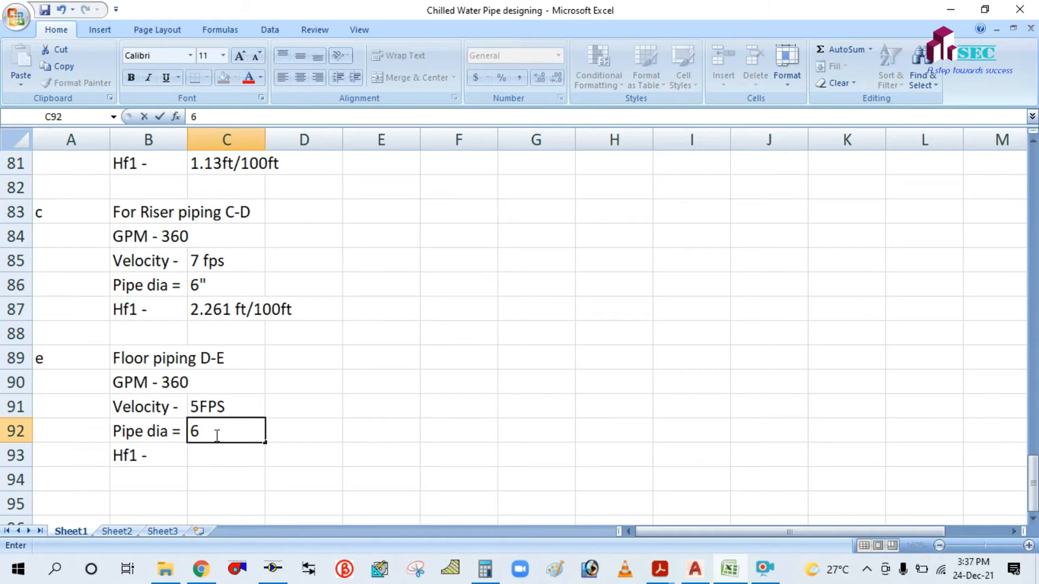
pyautogui.click(210, 453)
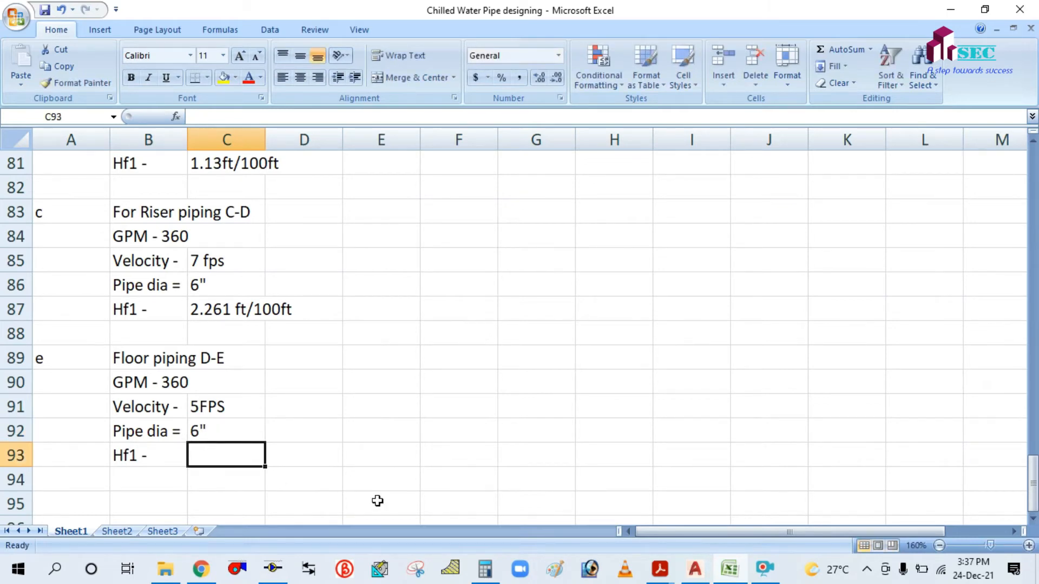
pyautogui.click(276, 580)
pyautogui.click(276, 579)
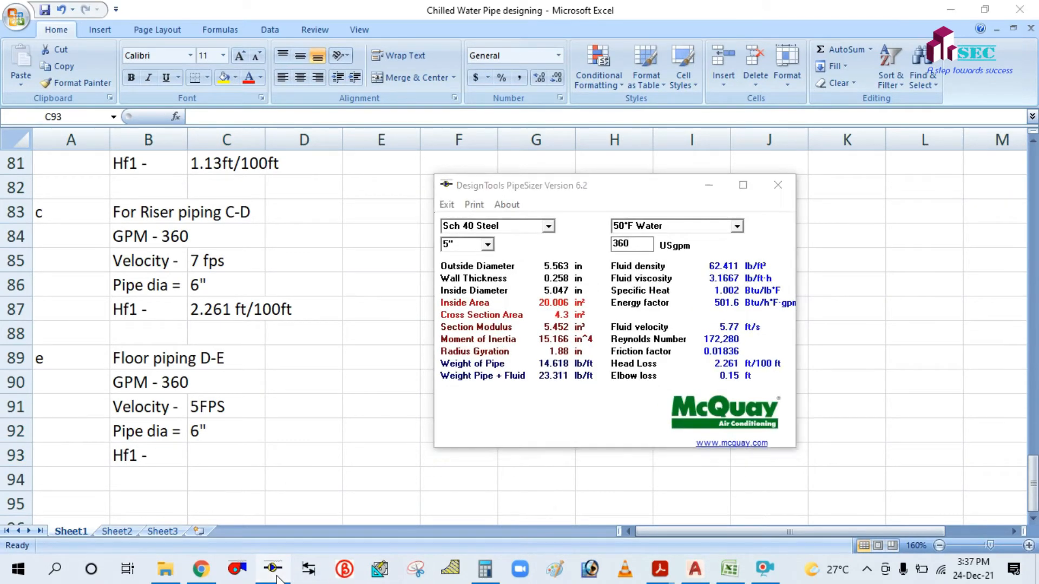
pyautogui.click(273, 571)
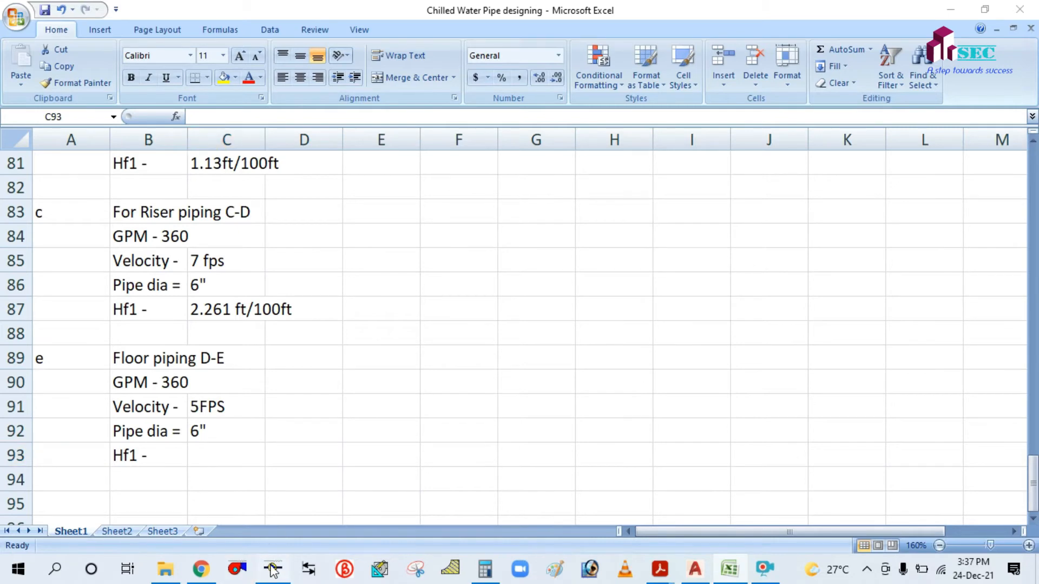
pyautogui.click(273, 570)
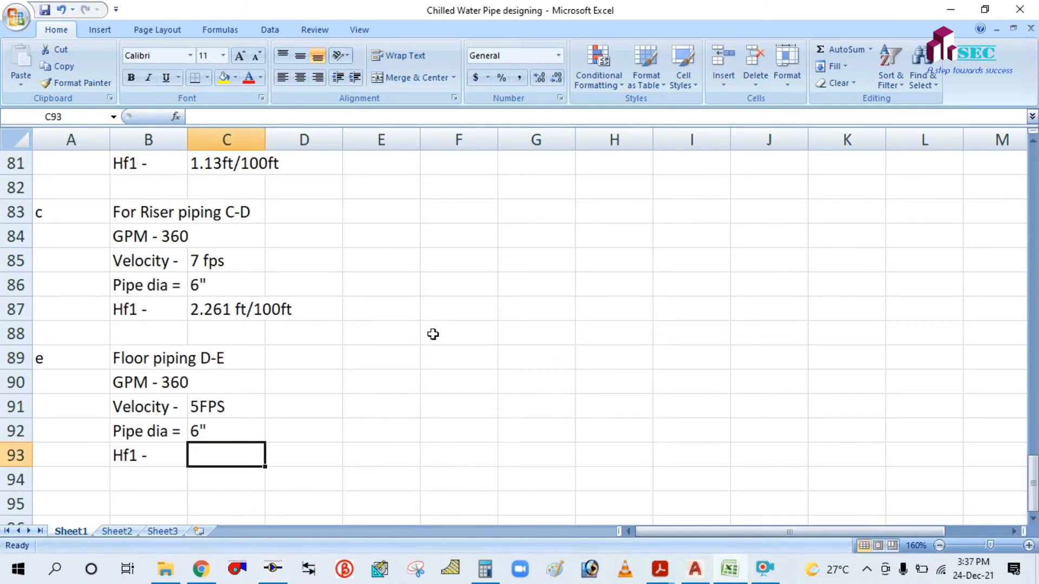
# Copy the 2.261 ft/100ft head loss from C87 into C93.
pyautogui.click(226, 309)
pyautogui.hotkey('ctrl', 'c')
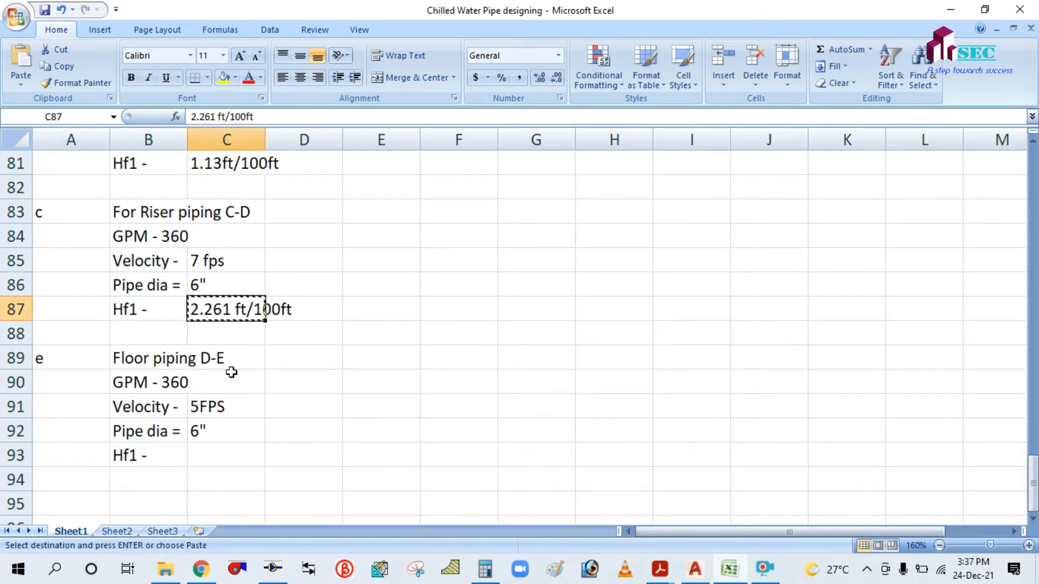
pyautogui.click(201, 449)
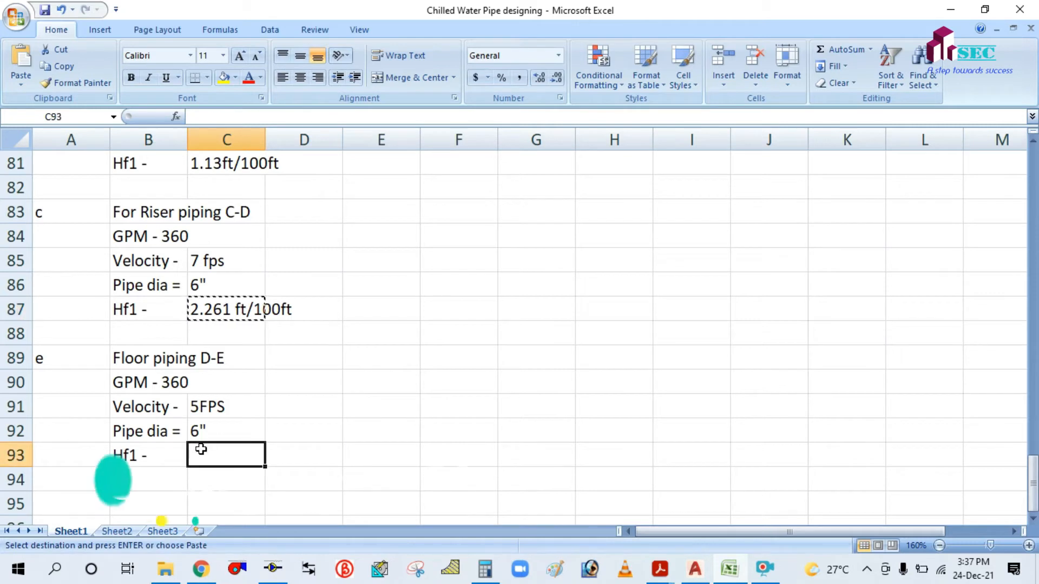
pyautogui.click(459, 332)
pyautogui.press('Escape')
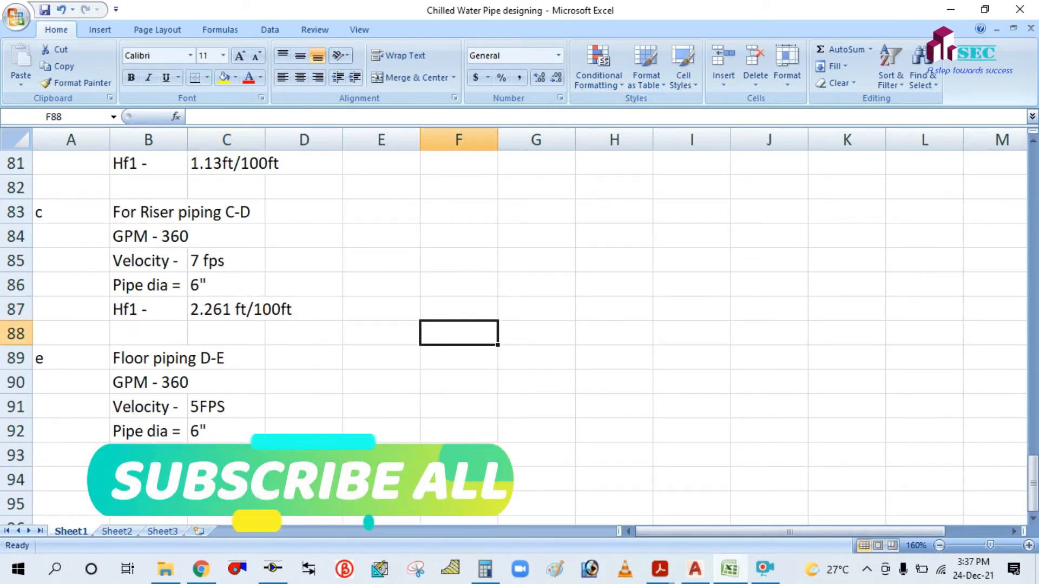
# Change the Hf1 labels in B81 and B87 to Hf2 and Hf3.
pyautogui.scroll(3, 116, 408)
pyautogui.scroll(2, 116, 408)
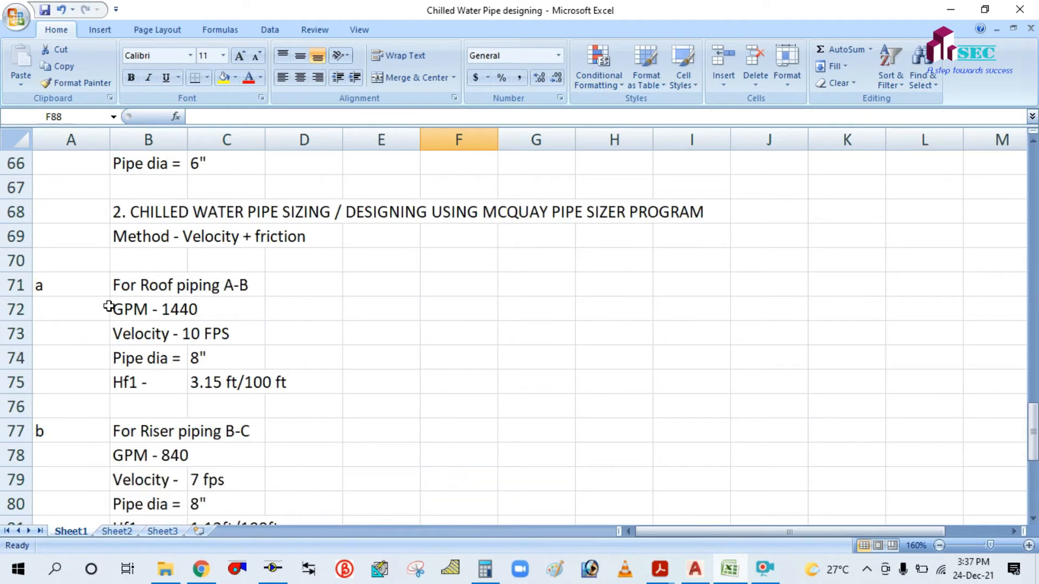
pyautogui.scroll(-2, 137, 395)
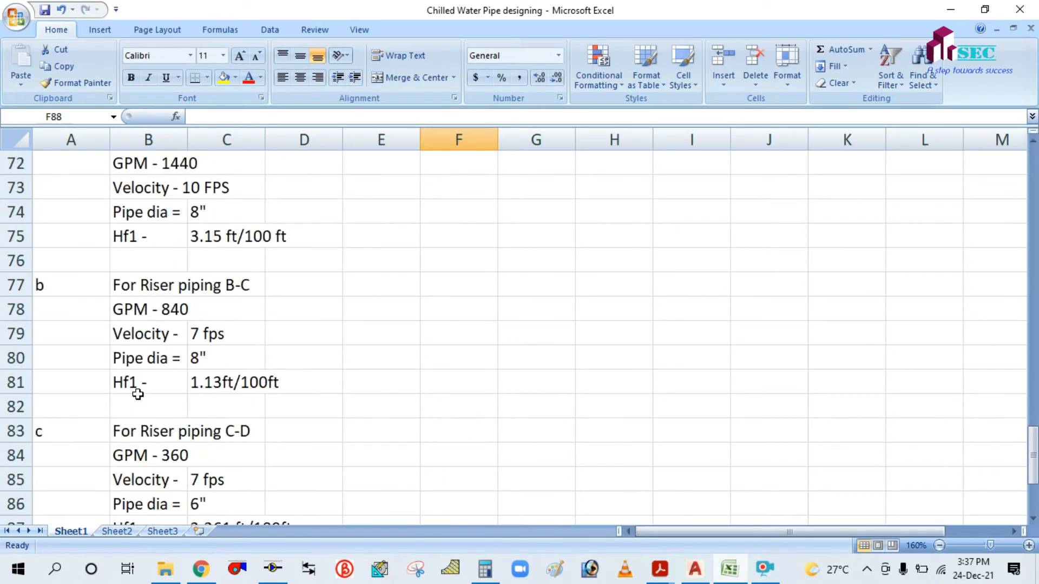
pyautogui.doubleClick(138, 384)
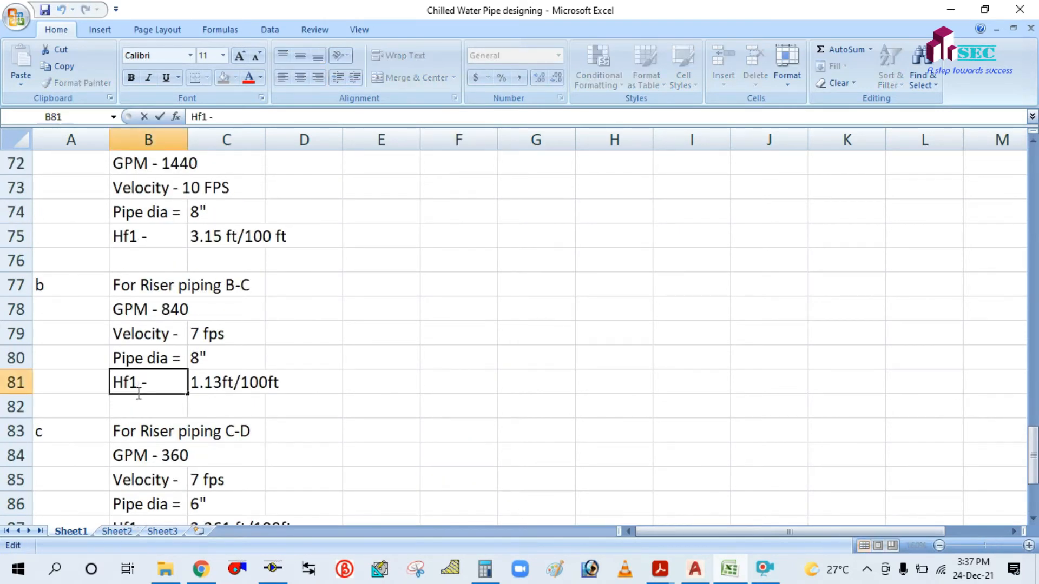
pyautogui.press('BackSpace')
pyautogui.write('2')
pyautogui.click(338, 361)
pyautogui.scroll(-3, 338, 361)
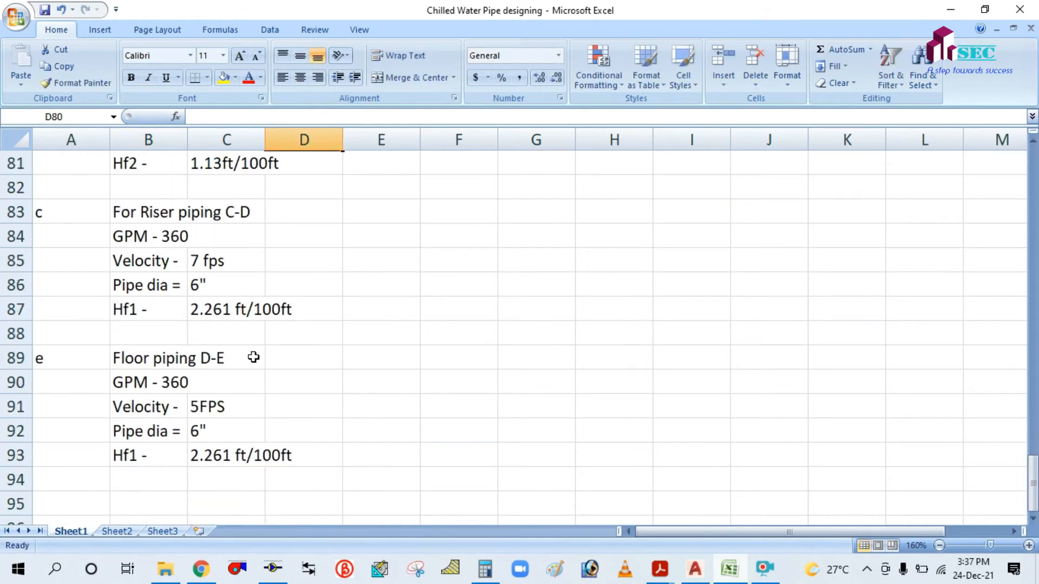
pyautogui.doubleClick(140, 312)
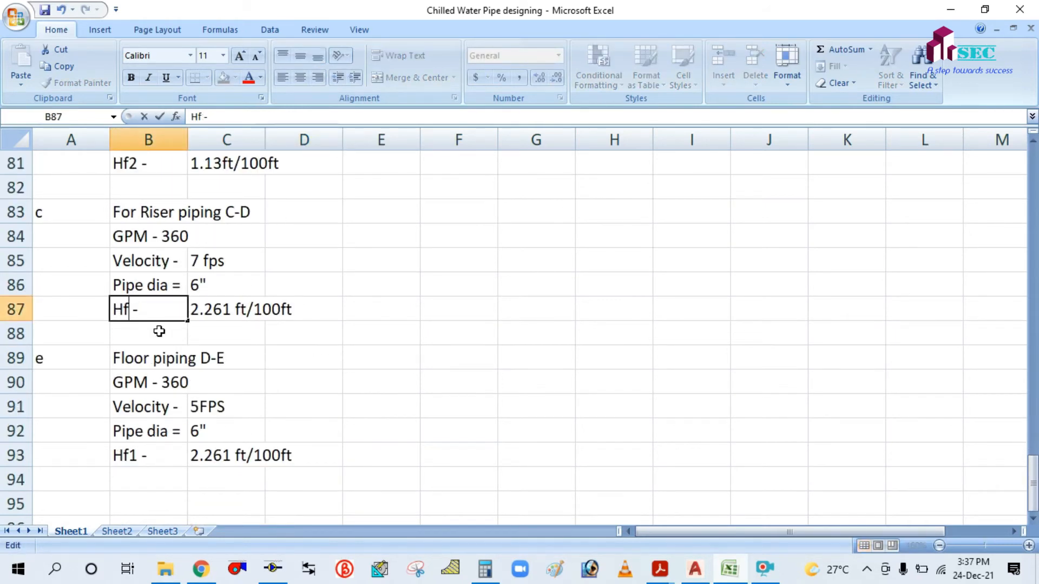
pyautogui.write('3')
pyautogui.click(406, 320)
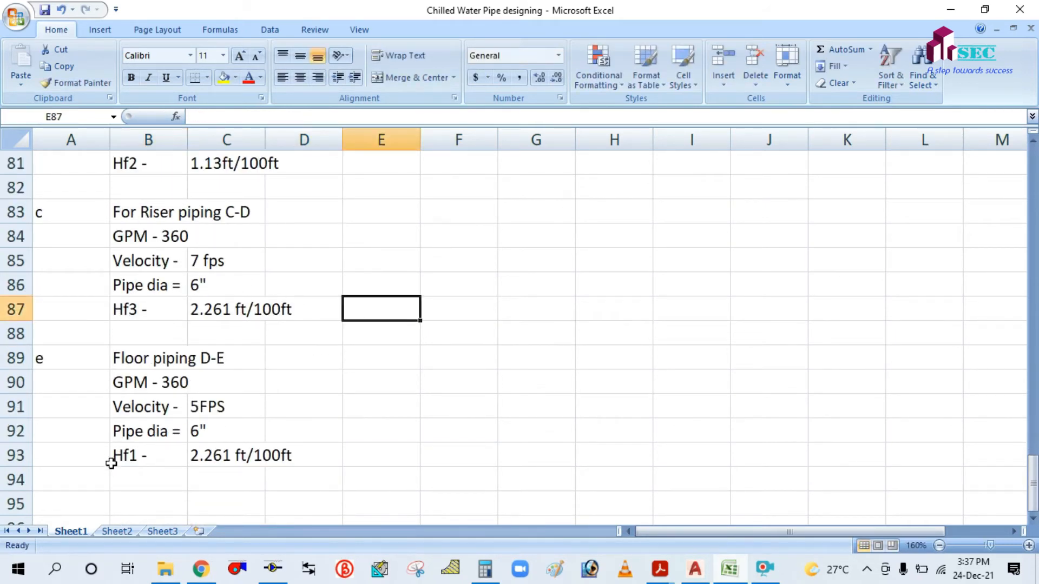
# Change the D-E head-loss label in B93 to Hf4.
pyautogui.doubleClick(133, 455)
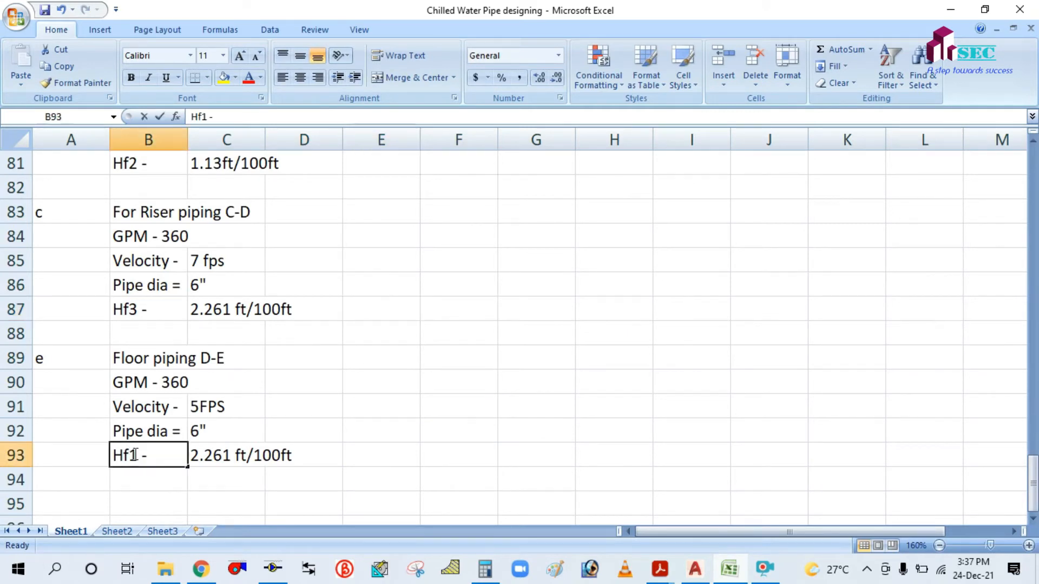
pyautogui.press('BackSpace')
pyautogui.write('4')
pyautogui.click(502, 320)
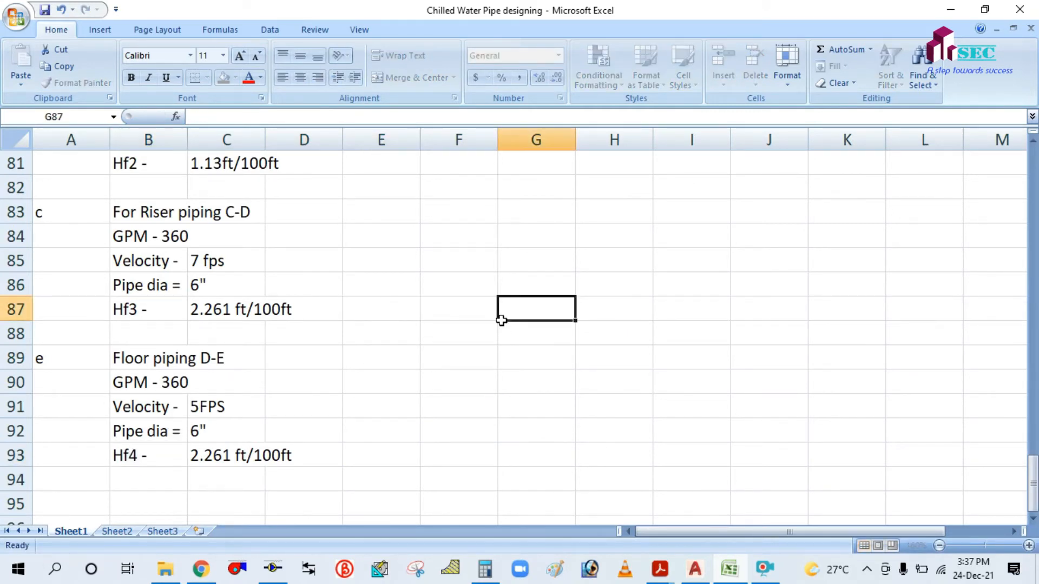
pyautogui.scroll(3, 436, 351)
pyautogui.scroll(-2, 436, 351)
pyautogui.scroll(-2, 436, 350)
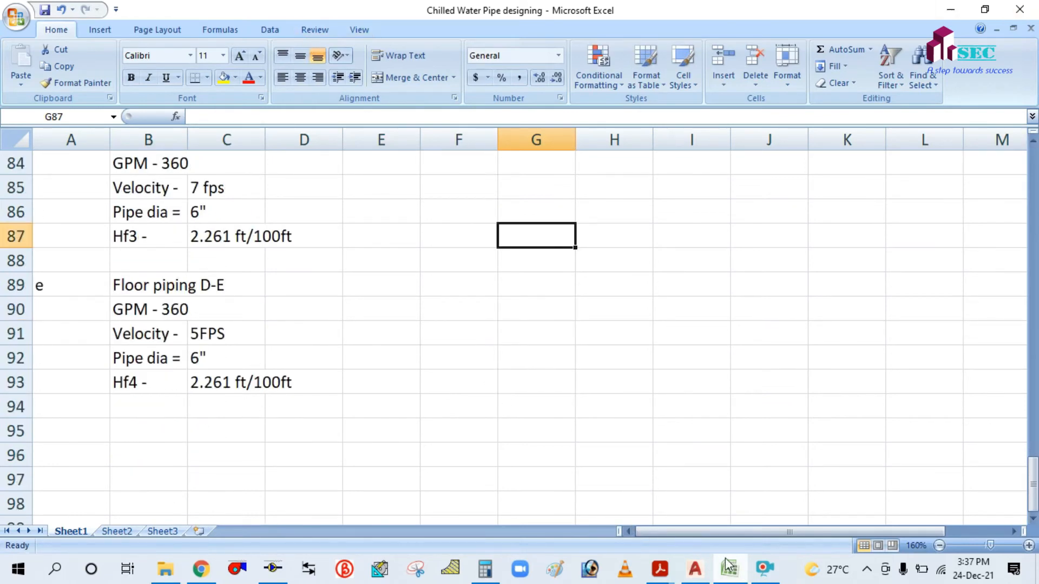
pyautogui.click(694, 568)
pyautogui.moveTo(382, 258); pyautogui.dragTo(468, 367)
pyautogui.moveTo(620, 350); pyautogui.dragTo(522, 283)
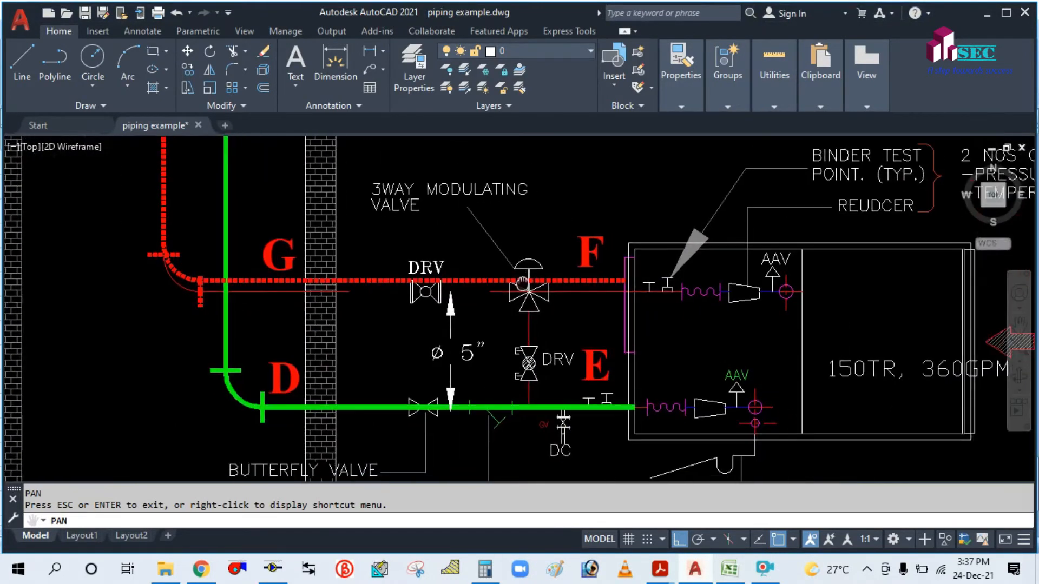
pyautogui.scroll(-2, 522, 283)
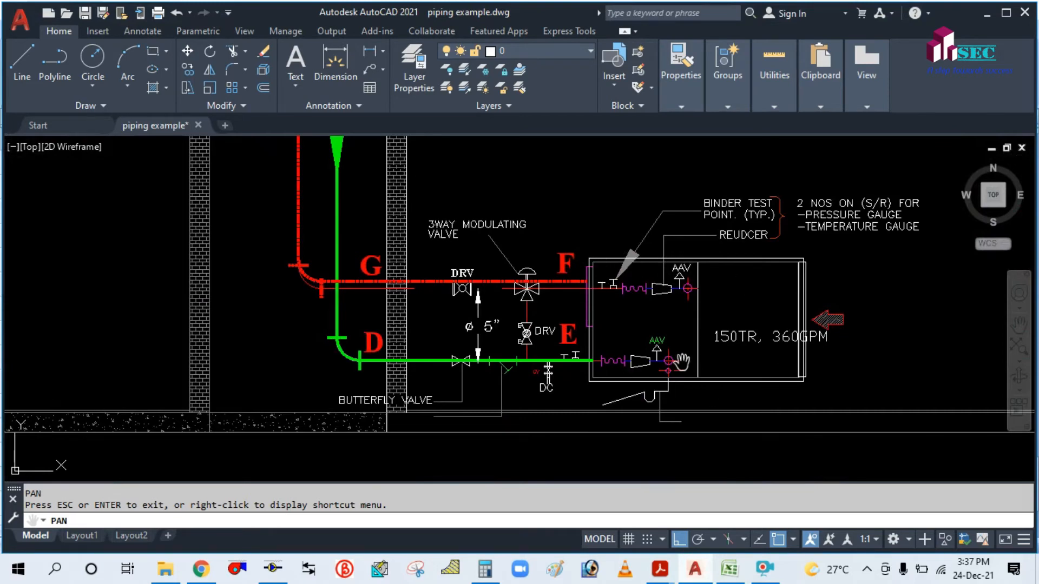
pyautogui.scroll(2, 728, 298)
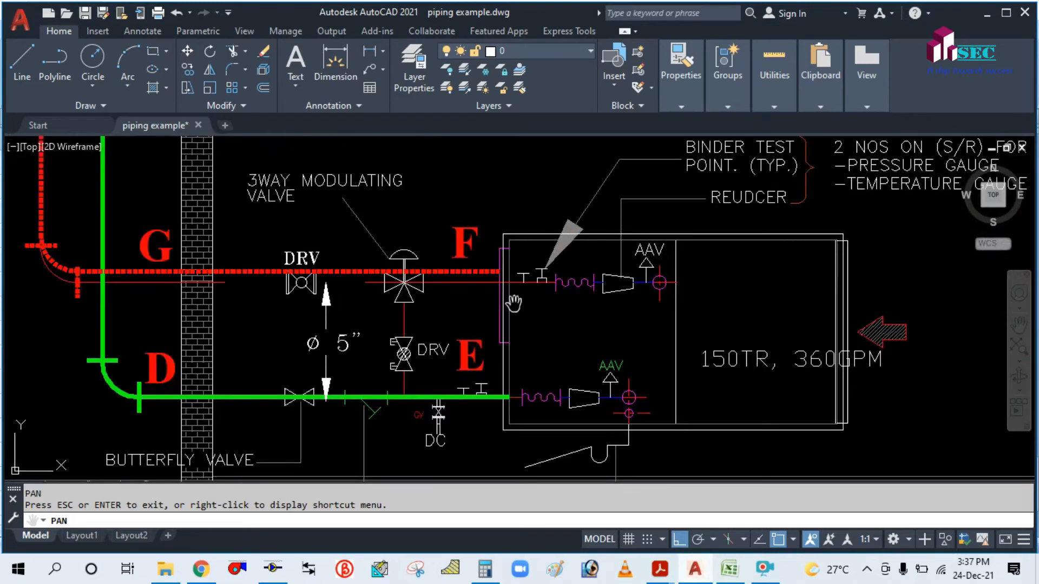
pyautogui.moveTo(506, 314)
pyautogui.mouseDown()
pyautogui.moveTo(691, 326)
pyautogui.moveTo(718, 362)
pyautogui.mouseUp()
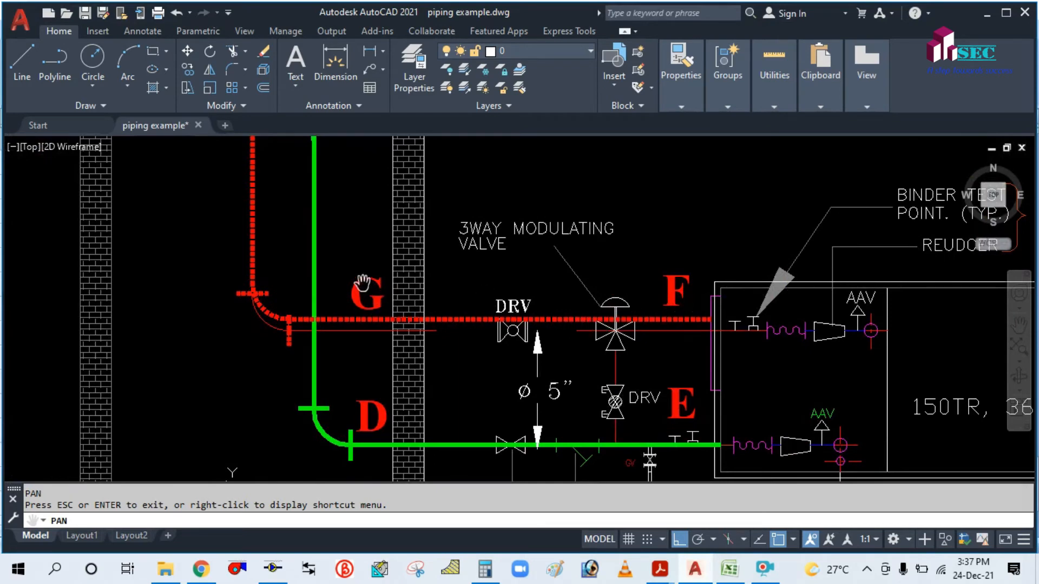
pyautogui.moveTo(363, 283); pyautogui.dragTo(442, 341)
pyautogui.scroll(-4, 464, 333)
pyautogui.moveTo(519, 399); pyautogui.dragTo(527, 361)
pyautogui.scroll(2, 527, 349)
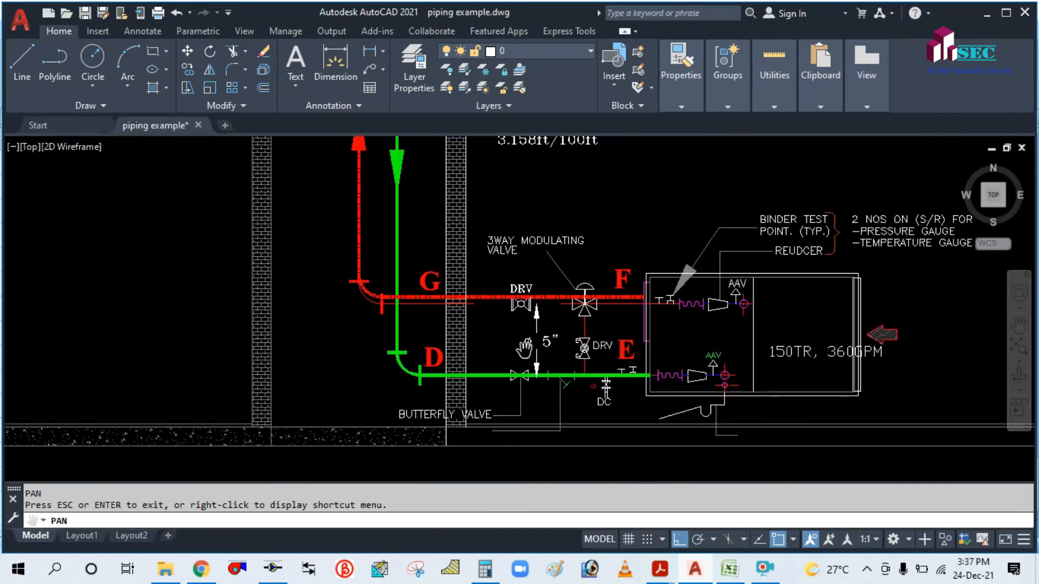
pyautogui.moveTo(503, 318); pyautogui.dragTo(502, 381)
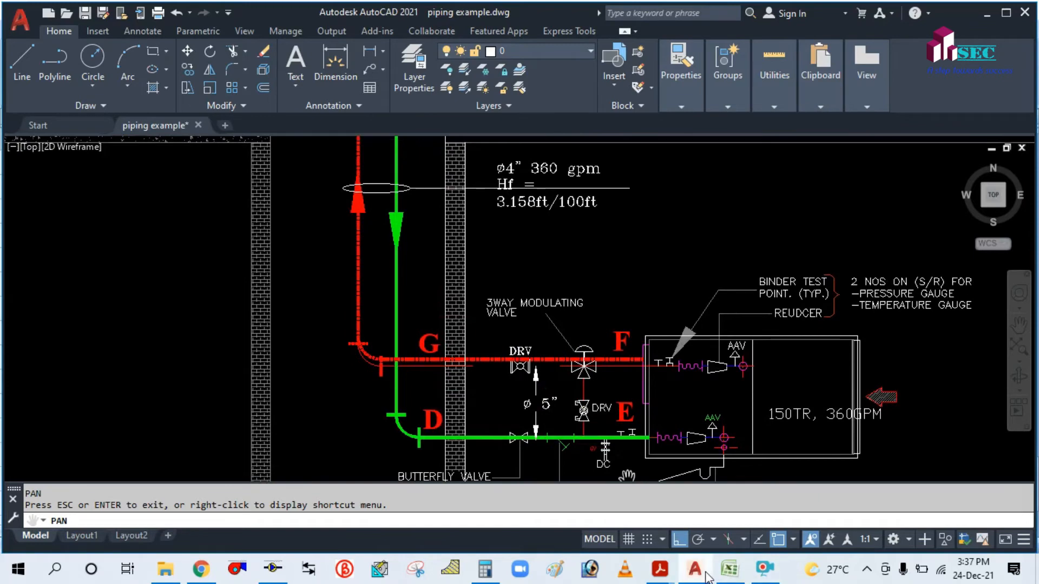
pyautogui.click(729, 569)
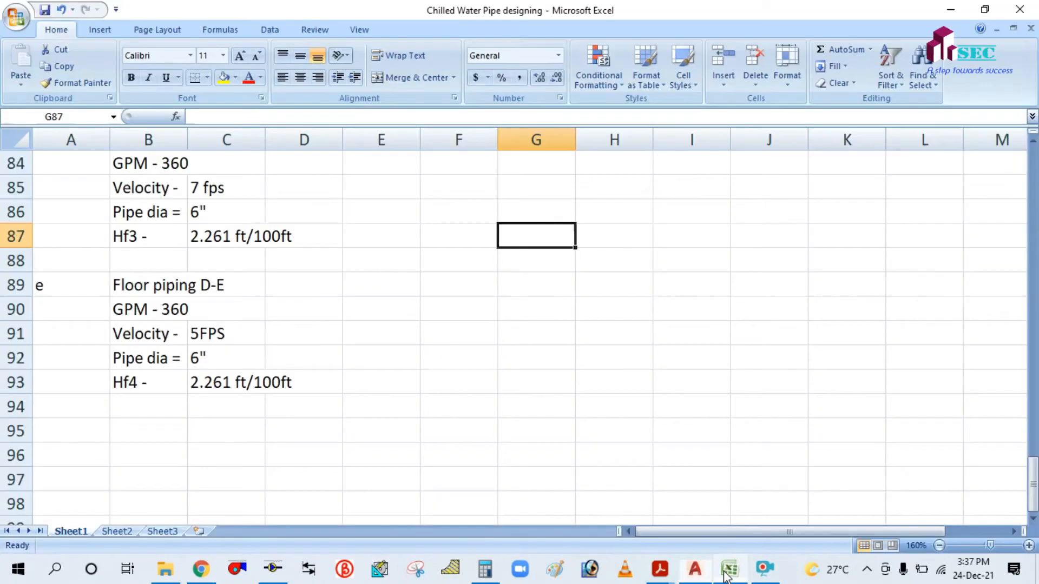
# Put section letter f in A95 and copy the D-E labels into B95:B99.
pyautogui.click(80, 434)
pyautogui.write('f')
pyautogui.click(162, 426)
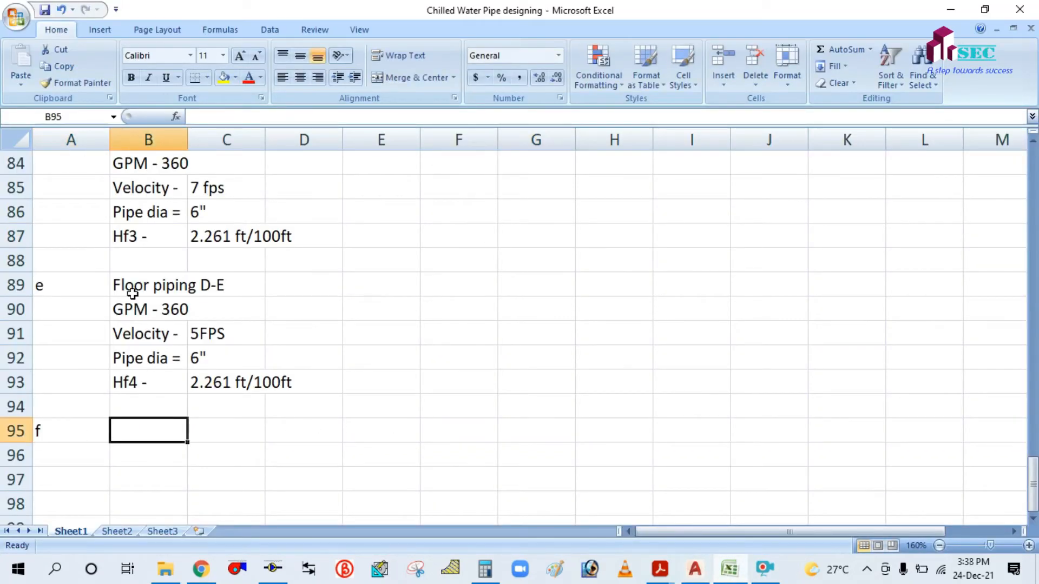
pyautogui.moveTo(130, 286); pyautogui.dragTo(155, 380)
pyautogui.hotkey('ctrl', 'c')
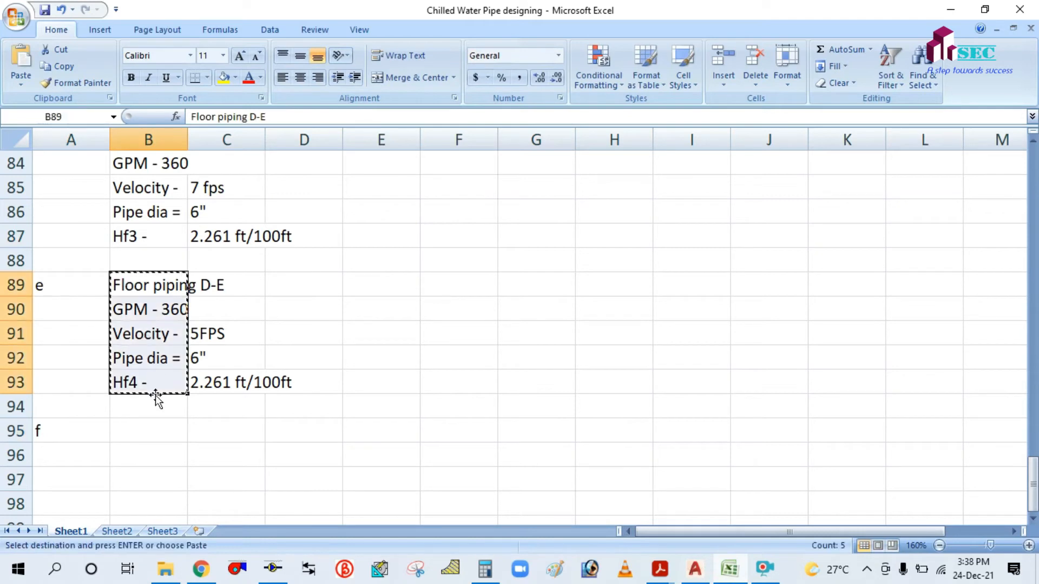
pyautogui.click(143, 433)
pyautogui.hotkey('ctrl', 'v')
pyautogui.press('Escape')
pyautogui.click(332, 409)
# Rename the B95 heading to Floor piping F-G.
pyautogui.scroll(-1, 294, 393)
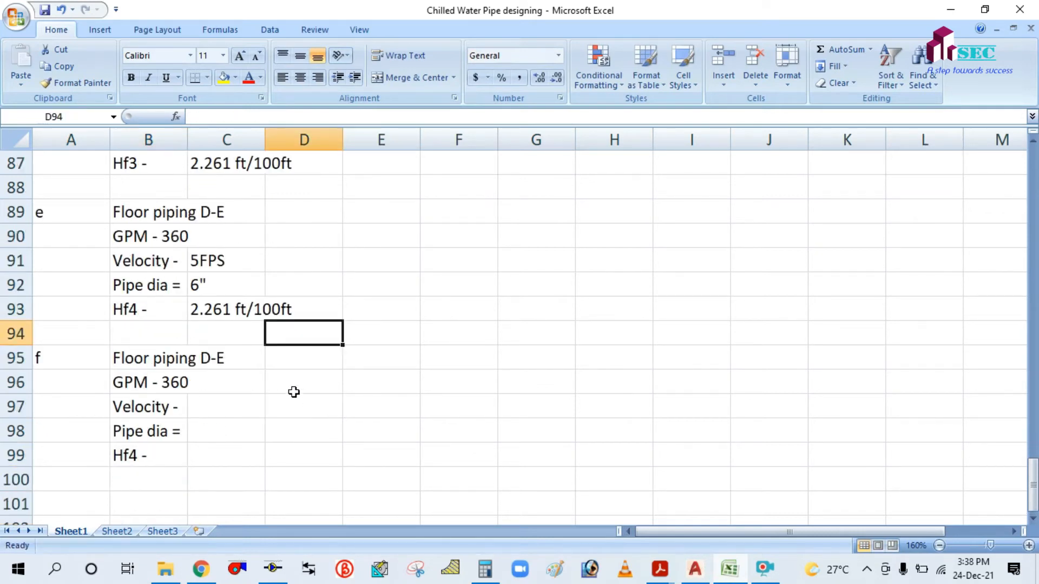
pyautogui.click(163, 354)
pyautogui.click(280, 116)
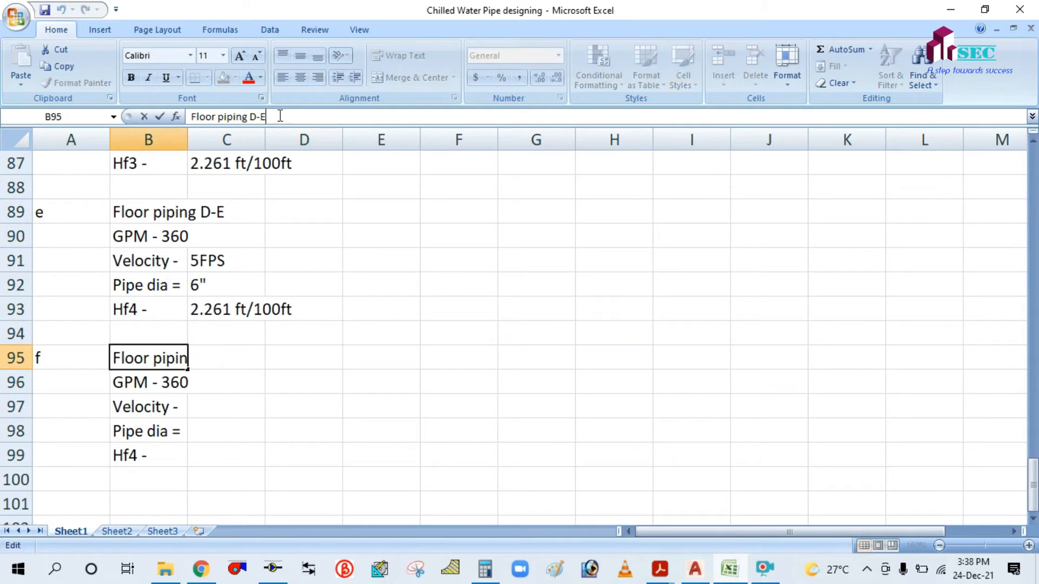
pyautogui.press('BackSpace')
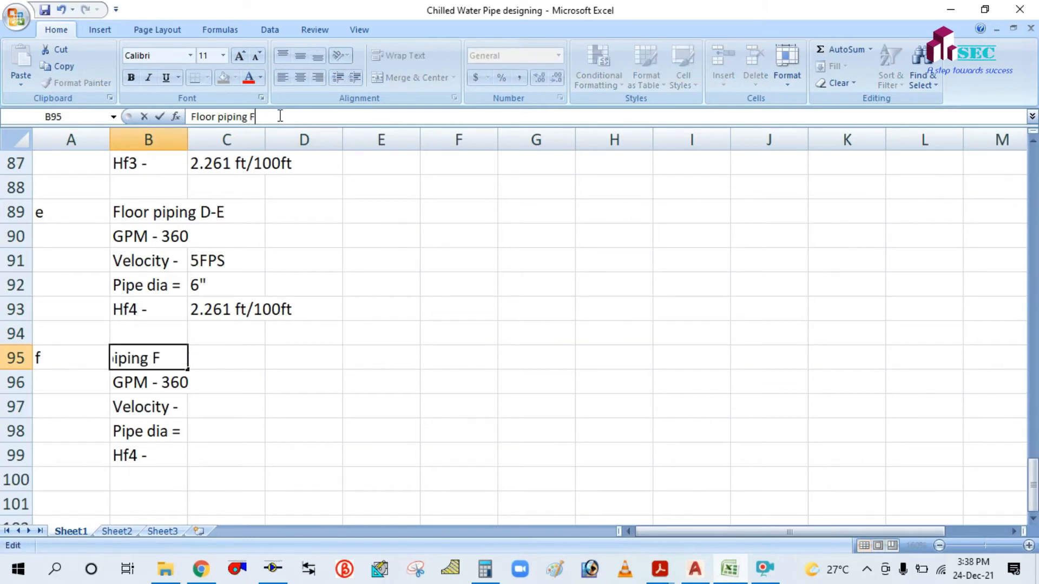
pyautogui.click(310, 447)
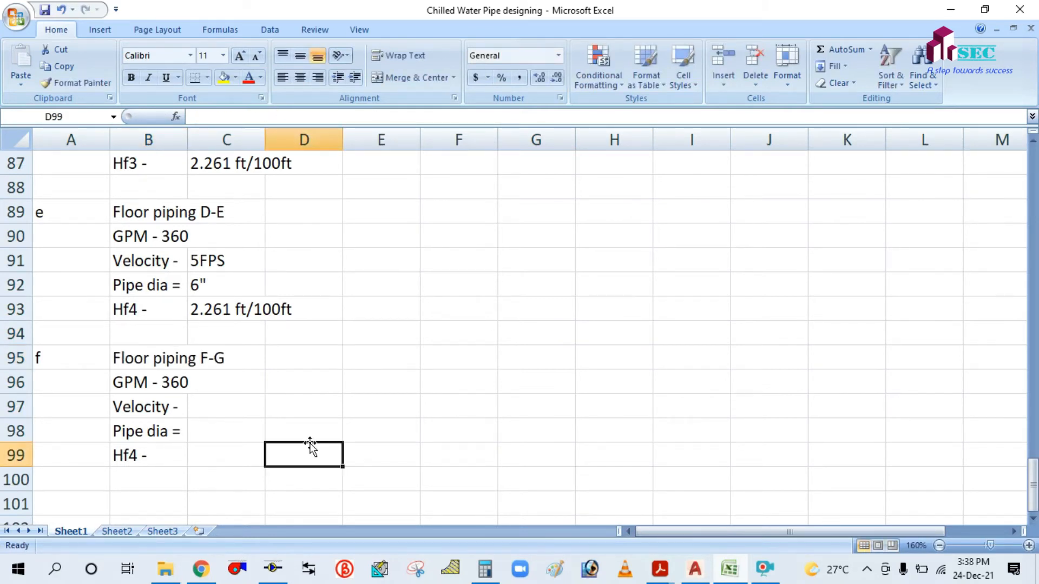
pyautogui.click(152, 380)
# Copy the 5FPS velocity from D-E into the F-G velocity cell.
pyautogui.click(126, 407)
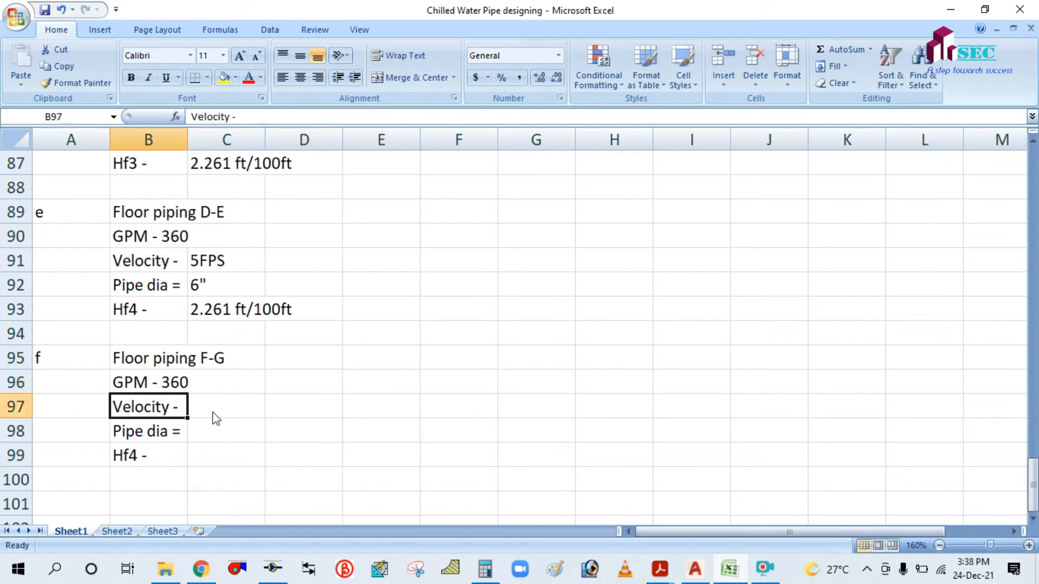
pyautogui.click(213, 417)
pyautogui.click(209, 260)
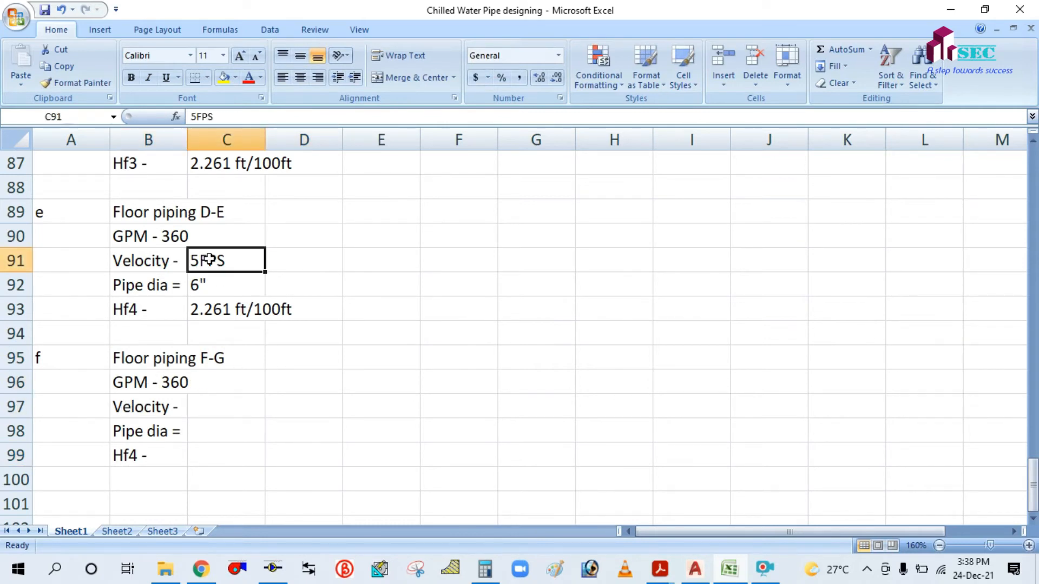
pyautogui.hotkey('ctrl', 'c')
pyautogui.click(221, 408)
pyautogui.hotkey('ctrl', 'v')
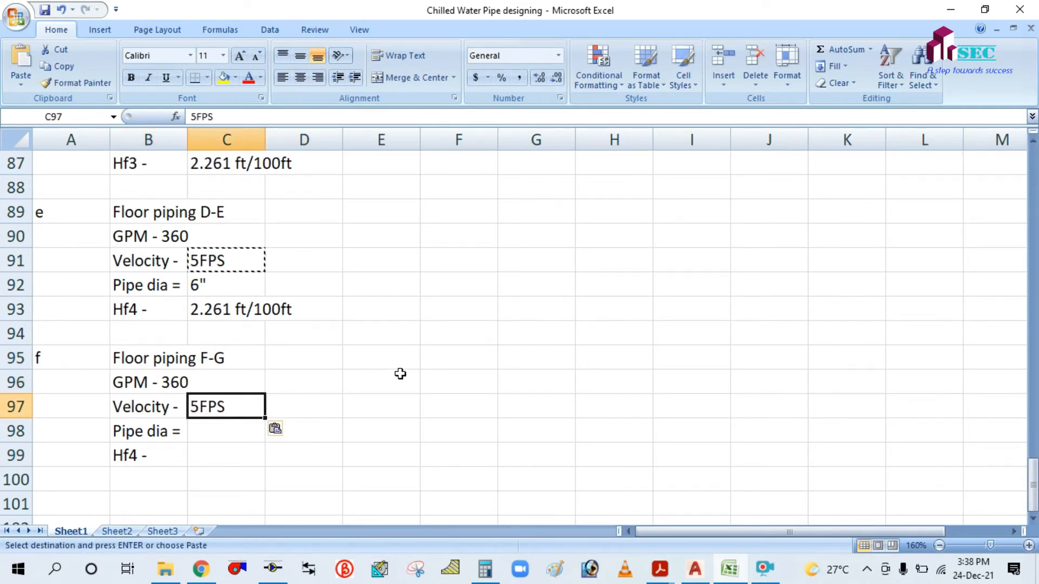
pyautogui.click(399, 376)
pyautogui.press('Escape')
pyautogui.scroll(-1, 222, 436)
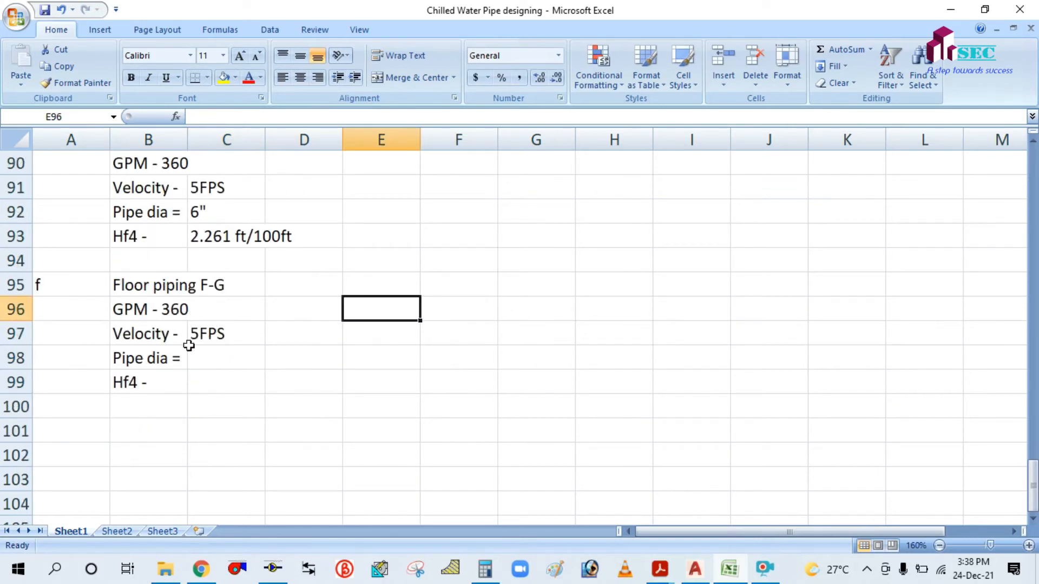
# Copy the 6" pipe dia and 2.261 ft/100ft head loss into F-G.
pyautogui.moveTo(199, 188); pyautogui.dragTo(209, 231)
pyautogui.click(399, 205)
pyautogui.click(199, 210)
pyautogui.hotkey('ctrl', 'c')
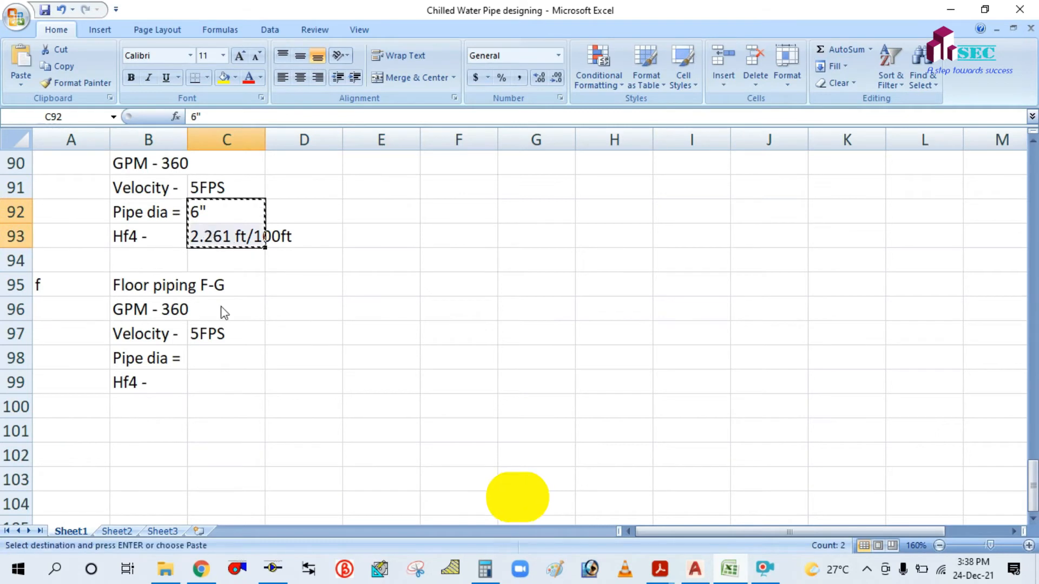
pyautogui.click(215, 359)
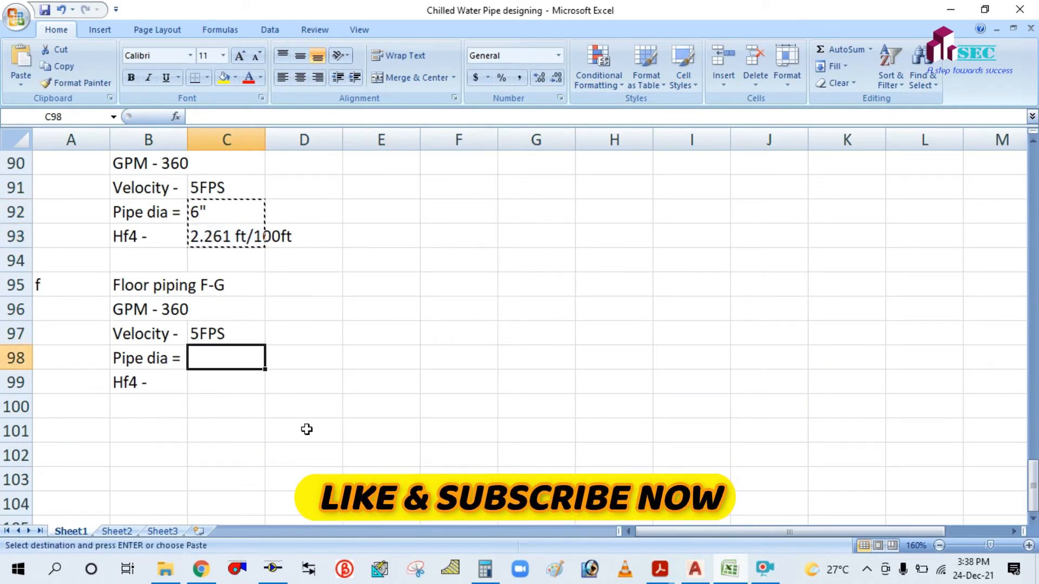
pyautogui.hotkey('ctrl', 'v')
pyautogui.click(380, 335)
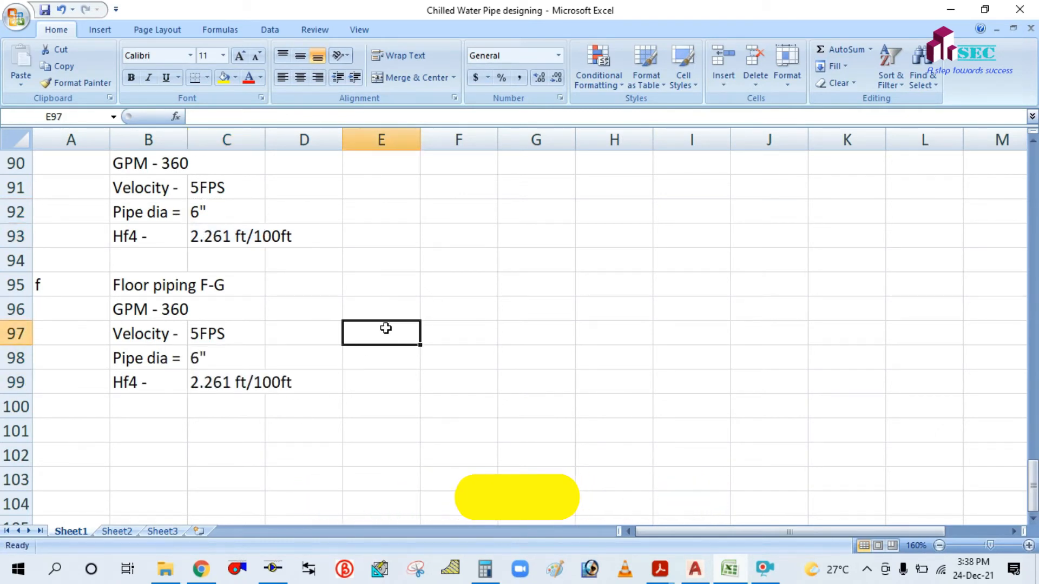
pyautogui.scroll(1, 385, 328)
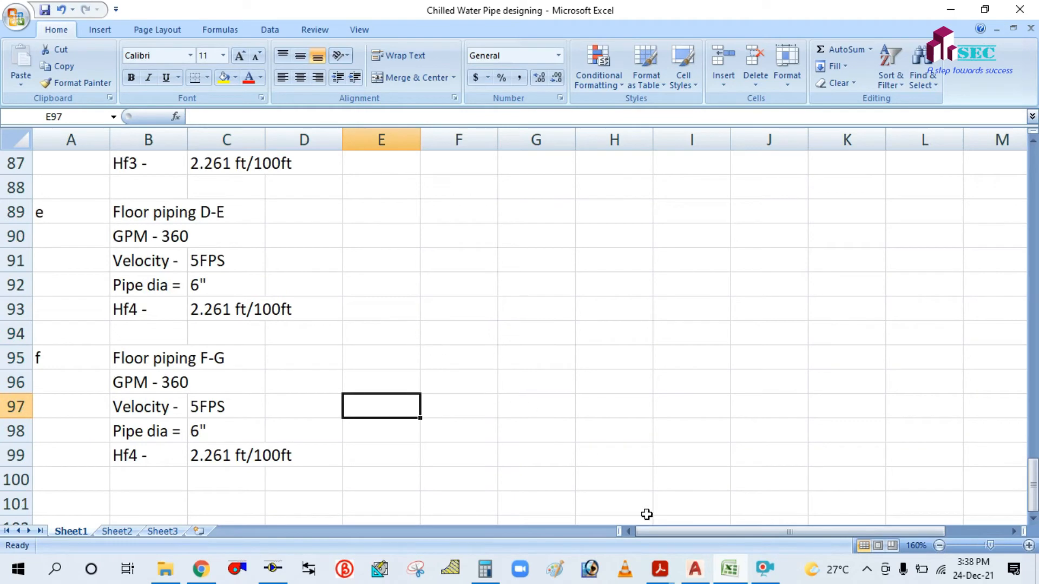
# Pan and zoom the AutoCAD piping drawing to inspect the risers around G, H and I.
pyautogui.click(694, 569)
pyautogui.moveTo(487, 260); pyautogui.dragTo(533, 339)
pyautogui.scroll(-2, 534, 339)
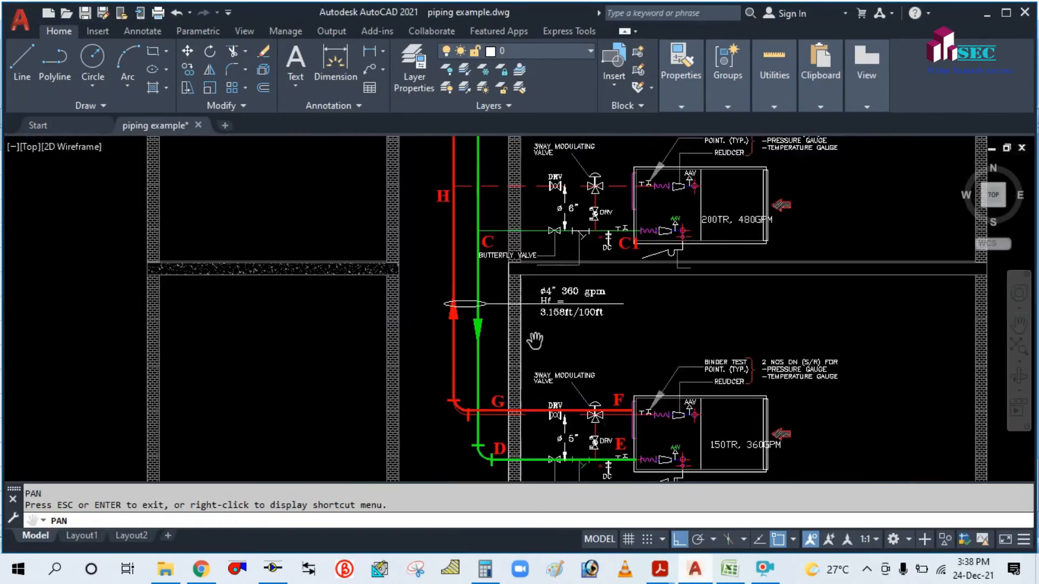
pyautogui.moveTo(422, 249); pyautogui.dragTo(455, 367)
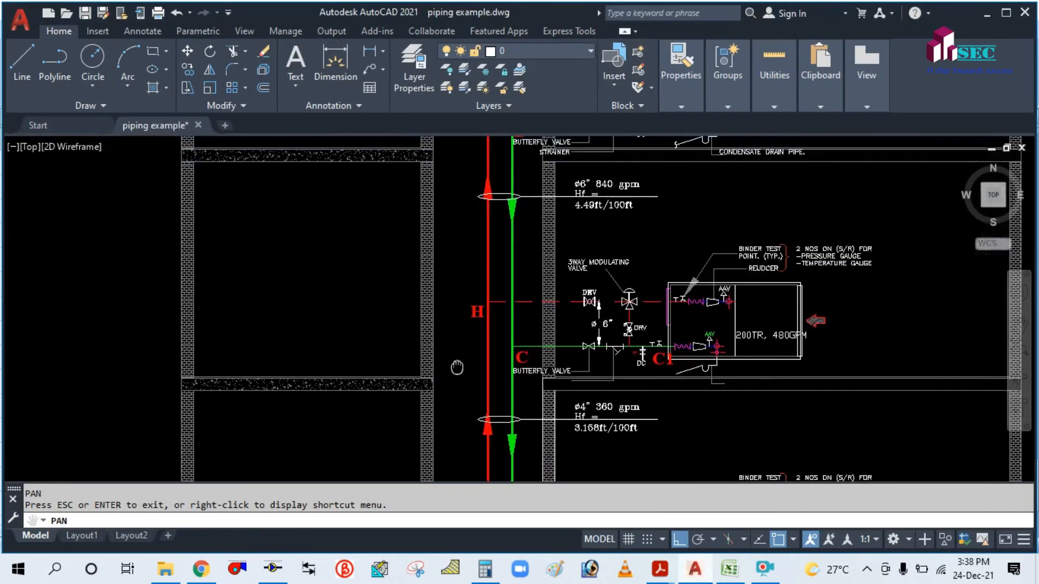
pyautogui.scroll(-3, 464, 359)
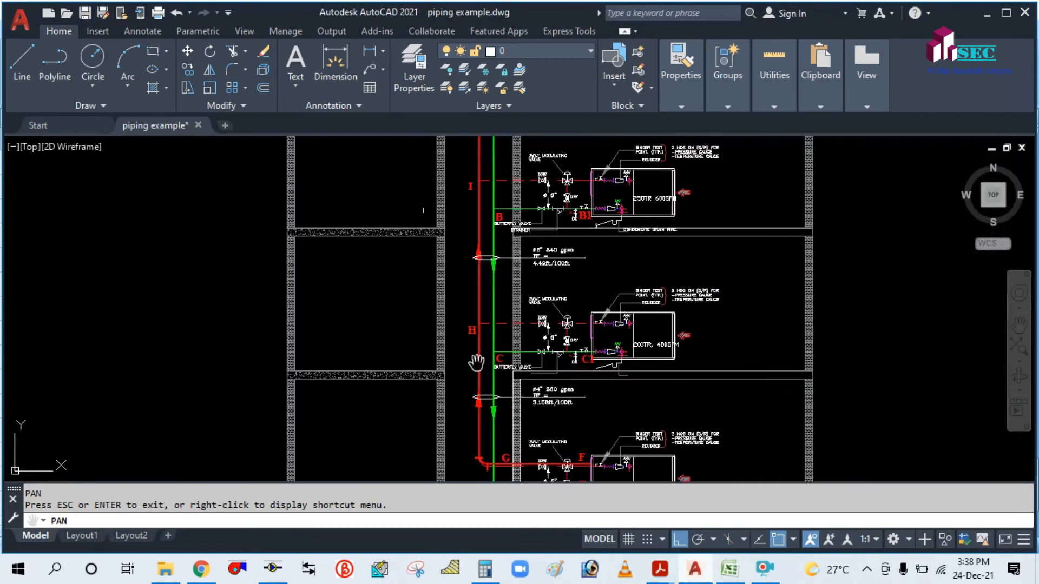
pyautogui.scroll(2, 481, 367)
pyautogui.scroll(-2, 471, 321)
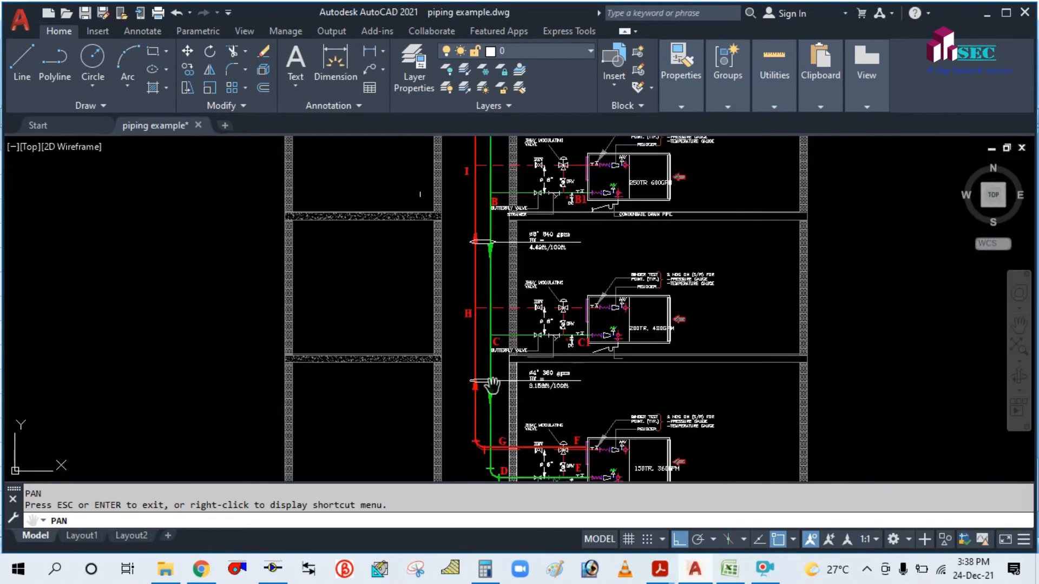
pyautogui.moveTo(496, 397); pyautogui.dragTo(498, 383)
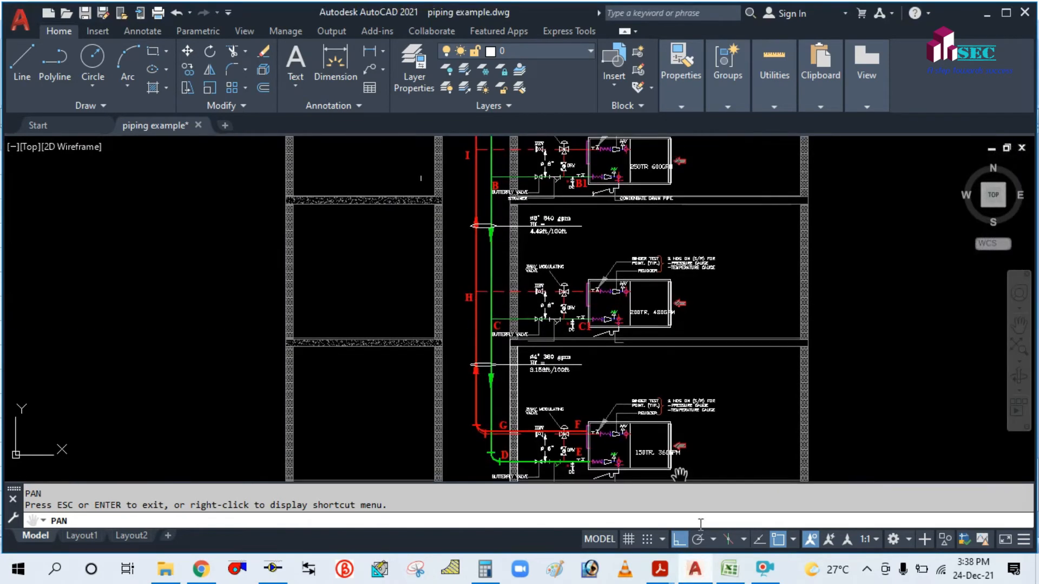
pyautogui.click(739, 571)
pyautogui.scroll(-1, 412, 388)
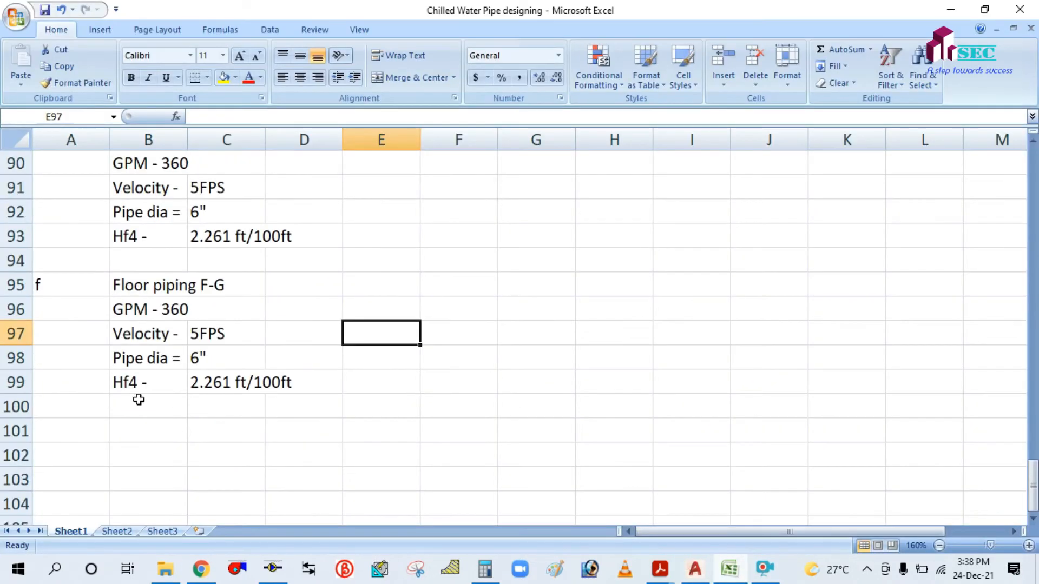
# Enter section letter g in A101 and the title Riser piping G-H in B101.
pyautogui.click(70, 424)
pyautogui.write('g')
pyautogui.click(364, 422)
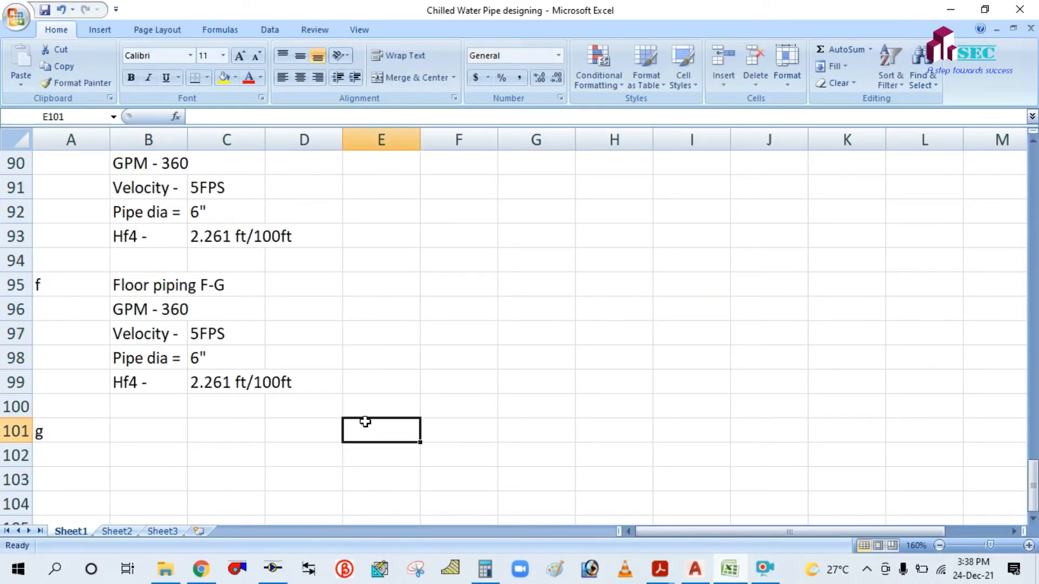
pyautogui.scroll(1, 364, 420)
pyautogui.scroll(-1, 364, 419)
pyautogui.click(167, 423)
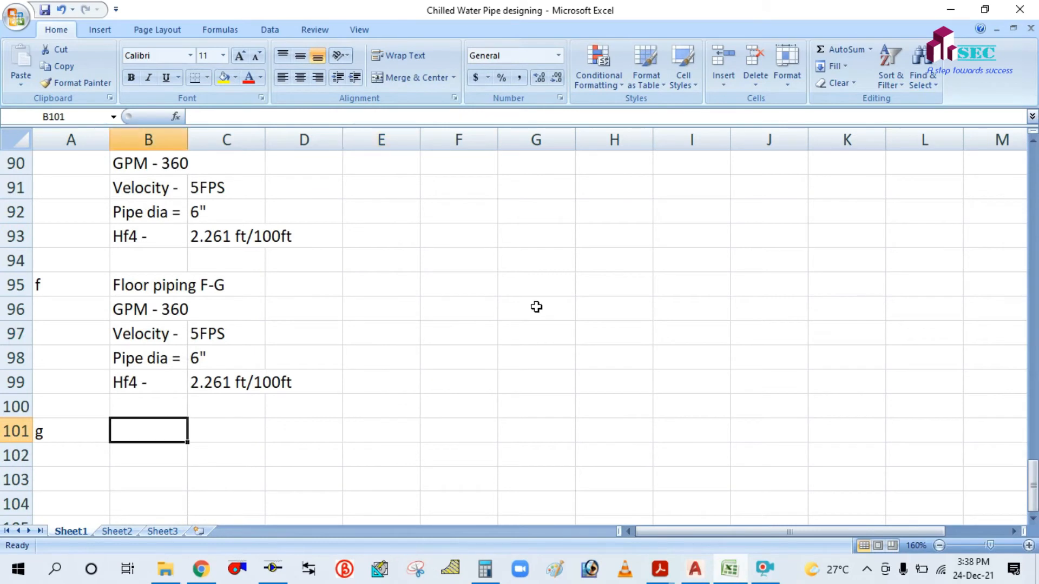
pyautogui.write('Riser ')
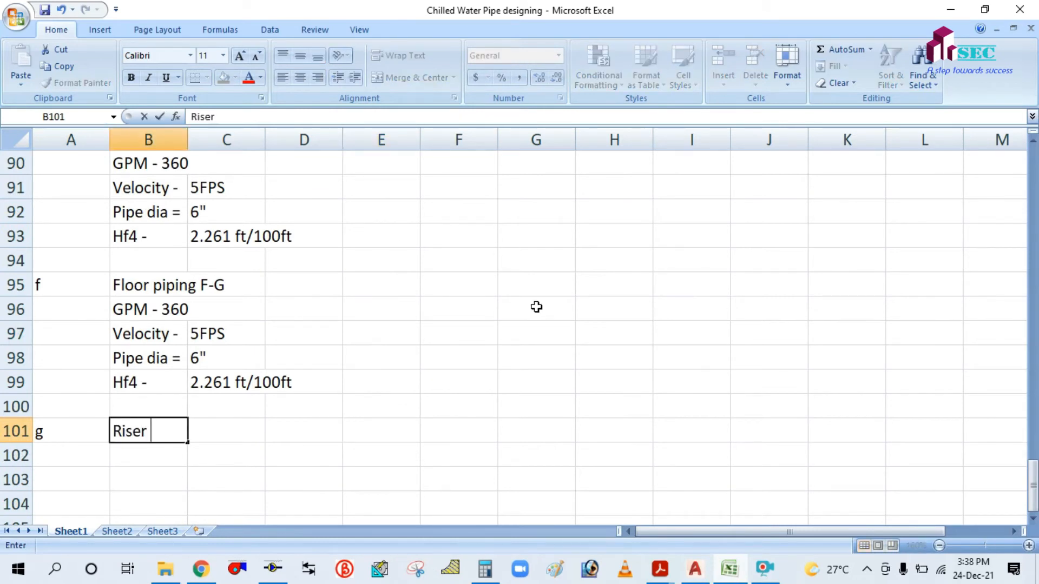
pyautogui.write('piping G-H')
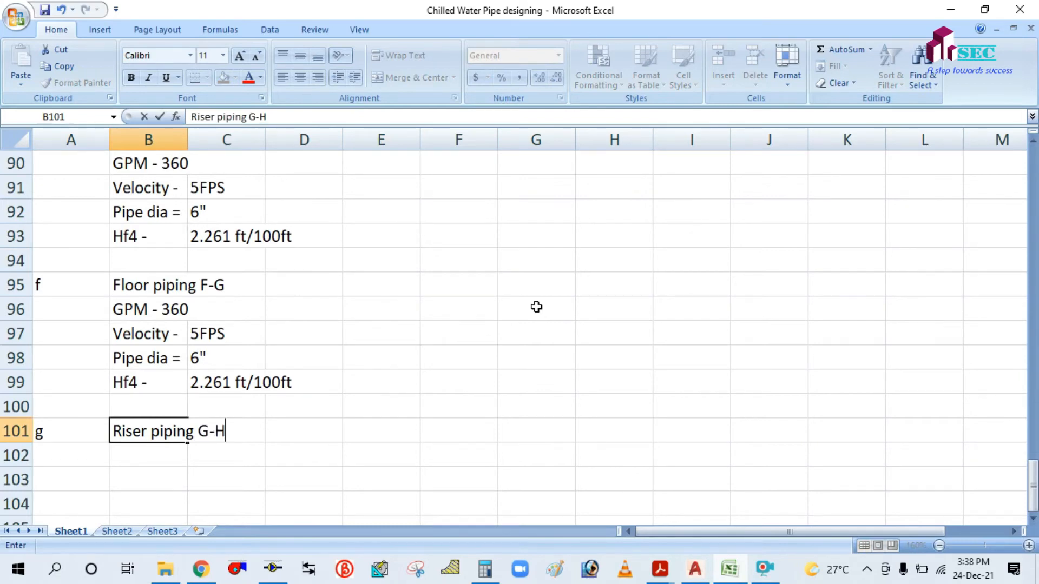
pyautogui.click(536, 307)
pyautogui.scroll(-1, 532, 311)
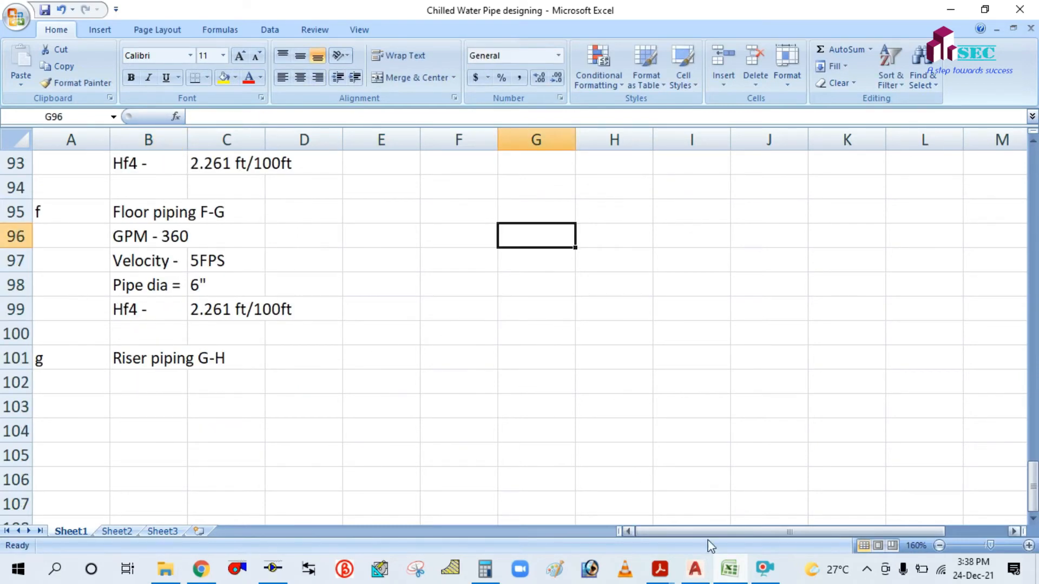
pyautogui.click(695, 569)
pyautogui.scroll(2, 521, 355)
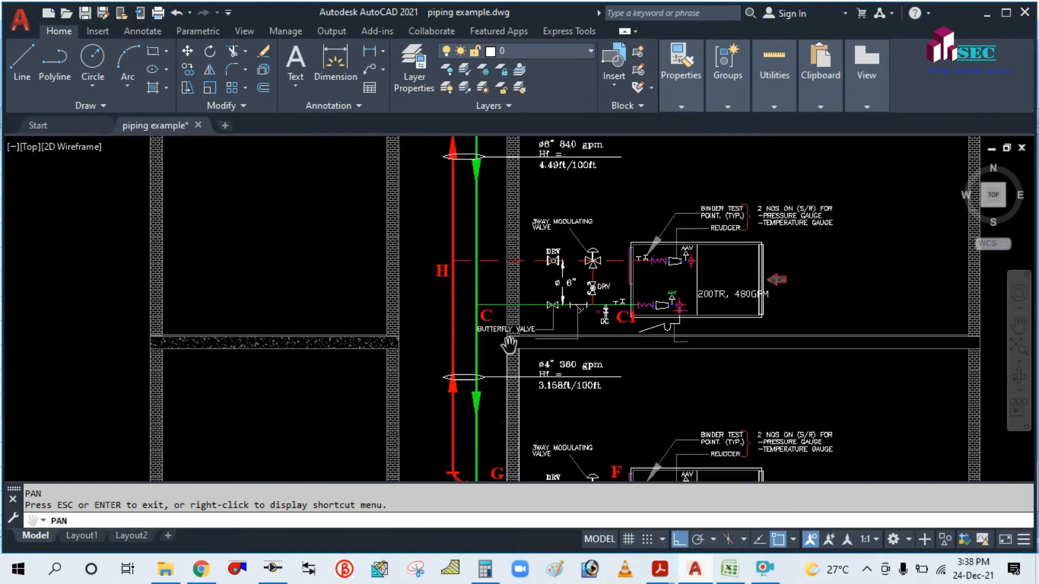
pyautogui.scroll(-2, 509, 344)
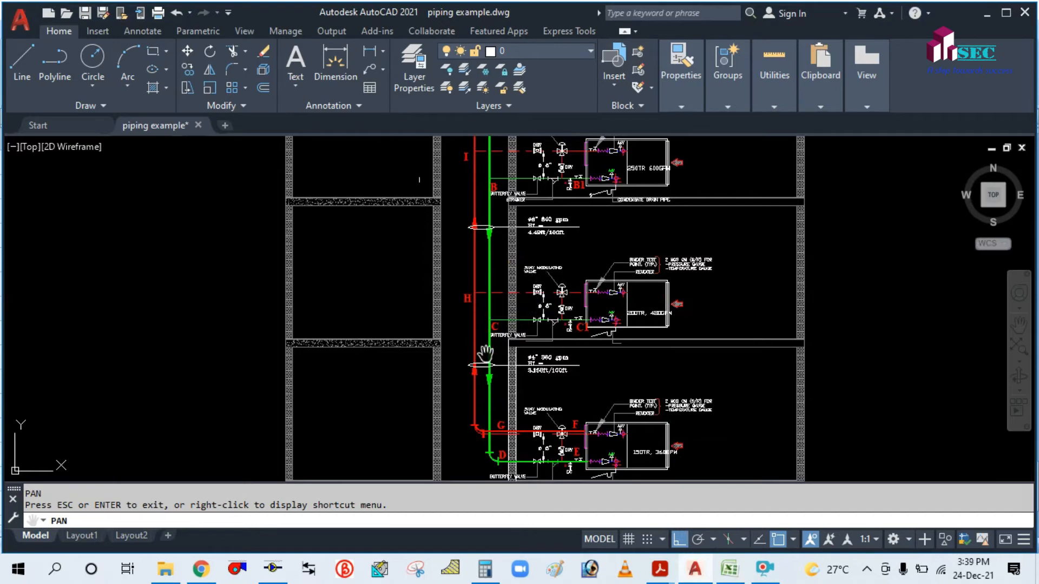
pyautogui.scroll(1, 488, 250)
pyautogui.scroll(1, 503, 340)
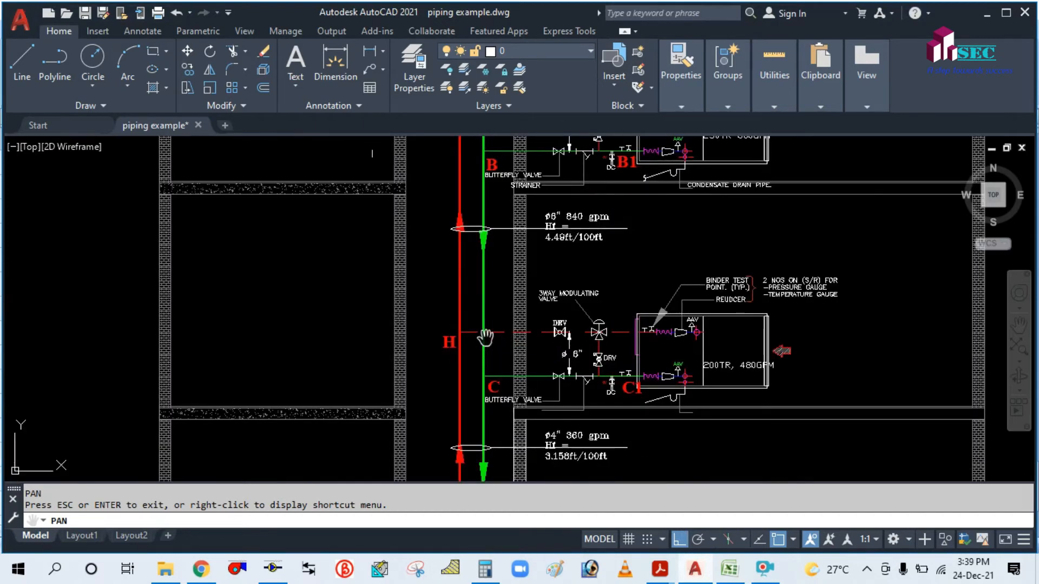
pyautogui.moveTo(476, 367); pyautogui.dragTo(486, 282)
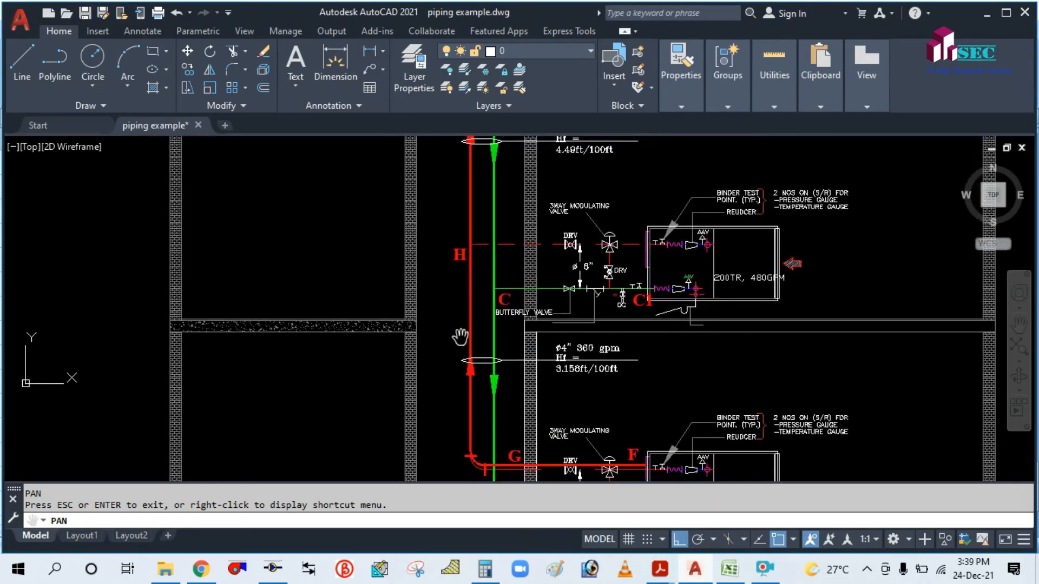
pyautogui.moveTo(457, 310); pyautogui.dragTo(461, 325)
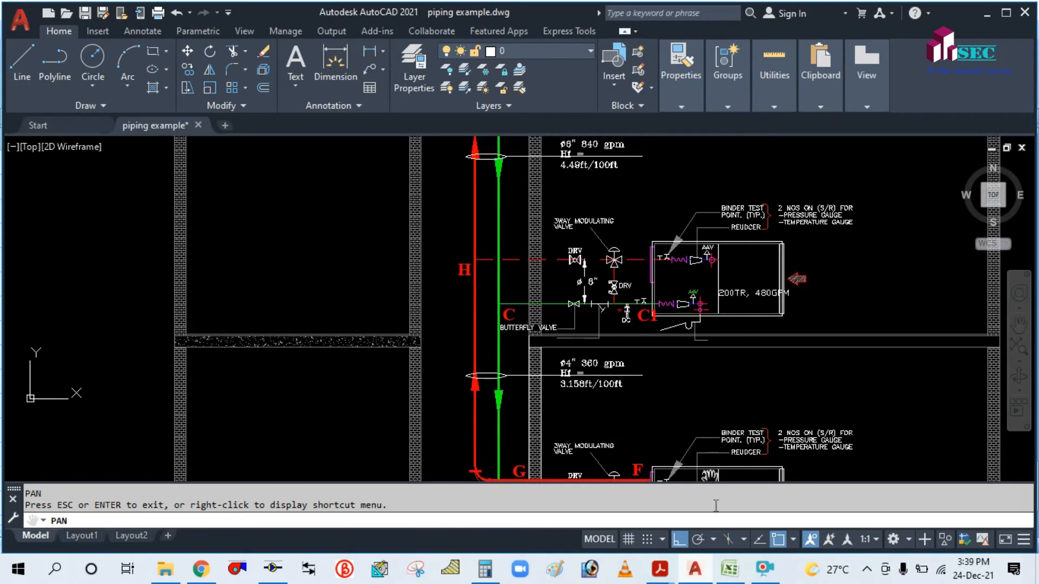
pyautogui.moveTo(476, 292)
pyautogui.mouseDown()
pyautogui.moveTo(497, 261)
pyautogui.moveTo(523, 390)
pyautogui.mouseUp()
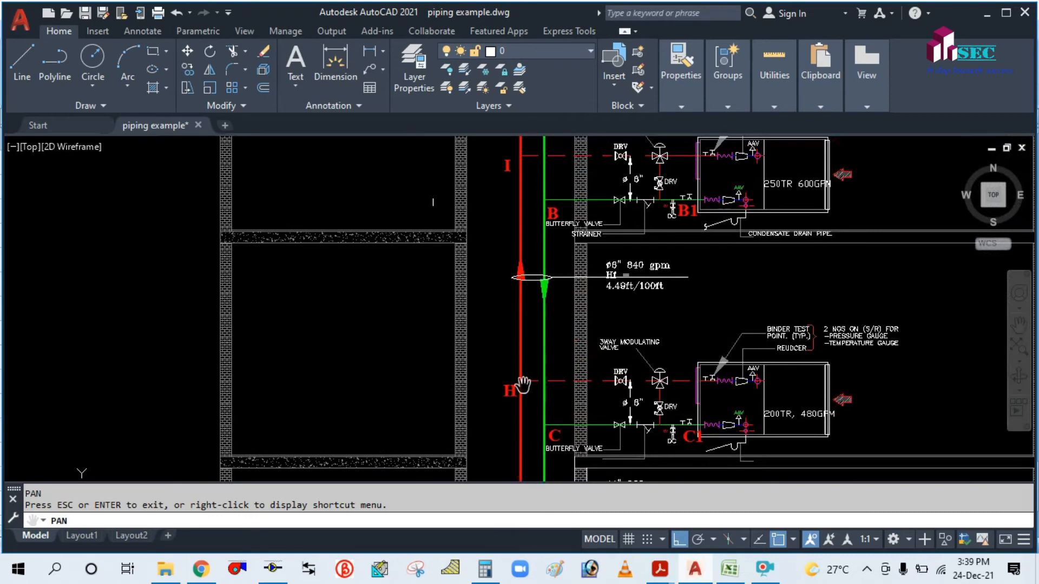
pyautogui.click(729, 570)
# Copy the C-D labels (GPM - 360 through Hf3) into B102 under Riser piping G-H.
pyautogui.scroll(3, 279, 281)
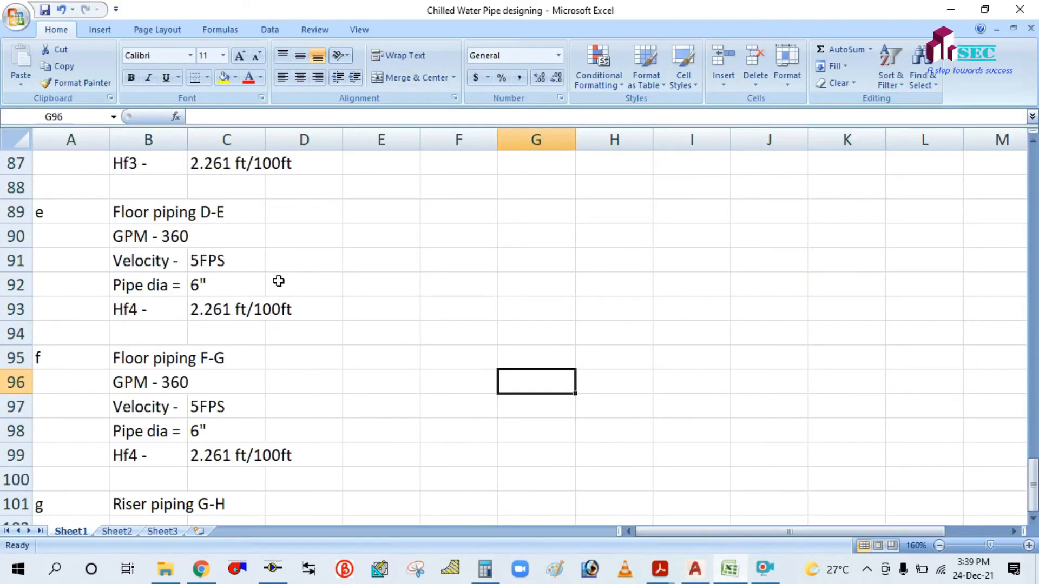
pyautogui.scroll(-1, 278, 281)
pyautogui.scroll(-1, 279, 280)
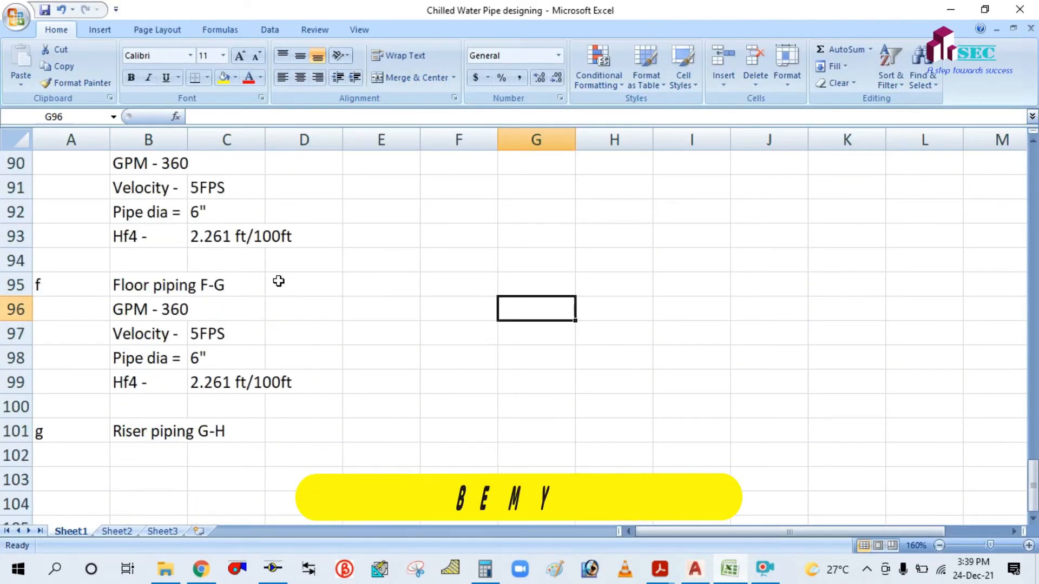
pyautogui.scroll(2, 278, 280)
pyautogui.scroll(-2, 238, 298)
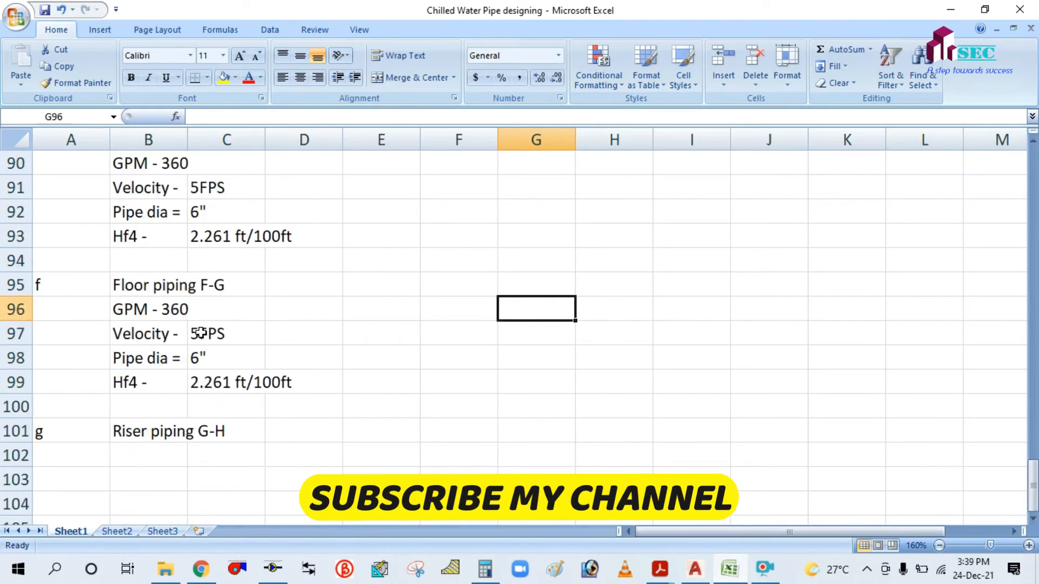
pyautogui.scroll(1, 139, 317)
pyautogui.scroll(2, 141, 315)
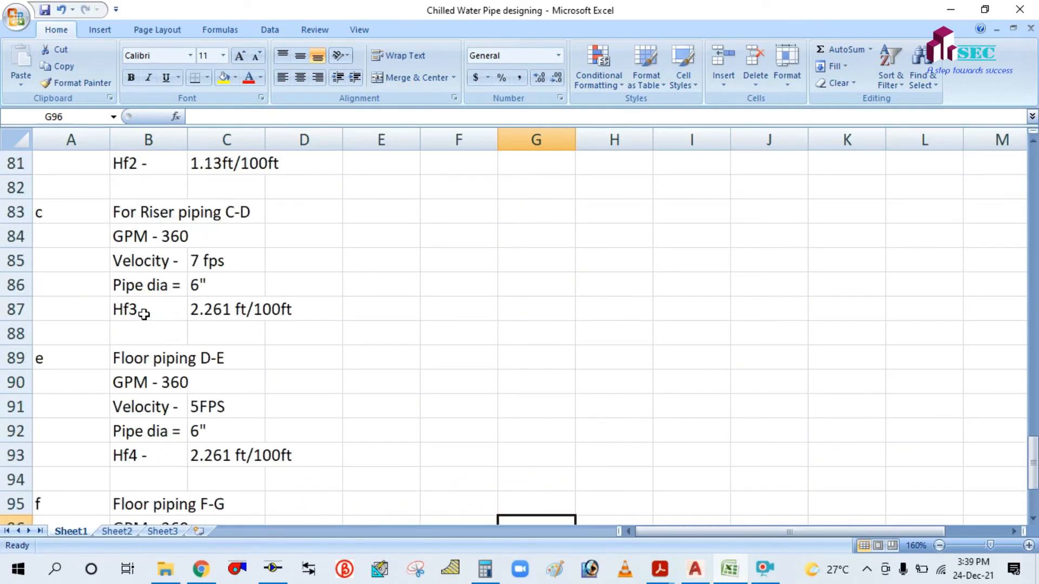
pyautogui.scroll(-3, 144, 313)
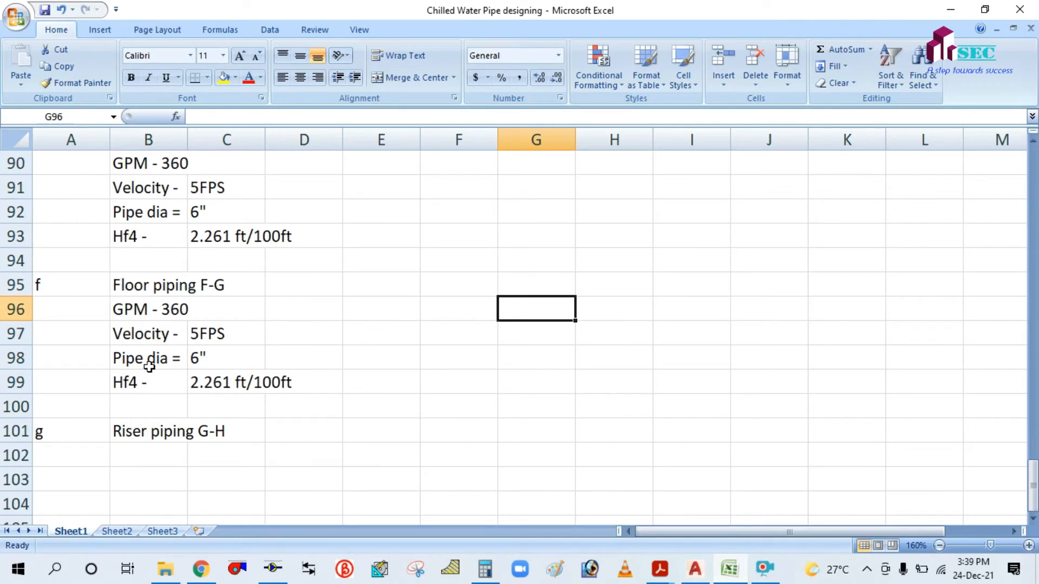
pyautogui.scroll(3, 165, 357)
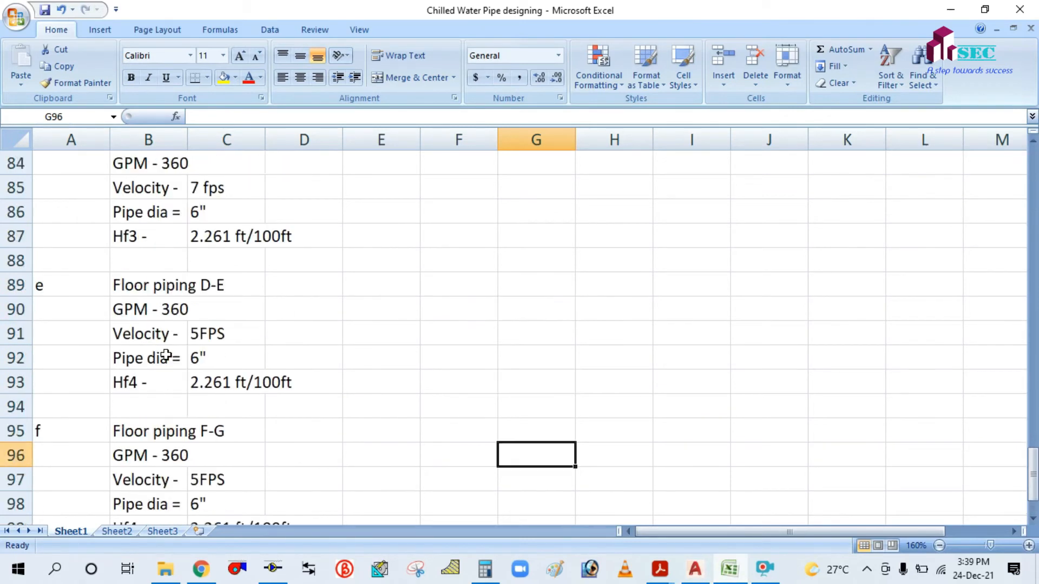
pyautogui.moveTo(117, 213); pyautogui.dragTo(133, 301)
pyautogui.click(352, 273)
pyautogui.moveTo(133, 248); pyautogui.dragTo(148, 304)
pyautogui.hotkey('ctrl', 'c')
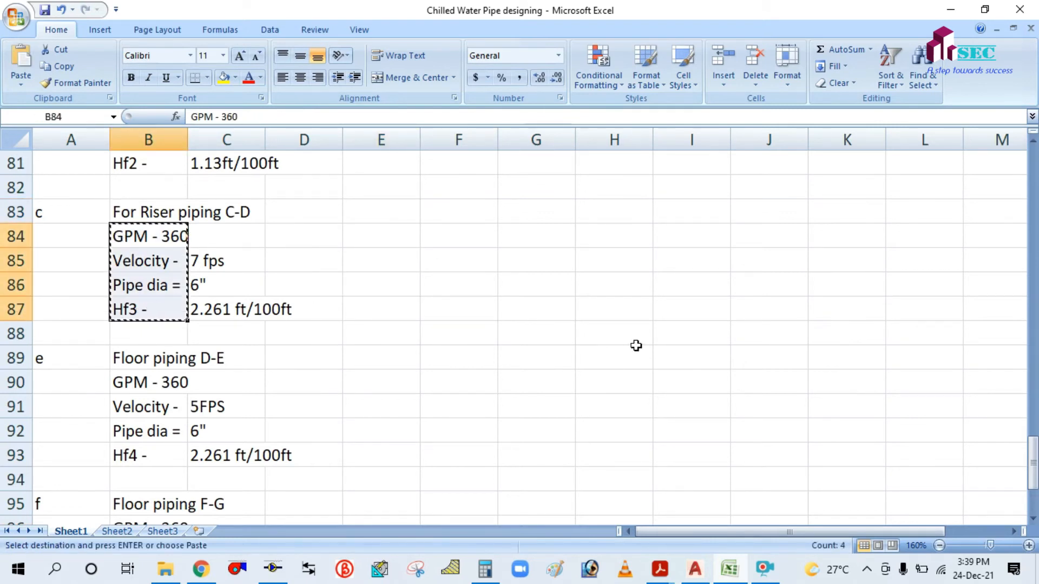
pyautogui.scroll(-4, 547, 355)
pyautogui.click(141, 383)
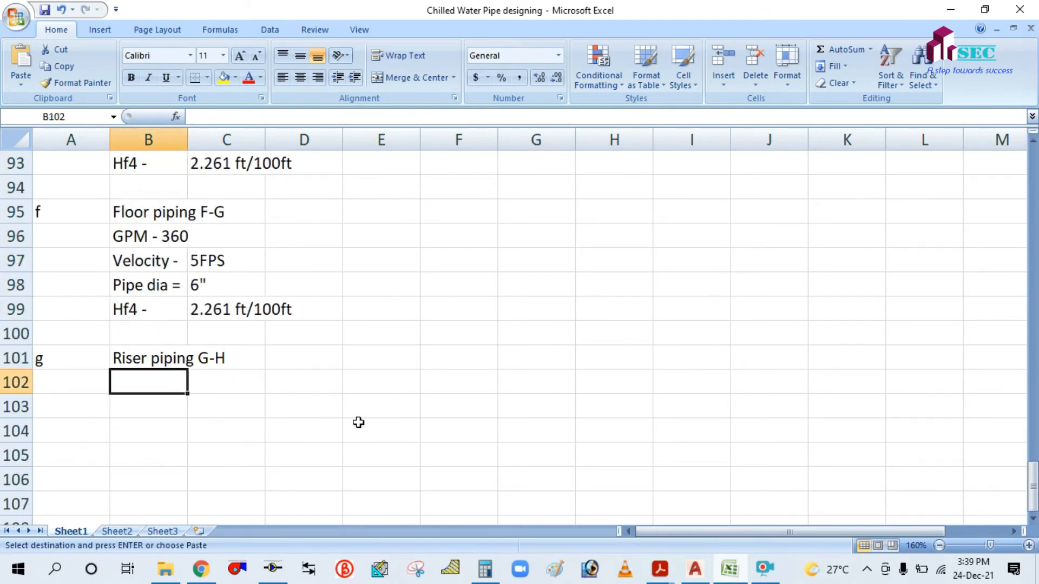
pyautogui.press('Return')
pyautogui.click(497, 358)
# Copy the 7 fps, 6" and 2.261 ft/100ft values from C-D into C103.
pyautogui.scroll(3, 326, 364)
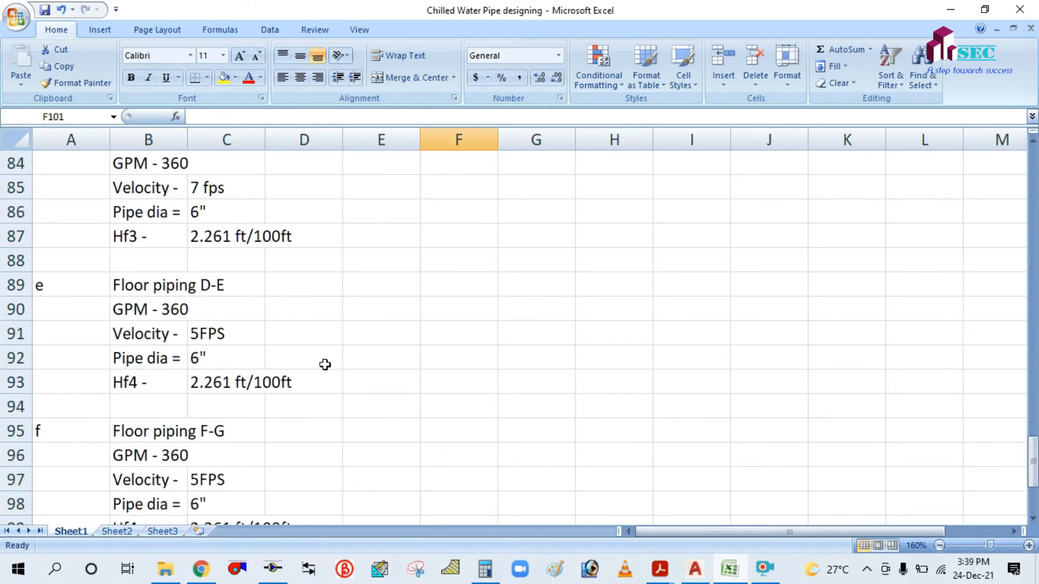
pyautogui.scroll(1, 271, 301)
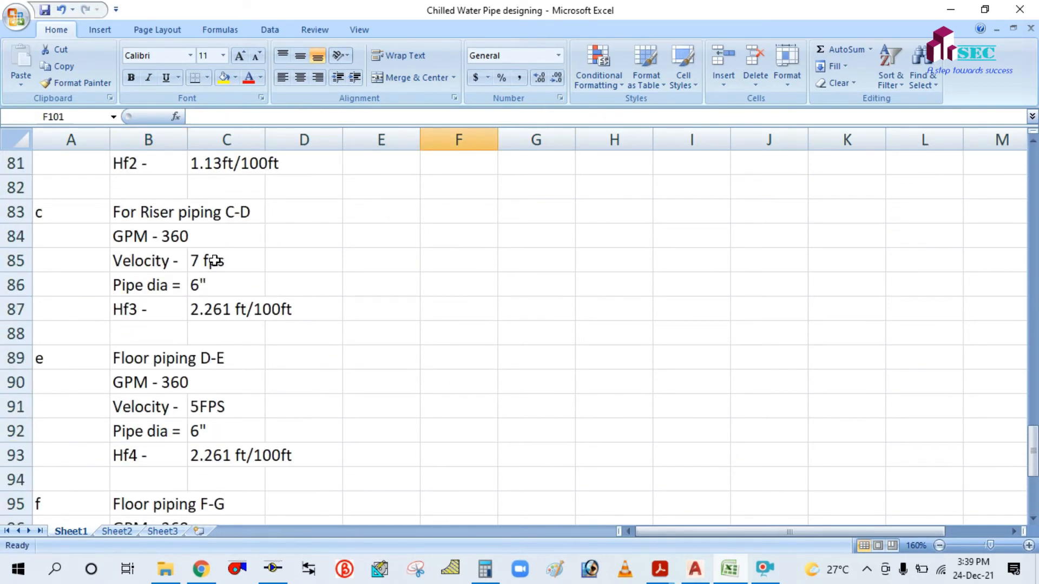
pyautogui.moveTo(211, 261); pyautogui.dragTo(216, 310)
pyautogui.hotkey('ctrl', 'c')
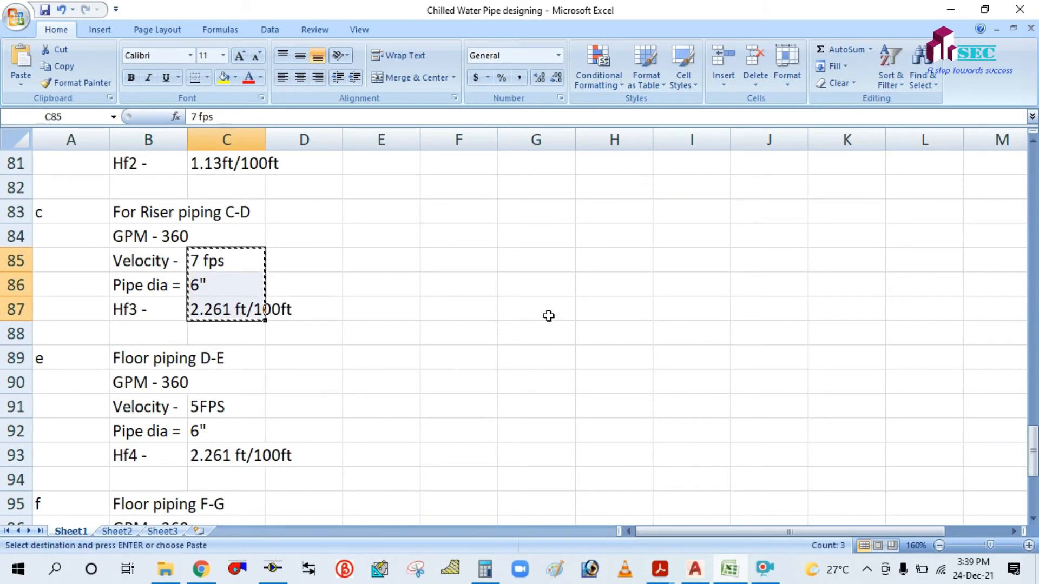
pyautogui.scroll(-5, 541, 320)
pyautogui.click(233, 336)
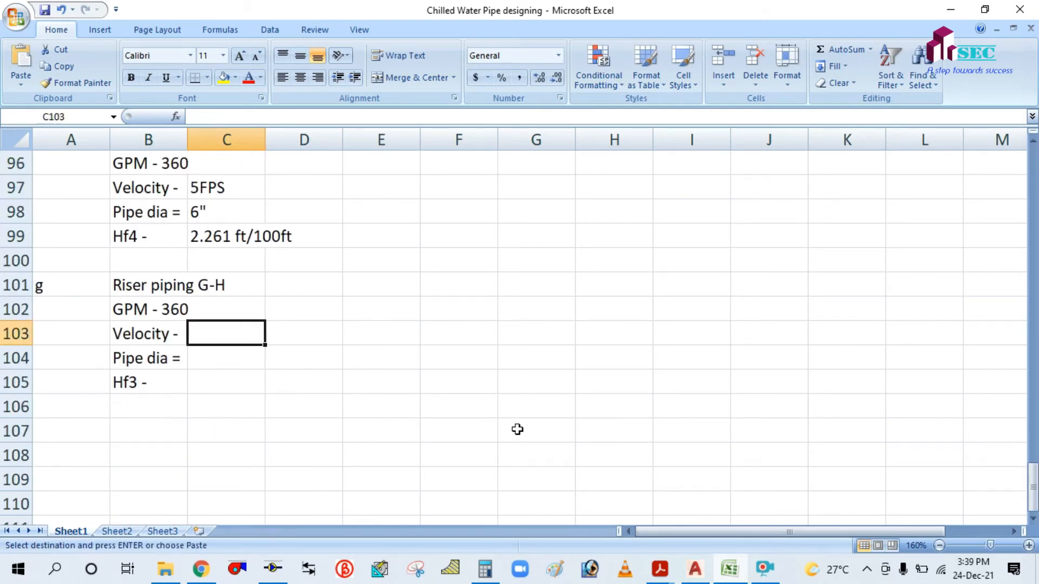
pyautogui.hotkey('ctrl', 'v')
pyautogui.click(520, 350)
pyautogui.scroll(-1, 424, 347)
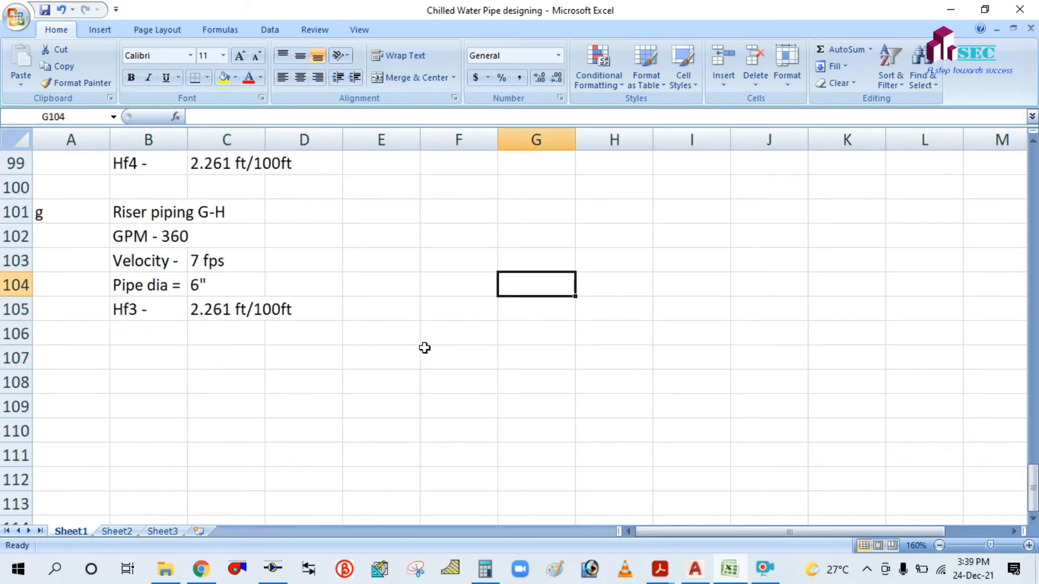
# Label the next section h in A107.
pyautogui.click(67, 355)
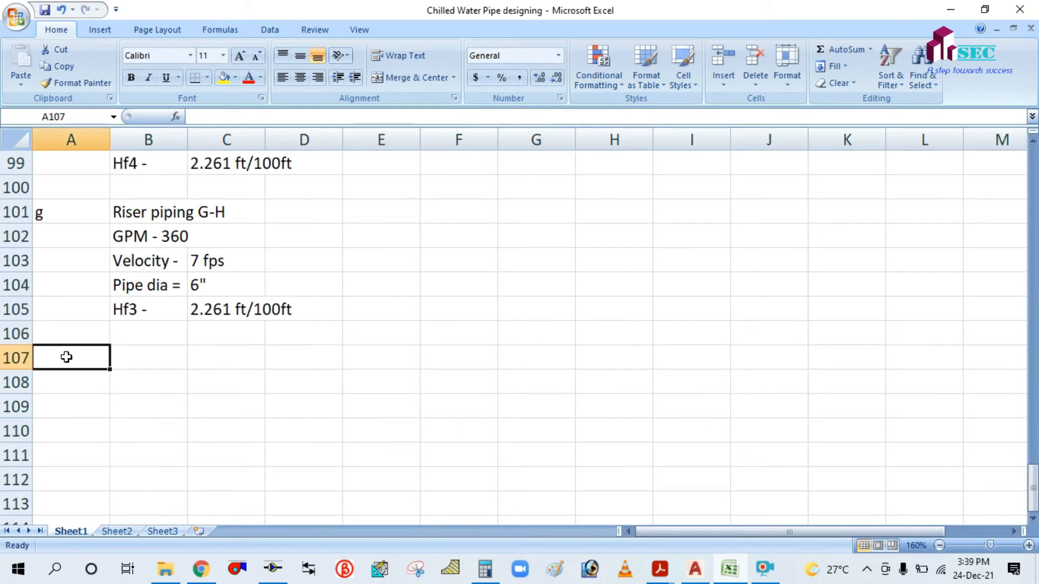
pyautogui.write('g')
pyautogui.press('BackSpace')
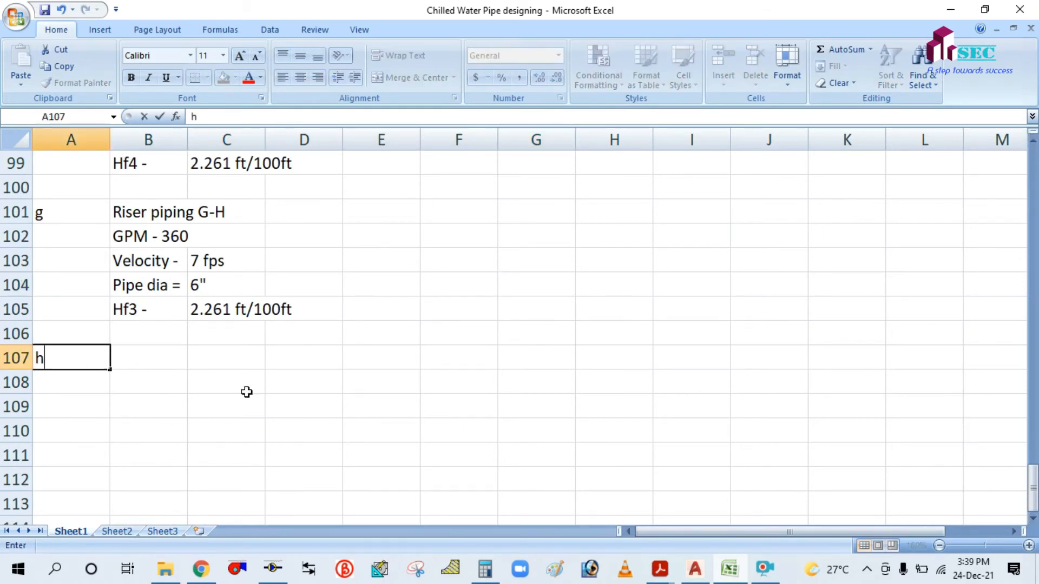
pyautogui.click(246, 392)
pyautogui.click(170, 354)
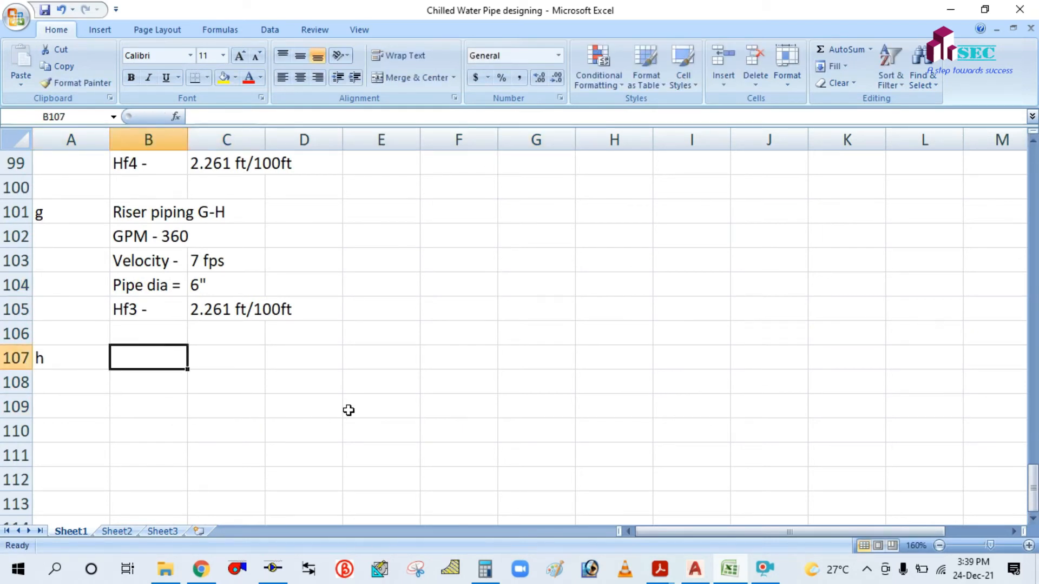
# Check the H–I riser annotation, ø8" 840 gpm, in the AutoCAD drawing.
pyautogui.hotkey('alt', 'Tab')
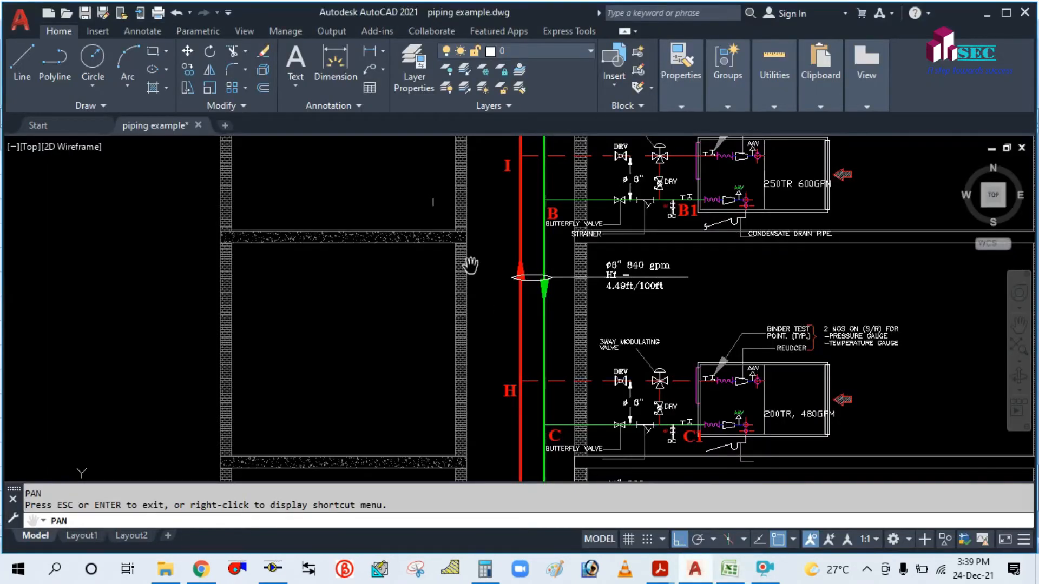
pyautogui.moveTo(529, 278)
pyautogui.mouseDown()
pyautogui.moveTo(514, 356)
pyautogui.moveTo(514, 321)
pyautogui.mouseUp()
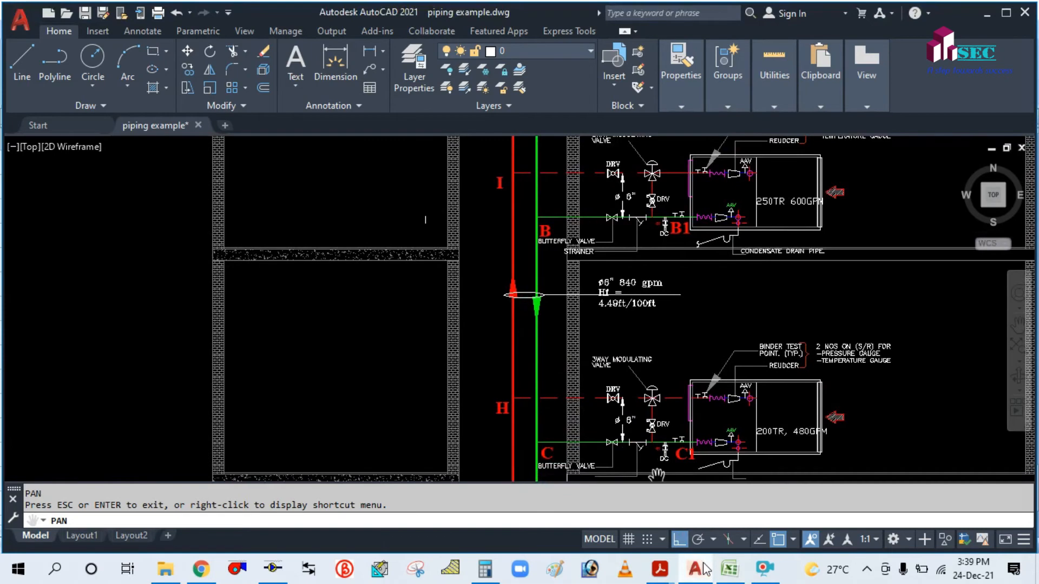
pyautogui.click(728, 578)
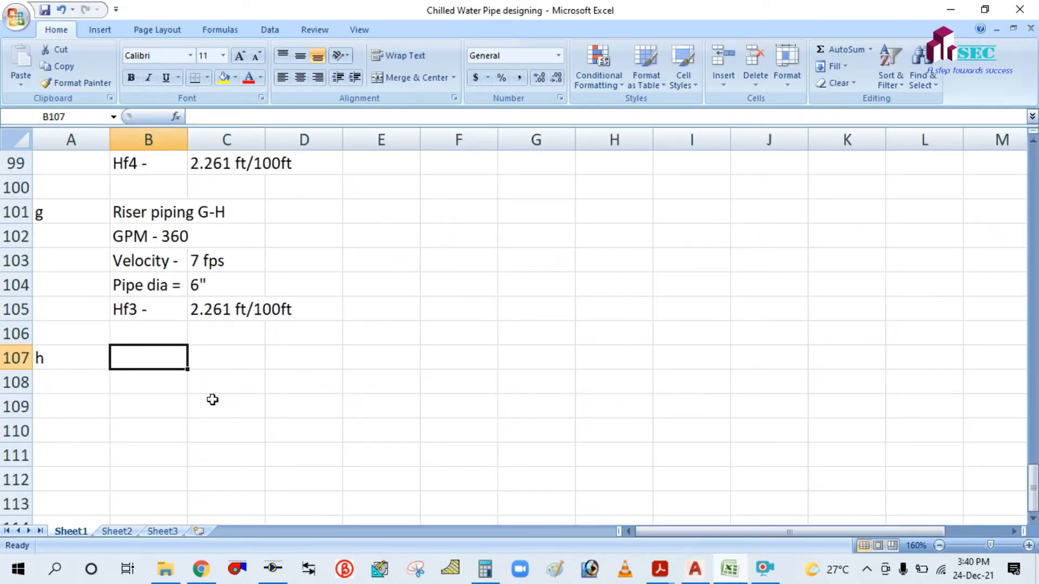
# Title the new entry 'Riser piping H - I' and copy the G-H section labels beneath it into B108.
pyautogui.write('Riser ')
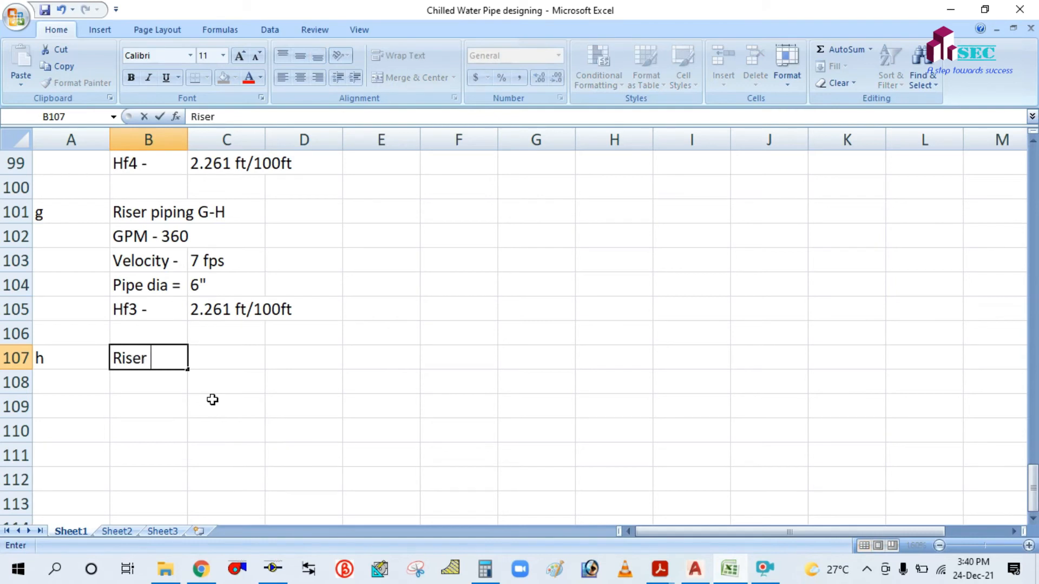
pyautogui.write('piping ')
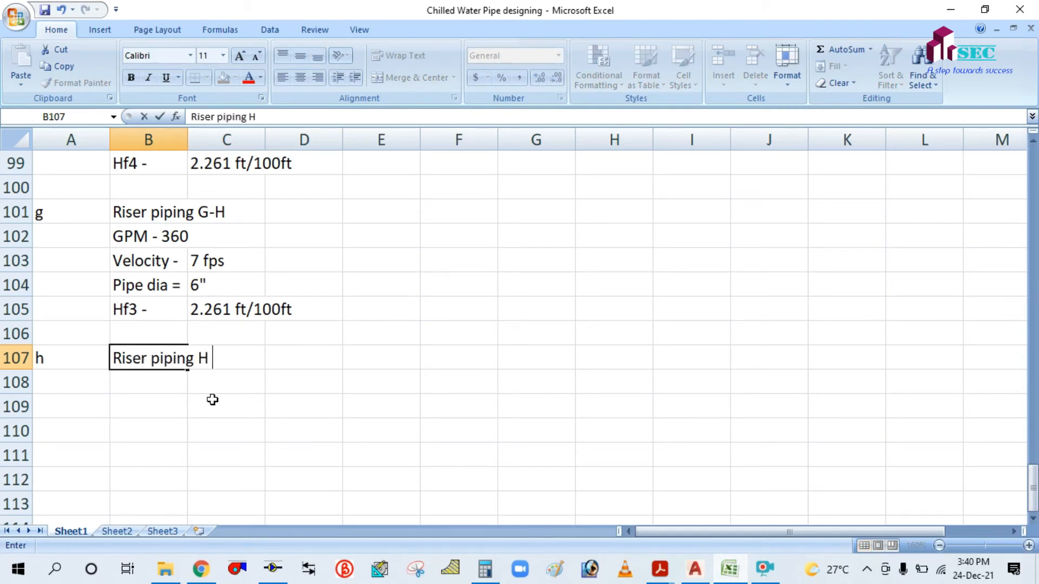
pyautogui.write('H - I')
pyautogui.click(212, 399)
pyautogui.click(154, 382)
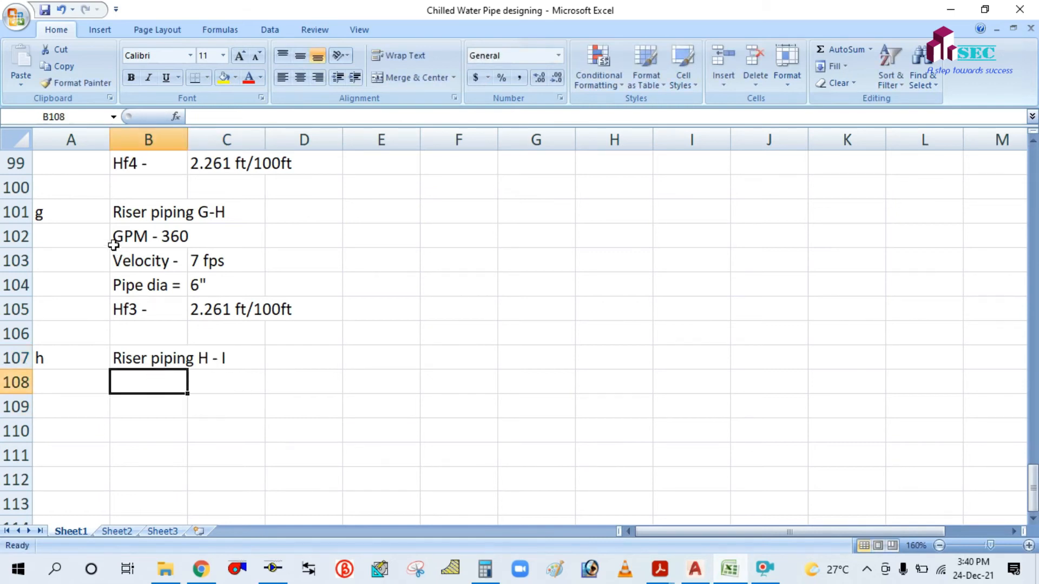
pyautogui.moveTo(119, 236); pyautogui.dragTo(132, 306)
pyautogui.hotkey('ctrl', 'c')
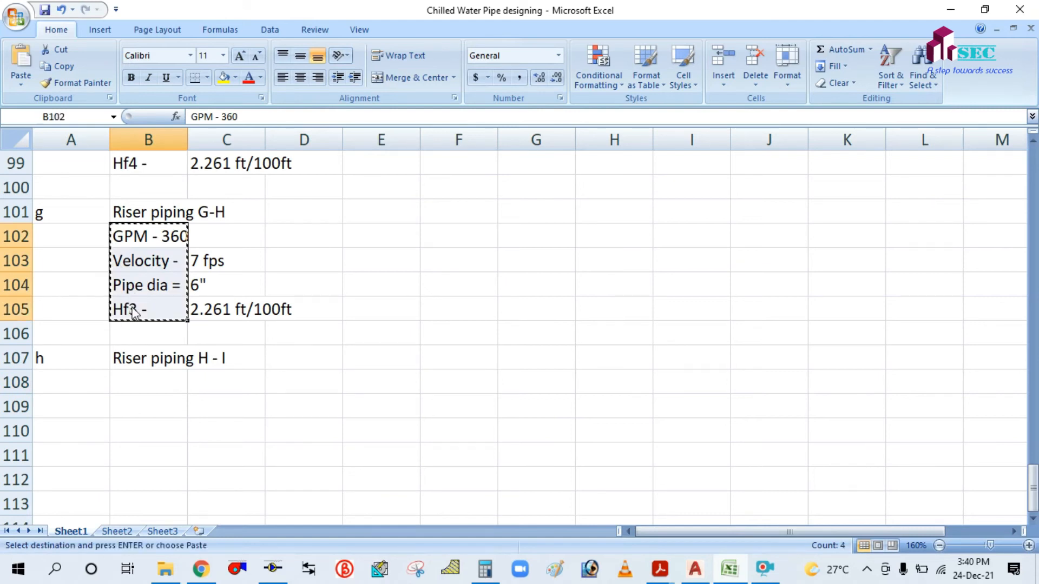
pyautogui.click(131, 382)
pyautogui.hotkey('ctrl', 'v')
pyautogui.click(379, 355)
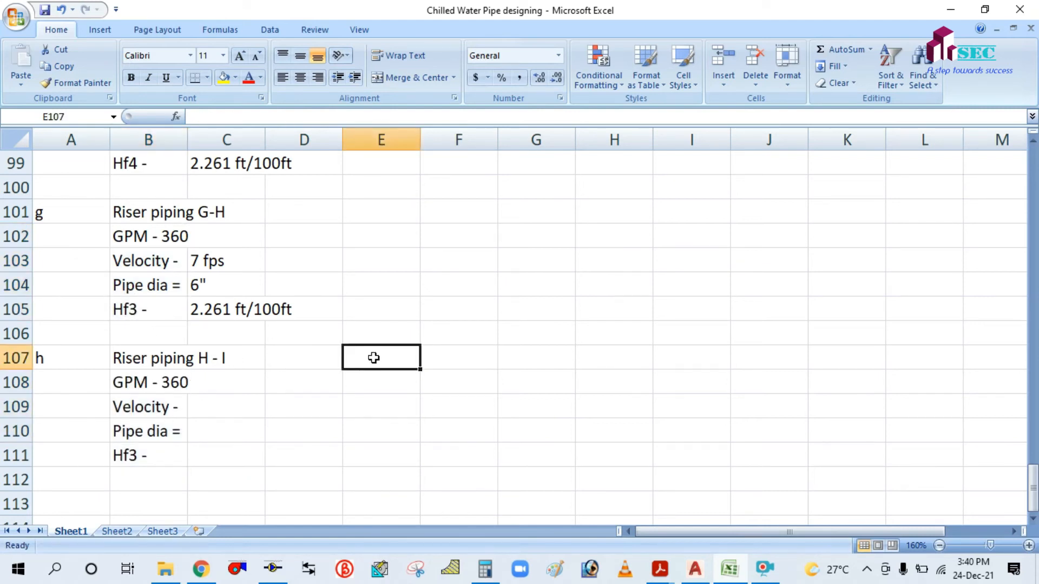
# Enter GPM 840, velocity 7 FPS and pipe diameter 8" for riser H - I.
pyautogui.click(142, 383)
pyautogui.click(238, 117)
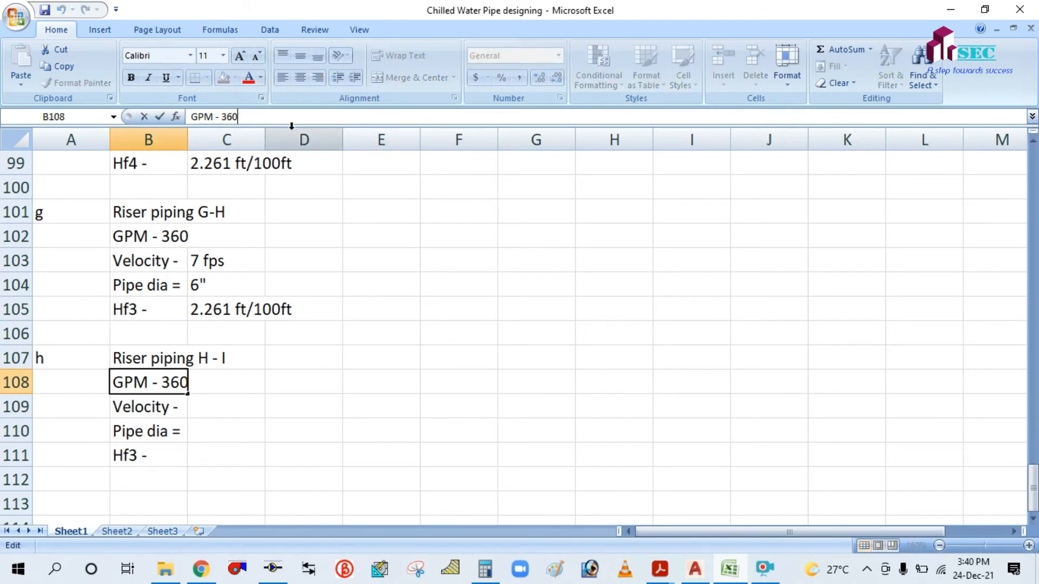
pyautogui.press('BackSpace')
pyautogui.press('BackSpace')
pyautogui.press('BackSpace')
pyautogui.write('840')
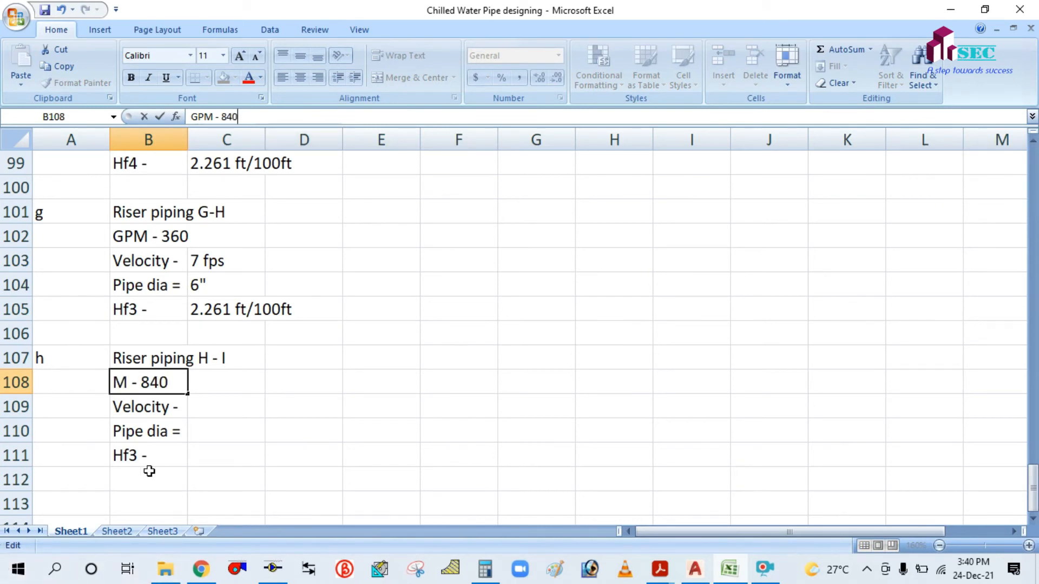
pyautogui.click(214, 456)
pyautogui.click(208, 406)
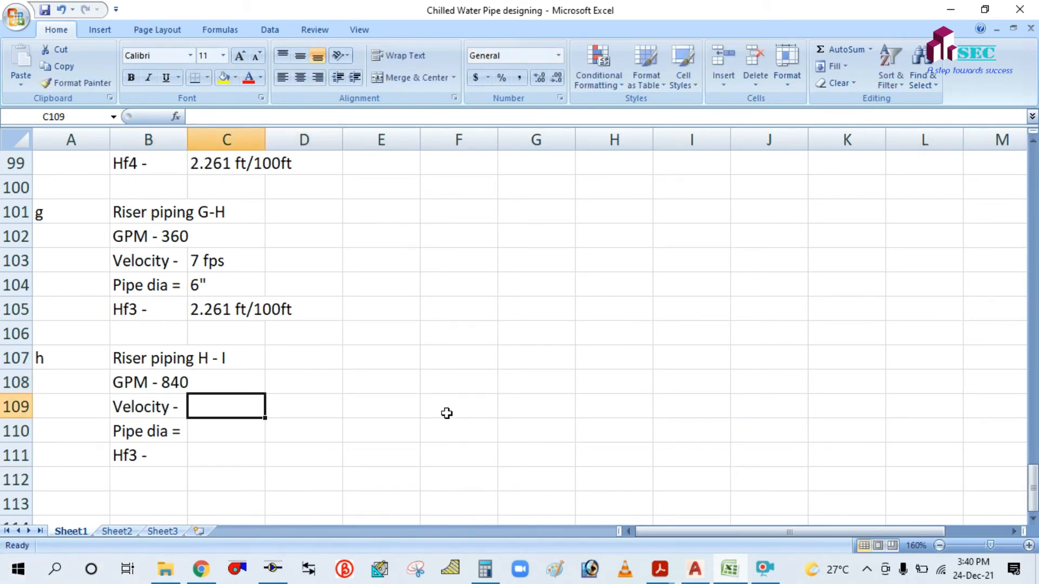
pyautogui.write('7')
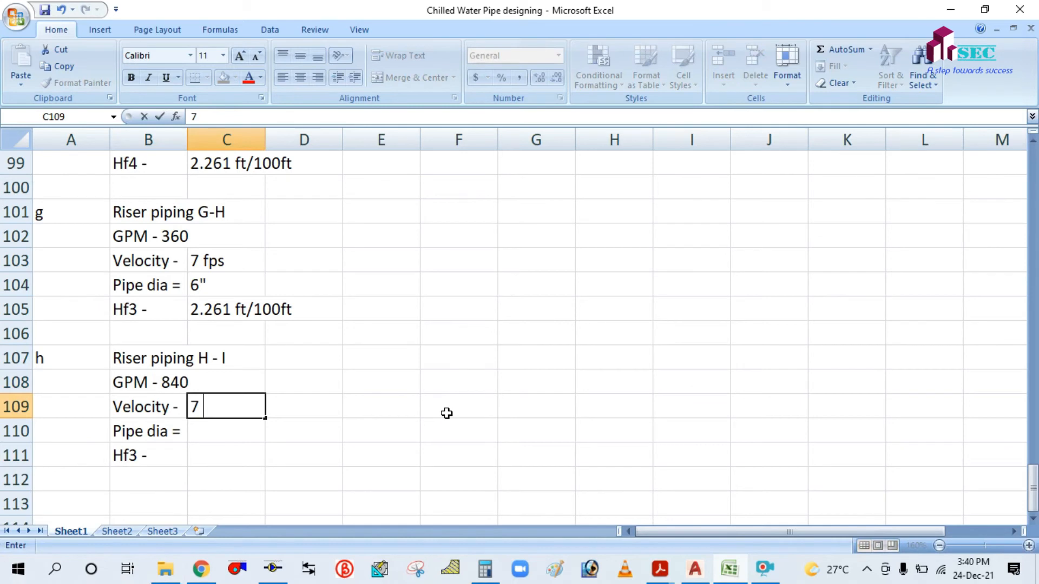
pyautogui.write(' FPS')
pyautogui.click(449, 415)
pyautogui.click(218, 430)
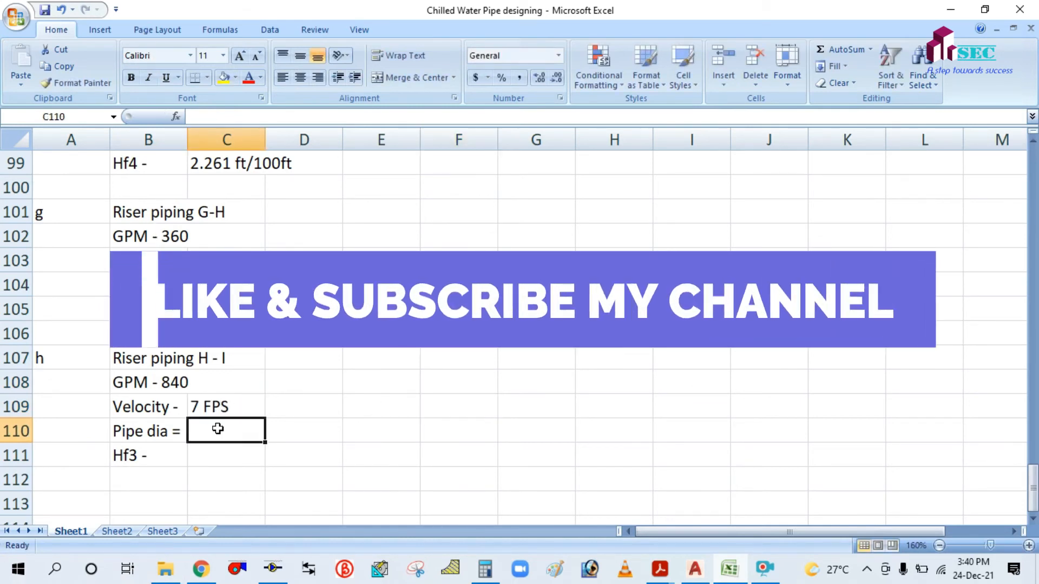
pyautogui.write('8')
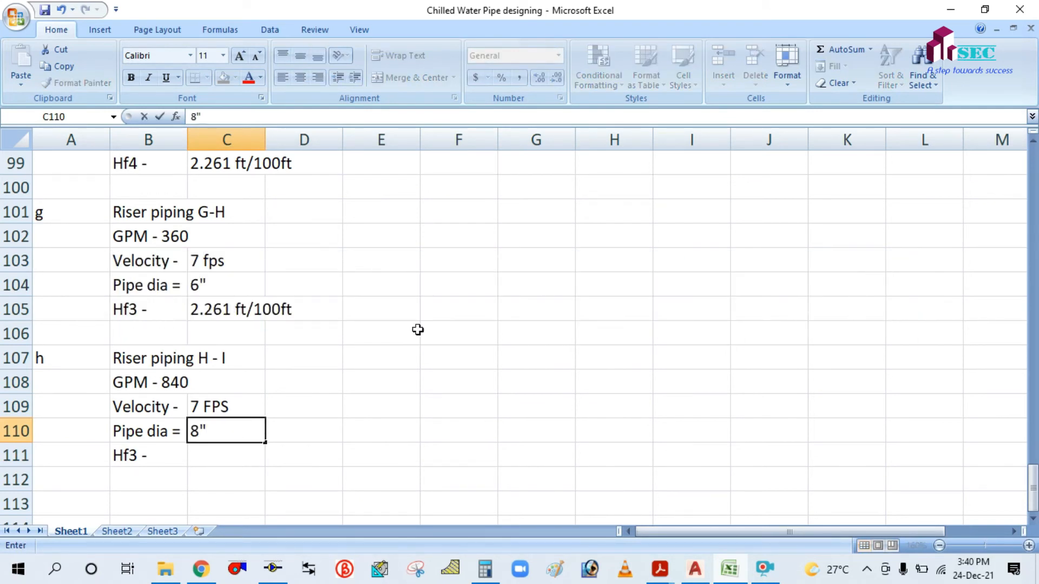
pyautogui.click(436, 317)
# Copy the 1.13ft/100ft head loss from riser B-C into C111.
pyautogui.scroll(4, 436, 317)
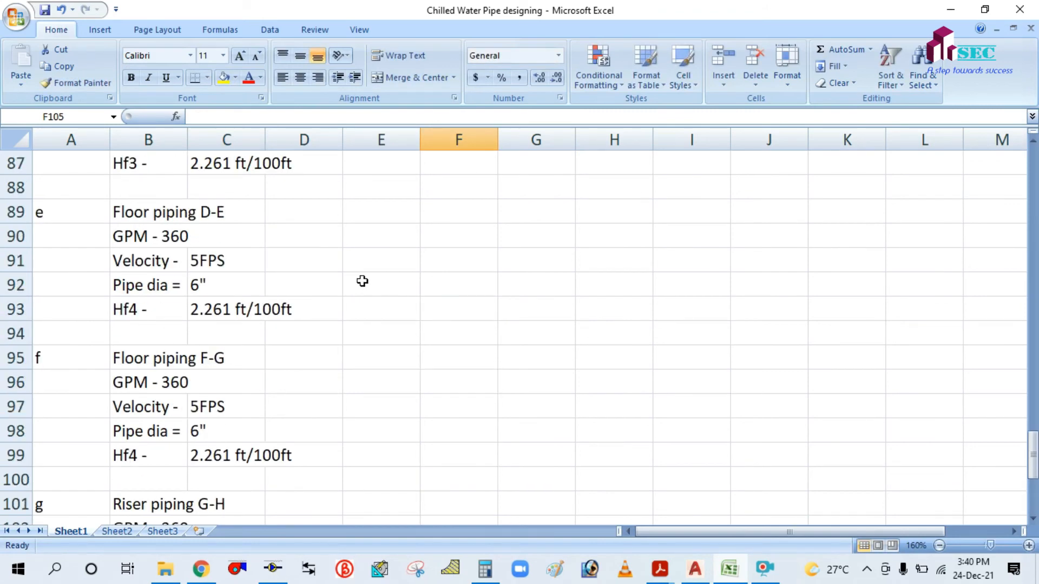
pyautogui.scroll(1, 202, 308)
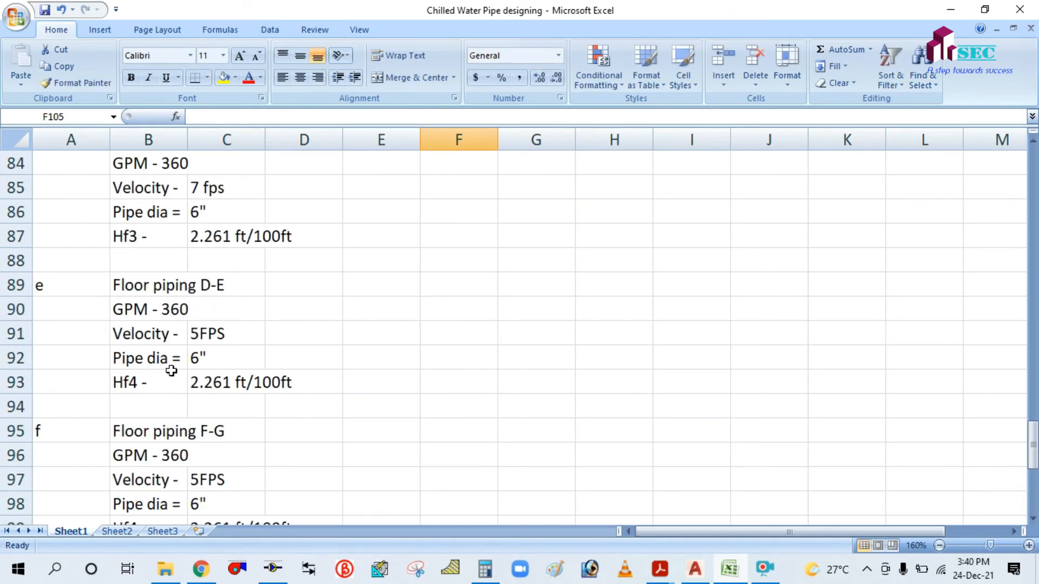
pyautogui.scroll(2, 172, 370)
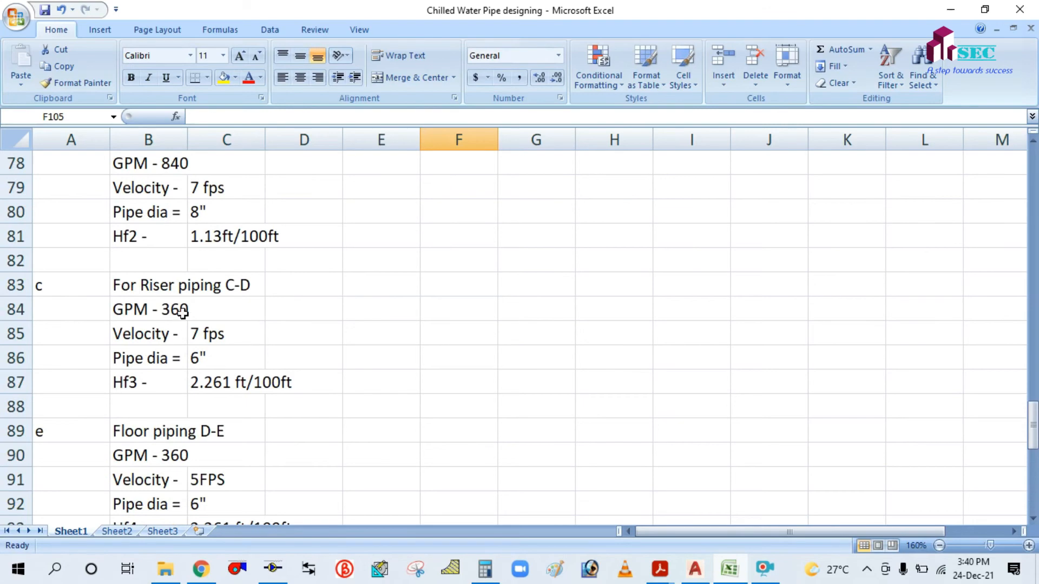
pyautogui.scroll(1, 182, 311)
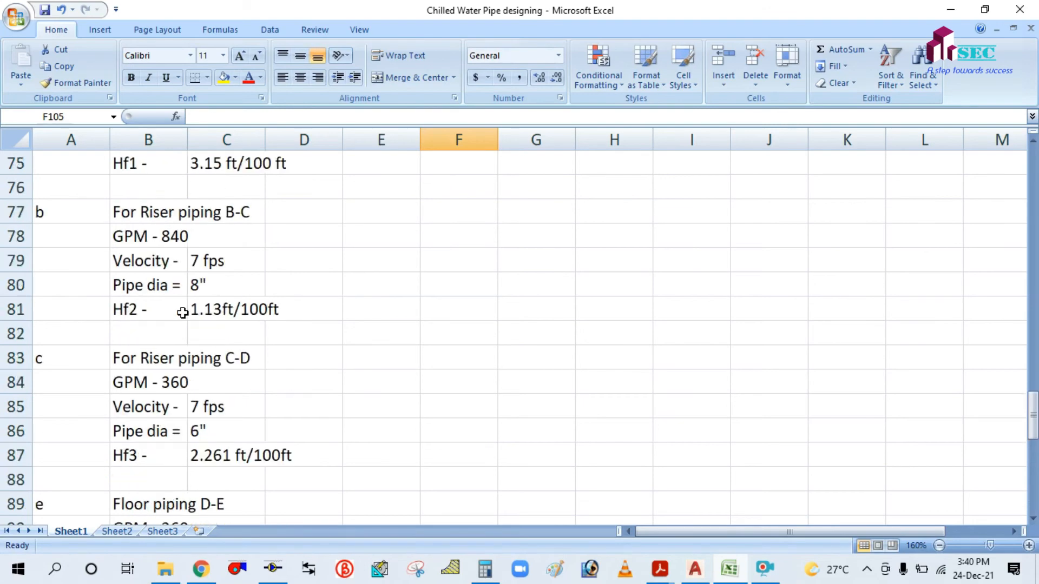
pyautogui.click(211, 309)
pyautogui.hotkey('ctrl', 'c')
pyautogui.scroll(-7, 503, 356)
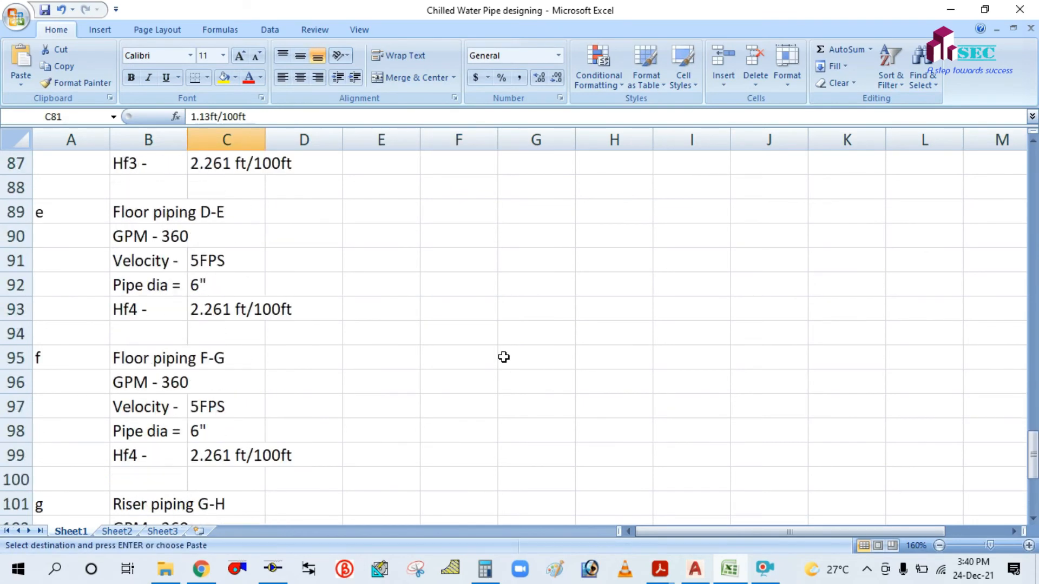
pyautogui.scroll(-2, 503, 357)
pyautogui.click(216, 383)
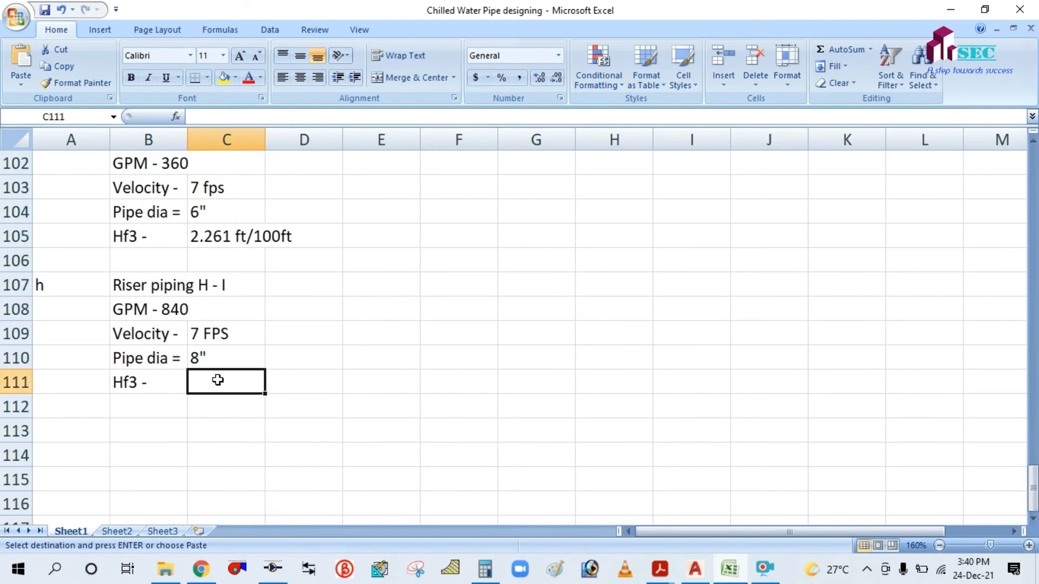
pyautogui.press('Return')
pyautogui.click(555, 333)
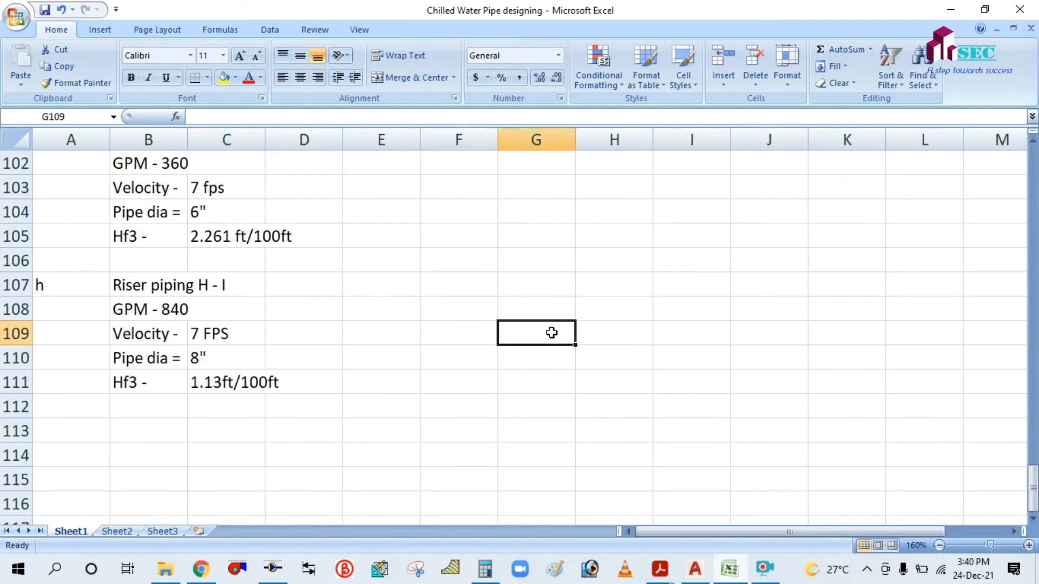
# Type item letter i in A113 and check the chillers block in the AutoCAD drawing.
pyautogui.click(70, 431)
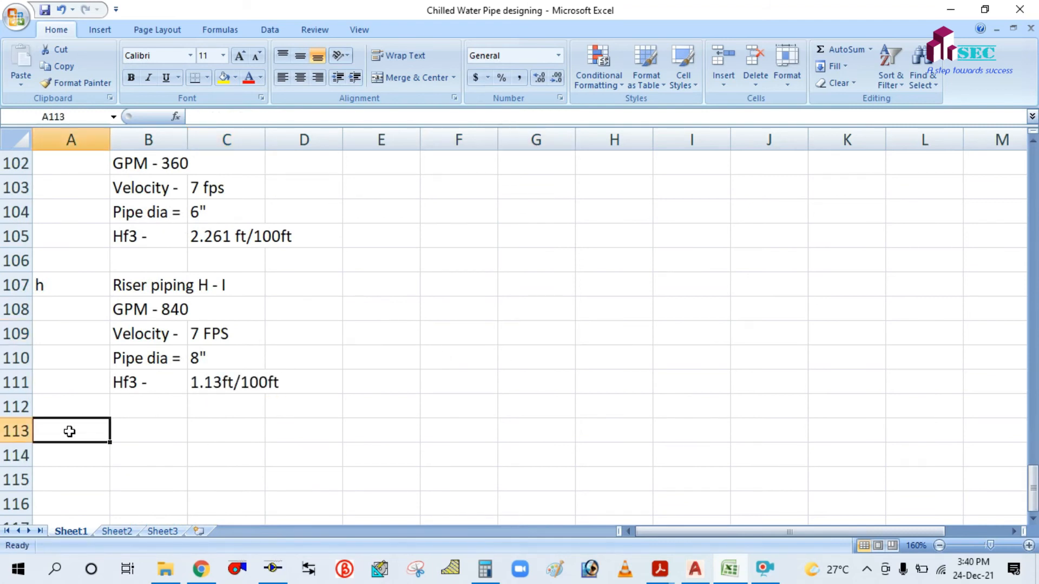
pyautogui.write('i')
pyautogui.click(339, 406)
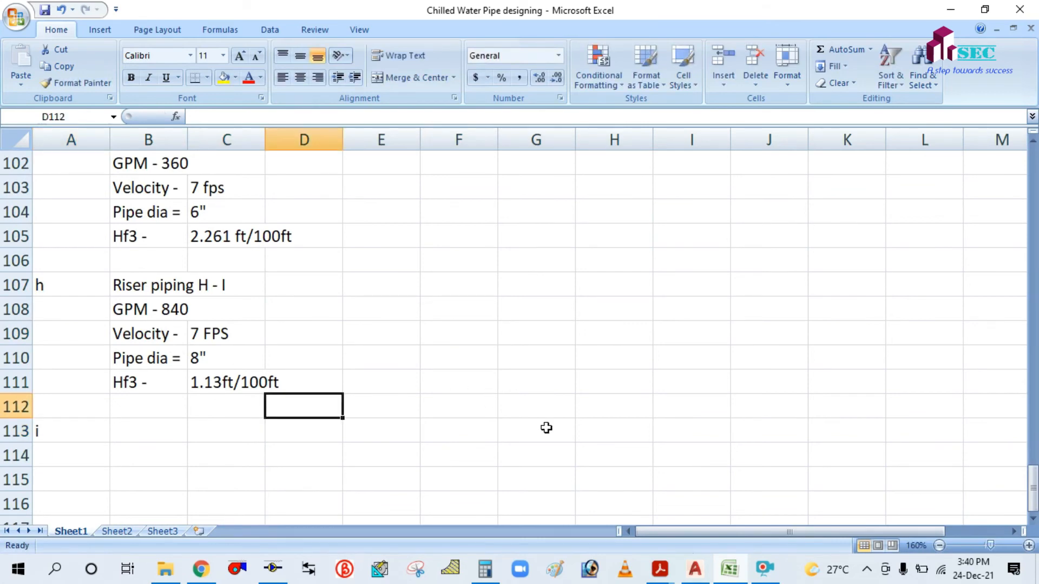
pyautogui.click(701, 577)
pyautogui.moveTo(463, 288); pyautogui.dragTo(469, 439)
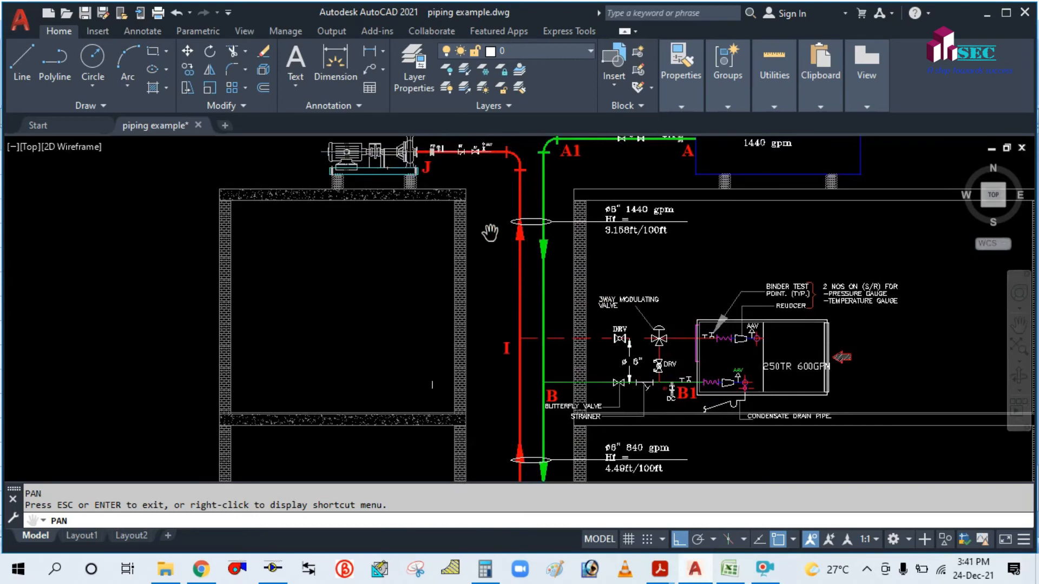
pyautogui.moveTo(472, 251); pyautogui.dragTo(498, 337)
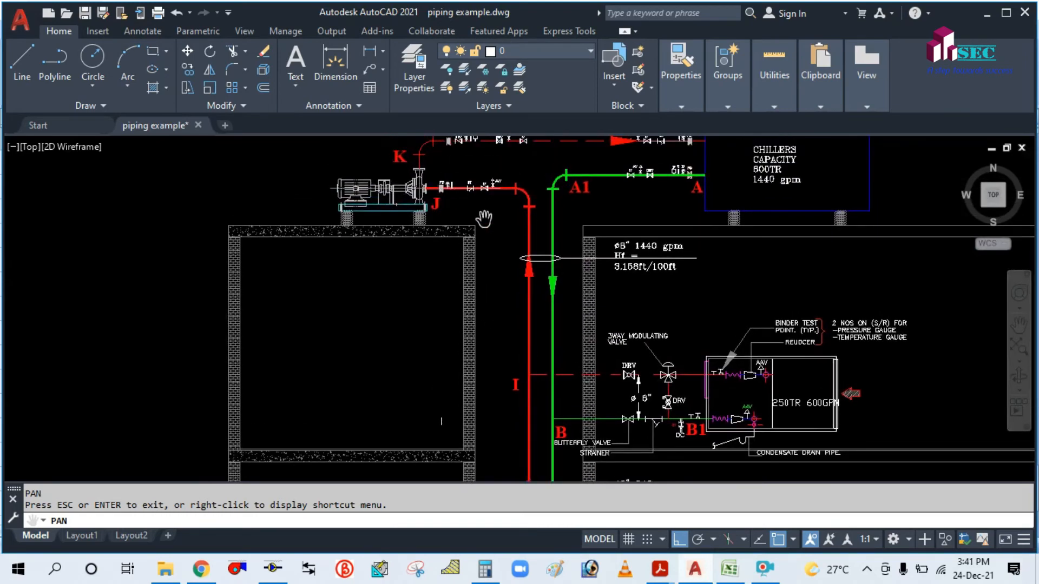
pyautogui.moveTo(484, 219); pyautogui.dragTo(485, 281)
pyautogui.click(733, 574)
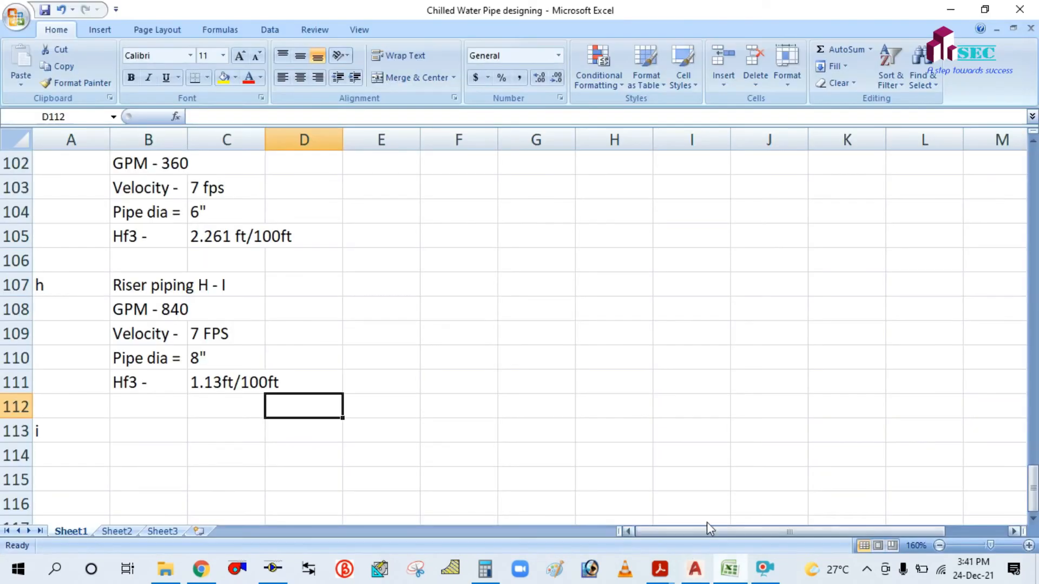
# Enter 'Roof piping I -J' in B113 and a 'GPM' label in B114, then return to AutoCAD.
pyautogui.click(146, 430)
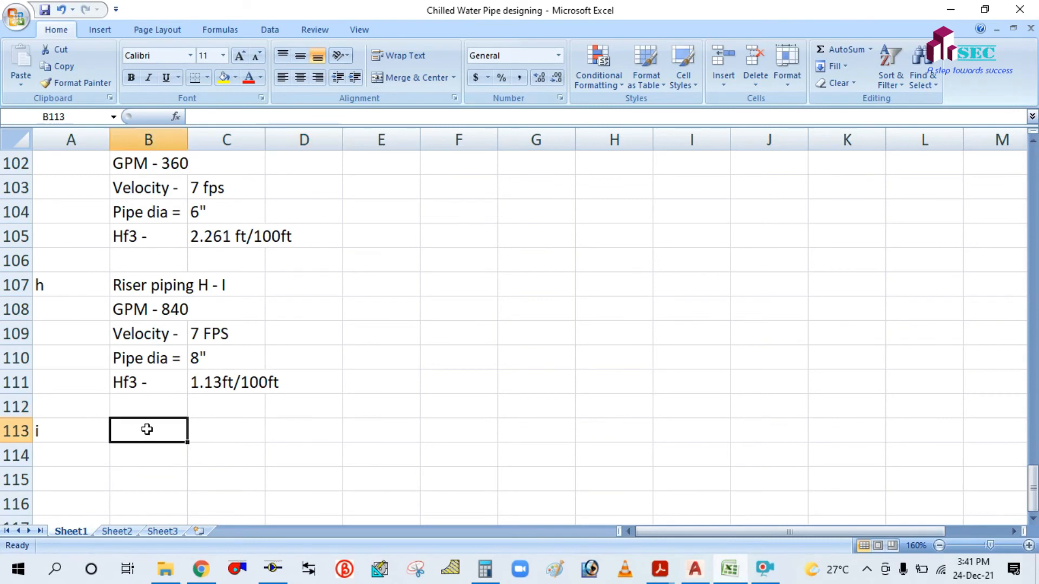
pyautogui.write('Roof p')
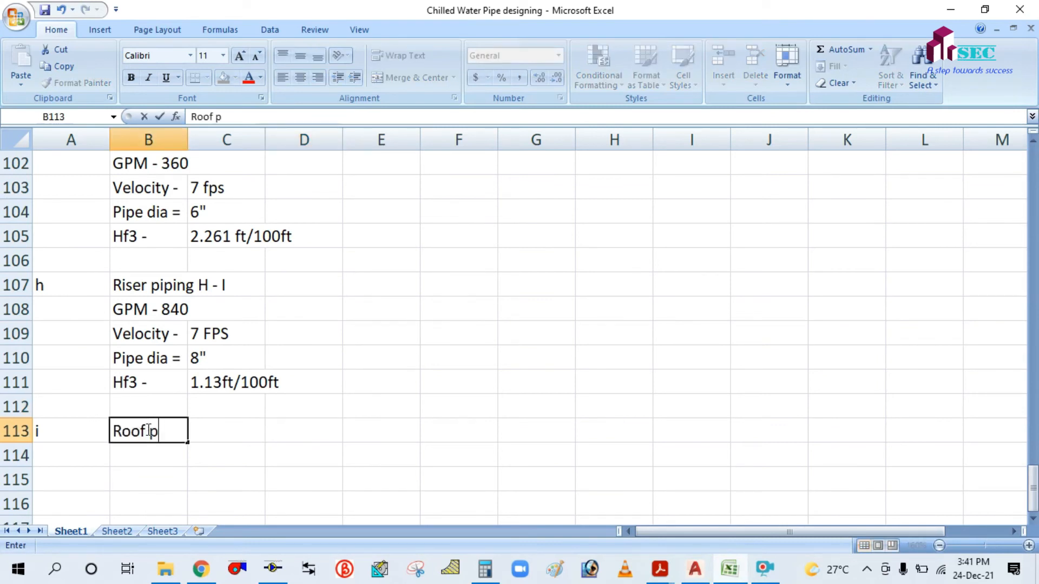
pyautogui.write('iping I -J')
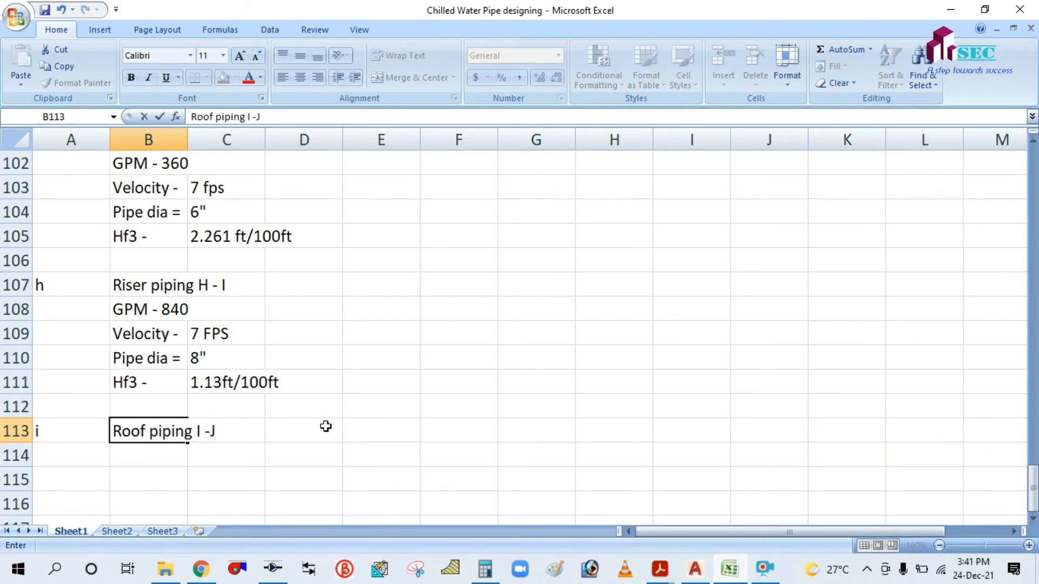
pyautogui.click(350, 424)
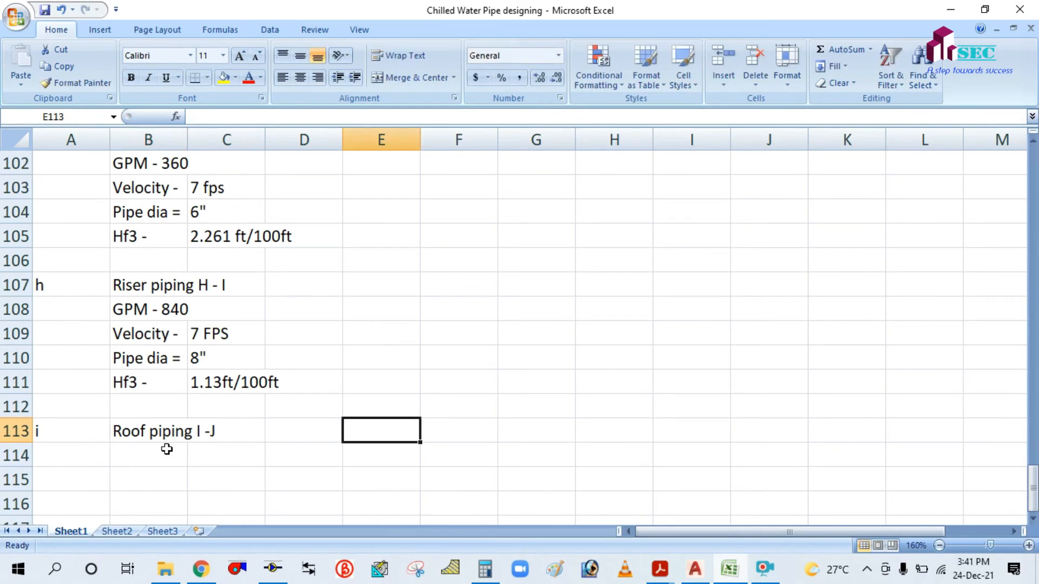
pyautogui.click(150, 455)
pyautogui.write('GPM')
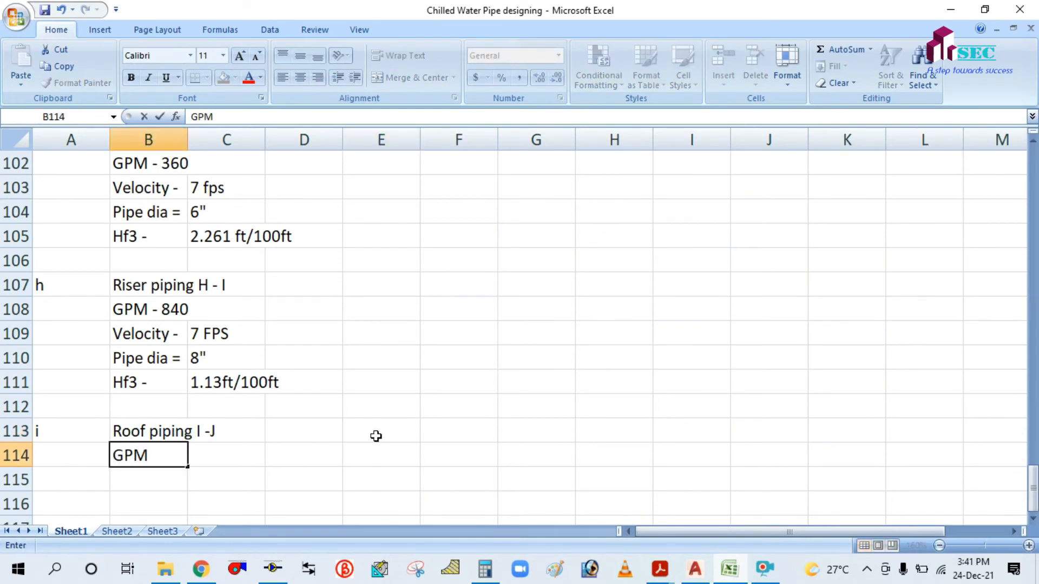
pyautogui.click(376, 436)
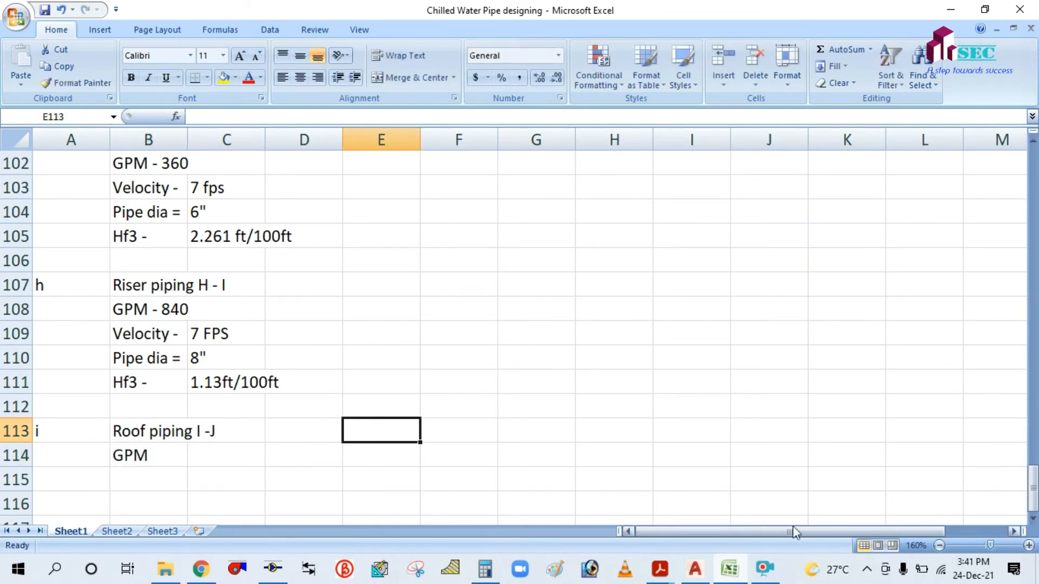
pyautogui.click(694, 569)
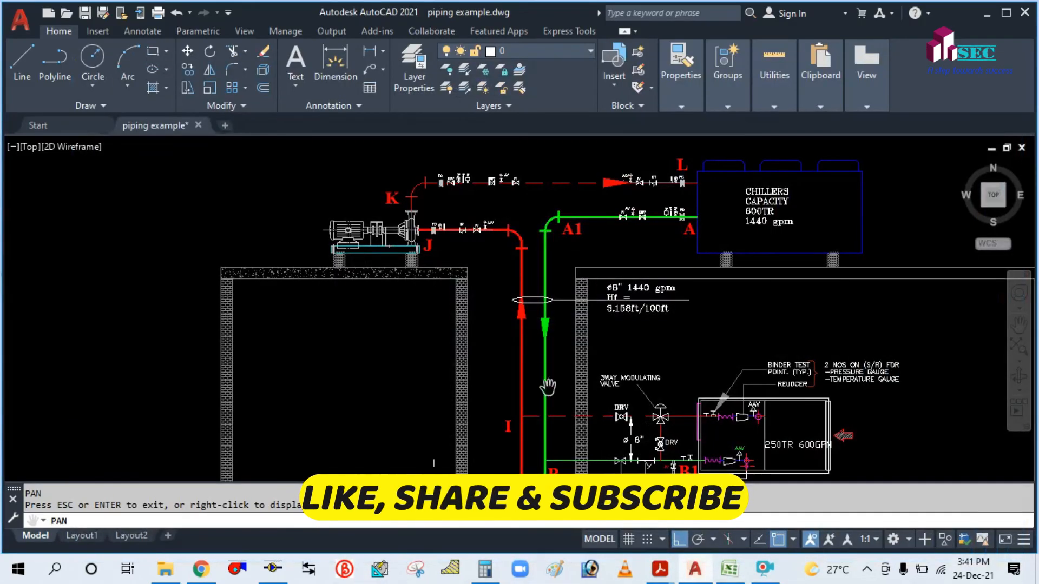
# Pan and zoom down past the H/C 200TR 480GPM unit to the F/E 150TR 360GPM unit.
pyautogui.moveTo(624, 411); pyautogui.dragTo(477, 208)
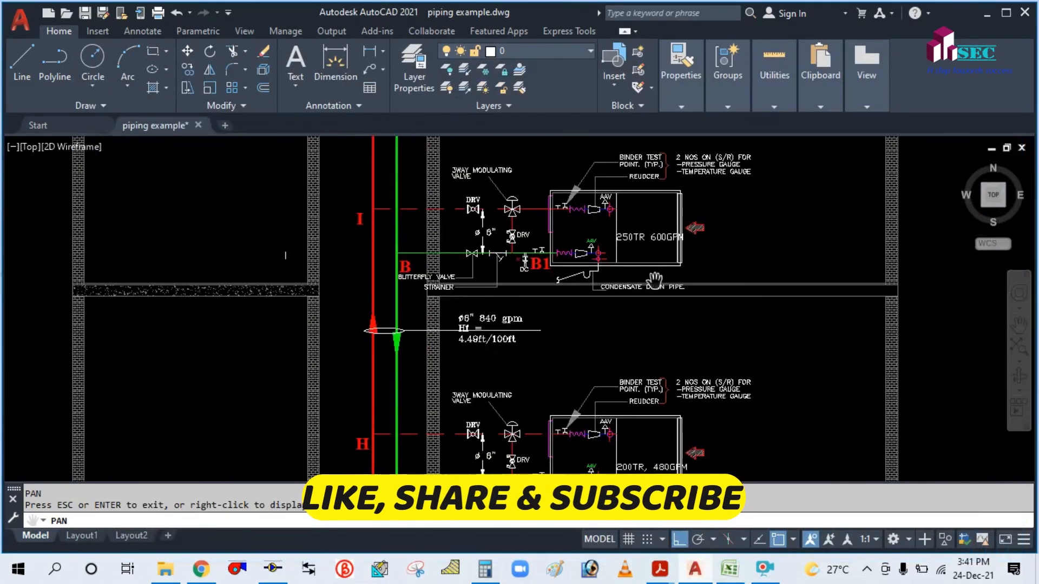
pyautogui.scroll(2, 656, 272)
pyautogui.moveTo(647, 341); pyautogui.dragTo(586, 179)
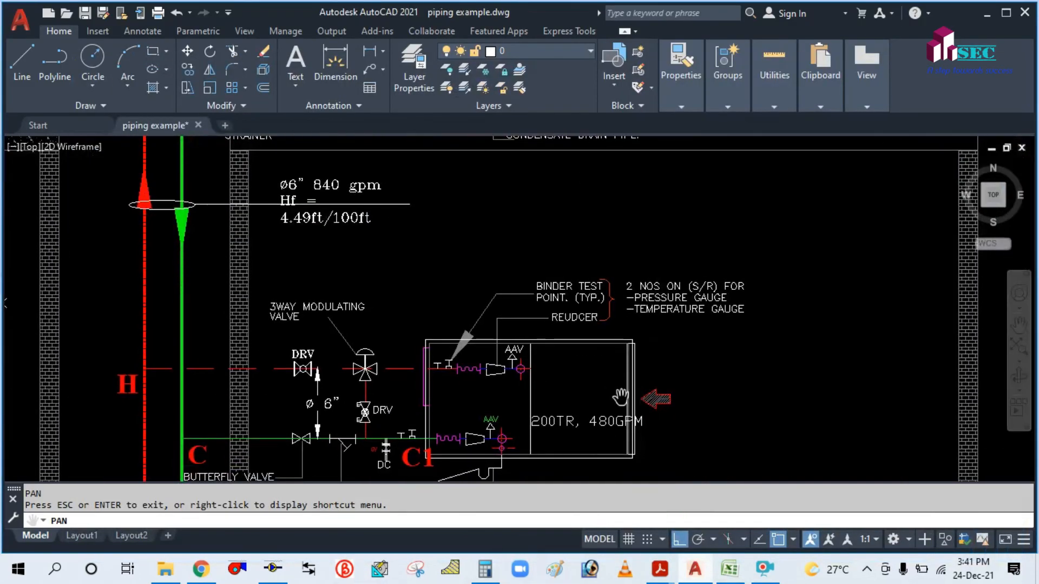
pyautogui.moveTo(615, 417); pyautogui.dragTo(589, 283)
pyautogui.scroll(-5, 564, 351)
pyautogui.moveTo(545, 404); pyautogui.dragTo(536, 306)
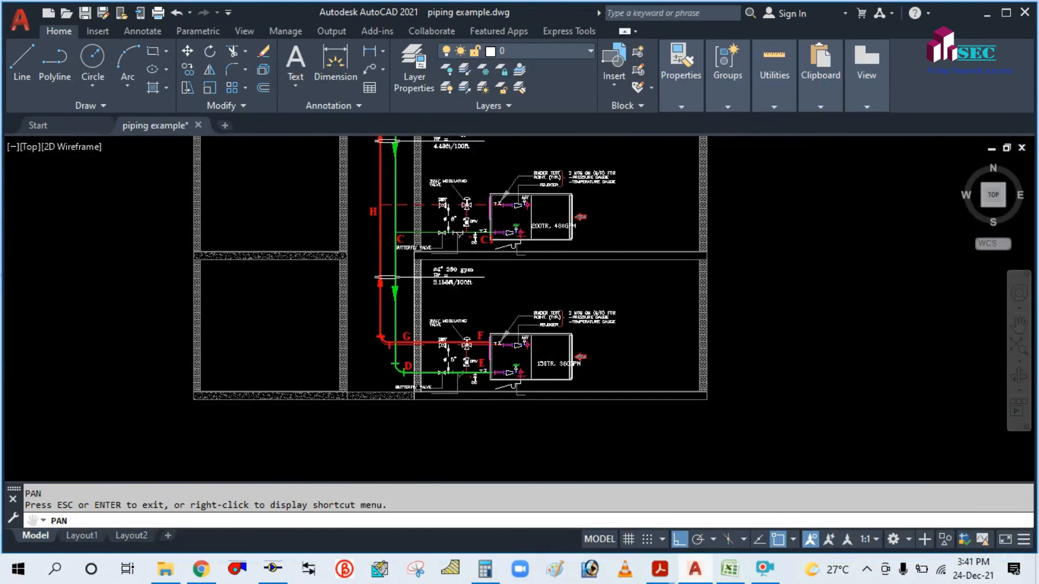
pyautogui.scroll(7, 550, 364)
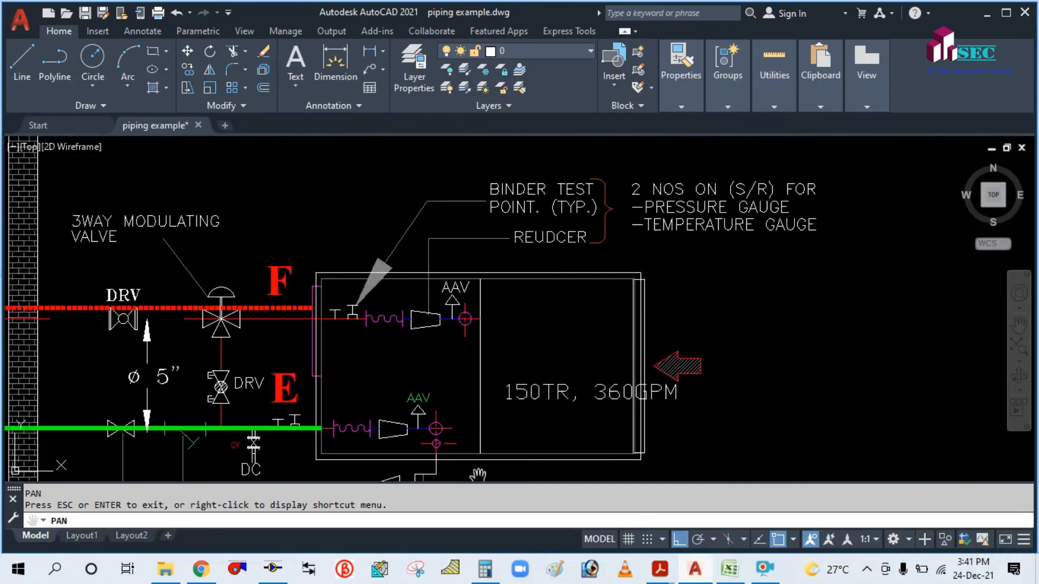
# Start a Calculator sum with 840, then pan AutoCAD to find the 250TR 600GPM unit.
pyautogui.click(485, 568)
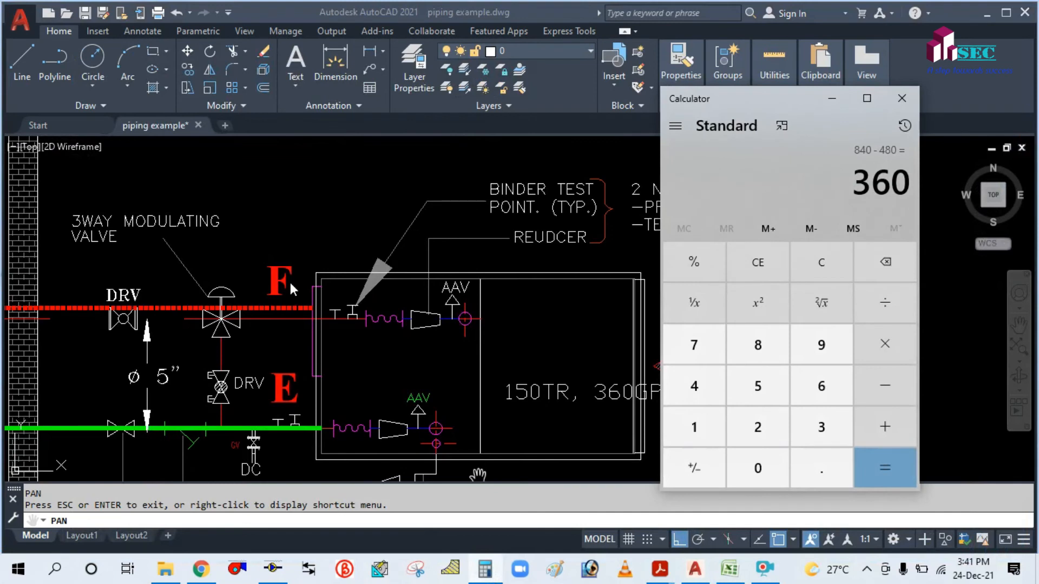
pyautogui.click(697, 381)
pyautogui.click(750, 349)
pyautogui.click(761, 459)
pyautogui.click(875, 428)
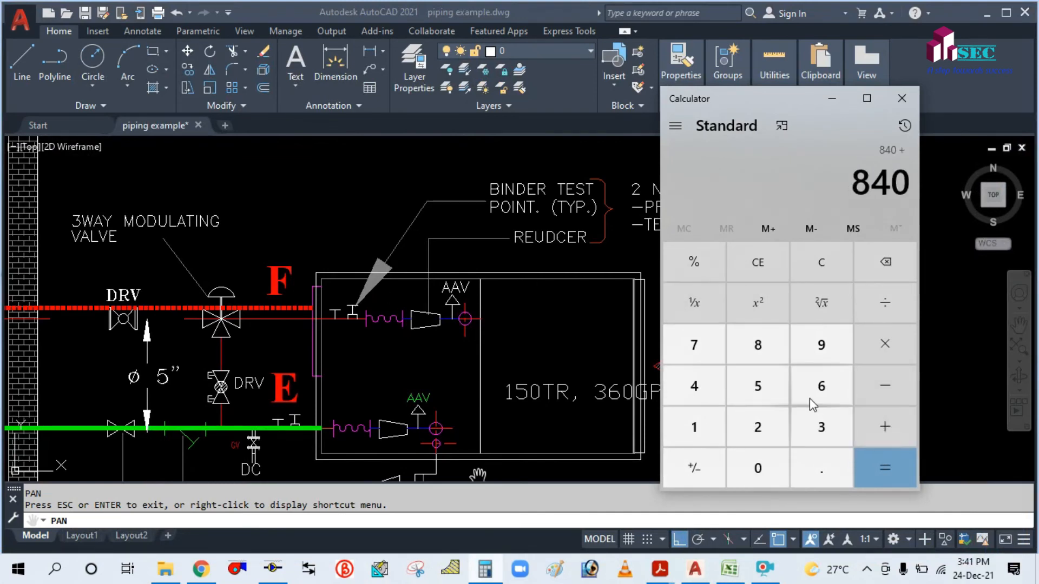
pyautogui.click(556, 308)
pyautogui.scroll(-4, 630, 263)
pyautogui.moveTo(622, 228); pyautogui.dragTo(615, 347)
pyautogui.scroll(4, 615, 346)
pyautogui.moveTo(612, 254); pyautogui.dragTo(627, 463)
pyautogui.scroll(-6, 627, 463)
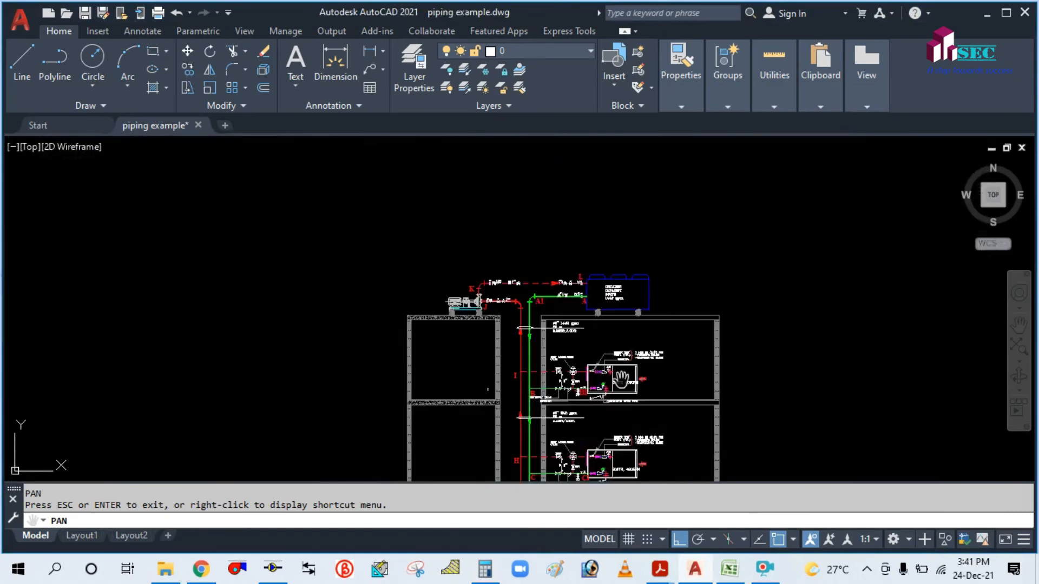
pyautogui.scroll(6, 622, 378)
pyautogui.moveTo(603, 428); pyautogui.dragTo(510, 276)
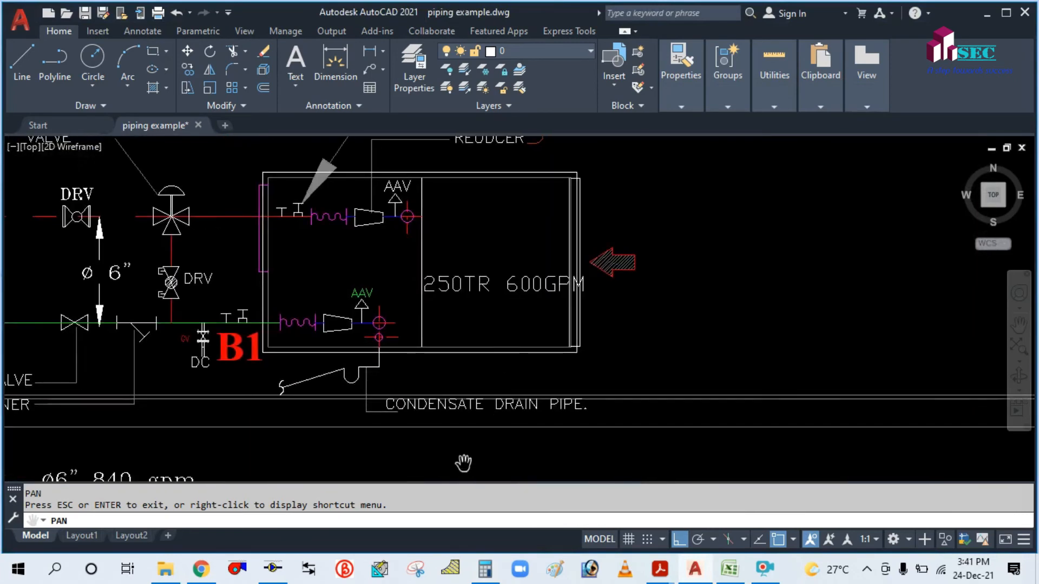
# Add 600 to reach a 1,440 total flow and minimise Calculator back to the drawing.
pyautogui.click(484, 568)
pyautogui.click(816, 382)
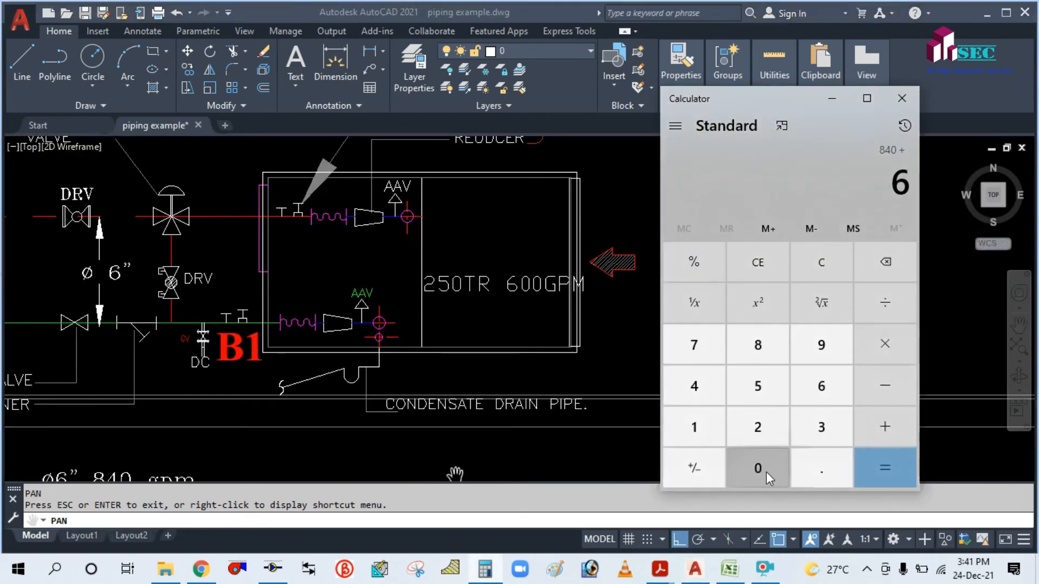
pyautogui.click(764, 468)
pyautogui.click(765, 468)
pyautogui.click(892, 467)
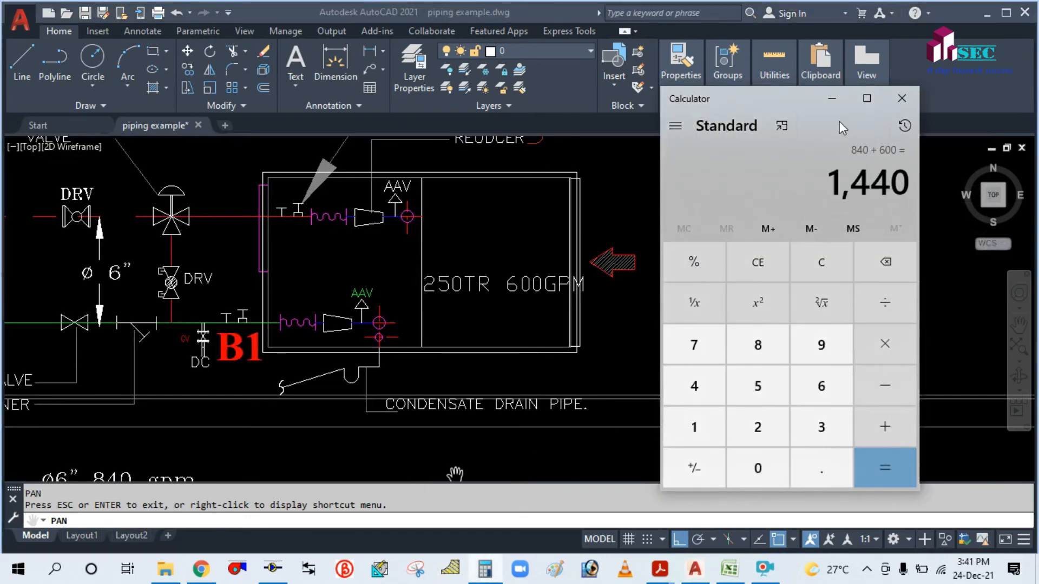
pyautogui.click(831, 97)
pyautogui.scroll(-6, 696, 364)
pyautogui.moveTo(388, 314); pyautogui.dragTo(439, 350)
# Enter GPM 1440 in C114 and 'Velocity - 10FPS' in B115.
pyautogui.click(729, 568)
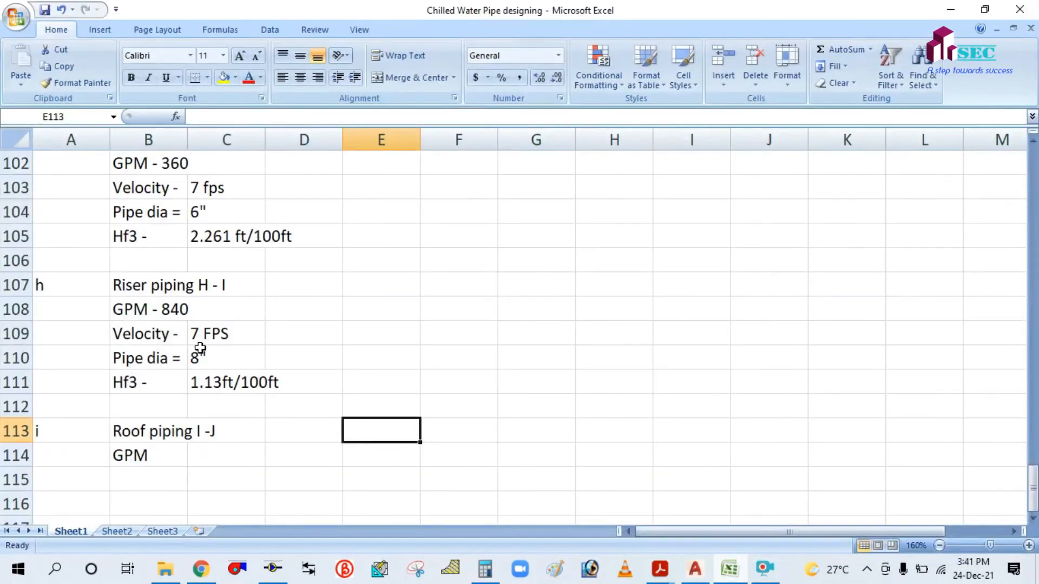
pyautogui.click(203, 457)
pyautogui.write('1440')
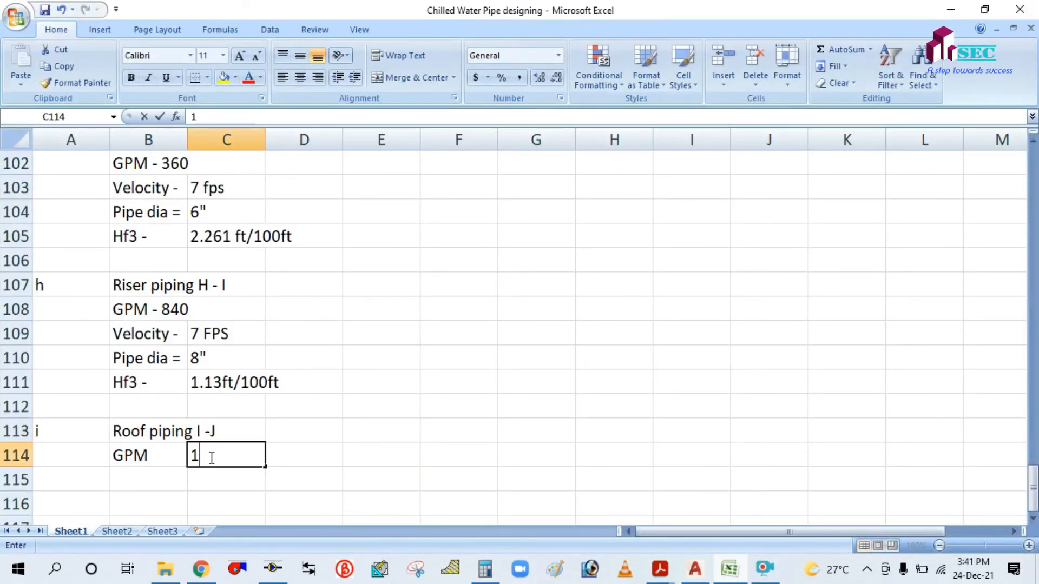
pyautogui.click(163, 479)
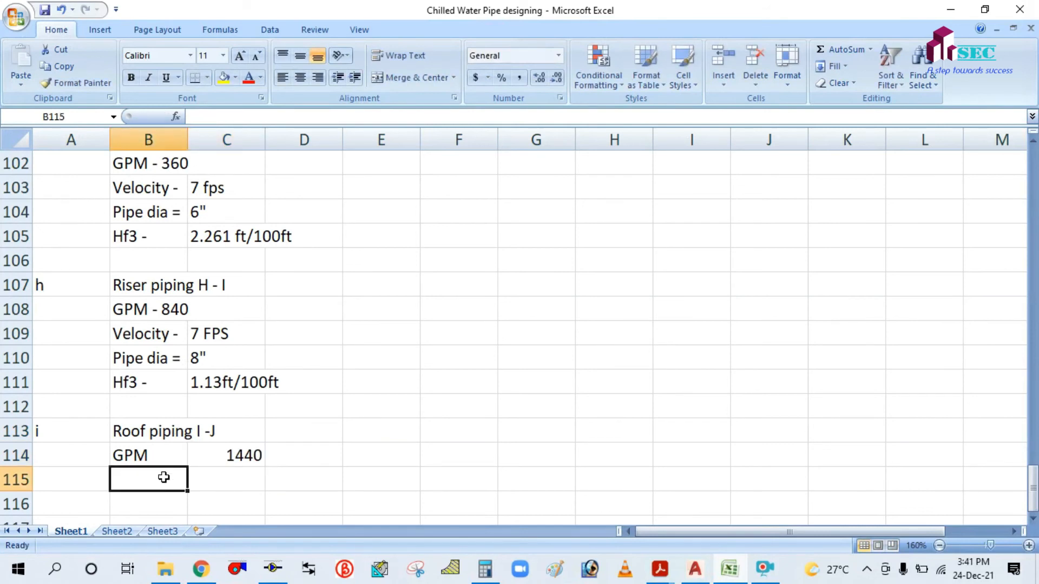
pyautogui.write('Ve')
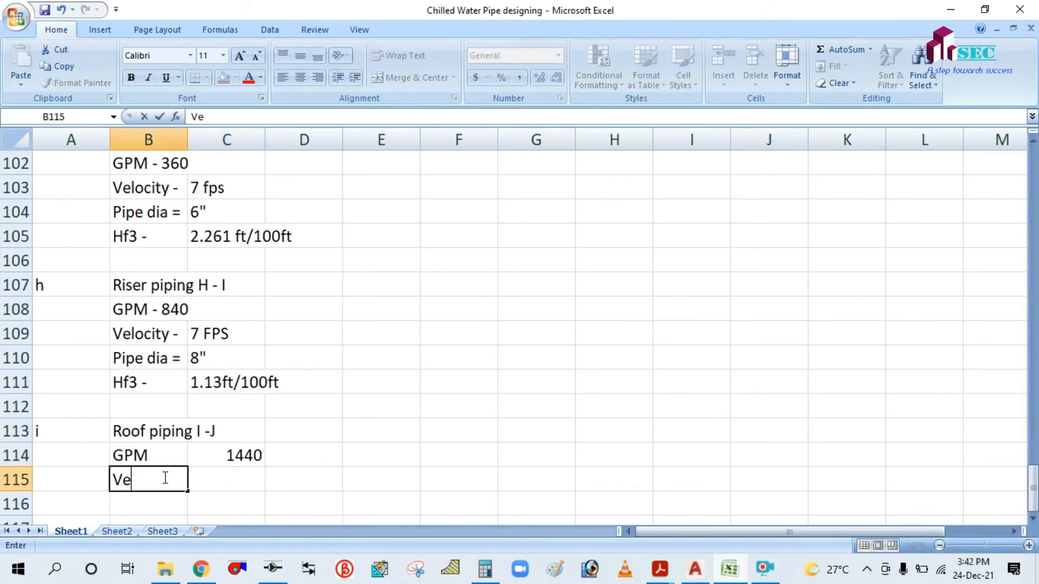
pyautogui.write('locity - 1')
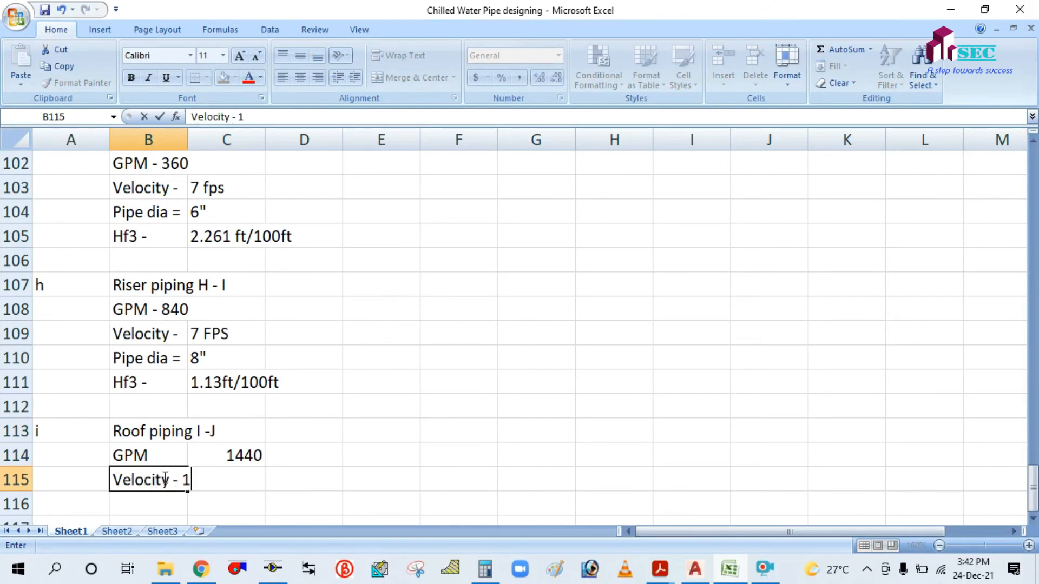
pyautogui.write('0FPS')
# Copy the Pipe dia = 8" row into row 116.
pyautogui.scroll(-1, 183, 401)
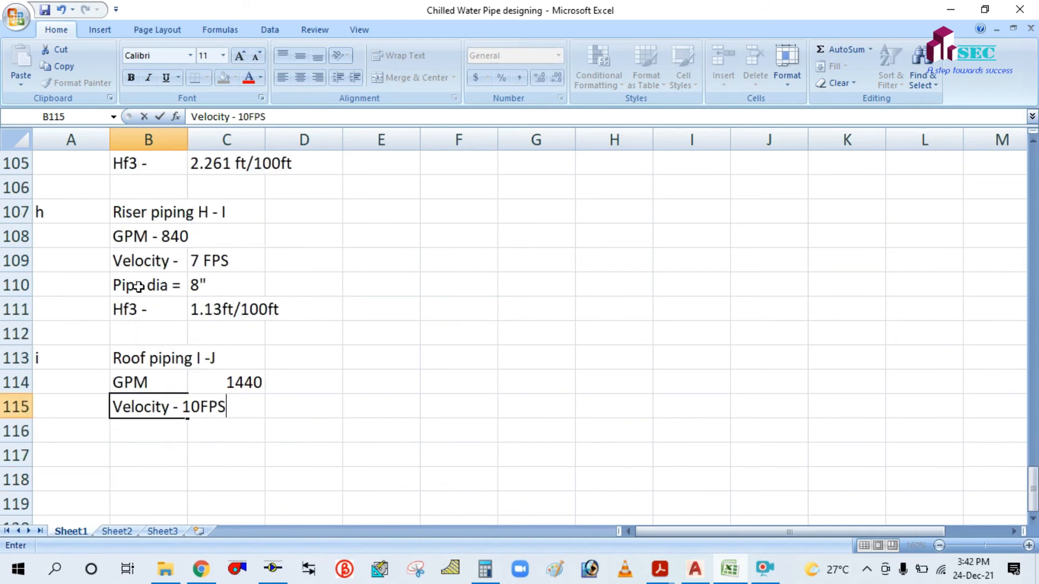
pyautogui.click(165, 285)
pyautogui.hotkey('ctrl', 'c')
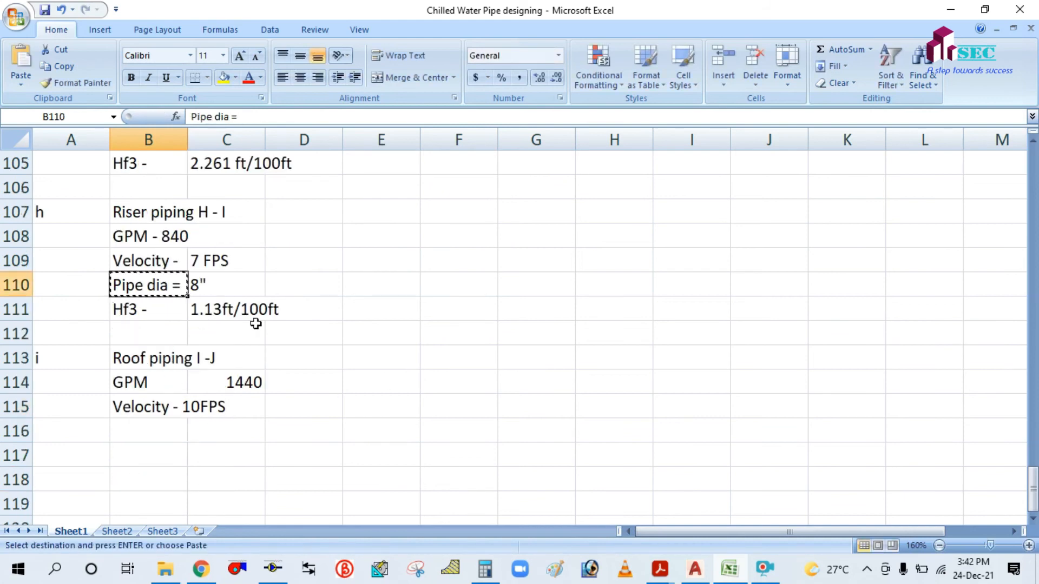
pyautogui.click(372, 329)
pyautogui.moveTo(151, 280); pyautogui.dragTo(236, 282)
pyautogui.hotkey('ctrl', 'c')
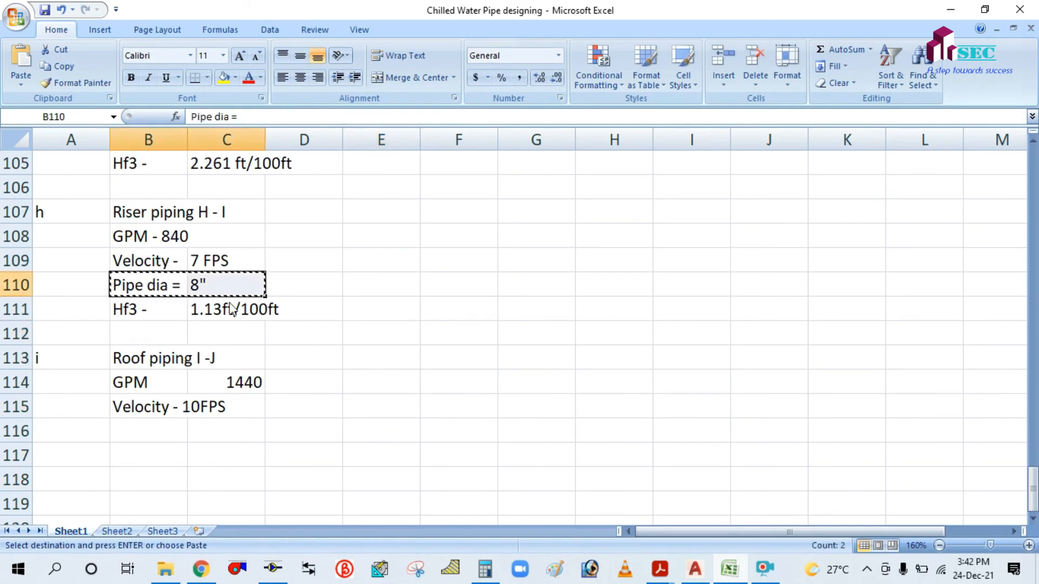
pyautogui.click(140, 443)
pyautogui.hotkey('ctrl', 'v')
pyautogui.press('Escape')
pyautogui.click(446, 402)
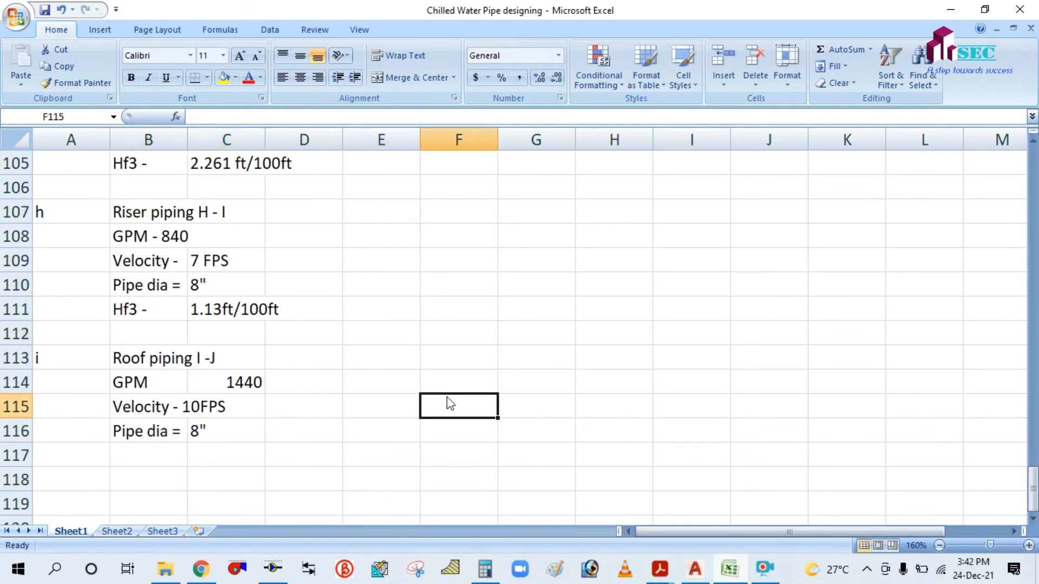
# Copy section a's Hf1 3.15 ft/100 ft row into row 117.
pyautogui.scroll(3, 467, 361)
pyautogui.scroll(4, 467, 361)
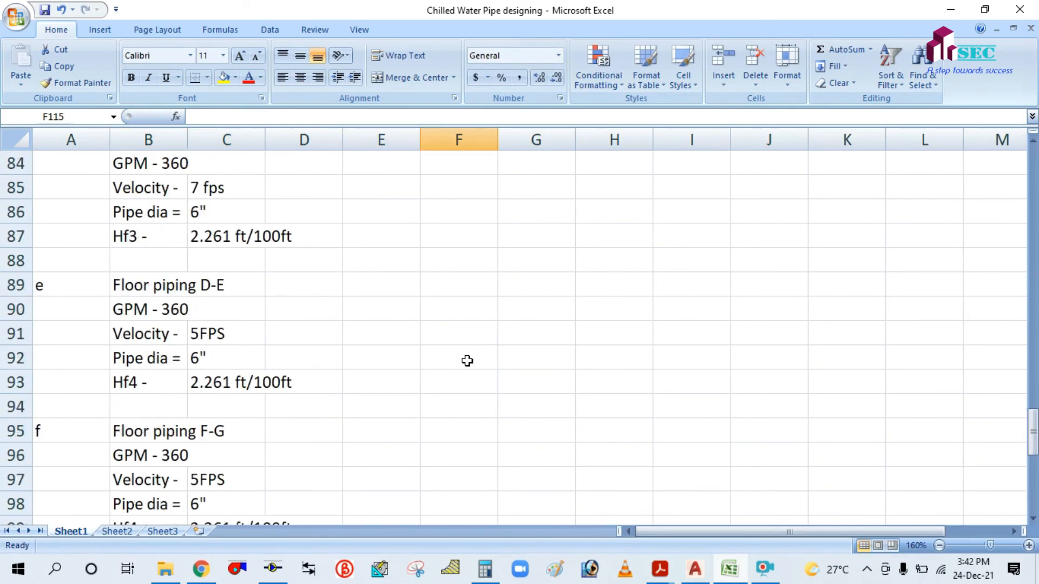
pyautogui.scroll(2, 467, 361)
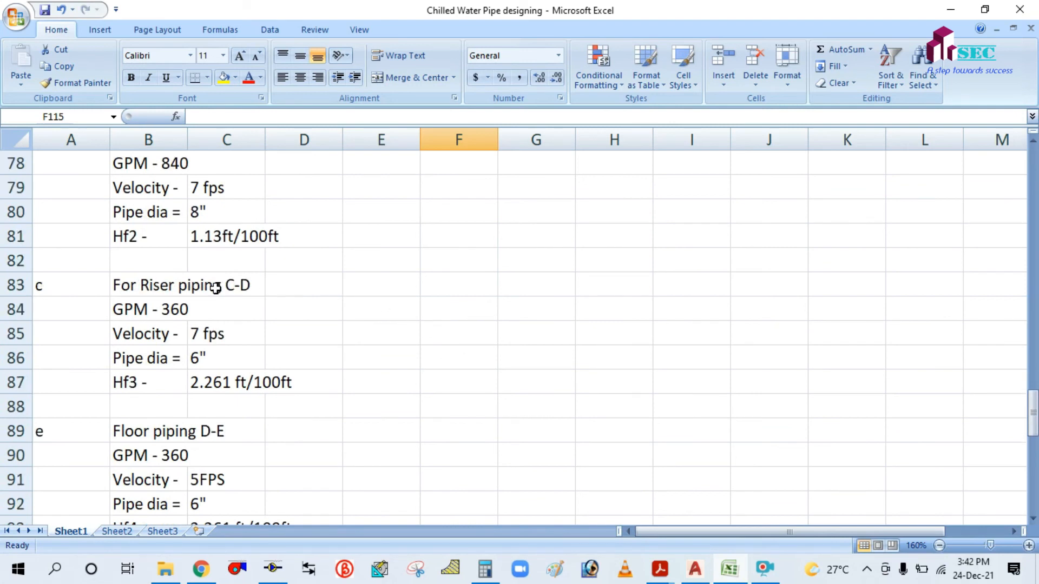
pyautogui.scroll(3, 215, 288)
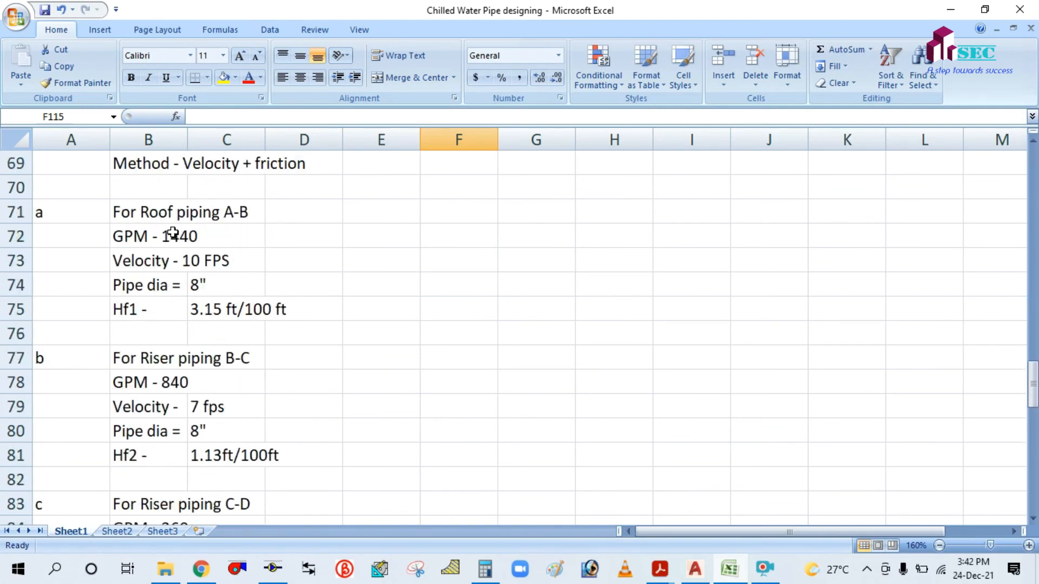
pyautogui.click(128, 309)
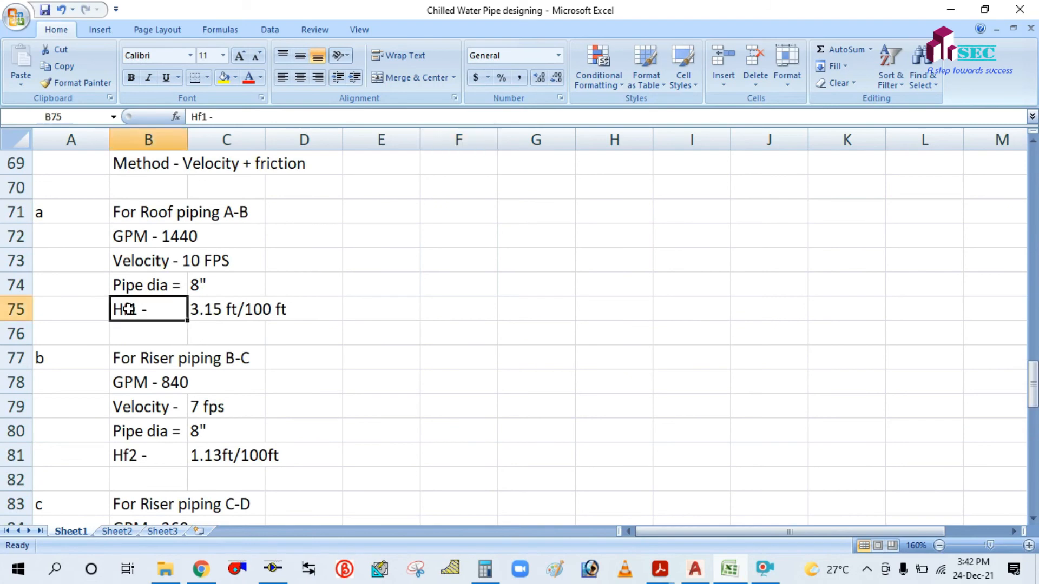
pyautogui.moveTo(128, 309); pyautogui.dragTo(280, 308)
pyautogui.hotkey('ctrl', 'c')
pyautogui.scroll(-13, 410, 389)
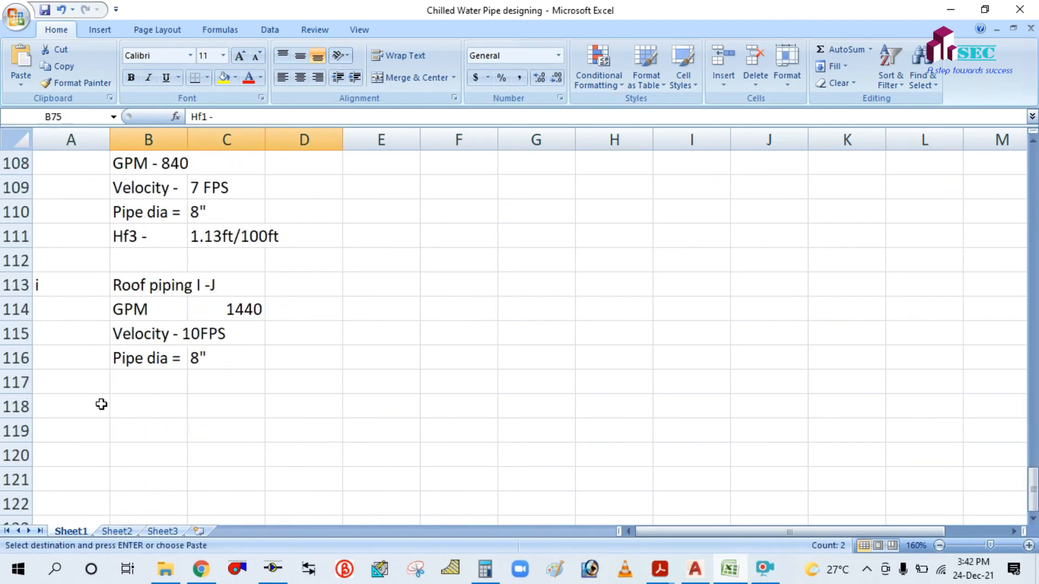
pyautogui.click(128, 379)
pyautogui.hotkey('ctrl', 'v')
pyautogui.press('Escape')
pyautogui.click(534, 334)
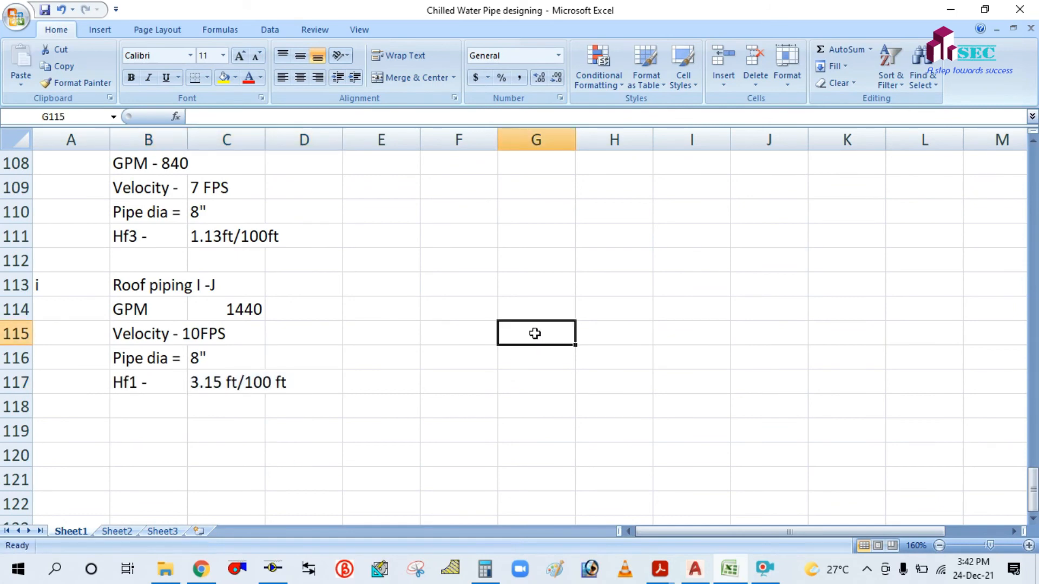
pyautogui.scroll(2, 534, 334)
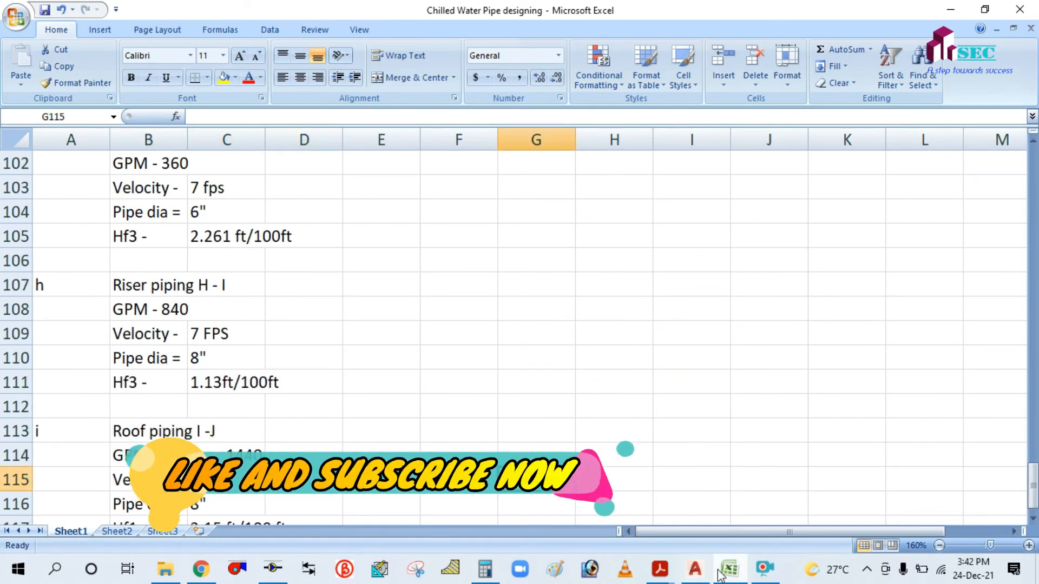
pyautogui.click(702, 577)
pyautogui.moveTo(458, 271); pyautogui.dragTo(494, 364)
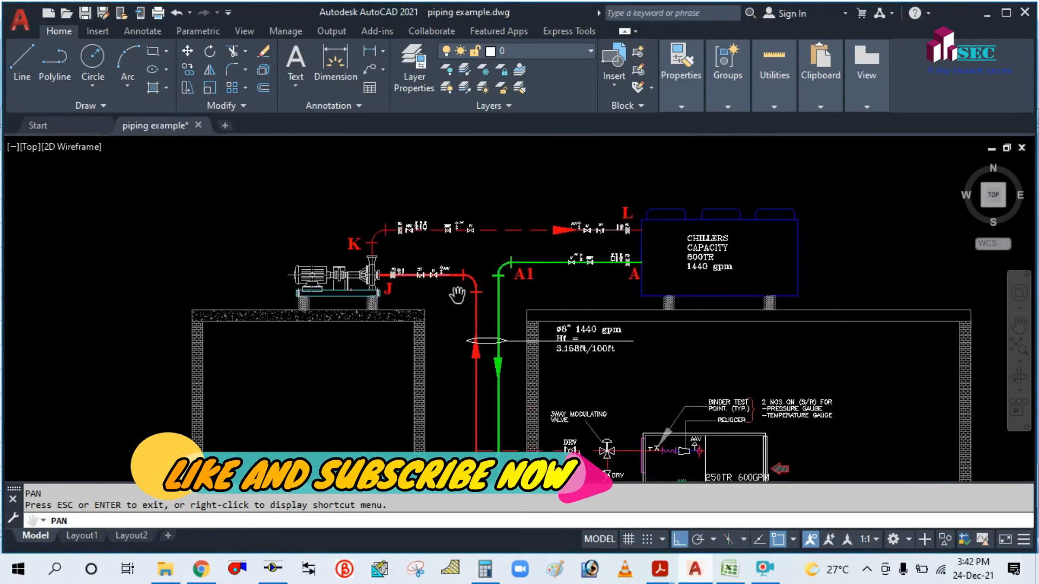
pyautogui.scroll(2, 617, 224)
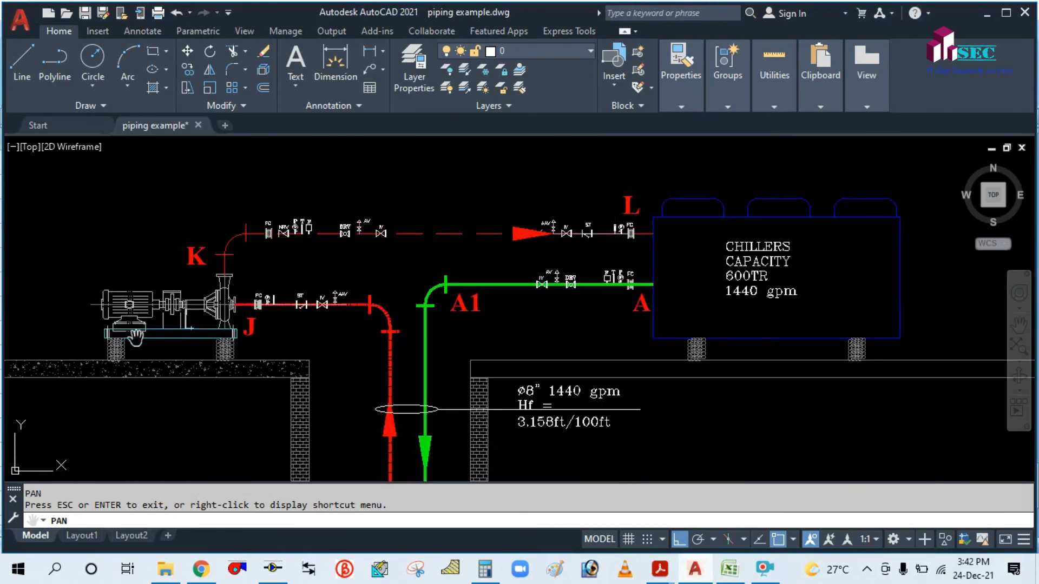
pyautogui.moveTo(178, 339); pyautogui.dragTo(215, 366)
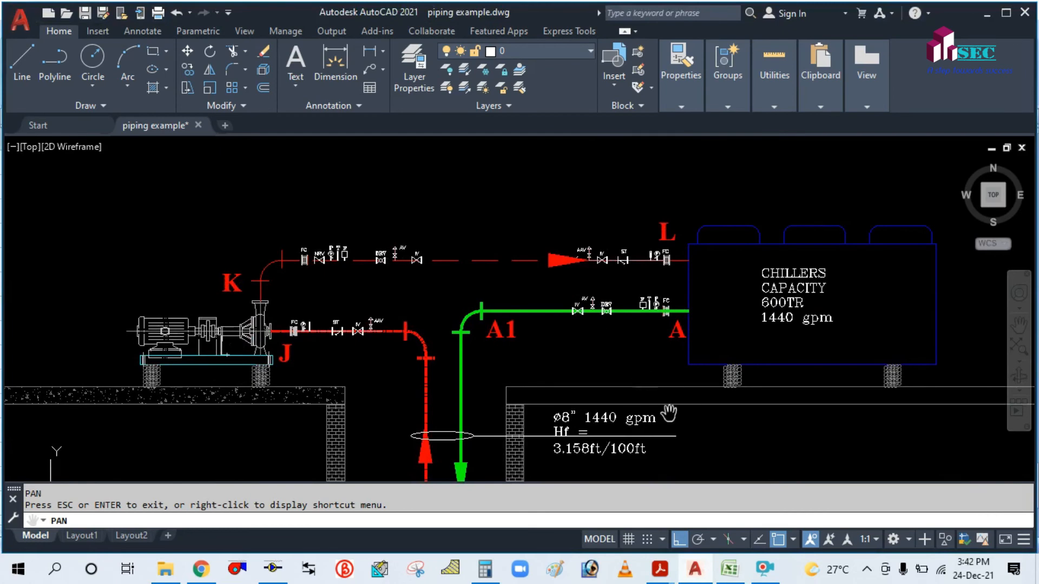
# Start section k in A119 titled 'Roof piping K - L' in B119.
pyautogui.click(729, 567)
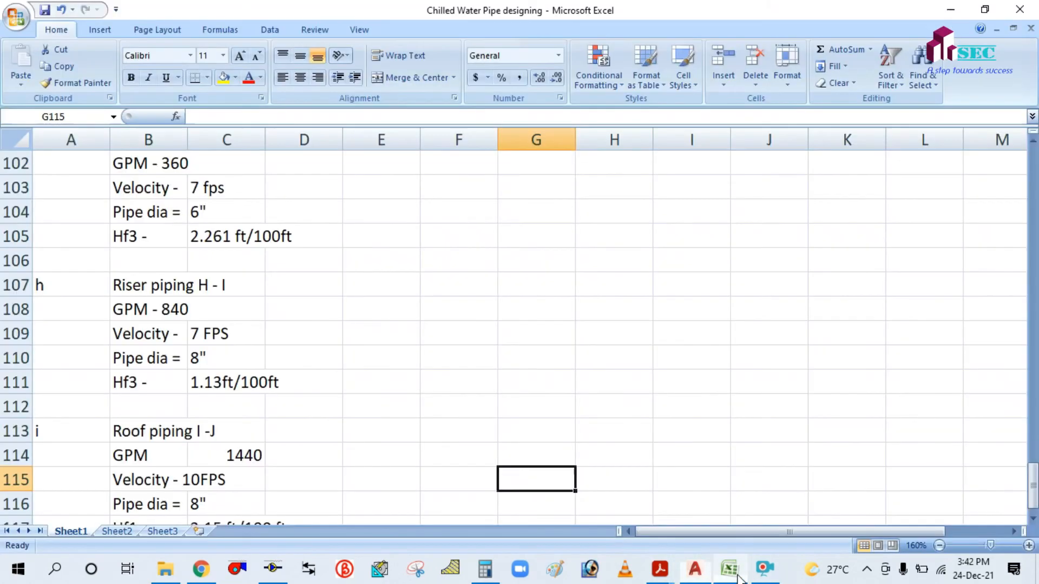
pyautogui.scroll(-2, 351, 382)
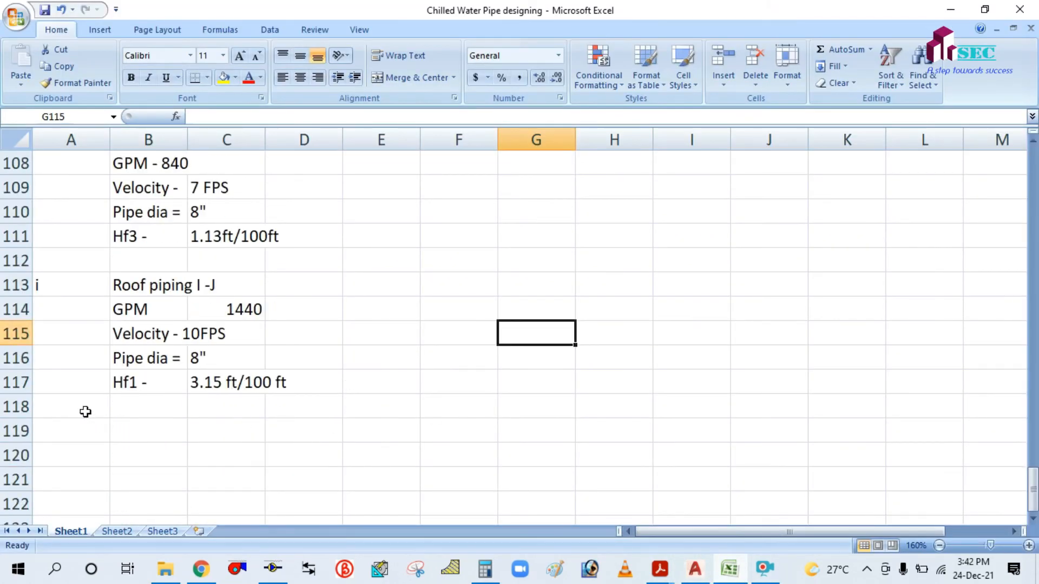
pyautogui.click(86, 412)
pyautogui.click(81, 431)
pyautogui.write('k')
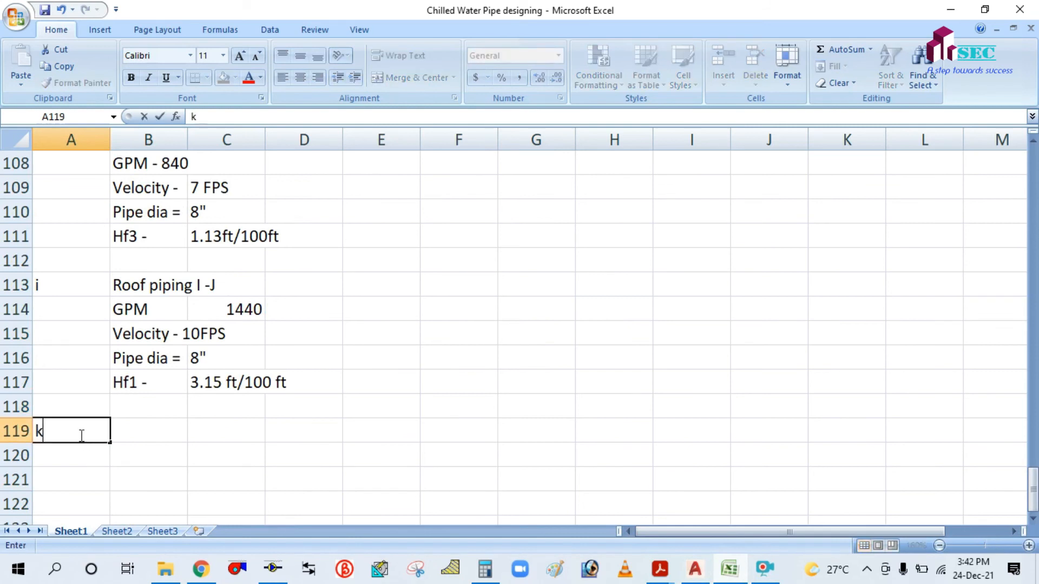
pyautogui.click(168, 433)
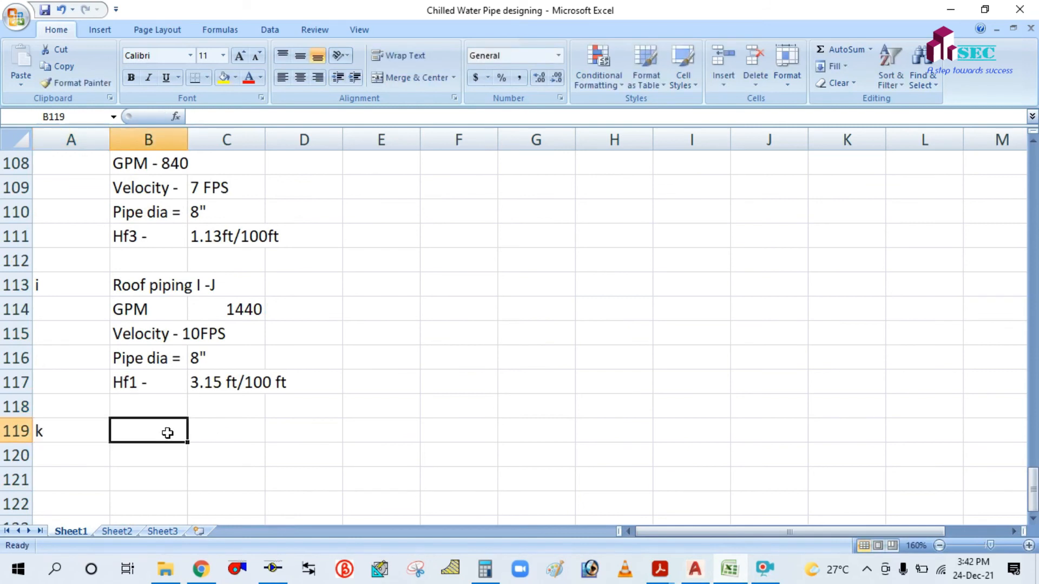
pyautogui.write('Roof')
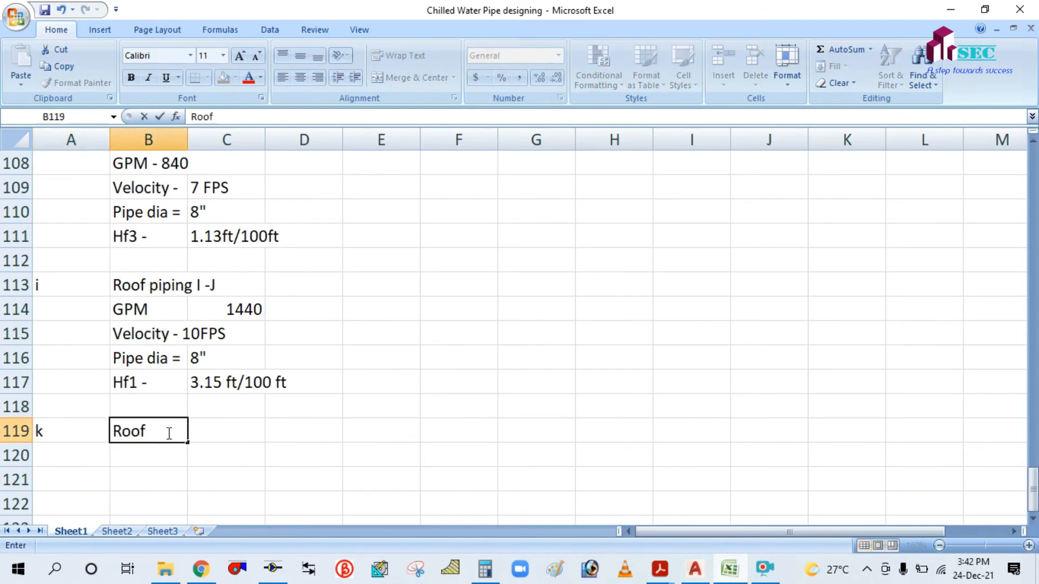
pyautogui.write(' piping K - L')
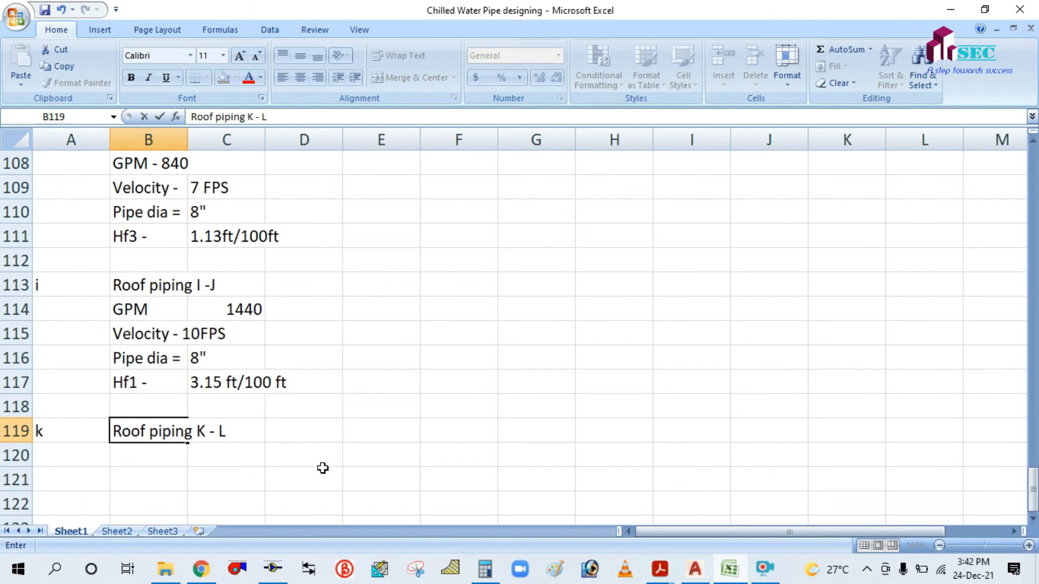
pyautogui.click(323, 468)
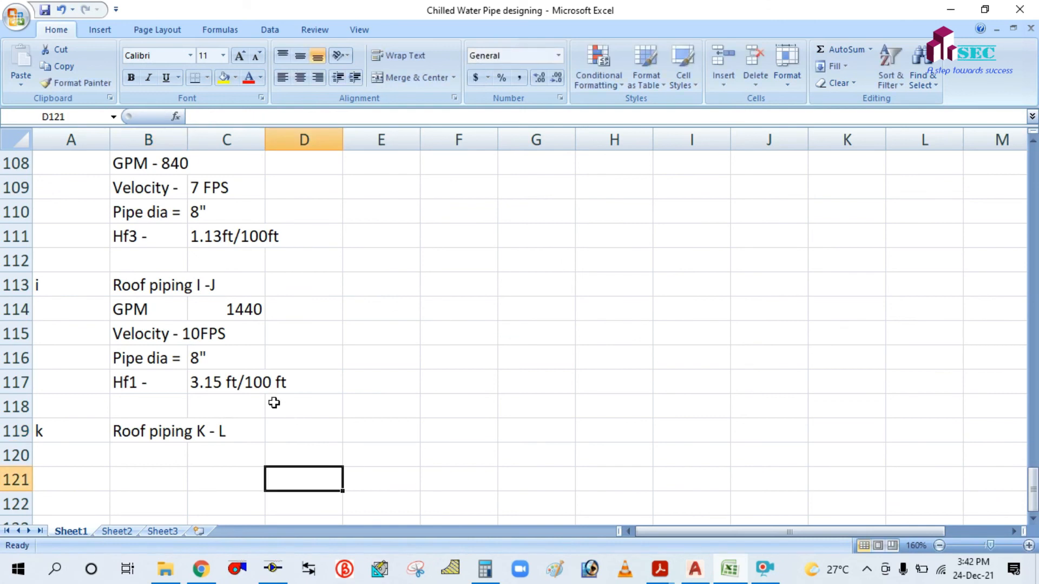
# Copy the GPM-to-Hf1 labels into B120:B123 and enter 1440 GPM in C120.
pyautogui.moveTo(128, 308); pyautogui.dragTo(134, 373)
pyautogui.hotkey('ctrl', 'c')
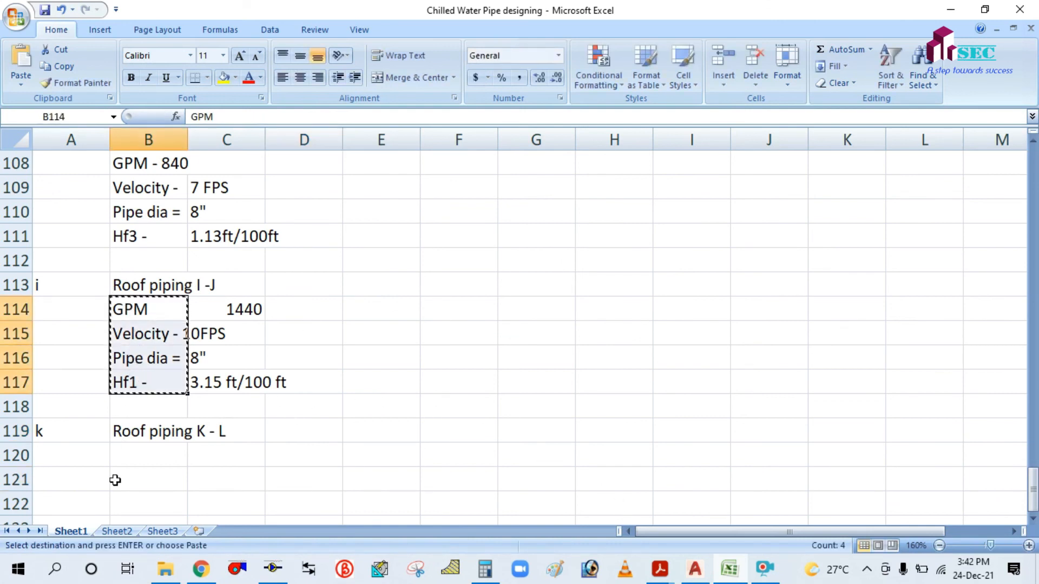
pyautogui.click(130, 455)
pyautogui.hotkey('ctrl', 'v')
pyautogui.press('Escape')
pyautogui.click(439, 364)
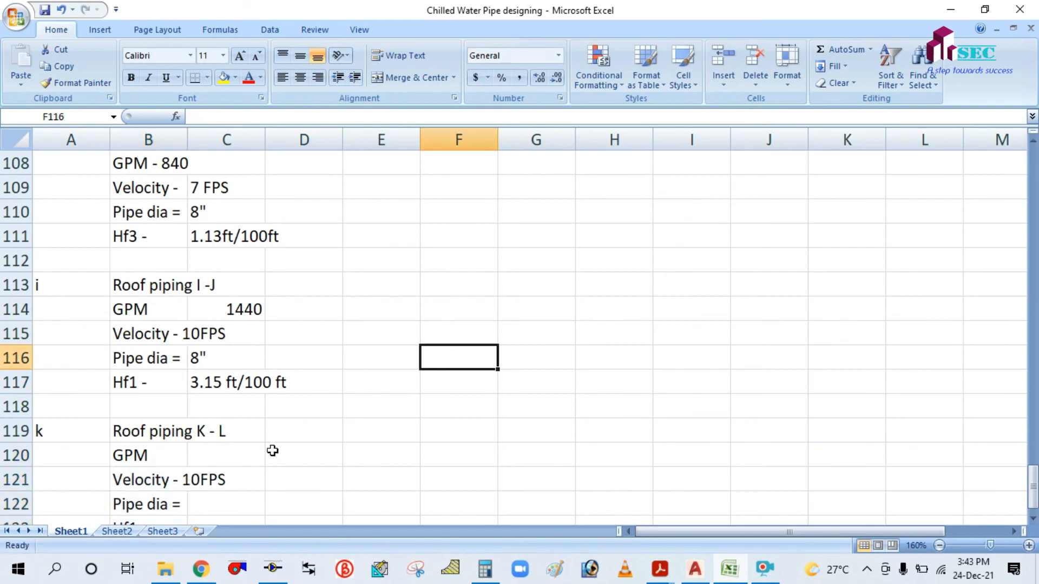
pyautogui.click(253, 454)
pyautogui.write('1440')
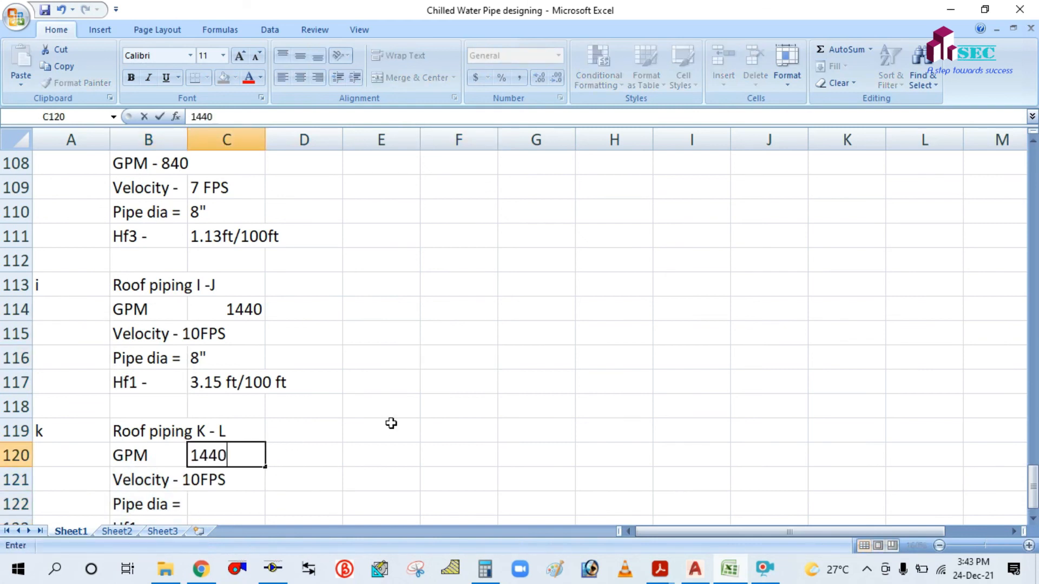
pyautogui.click(391, 423)
# Copy the 8" and 3.15 ft/100 ft values from I -J into C122:C123.
pyautogui.scroll(-2, 389, 422)
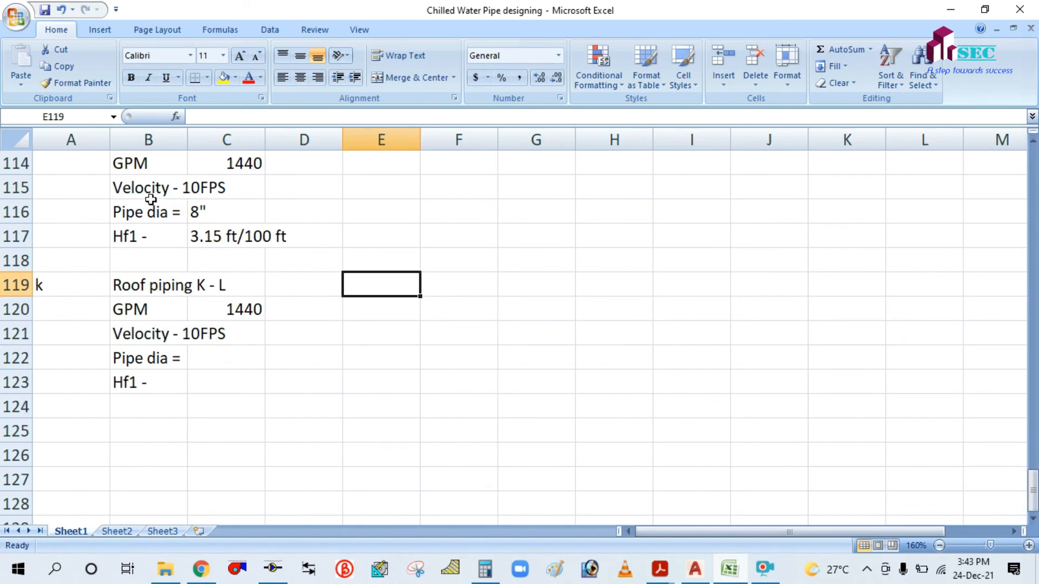
pyautogui.moveTo(150, 201); pyautogui.dragTo(278, 234)
pyautogui.hotkey('ctrl', 'c')
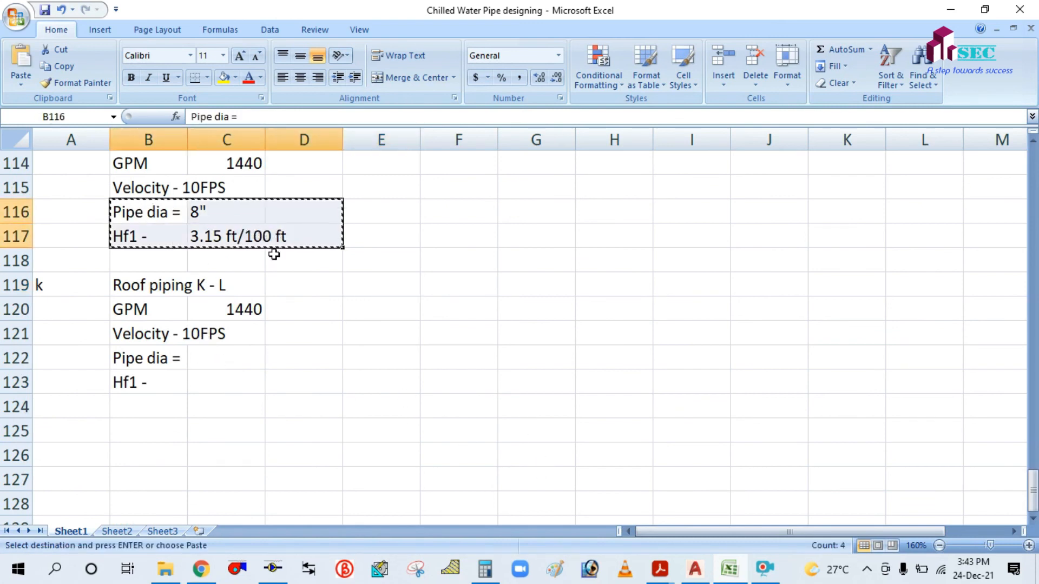
pyautogui.press('Escape')
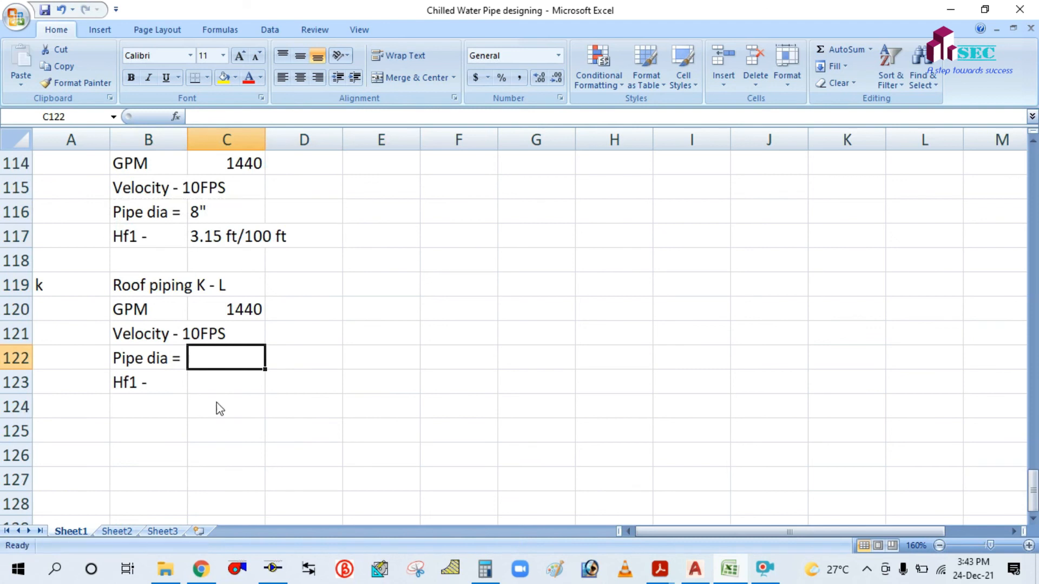
pyautogui.click(217, 407)
pyautogui.moveTo(204, 214); pyautogui.dragTo(213, 229)
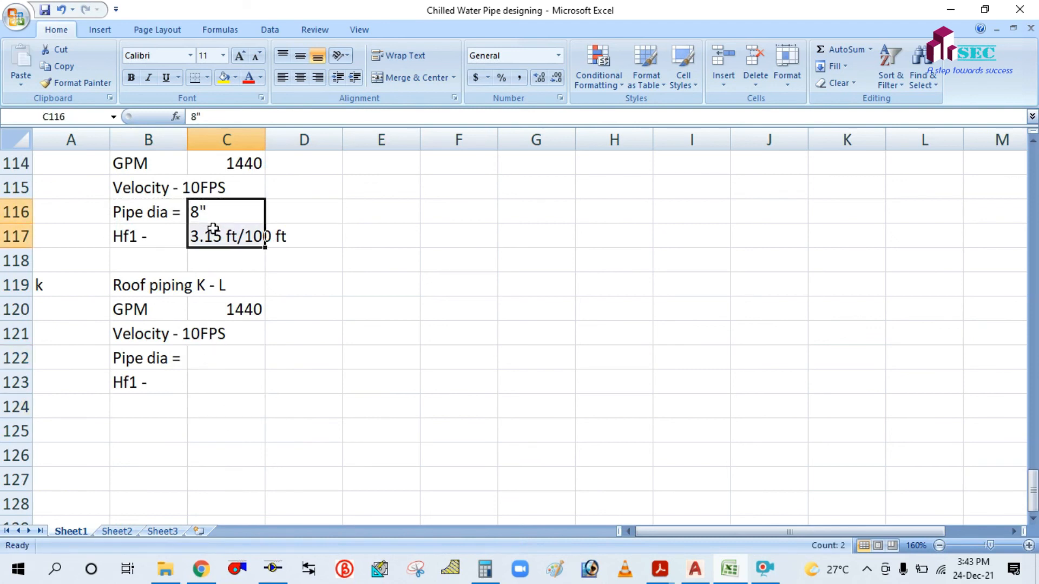
pyautogui.hotkey('ctrl', 'c')
pyautogui.click(223, 357)
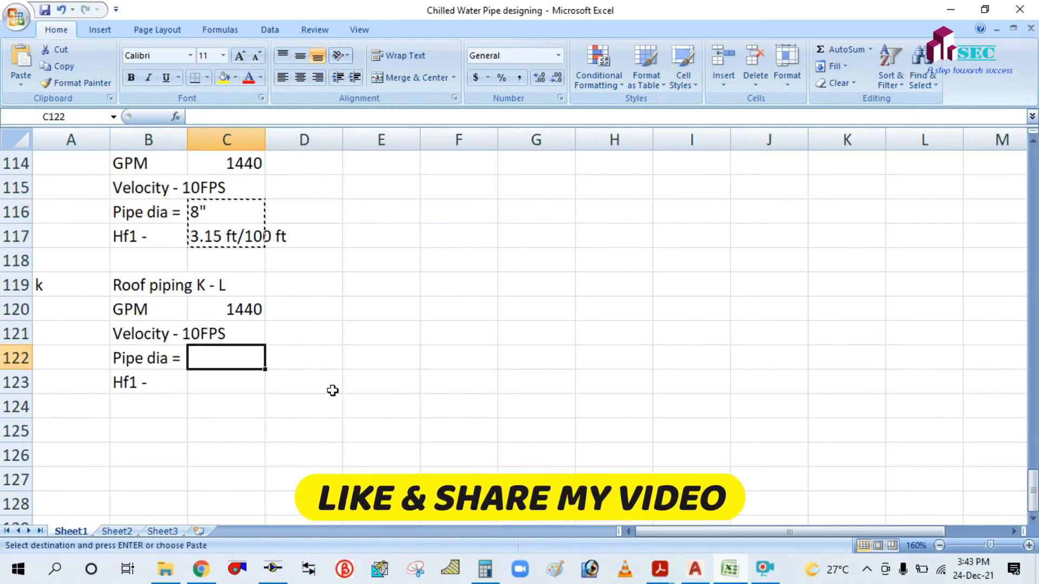
pyautogui.hotkey('ctrl', 'v')
pyautogui.press('Escape')
pyautogui.click(479, 315)
# Review the pipe sizing rows on Sheet1 and cross-check them against the PipeSizer calculator.
pyautogui.scroll(16, 400, 334)
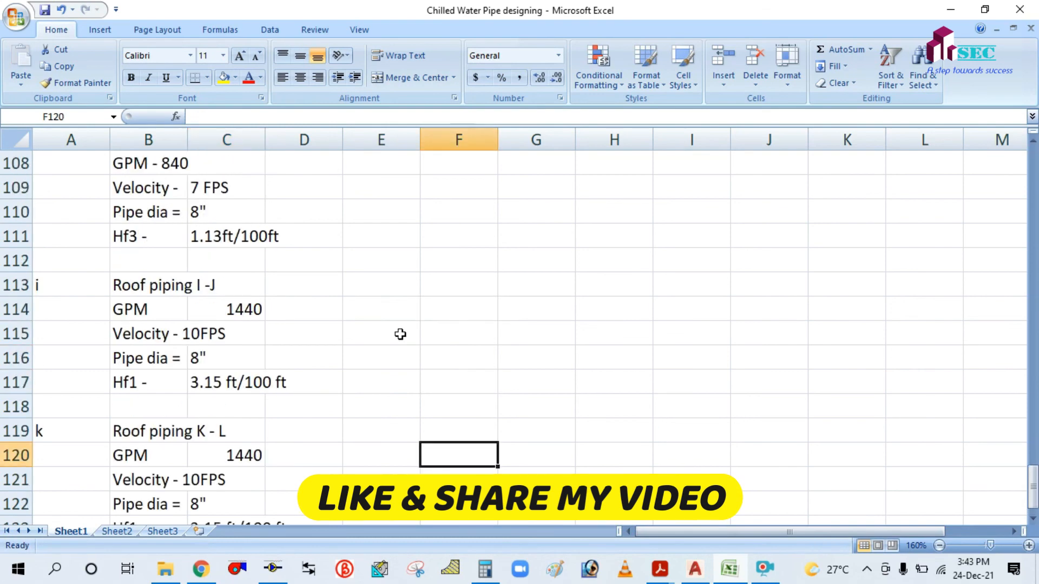
pyautogui.scroll(2, 399, 334)
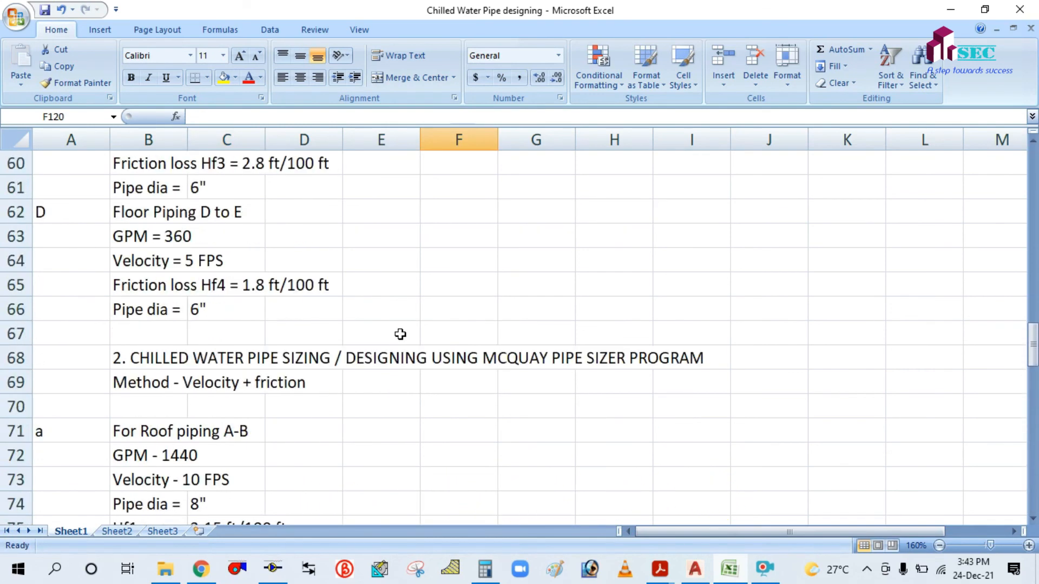
pyautogui.scroll(-4, 400, 334)
pyautogui.scroll(-3, 400, 334)
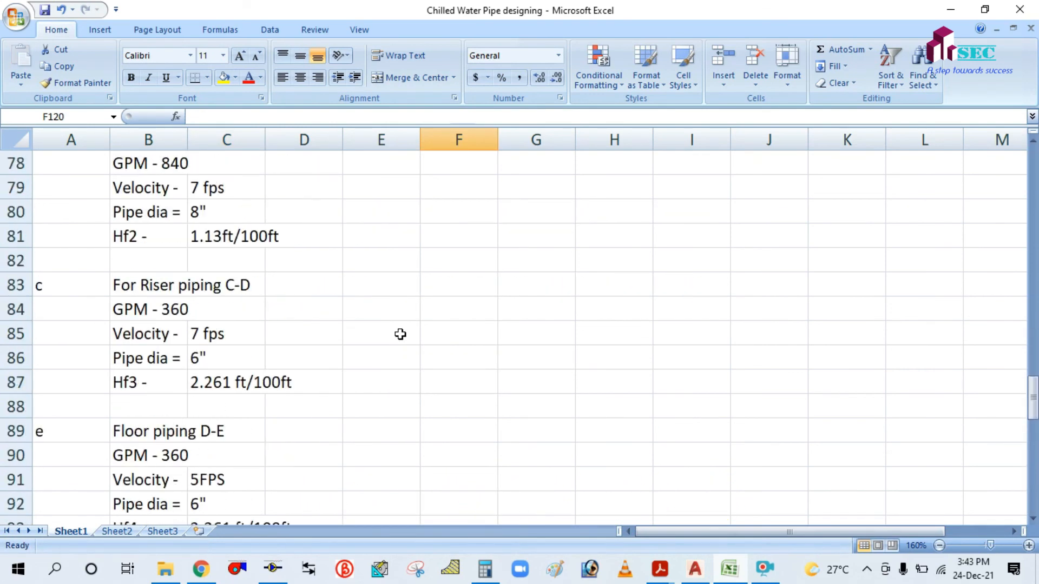
pyautogui.scroll(-3, 400, 334)
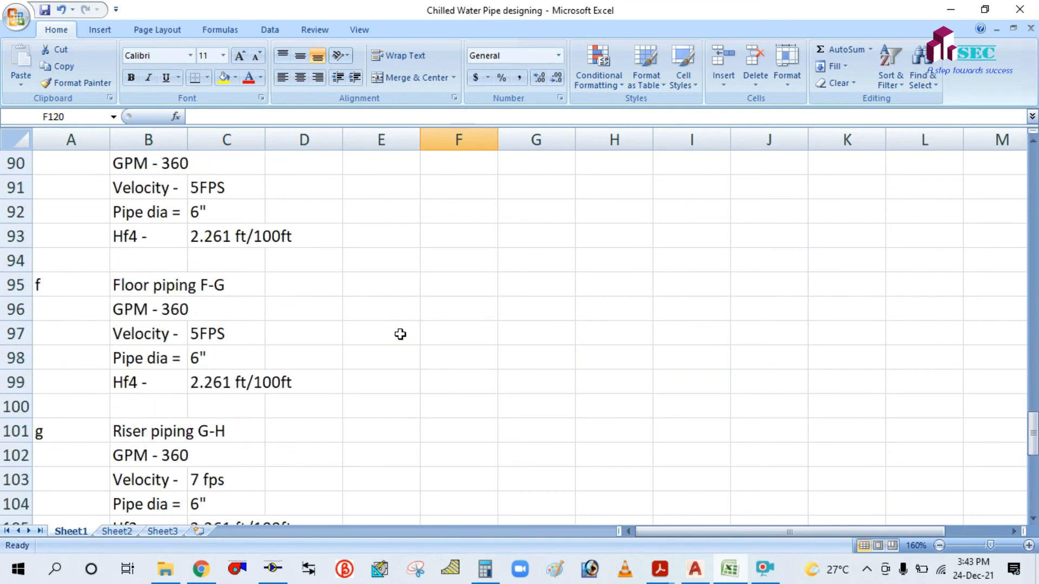
pyautogui.scroll(-1, 399, 335)
pyautogui.scroll(-2, 400, 335)
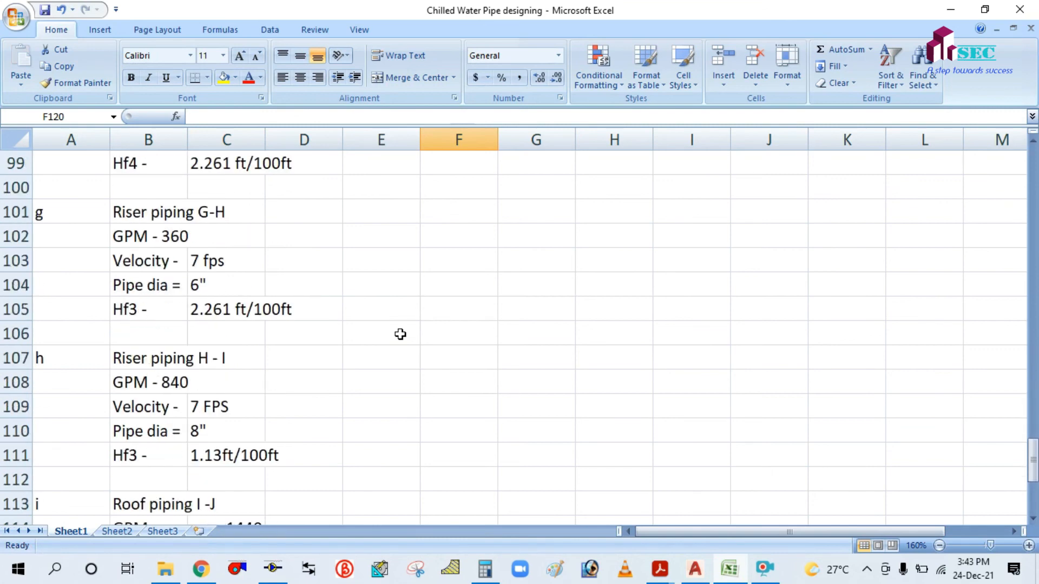
pyautogui.scroll(-1, 400, 334)
pyautogui.scroll(3, 400, 335)
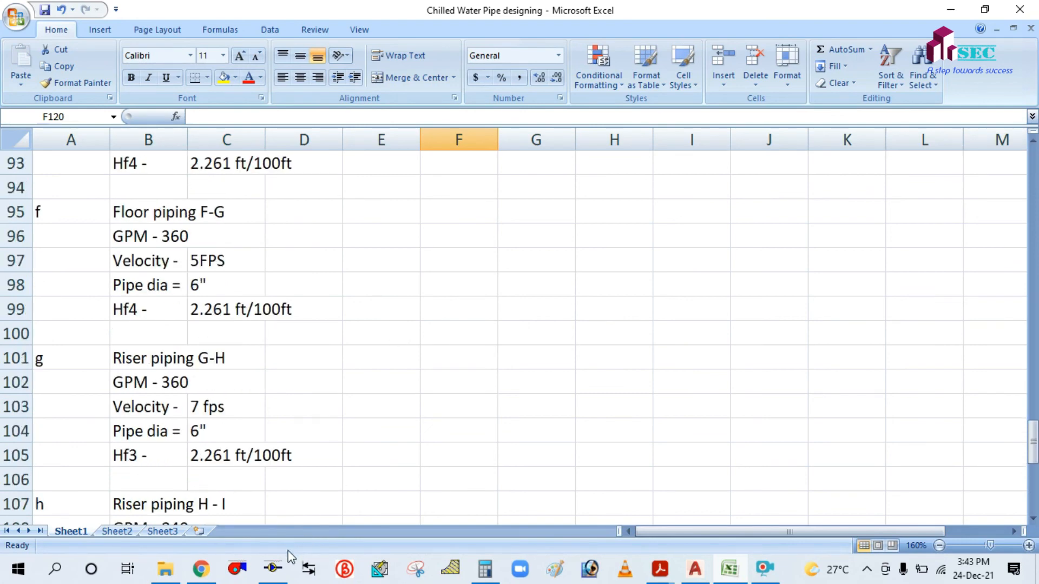
pyautogui.click(273, 568)
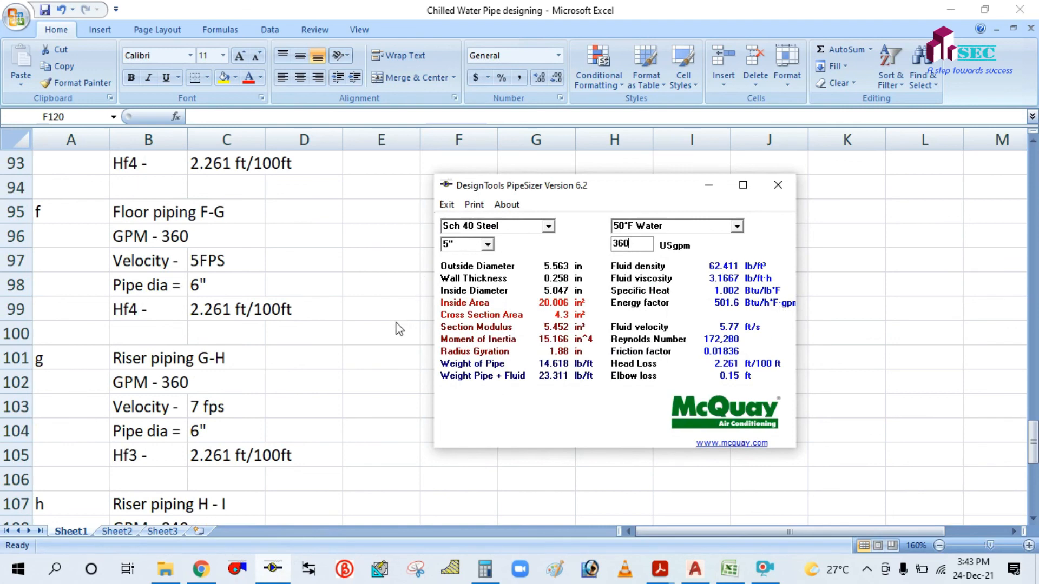
# Recheck the spreadsheet entries, then bring up the AutoCAD drawing showing pump J and the K–L roof run.
pyautogui.click(373, 355)
pyautogui.scroll(5, 504, 433)
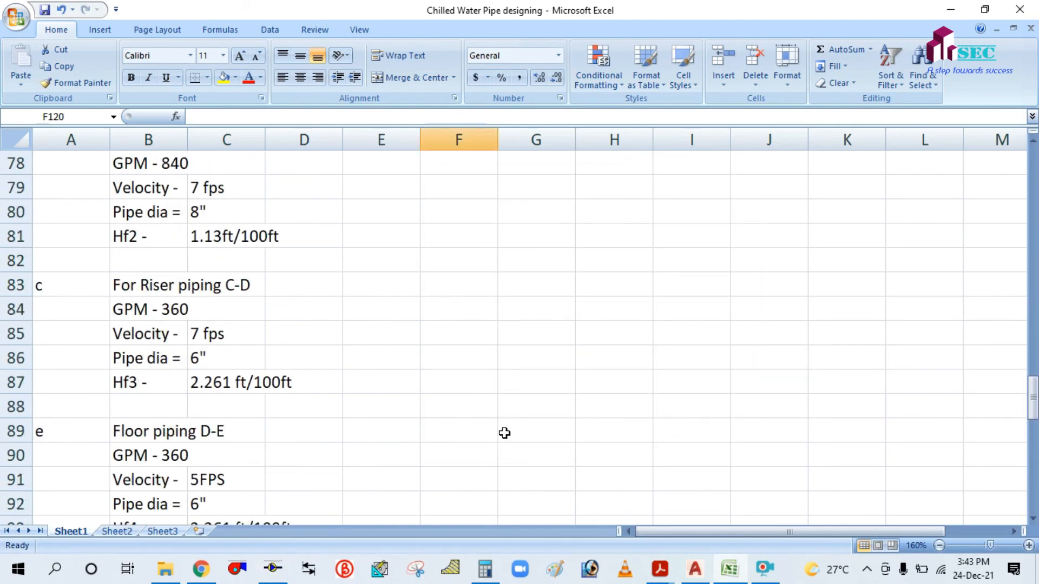
pyautogui.scroll(-3, 504, 433)
pyautogui.scroll(-2, 504, 432)
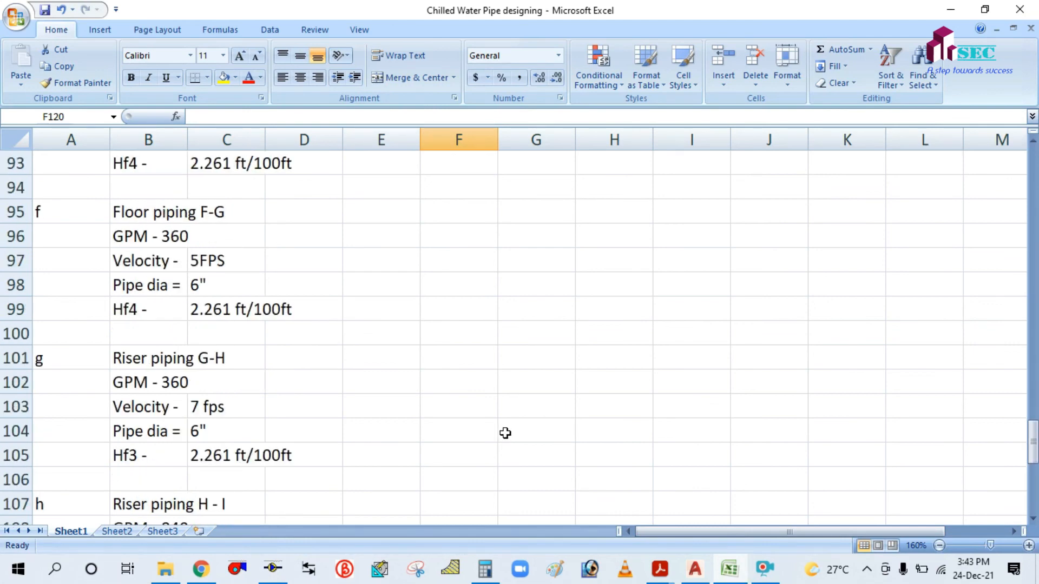
pyautogui.scroll(3, 505, 433)
pyautogui.scroll(2, 518, 368)
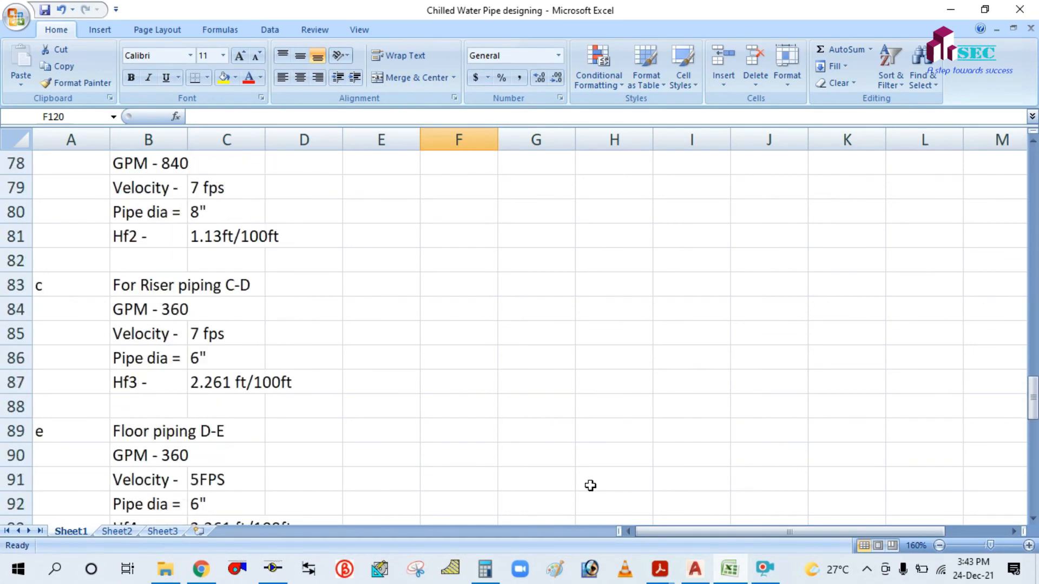
pyautogui.click(695, 569)
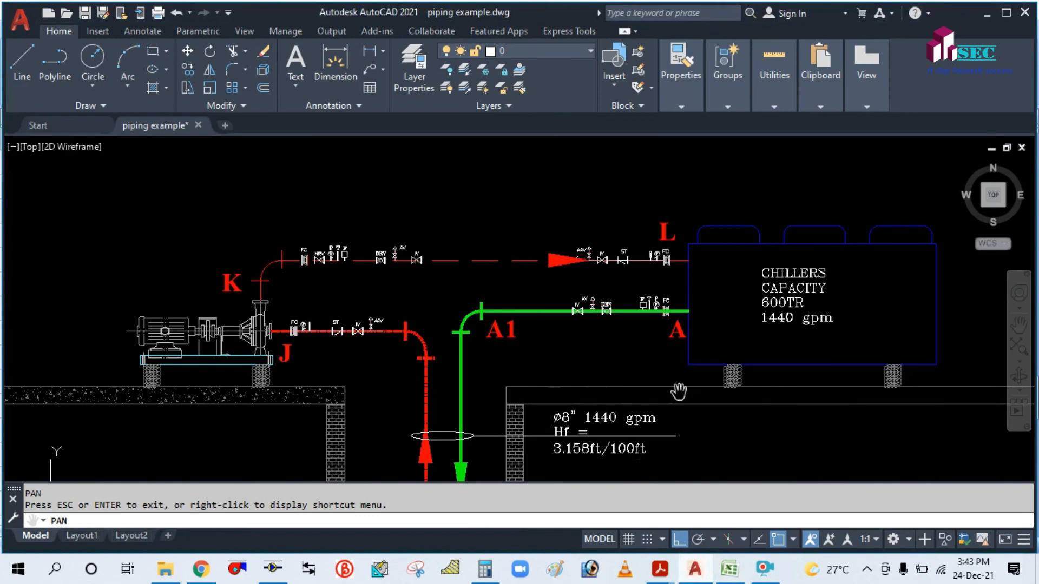
pyautogui.moveTo(637, 439); pyautogui.dragTo(605, 376)
pyautogui.scroll(-3, 606, 376)
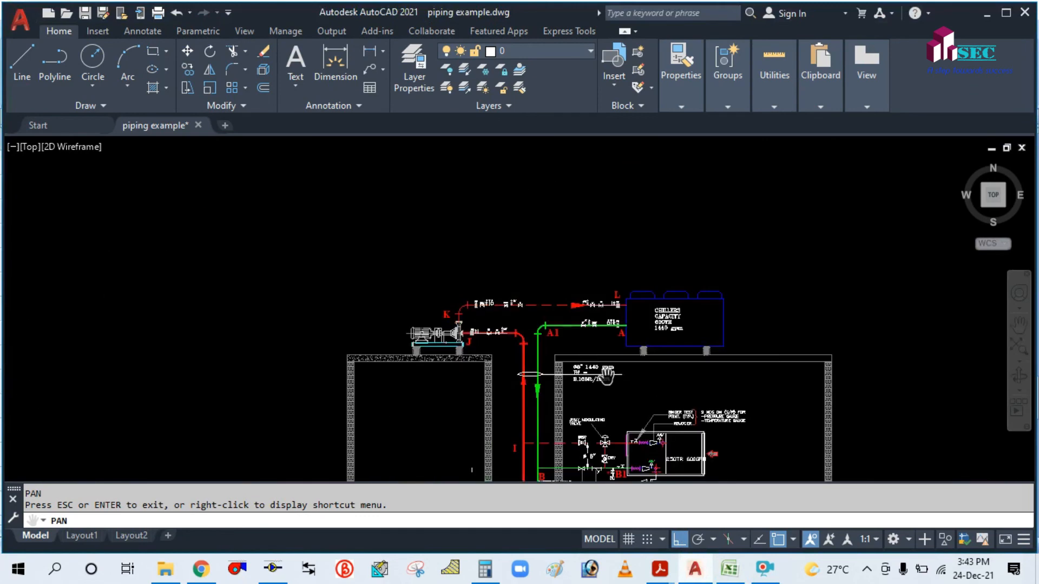
pyautogui.scroll(4, 585, 403)
pyautogui.scroll(-5, 568, 368)
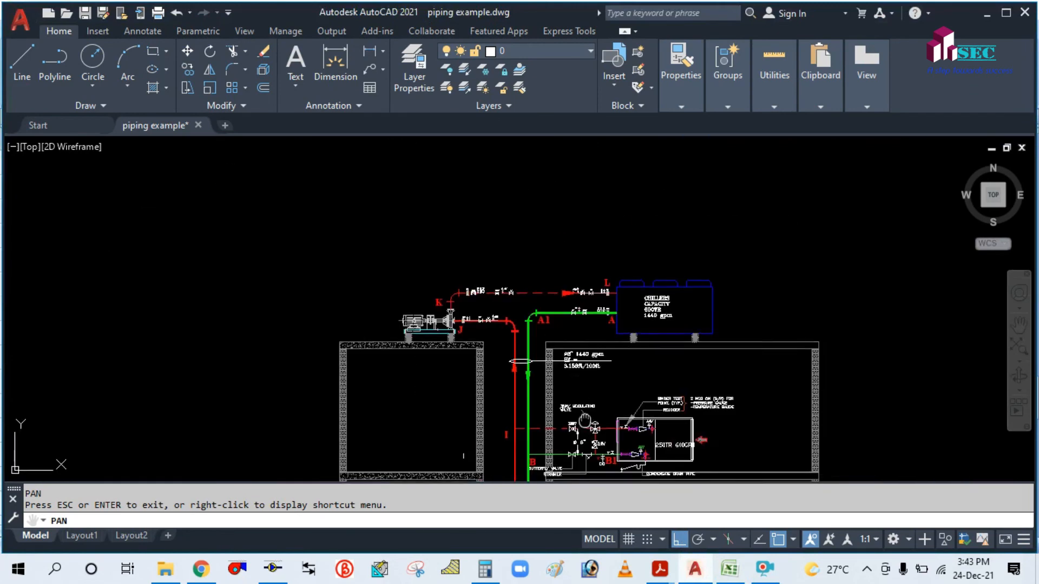
pyautogui.scroll(1, 570, 358)
pyautogui.scroll(2, 569, 360)
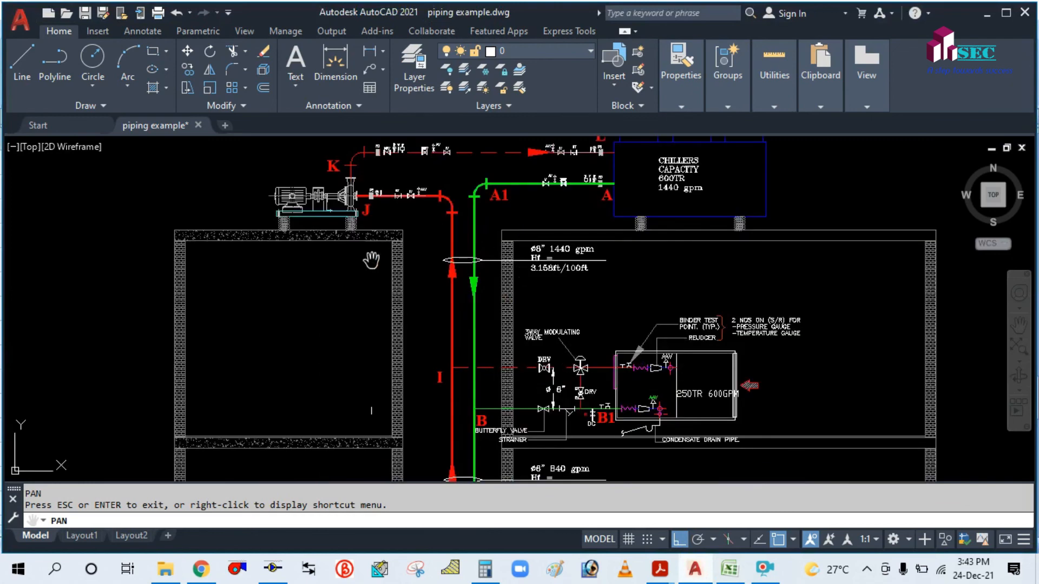
pyautogui.scroll(-2, 421, 219)
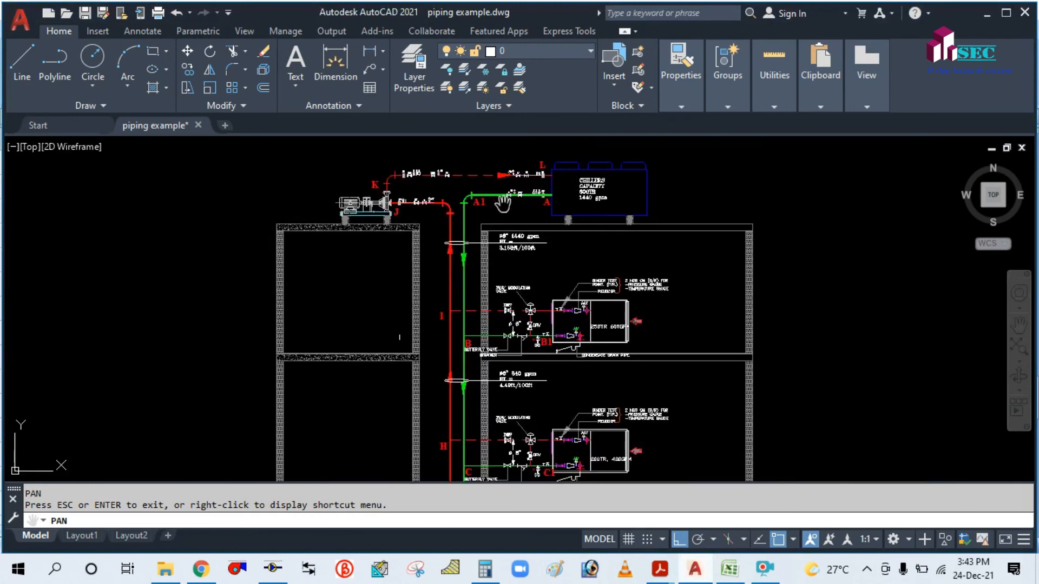
pyautogui.scroll(2, 509, 194)
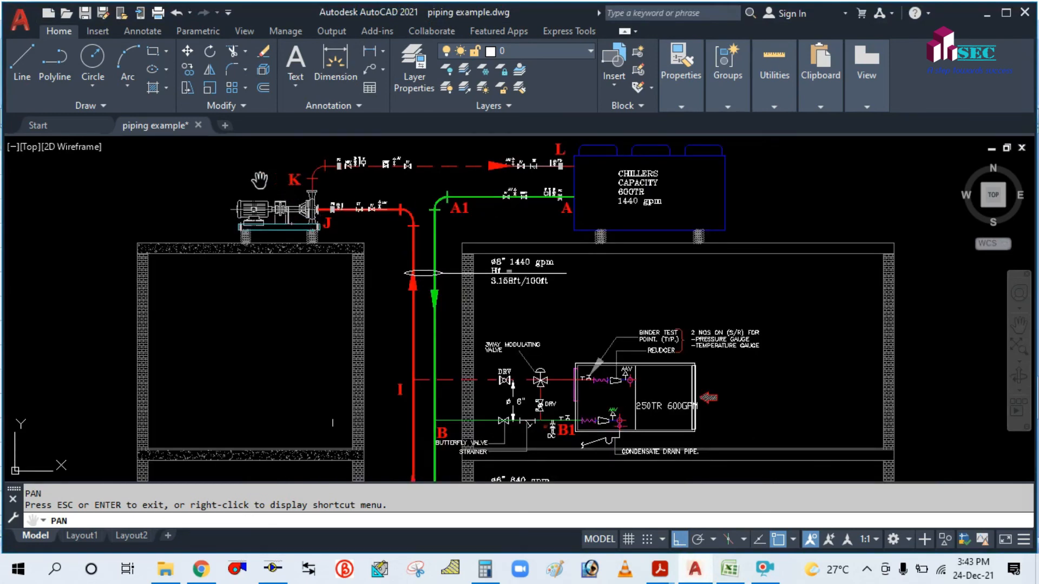
pyautogui.scroll(-2, 405, 204)
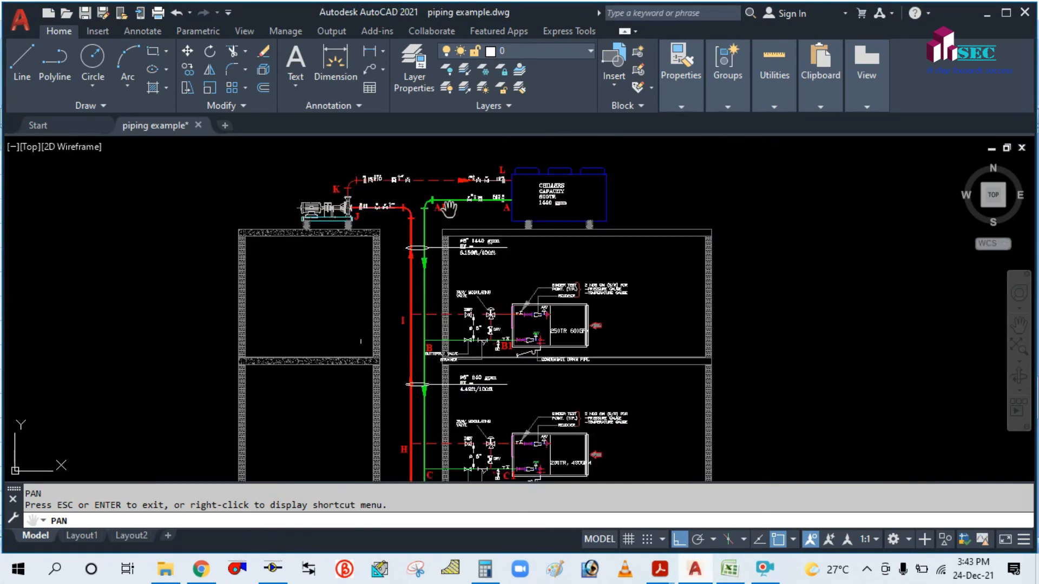
pyautogui.moveTo(446, 414)
pyautogui.mouseDown()
pyautogui.moveTo(425, 329)
pyautogui.moveTo(427, 373)
pyautogui.moveTo(426, 341)
pyautogui.mouseUp()
pyautogui.scroll(4, 471, 438)
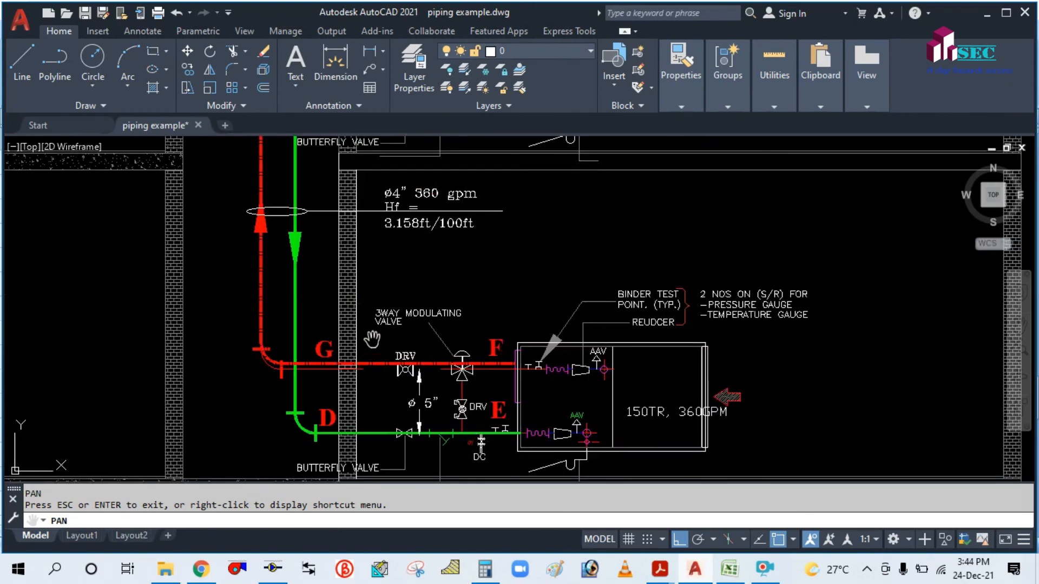
pyautogui.scroll(-2, 372, 339)
pyautogui.moveTo(331, 314); pyautogui.dragTo(404, 356)
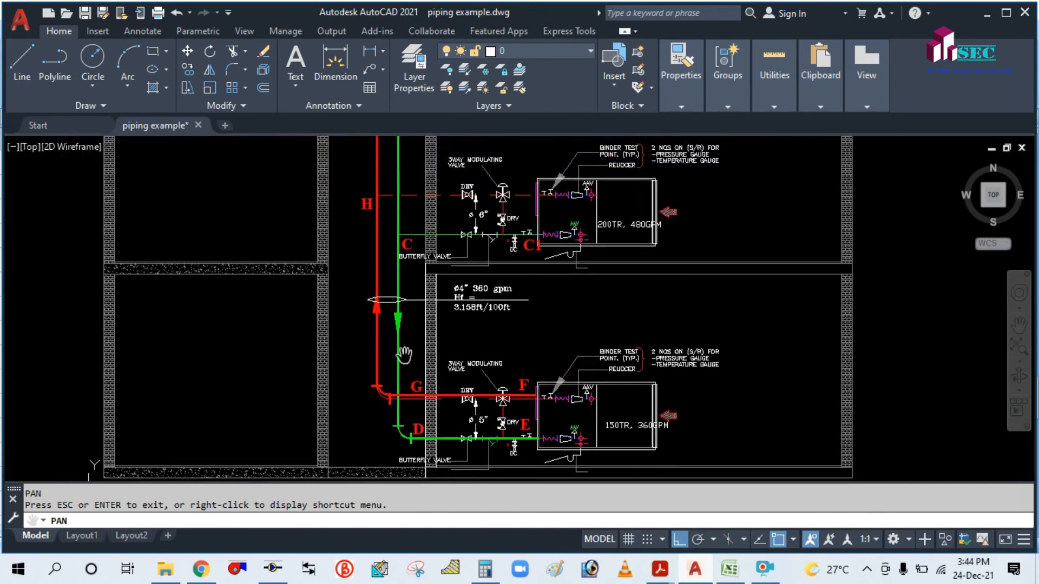
pyautogui.scroll(-4, 389, 266)
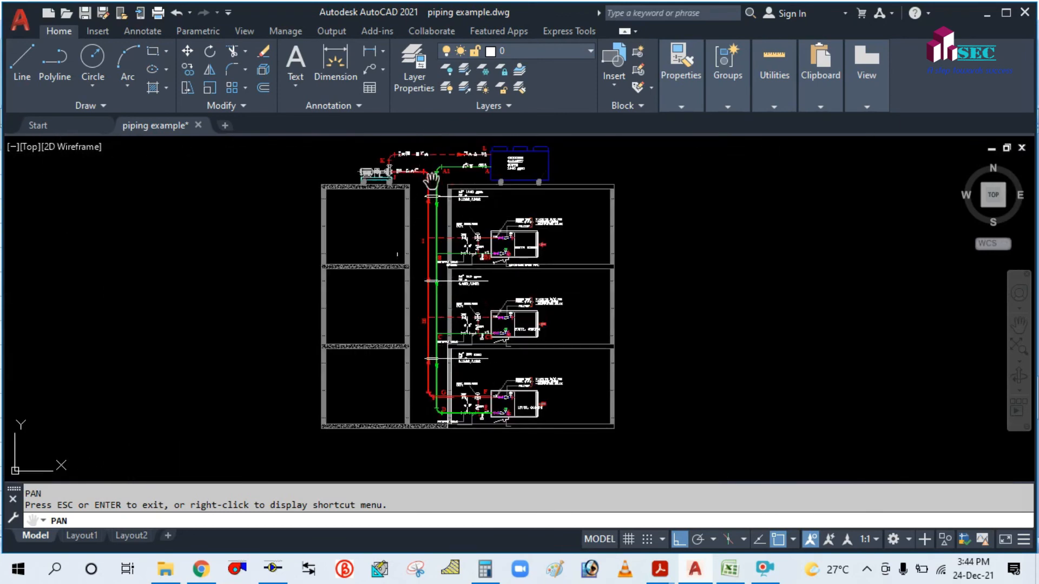
pyautogui.scroll(2, 403, 205)
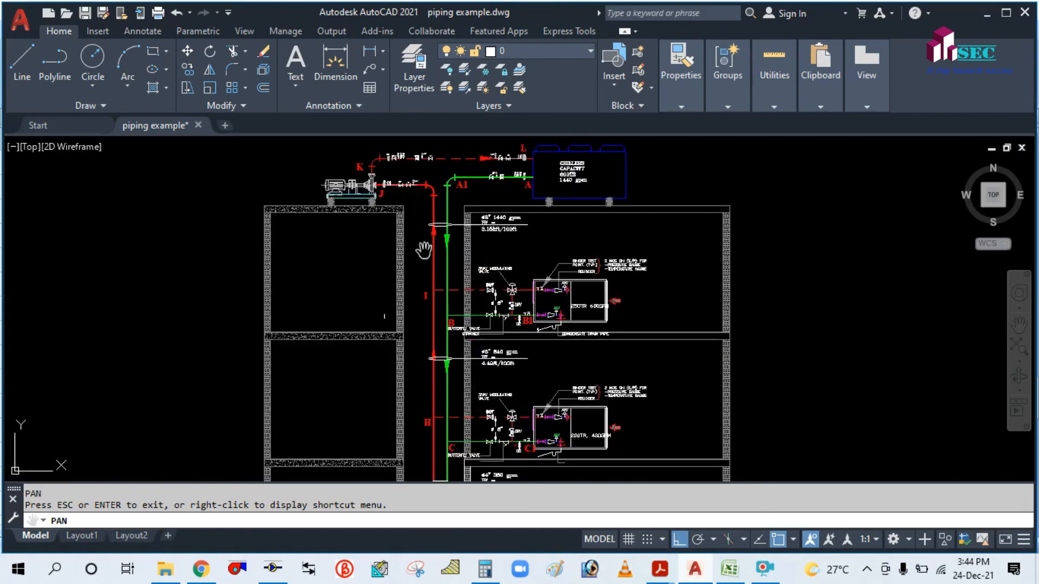
pyautogui.moveTo(427, 295); pyautogui.dragTo(424, 267)
pyautogui.scroll(-4, 424, 267)
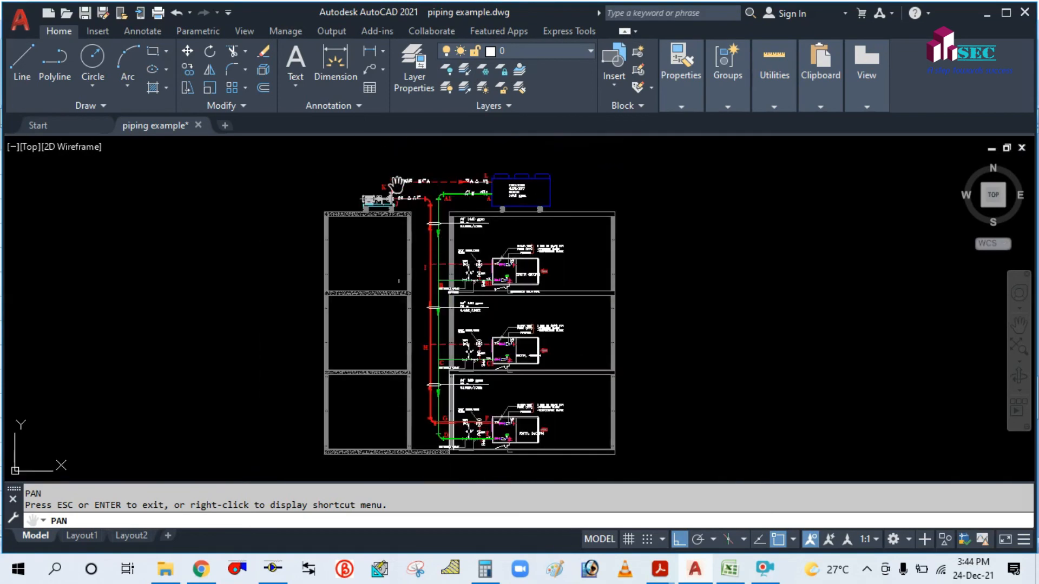
pyautogui.scroll(6, 397, 185)
pyautogui.scroll(-2, 464, 254)
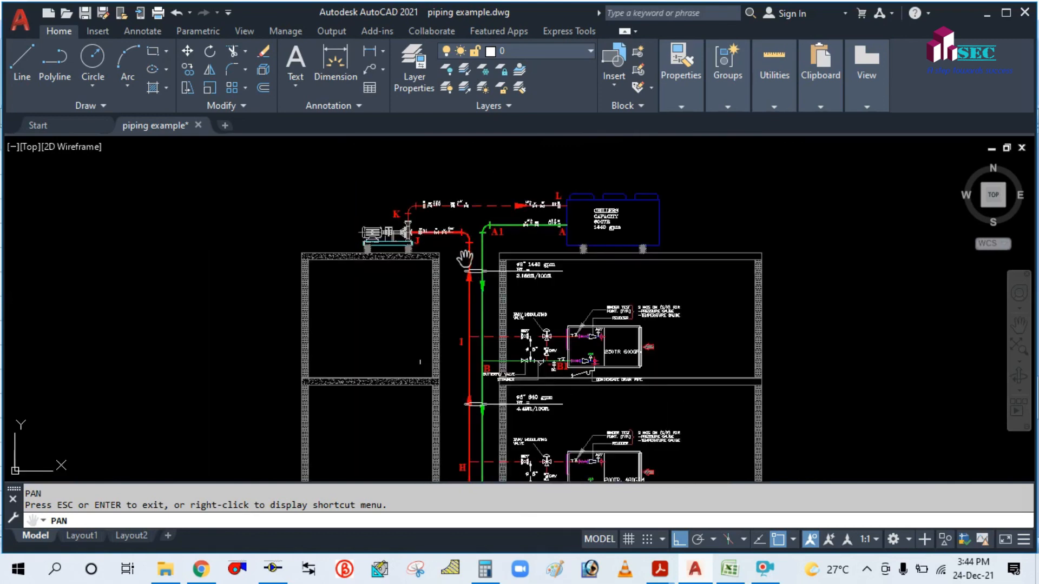
pyautogui.moveTo(485, 354); pyautogui.dragTo(479, 252)
pyautogui.moveTo(464, 398); pyautogui.dragTo(471, 343)
pyautogui.moveTo(475, 243); pyautogui.dragTo(469, 343)
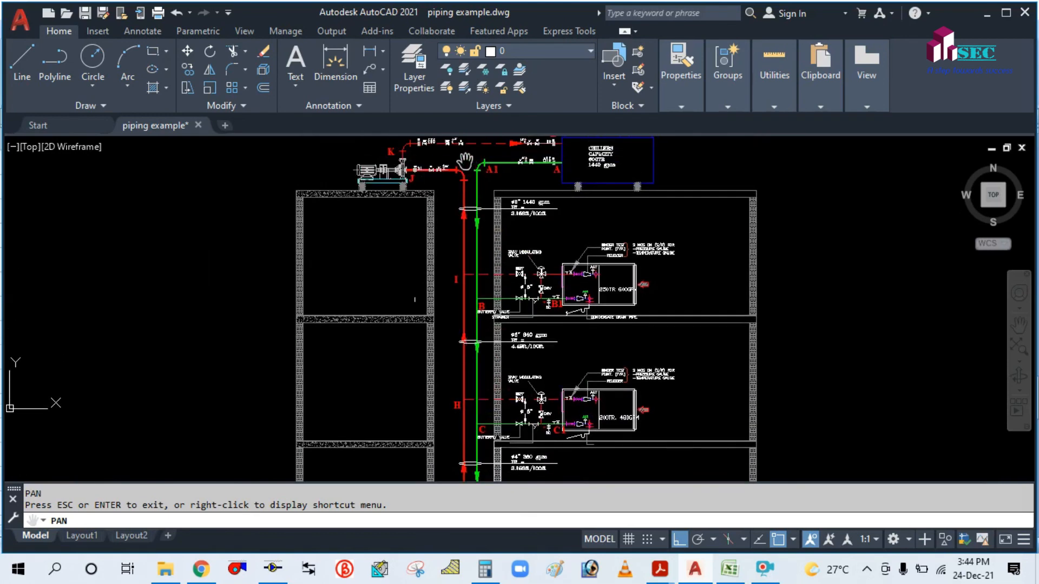
pyautogui.moveTo(482, 201); pyautogui.dragTo(471, 227)
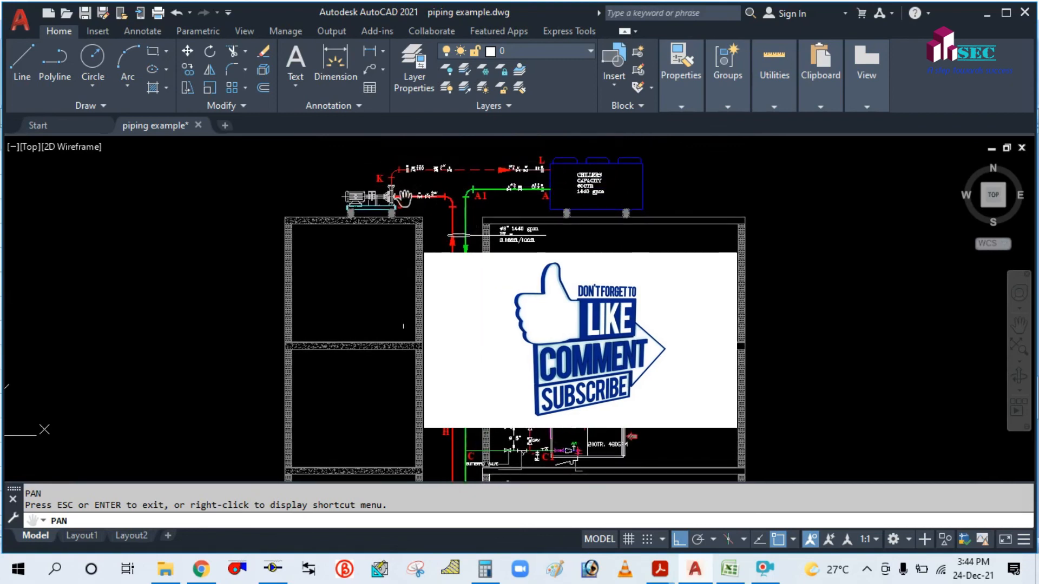
pyautogui.moveTo(484, 405); pyautogui.dragTo(461, 291)
pyautogui.moveTo(495, 463); pyautogui.dragTo(497, 409)
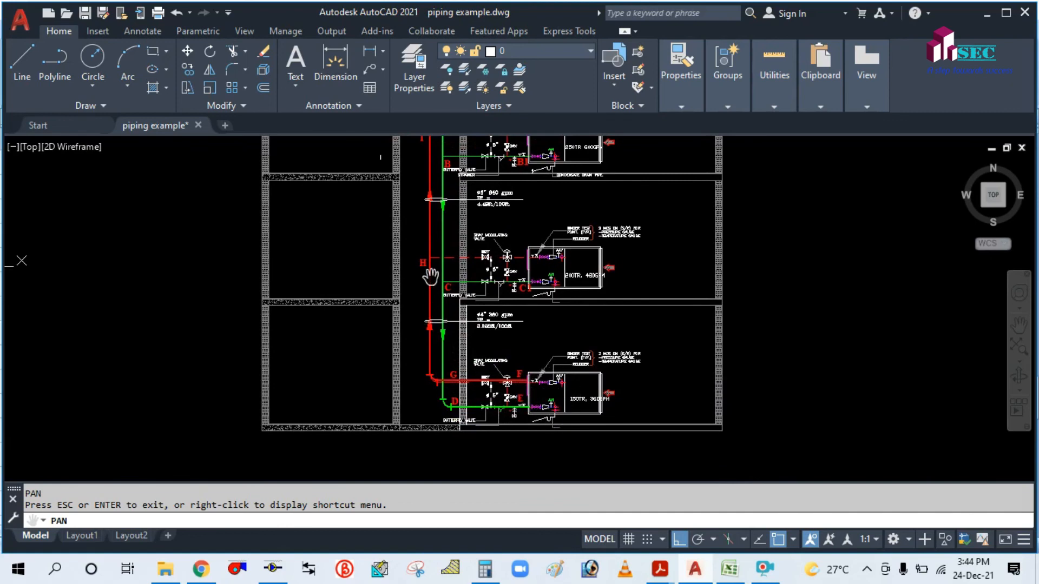
pyautogui.moveTo(433, 197); pyautogui.dragTo(463, 407)
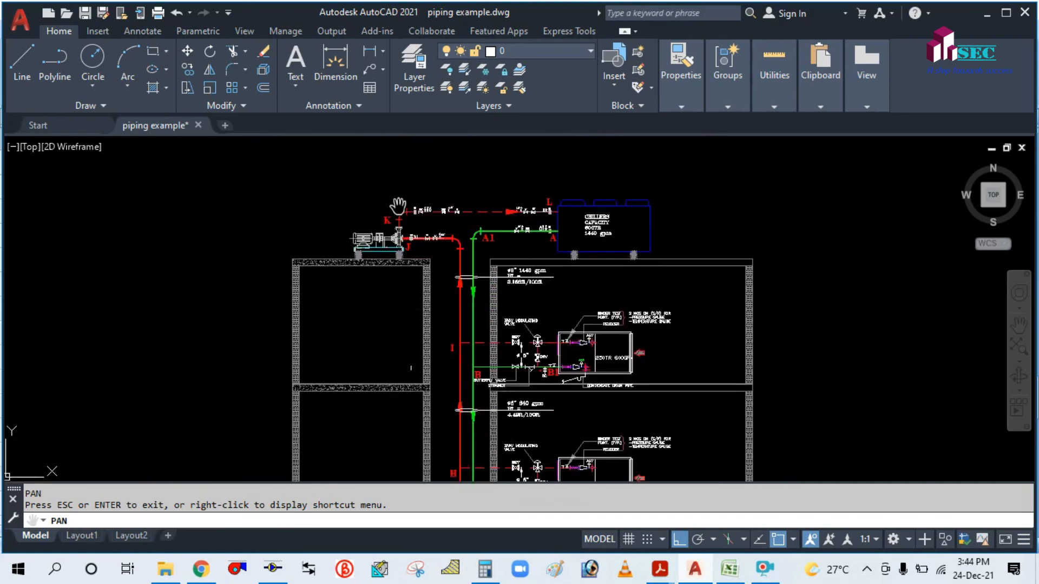
pyautogui.scroll(-2, 531, 248)
pyautogui.moveTo(509, 364); pyautogui.dragTo(511, 320)
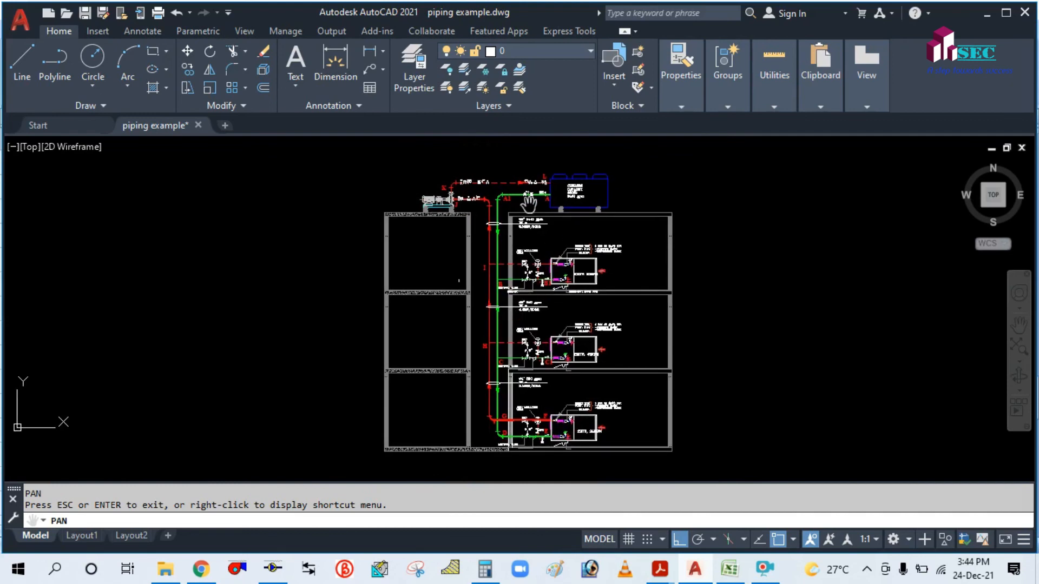
pyautogui.scroll(2, 507, 277)
pyautogui.moveTo(509, 252); pyautogui.dragTo(499, 289)
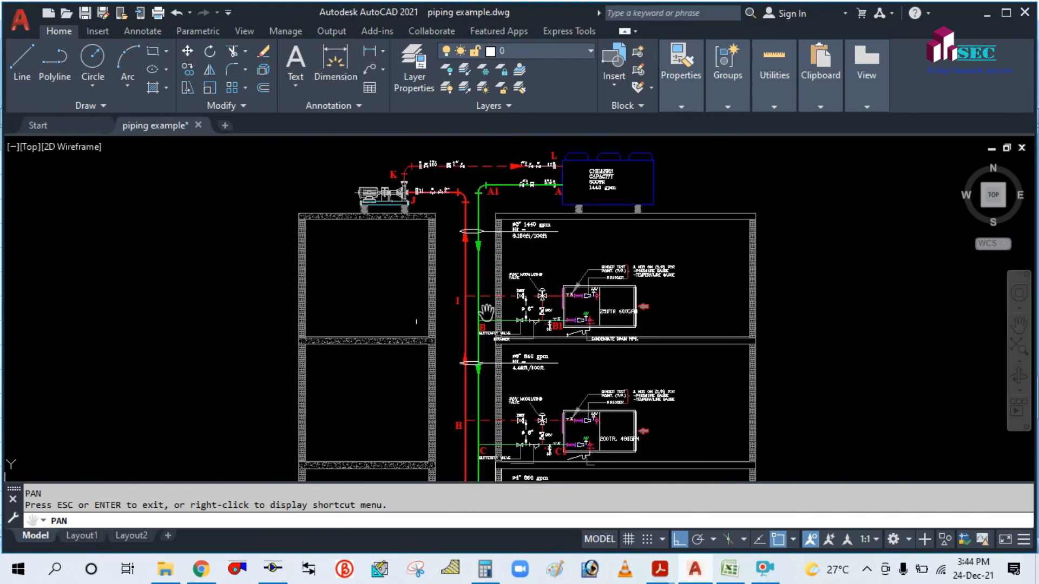
pyautogui.moveTo(486, 313); pyautogui.dragTo(450, 300)
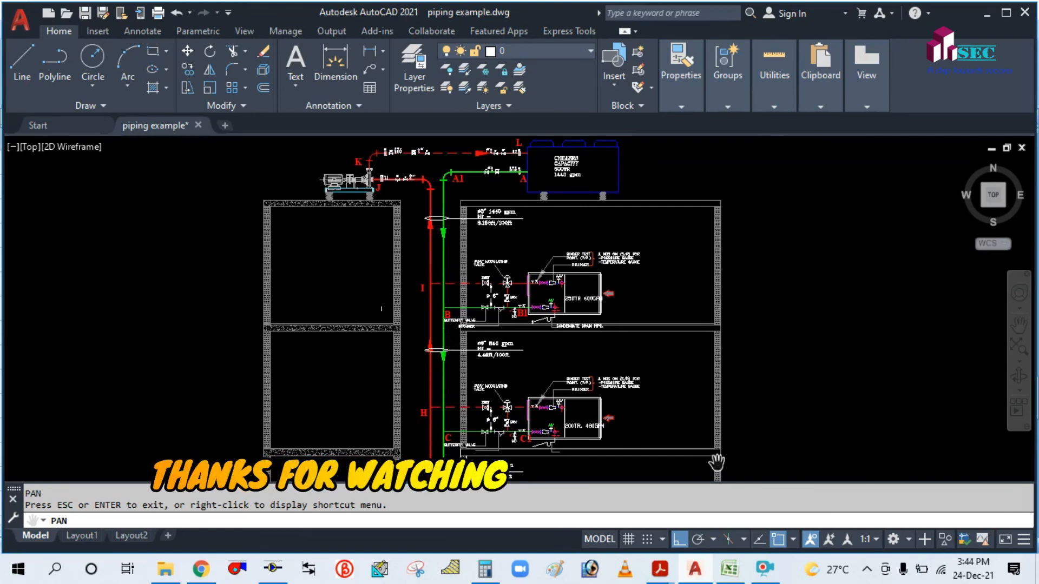